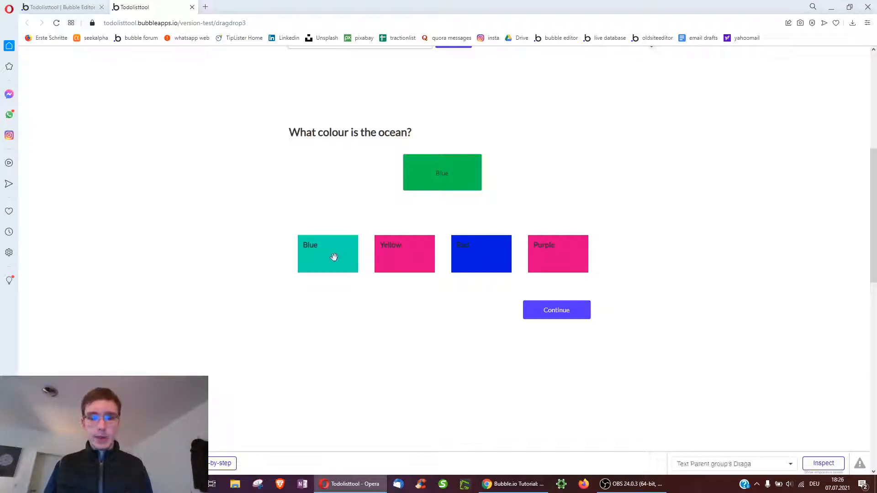
Answer the ocean question with the Blue tile and continue to the next question
{"action": "left_click_drag", "start_coordinate": [306, 256], "coordinate": [417, 188]}
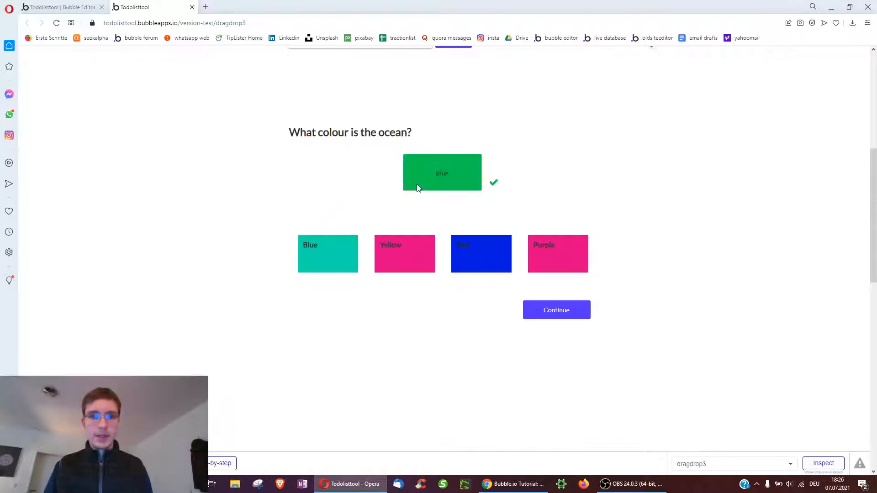
{"action": "left_click_drag", "start_coordinate": [414, 238], "coordinate": [438, 182]}
{"action": "left_click_drag", "start_coordinate": [313, 264], "coordinate": [432, 183]}
{"action": "left_click", "coordinate": [562, 314]}
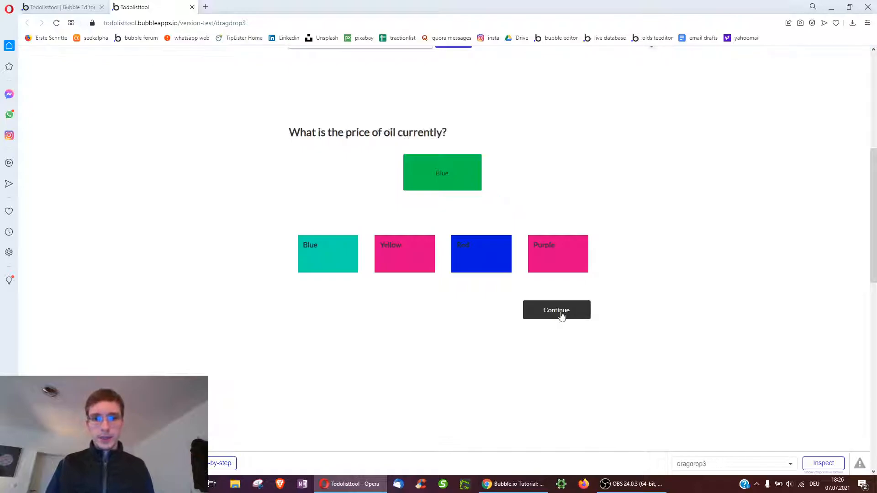
Answer the oil-price question with electric vehicles and continue to the next question
{"action": "left_click_drag", "start_coordinate": [565, 266], "coordinate": [476, 191]}
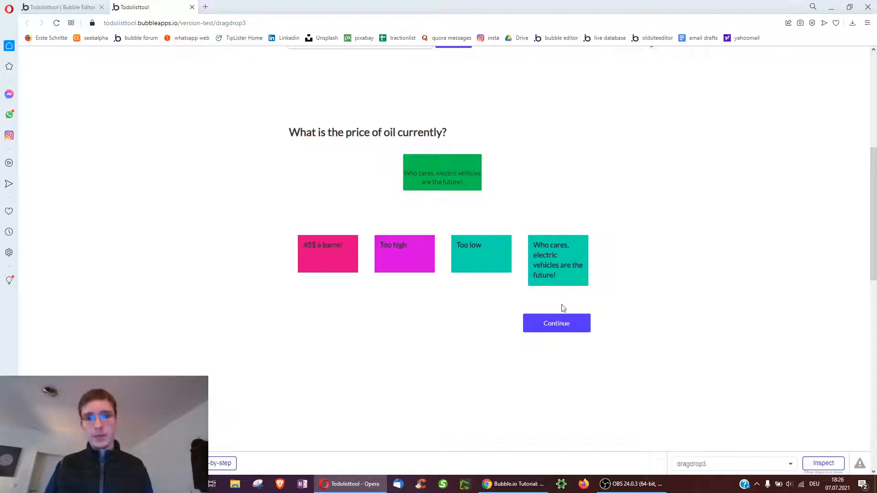
{"action": "left_click", "coordinate": [559, 324]}
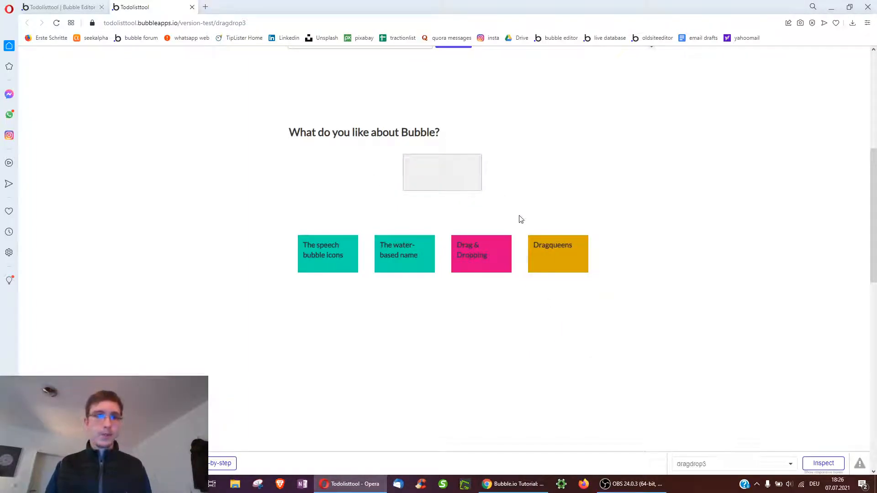
{"action": "scroll", "coordinate": [557, 227], "scroll_direction": "up", "scroll_amount": 1}
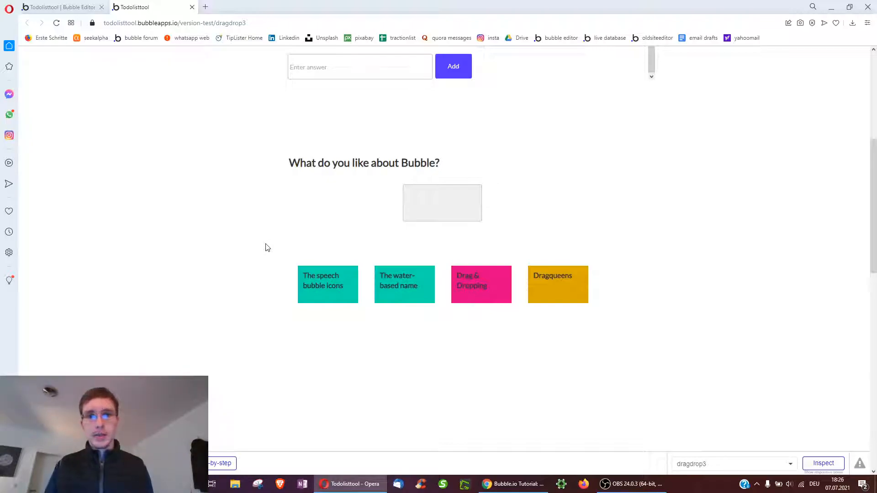
{"action": "scroll", "coordinate": [265, 247], "scroll_direction": "up", "scroll_amount": 6}
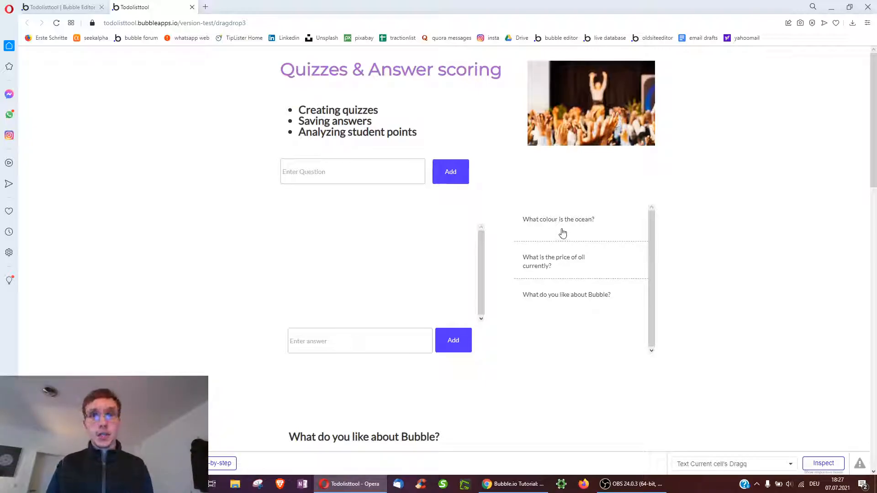
Create a new data type named 'Dragquizzes' in the editor's Data tab
{"action": "left_click", "coordinate": [68, 8]}
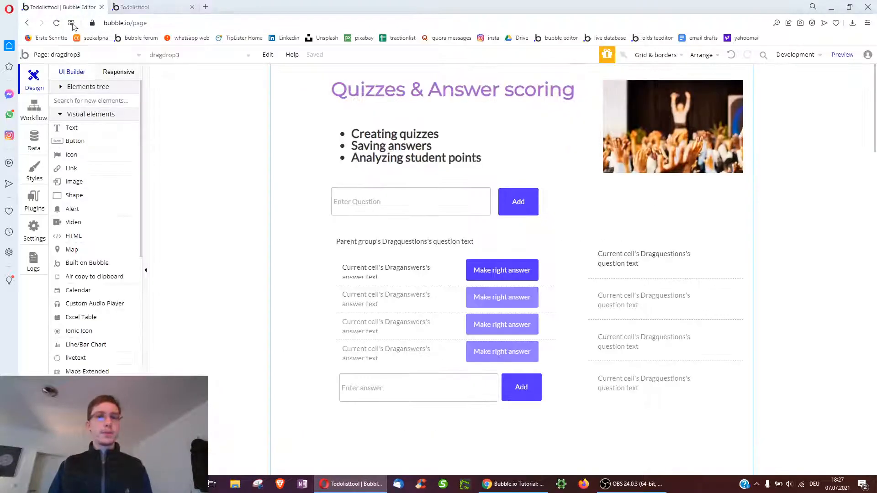
{"action": "left_click", "coordinate": [33, 150]}
{"action": "scroll", "coordinate": [173, 329], "scroll_direction": "down", "scroll_amount": 10}
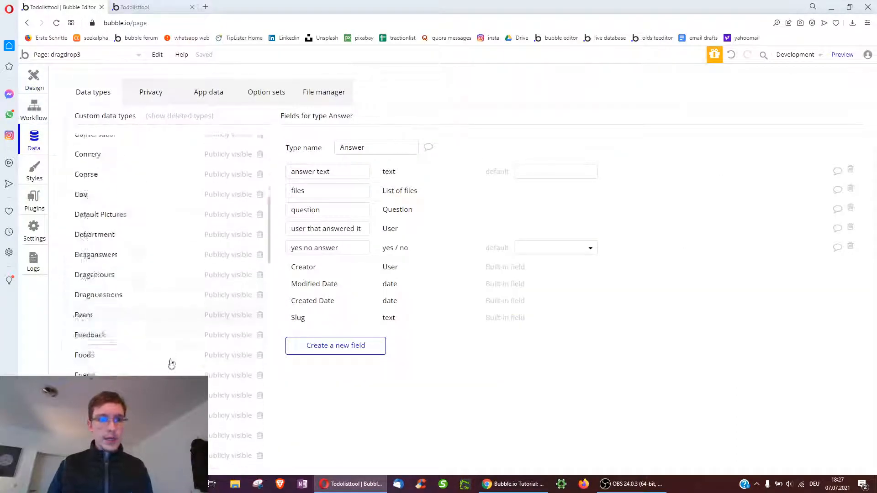
{"action": "scroll", "coordinate": [172, 361], "scroll_direction": "down", "scroll_amount": 10}
{"action": "left_click", "coordinate": [170, 367]}
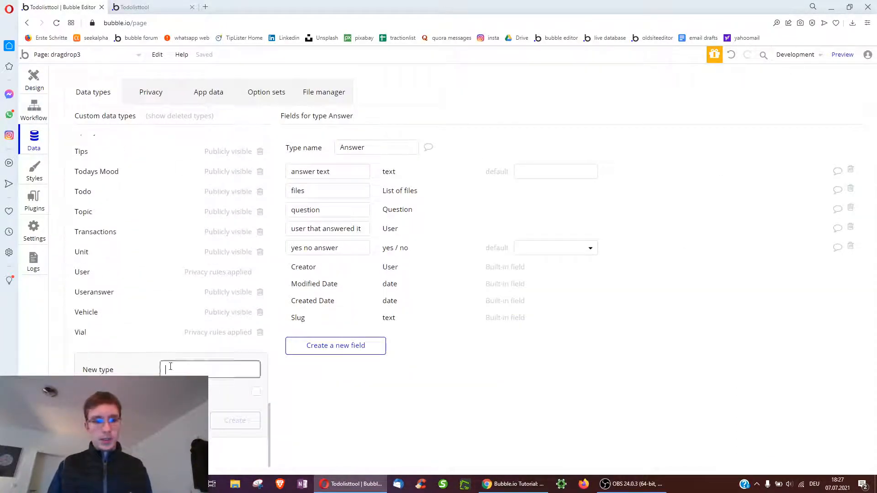
{"action": "type", "text": "Dragquizzes"}
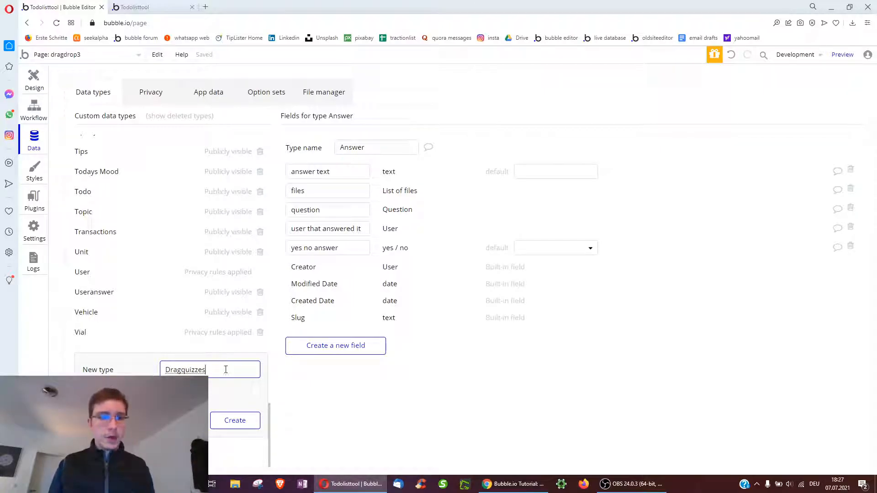
{"action": "scroll", "coordinate": [142, 260], "scroll_direction": "up", "scroll_amount": 6}
{"action": "scroll", "coordinate": [153, 286], "scroll_direction": "down", "scroll_amount": 6}
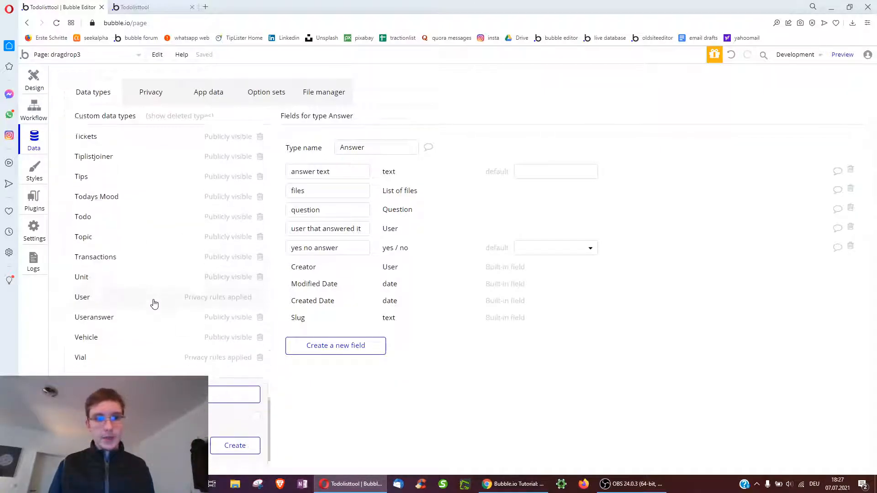
{"action": "left_click", "coordinate": [238, 420]}
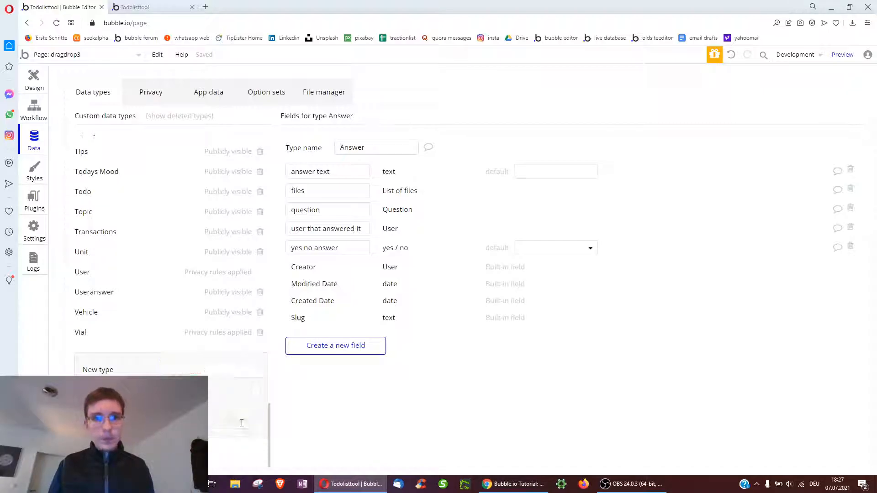
Add a 'list of questions' field to Dragquizzes as a list of Dragquestions
{"action": "left_click", "coordinate": [315, 250]}
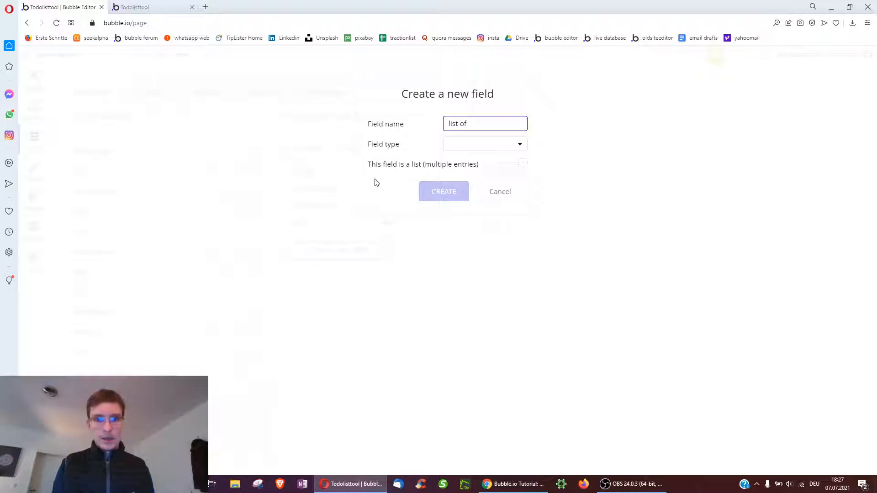
{"action": "left_click", "coordinate": [495, 166]}
{"action": "left_click", "coordinate": [480, 142]}
{"action": "scroll", "coordinate": [483, 231], "scroll_direction": "down", "scroll_amount": 4}
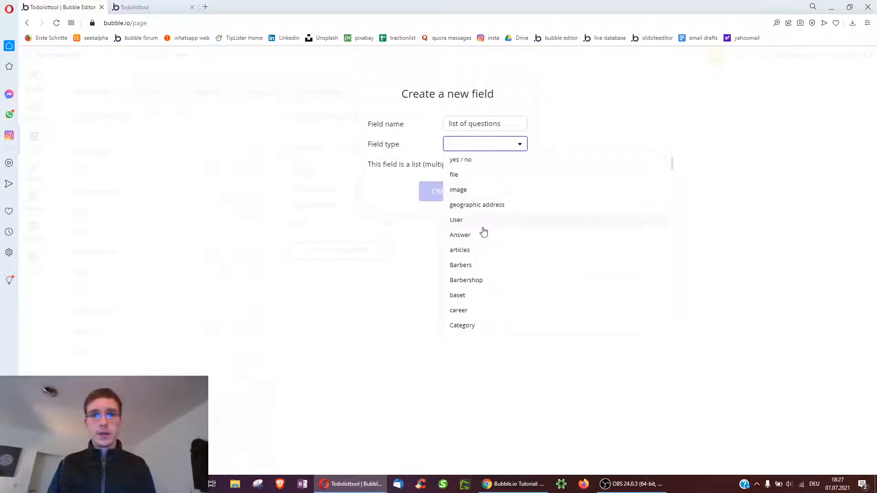
{"action": "scroll", "coordinate": [482, 231], "scroll_direction": "down", "scroll_amount": 2}
{"action": "scroll", "coordinate": [482, 236], "scroll_direction": "down", "scroll_amount": 3}
{"action": "left_click", "coordinate": [479, 237]}
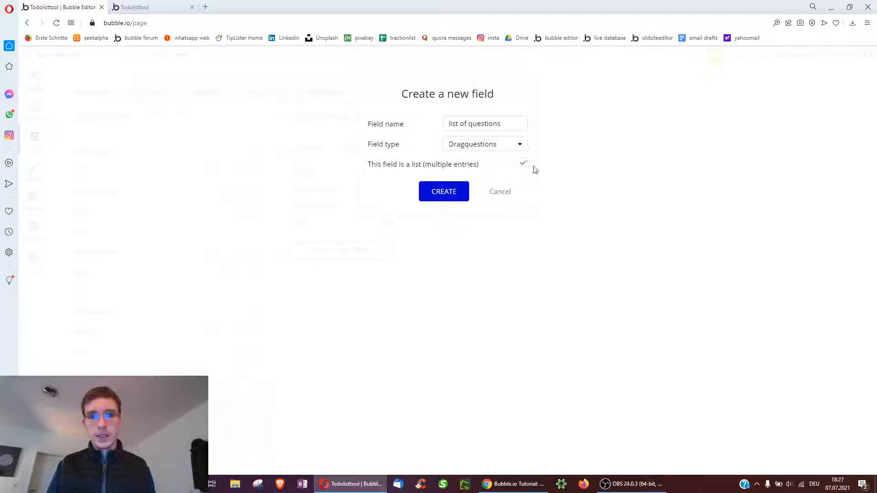
{"action": "left_click", "coordinate": [459, 198]}
Draw a 'choose quitz' dropdown beside the question input on the dragdrop3 page
{"action": "left_click", "coordinate": [34, 76]}
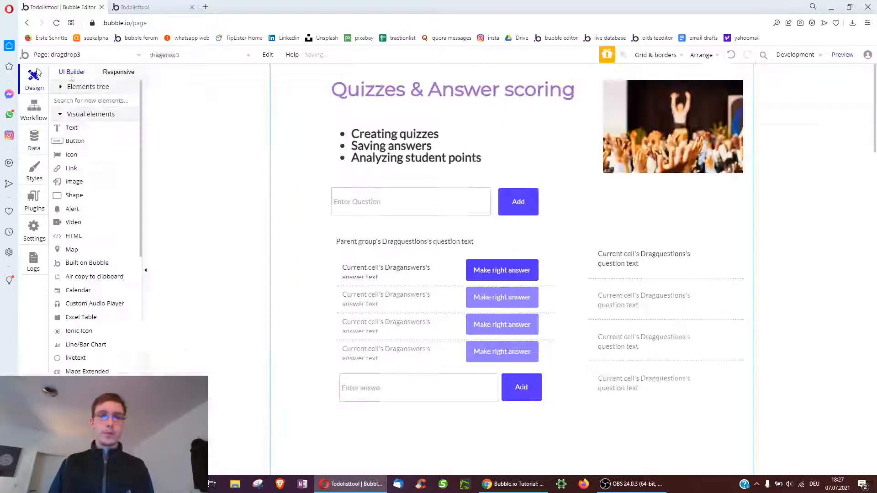
{"action": "scroll", "coordinate": [114, 265], "scroll_direction": "down", "scroll_amount": 6}
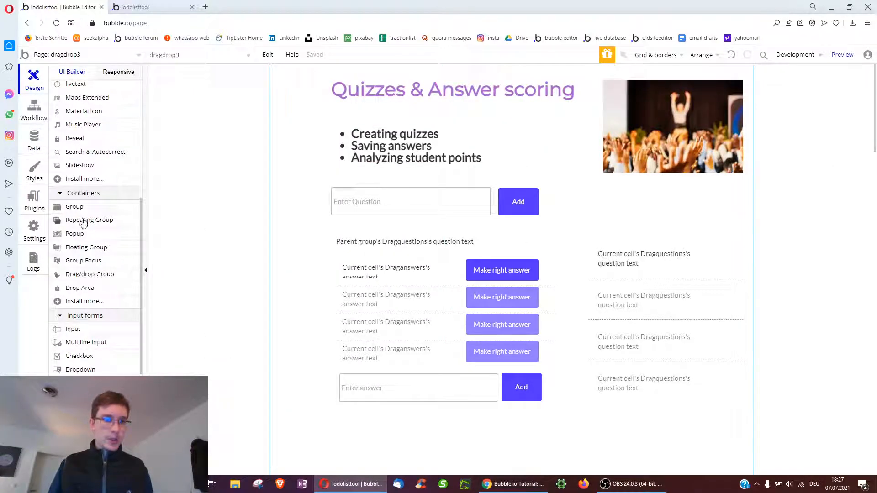
{"action": "scroll", "coordinate": [83, 352], "scroll_direction": "up", "scroll_amount": 3}
{"action": "scroll", "coordinate": [92, 363], "scroll_direction": "down", "scroll_amount": 2}
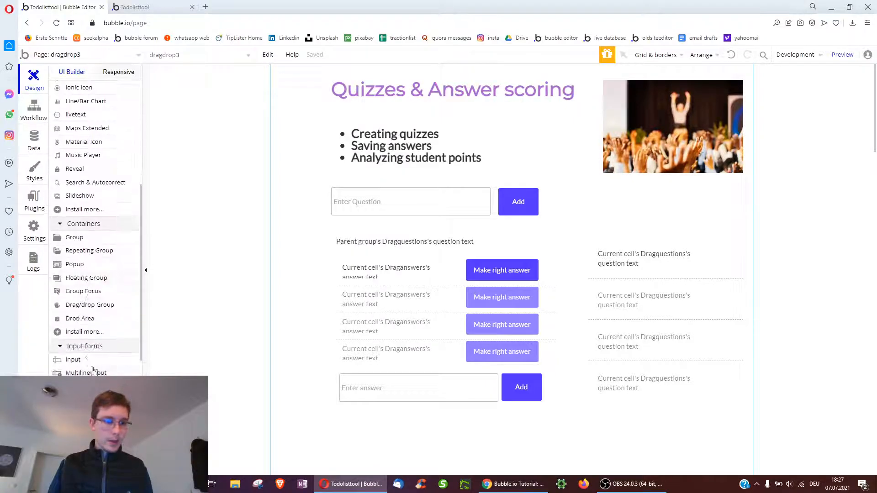
{"action": "left_click", "coordinate": [84, 399]}
{"action": "left_click_drag", "start_coordinate": [600, 198], "coordinate": [702, 223]}
{"action": "type", "text": "choose quitz"}
Give the dropdown dynamic Dragquizzes choices sourced from Do a search for Dragquizzes
{"action": "left_click", "coordinate": [763, 171]}
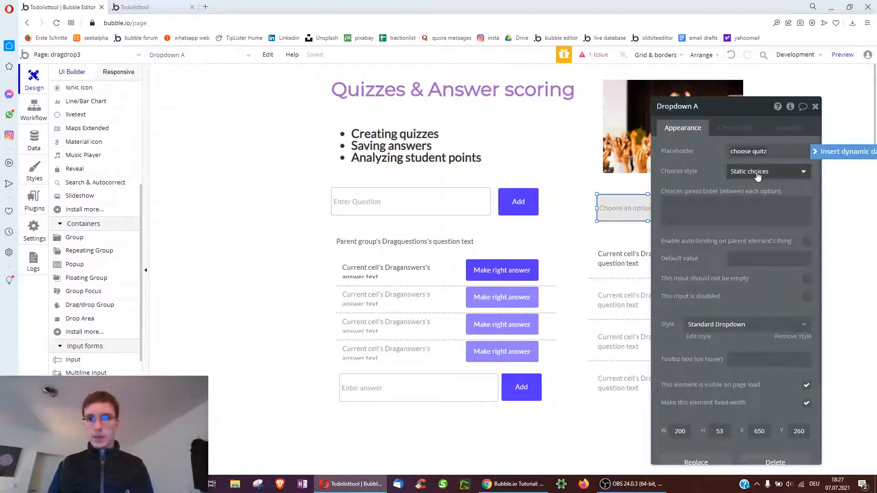
{"action": "left_click", "coordinate": [749, 202]}
{"action": "left_click", "coordinate": [745, 192]}
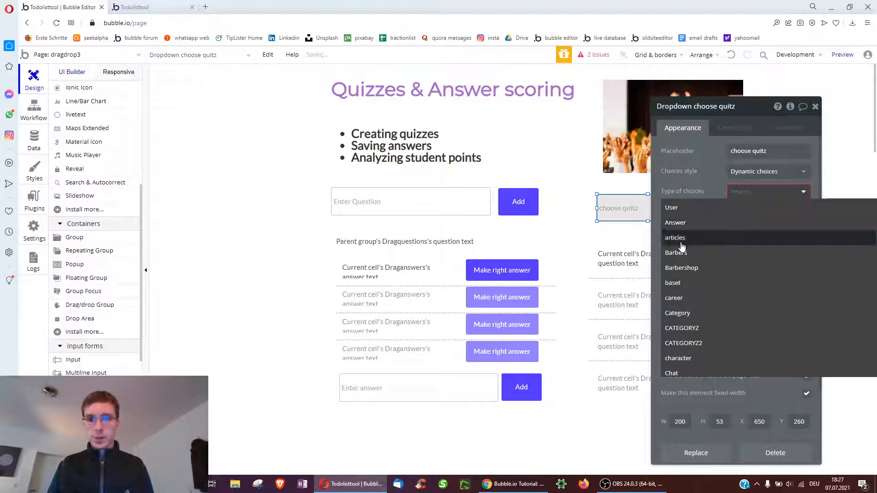
{"action": "type", "text": "qui"}
{"action": "left_click", "coordinate": [684, 214]}
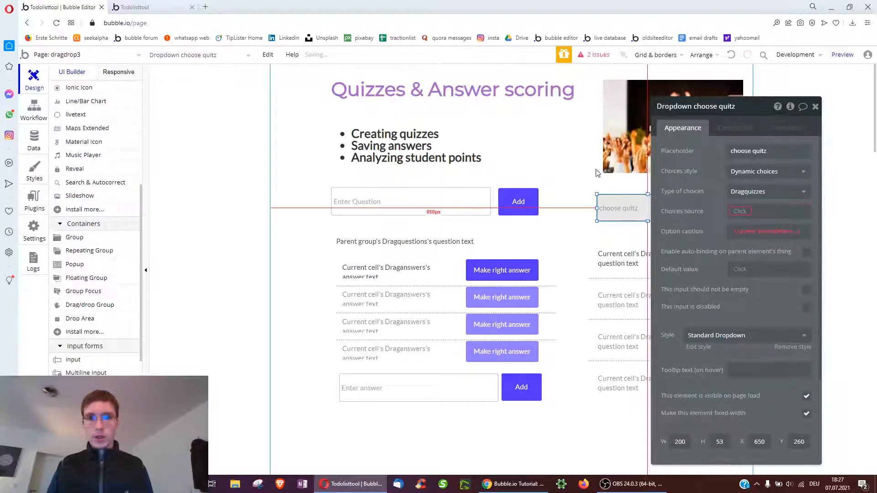
{"action": "left_click", "coordinate": [740, 211]}
{"action": "left_click", "coordinate": [749, 231]}
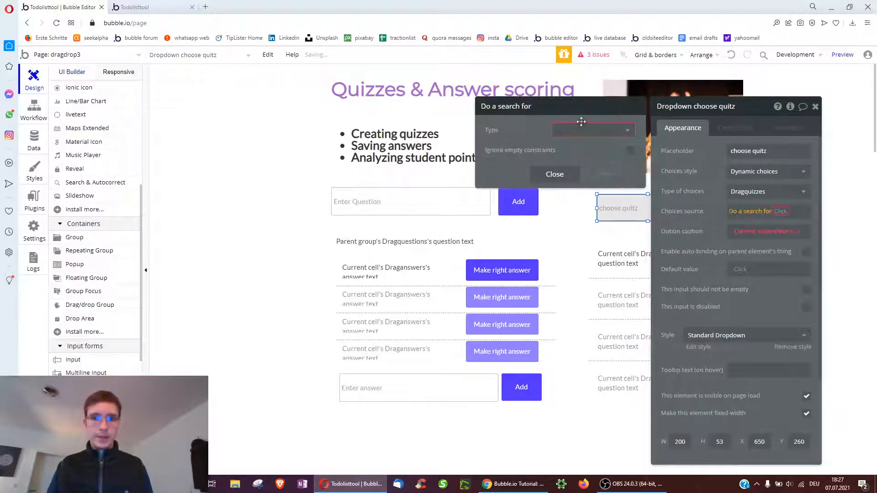
{"action": "left_click", "coordinate": [581, 131]}
{"action": "type", "text": "quiz"}
{"action": "left_click", "coordinate": [572, 145]}
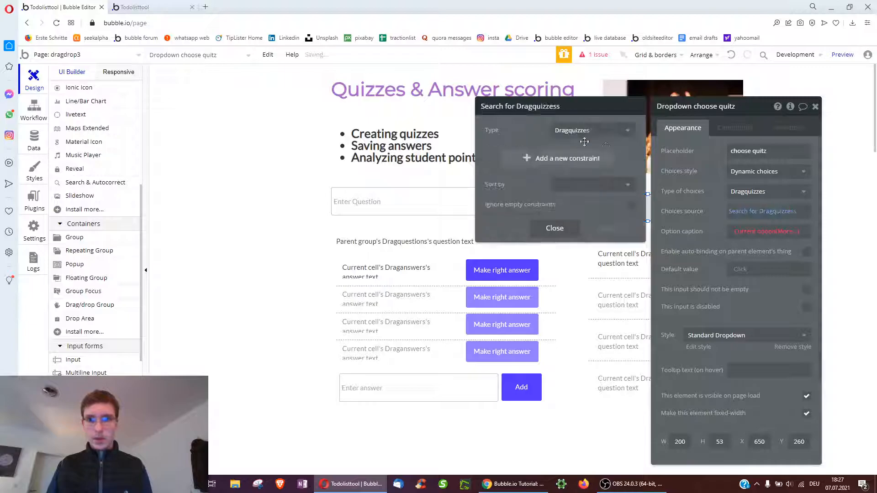
Caption each option with Current option's Creation Date formatted as Custom
{"action": "left_click", "coordinate": [786, 230]}
{"action": "type", "text": "crea"}
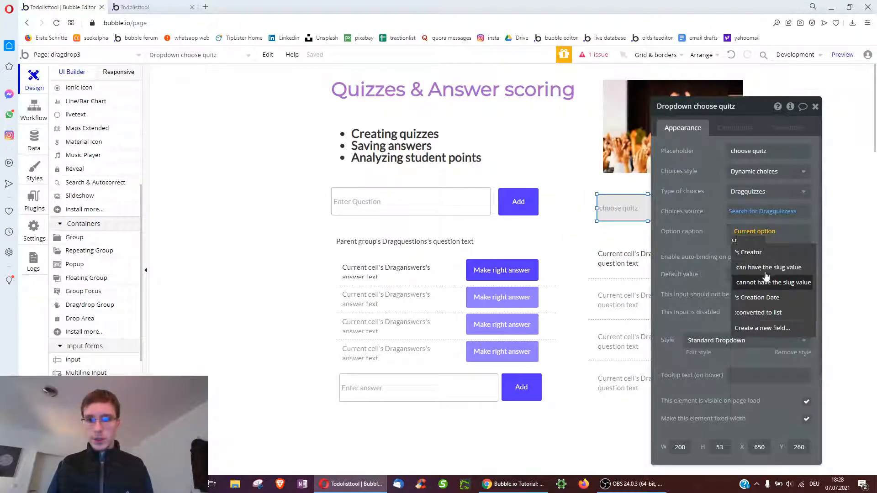
{"action": "left_click", "coordinate": [762, 267]}
{"action": "left_click", "coordinate": [758, 246]}
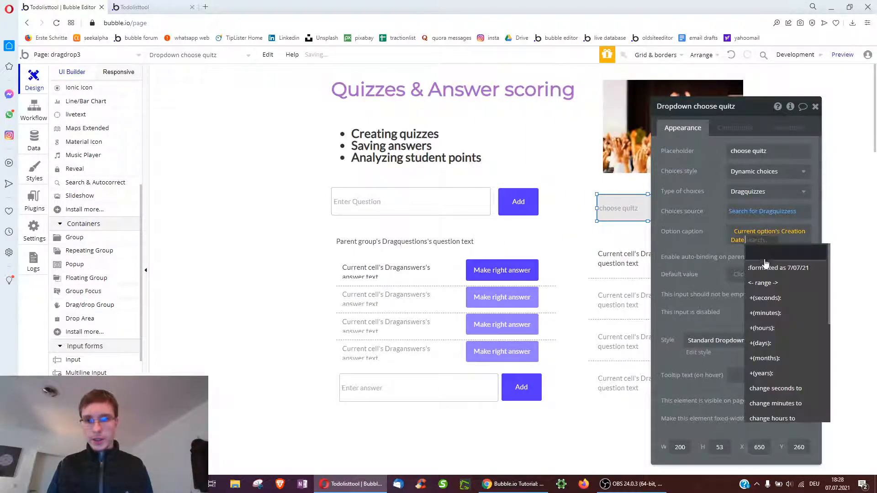
{"action": "left_click", "coordinate": [756, 262]}
{"action": "left_click", "coordinate": [579, 132]}
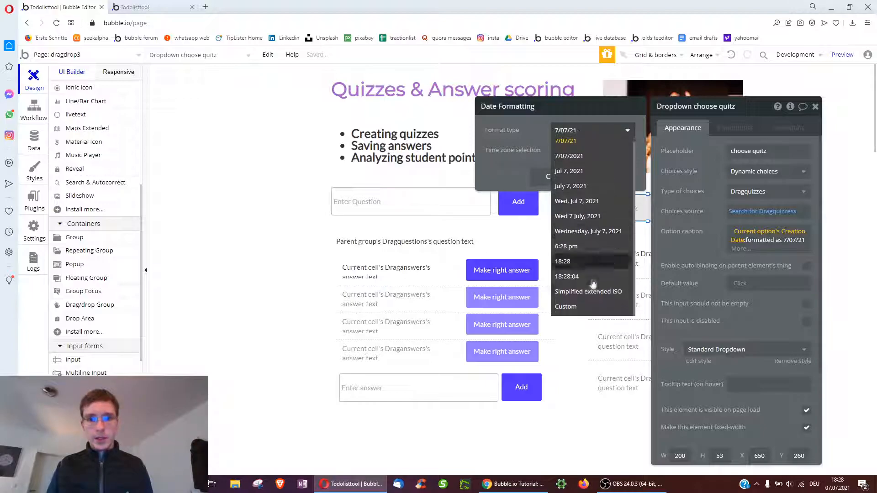
{"action": "left_click", "coordinate": [571, 310]}
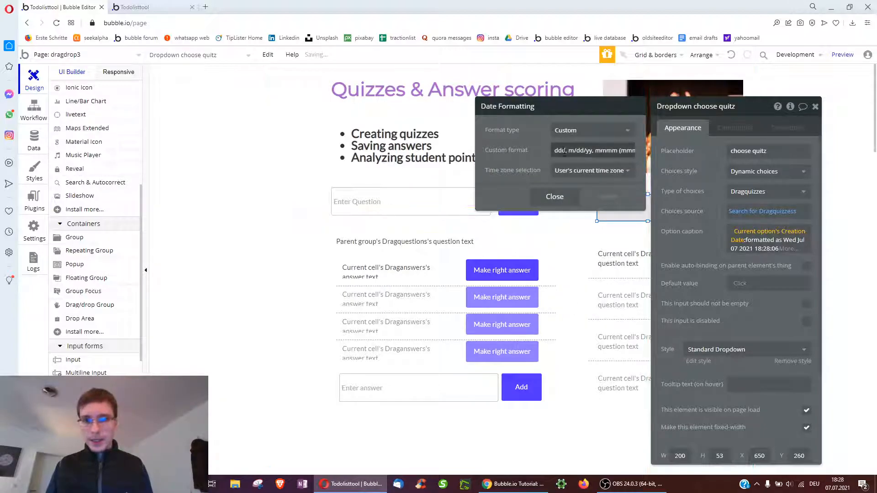
{"action": "left_click", "coordinate": [709, 255]}
{"action": "left_click_drag", "start_coordinate": [689, 224], "coordinate": [801, 207]}
{"action": "scroll", "coordinate": [124, 156], "scroll_direction": "up", "scroll_amount": 5}
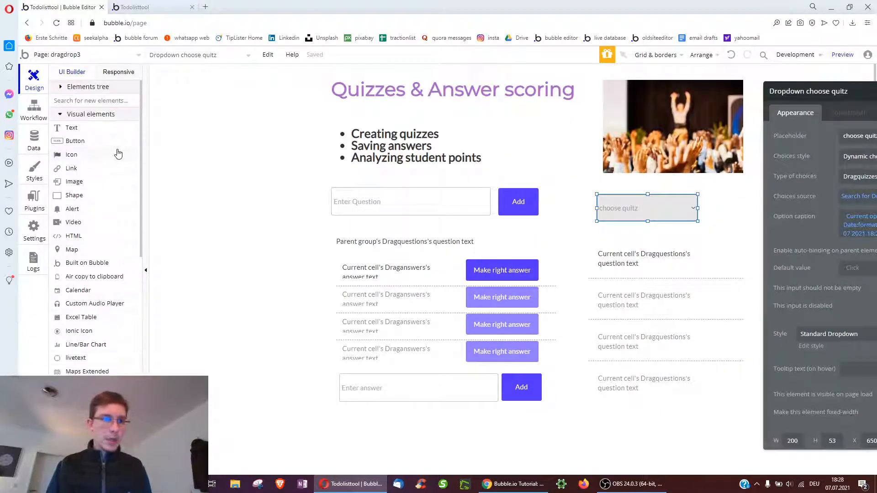
Place a button labelled 'new' to the right of the choose quitz dropdown
{"action": "left_click", "coordinate": [95, 145]}
{"action": "left_click_drag", "start_coordinate": [730, 216], "coordinate": [730, 215]}
{"action": "type", "text": "new"}
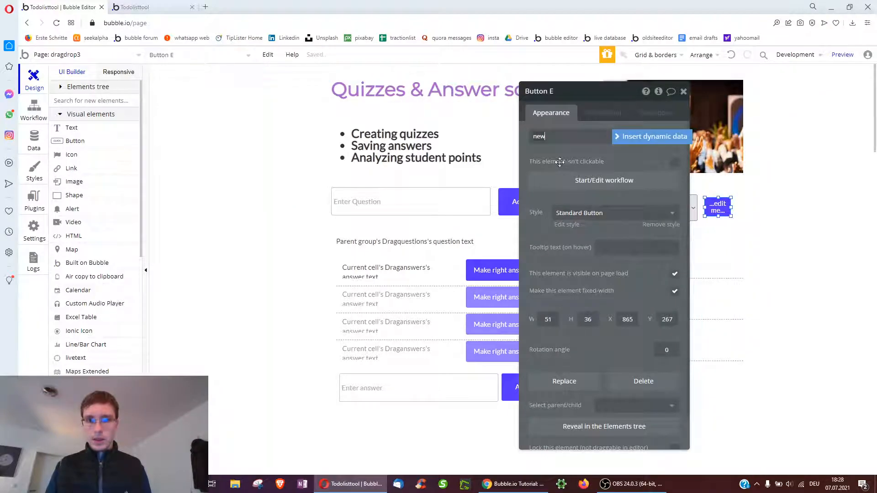
{"action": "left_click", "coordinate": [562, 163]}
Make the 'new' button's click workflow create a new Dragquizzes thing with no fields set
{"action": "left_click", "coordinate": [567, 182]}
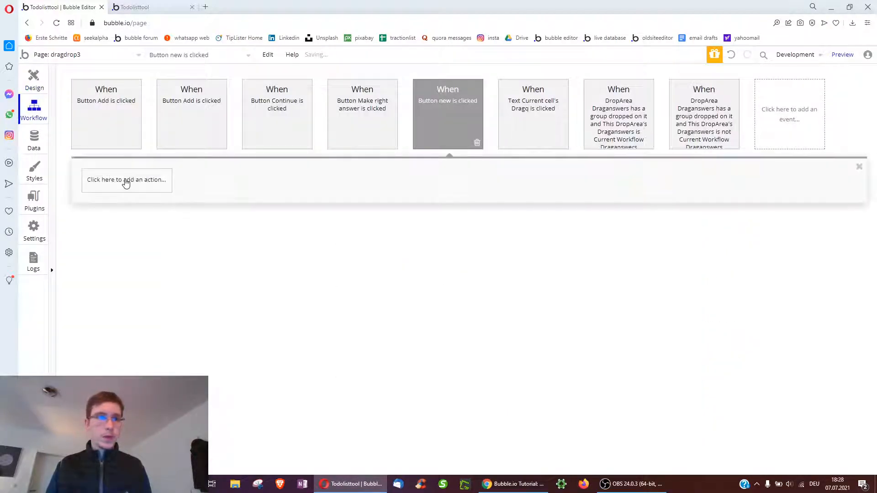
{"action": "left_click", "coordinate": [124, 181]}
{"action": "left_click", "coordinate": [181, 223]}
{"action": "left_click", "coordinate": [631, 117]}
{"action": "type", "text": "quiz"}
{"action": "left_click", "coordinate": [623, 132]}
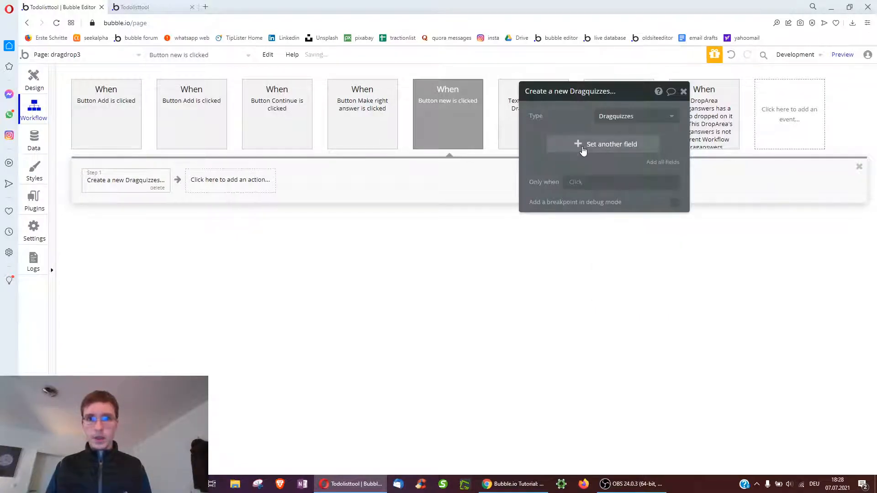
{"action": "left_click", "coordinate": [579, 143]}
{"action": "left_click", "coordinate": [548, 122]}
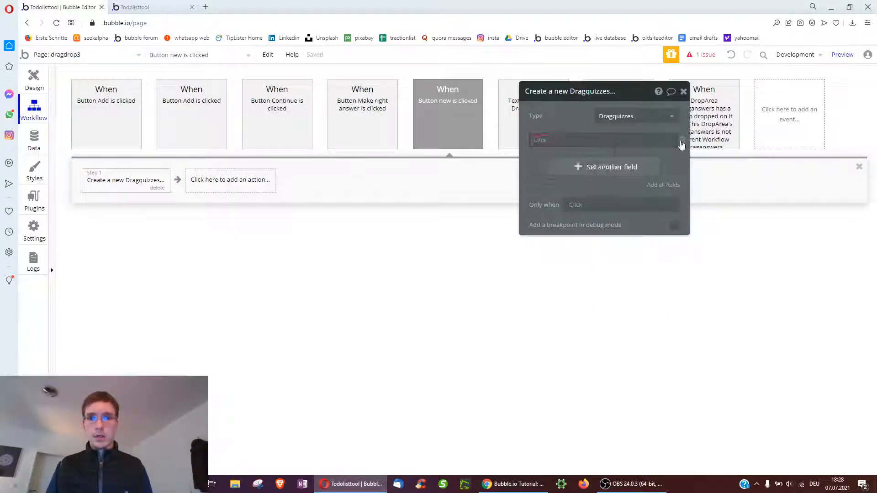
{"action": "left_click", "coordinate": [535, 142]}
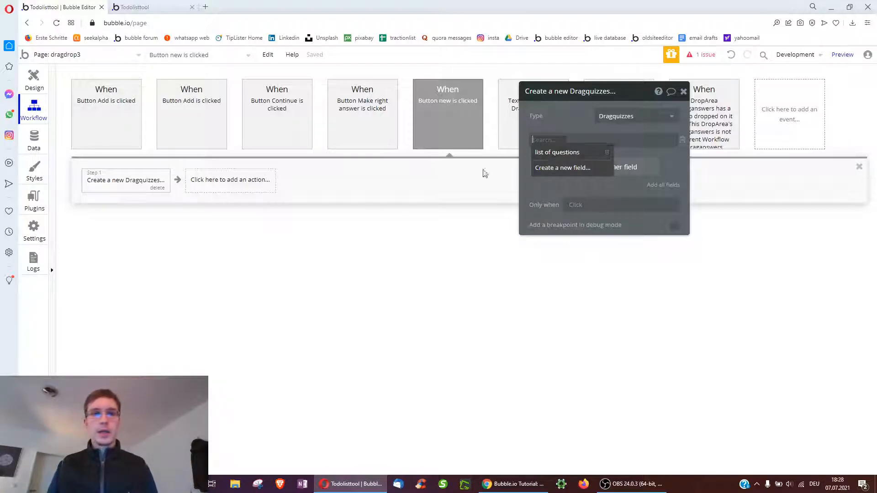
{"action": "left_click", "coordinate": [683, 138]}
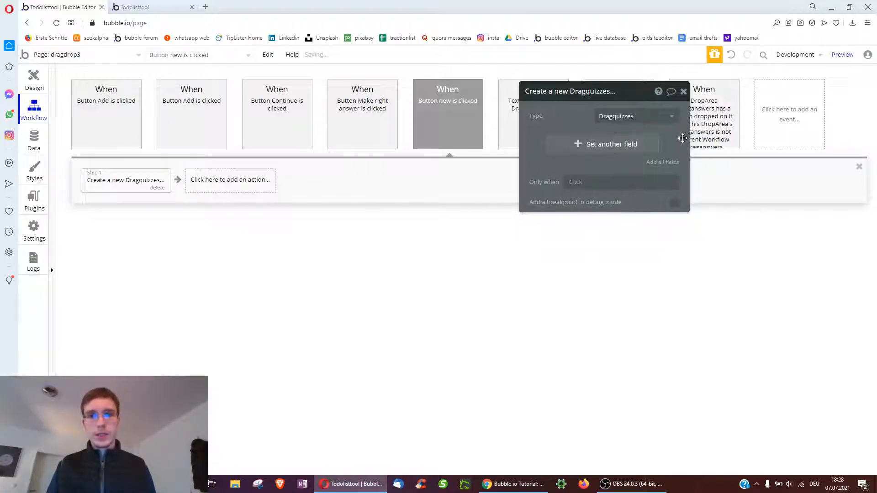
{"action": "left_click", "coordinate": [41, 77]}
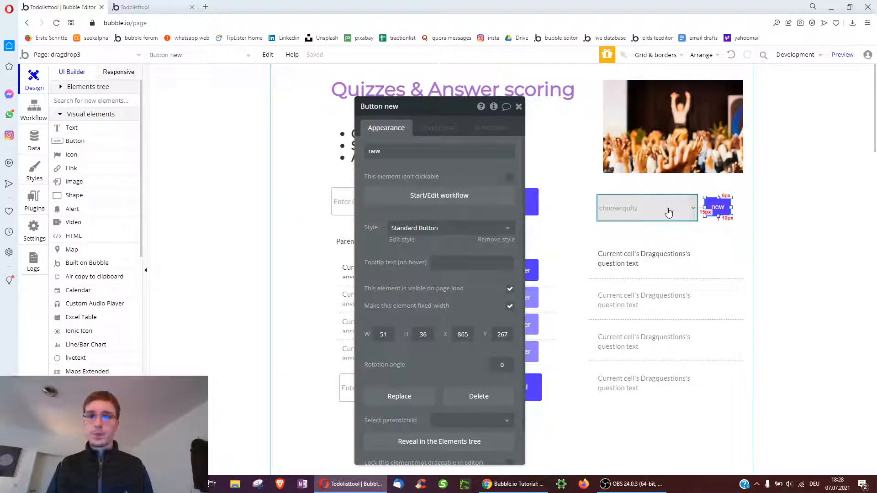
Put an fa-plus icon in the repeating group's first row, unchecked 'visible on page load'
{"action": "left_click", "coordinate": [637, 210]}
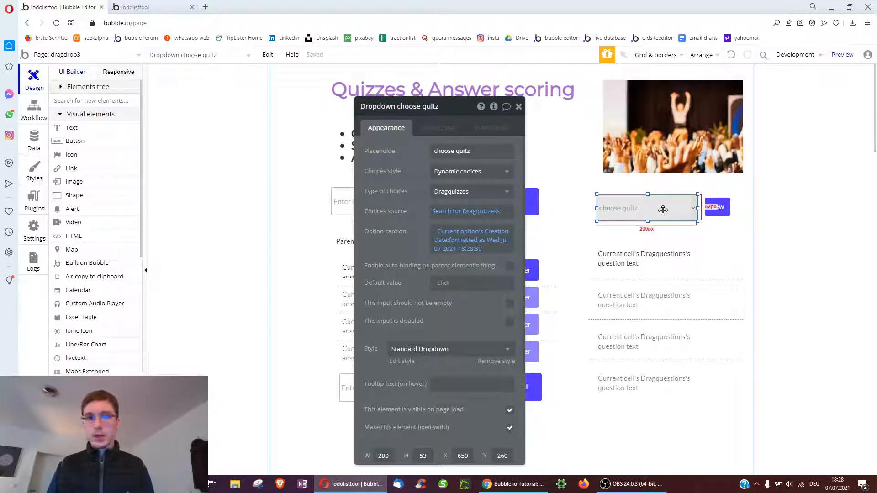
{"action": "scroll", "coordinate": [654, 182], "scroll_direction": "down", "scroll_amount": 3}
{"action": "left_click", "coordinate": [654, 181]}
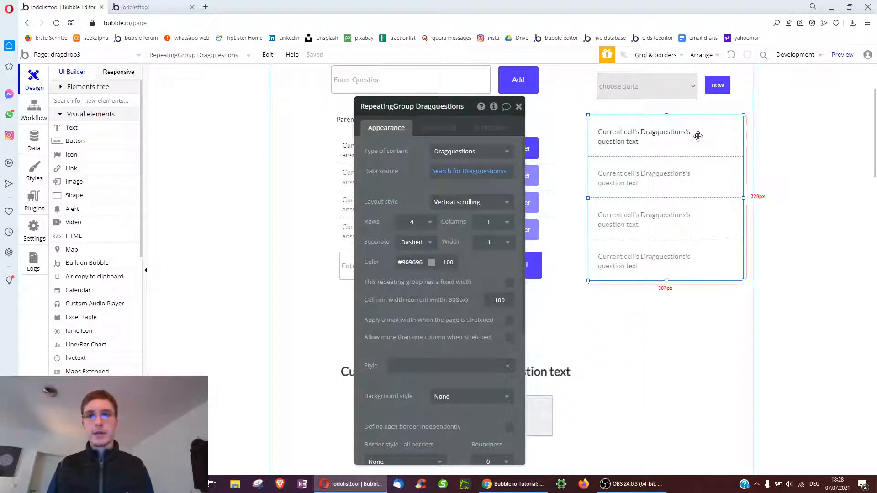
{"action": "scroll", "coordinate": [683, 146], "scroll_direction": "up", "scroll_amount": 2}
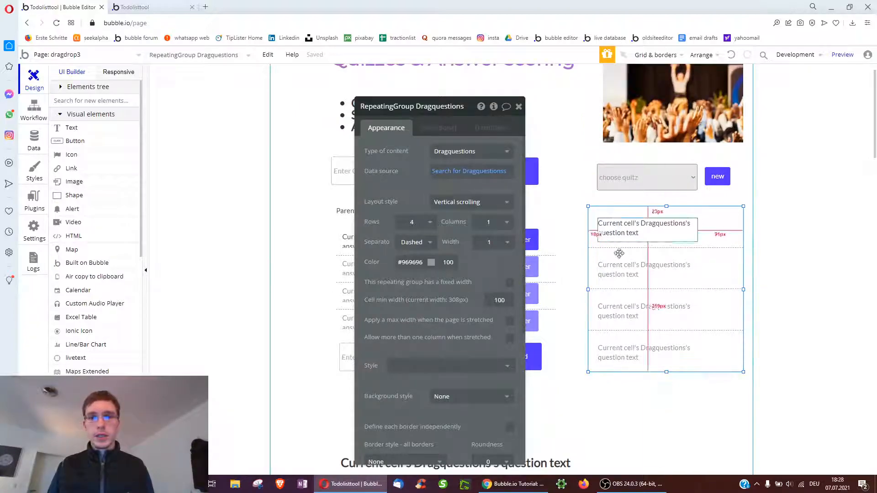
{"action": "left_click", "coordinate": [72, 154]}
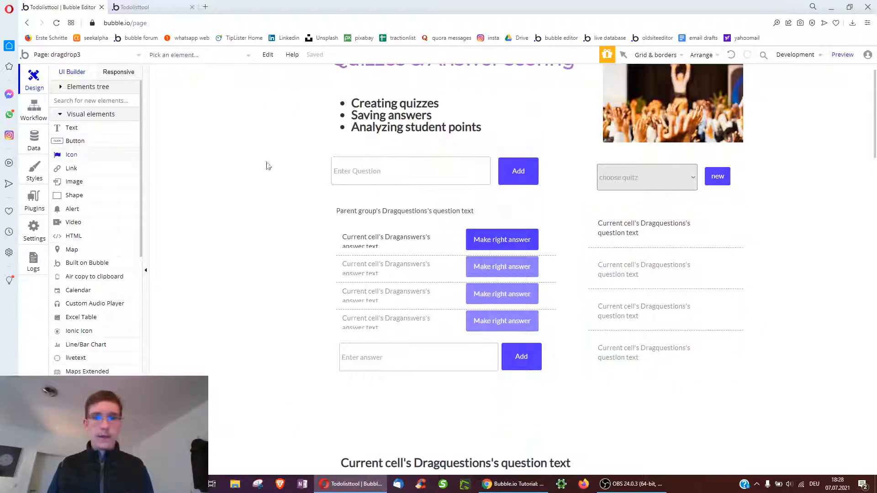
{"action": "left_click", "coordinate": [732, 239]}
{"action": "type", "text": "plus"}
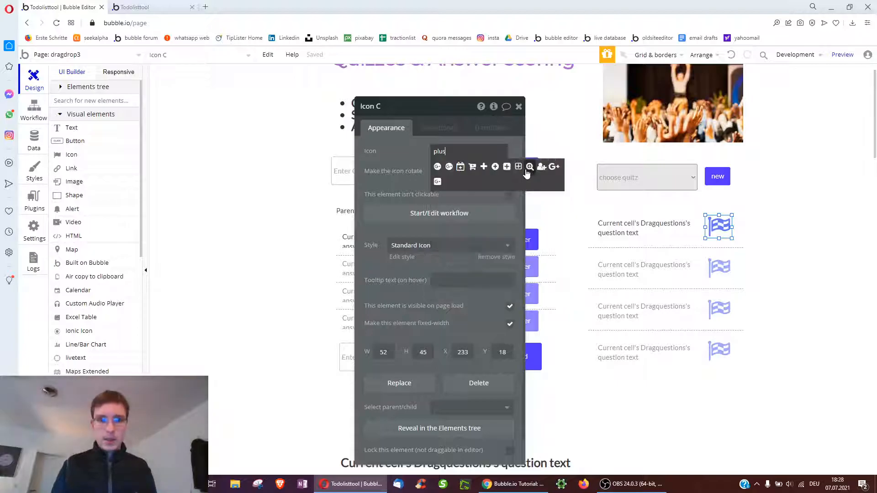
{"action": "left_click", "coordinate": [484, 167]}
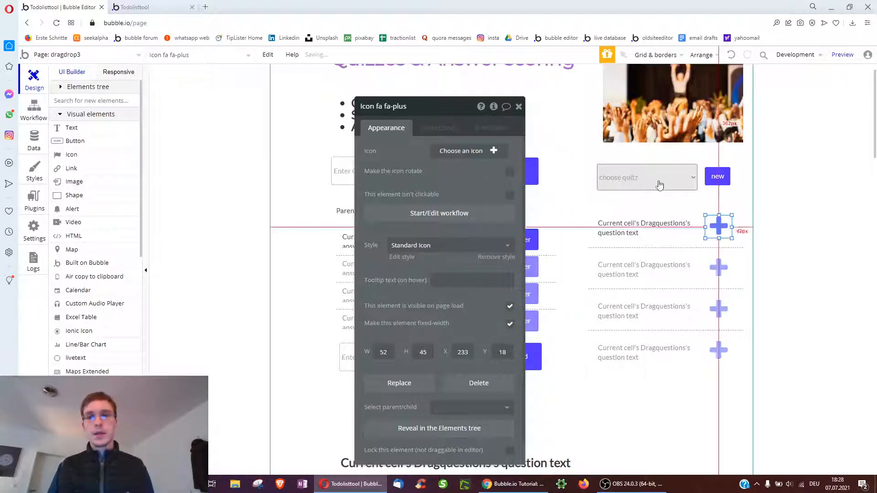
{"action": "left_click", "coordinate": [509, 311]}
{"action": "left_click", "coordinate": [429, 130]}
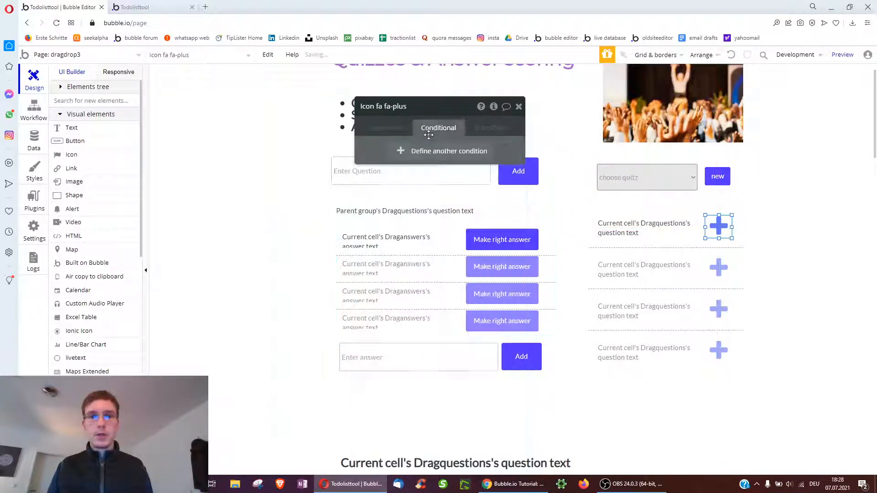
Make the plus icon visible when the dropdown quiz's list of questions doesn't contain the row's Dragquestion
{"action": "left_click", "coordinate": [448, 151]}
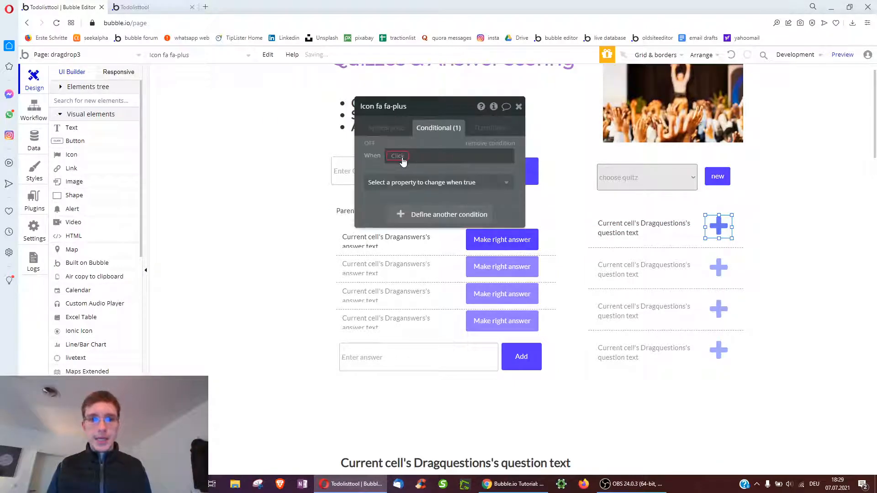
{"action": "left_click", "coordinate": [402, 156]}
{"action": "type", "text": "dr"}
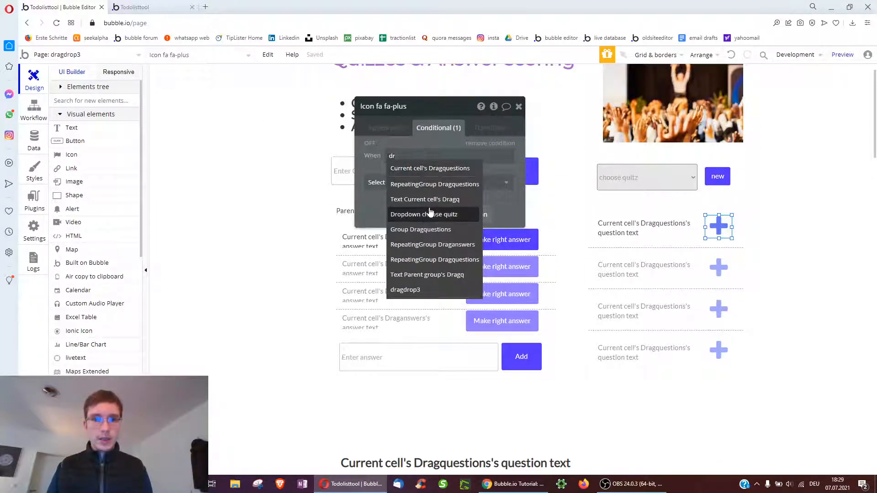
{"action": "left_click", "coordinate": [425, 214]}
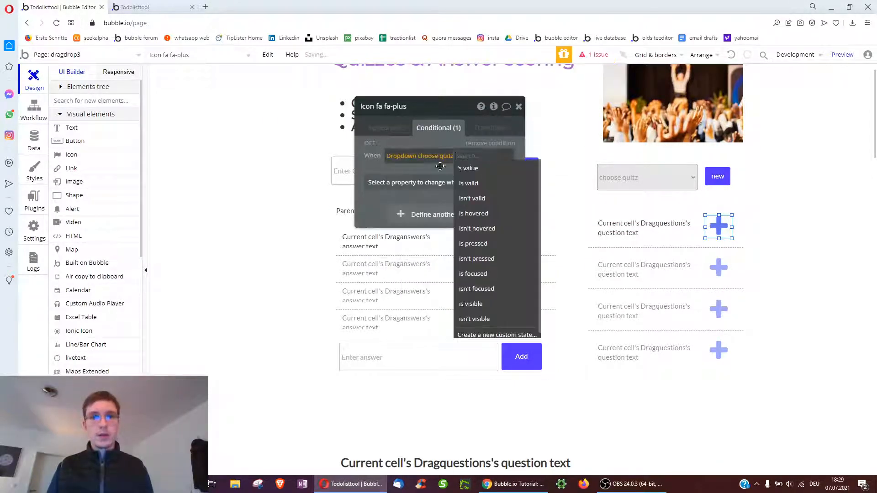
{"action": "left_click", "coordinate": [479, 169]}
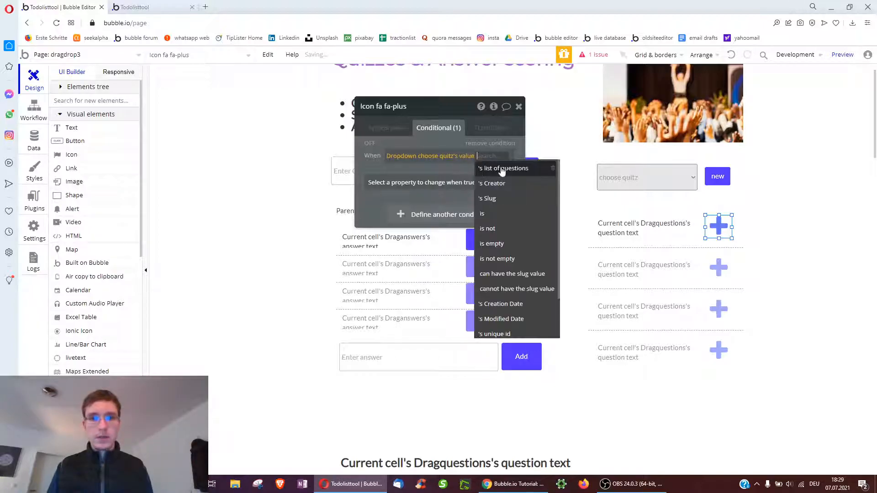
{"action": "left_click", "coordinate": [471, 160]}
{"action": "left_click", "coordinate": [440, 207]}
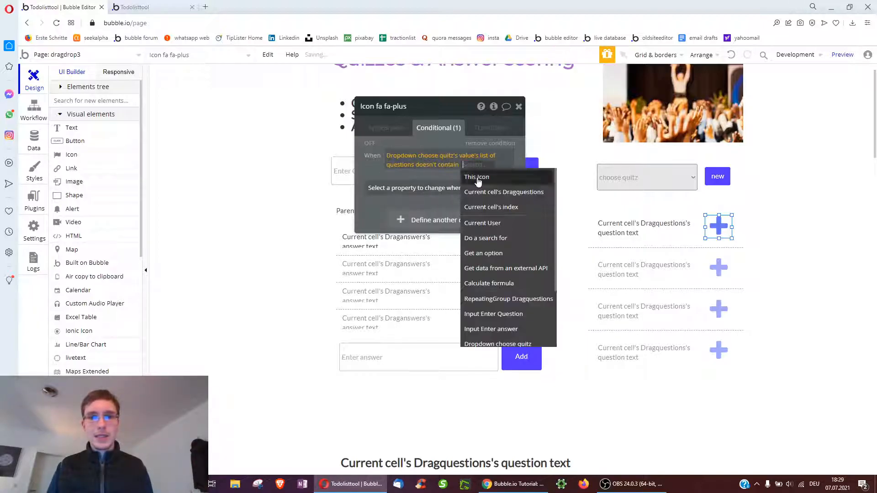
{"action": "left_click", "coordinate": [495, 192]}
{"action": "left_click", "coordinate": [438, 196]}
{"action": "left_click", "coordinate": [402, 227]}
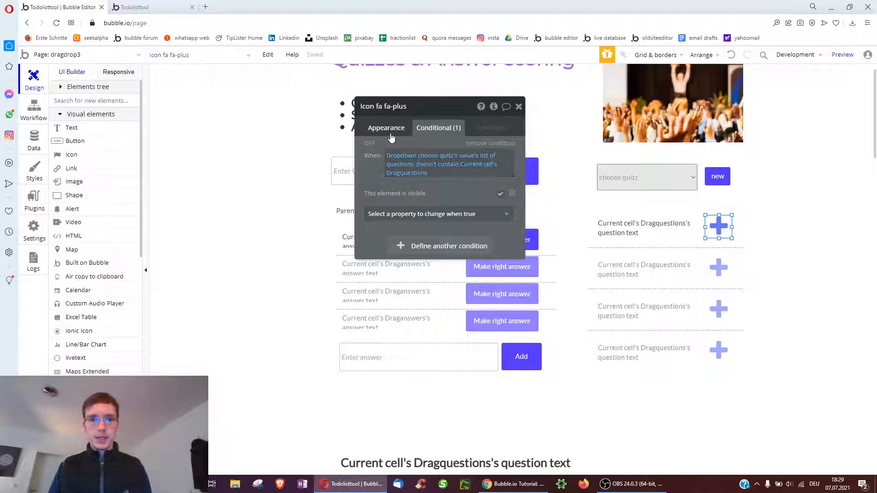
{"action": "left_click", "coordinate": [387, 129]}
Add a plus-icon workflow adding Current cell's Dragquestions to the chosen quiz's list of questions
{"action": "left_click", "coordinate": [418, 211]}
{"action": "left_click", "coordinate": [108, 182]}
{"action": "mouse_move", "coordinate": [123, 252]}
{"action": "left_click", "coordinate": [192, 232]}
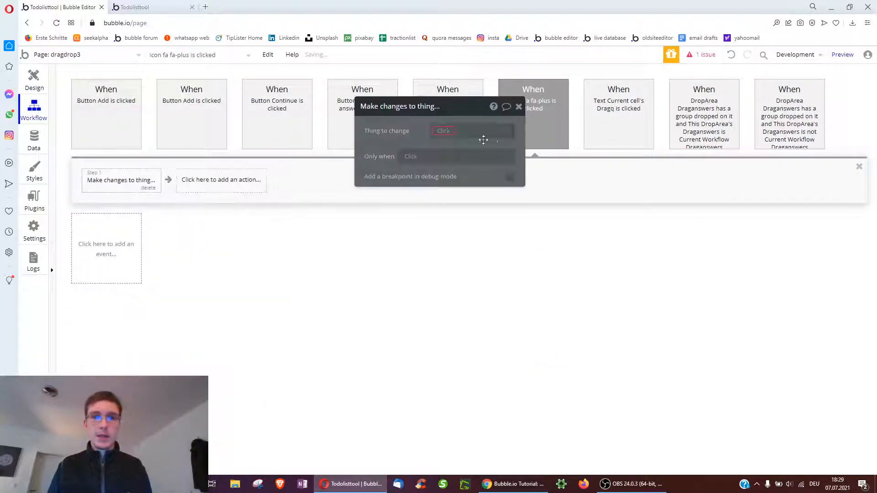
{"action": "left_click", "coordinate": [491, 133]}
{"action": "type", "text": "dr"}
{"action": "left_click", "coordinate": [491, 174]}
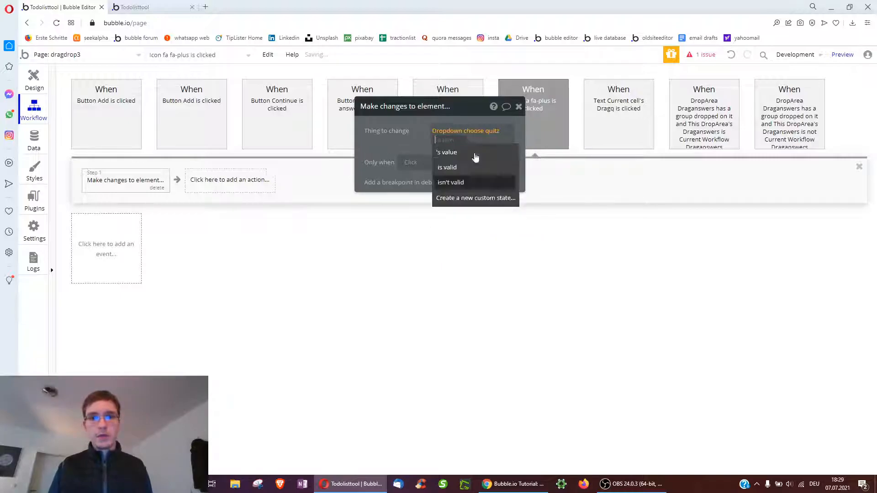
{"action": "left_click", "coordinate": [463, 150]}
{"action": "left_click", "coordinate": [419, 166]}
{"action": "left_click", "coordinate": [398, 172]}
{"action": "left_click", "coordinate": [427, 159]}
{"action": "left_click", "coordinate": [430, 173]}
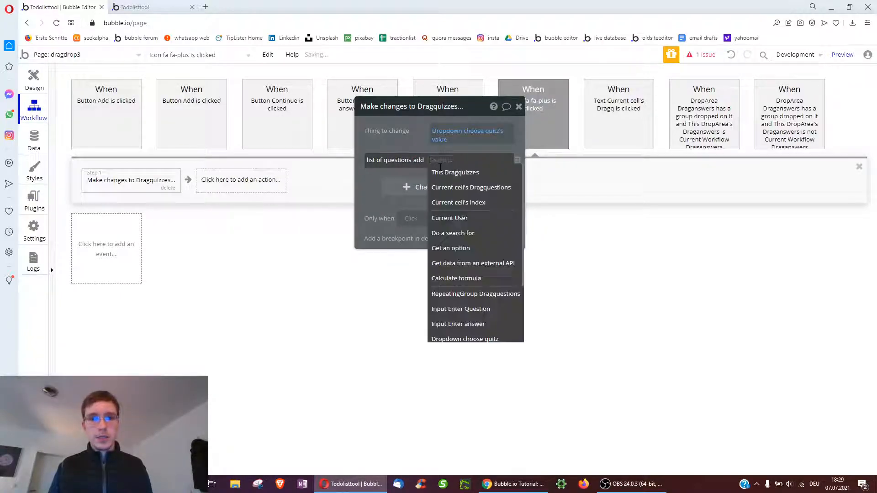
{"action": "left_click", "coordinate": [472, 188]}
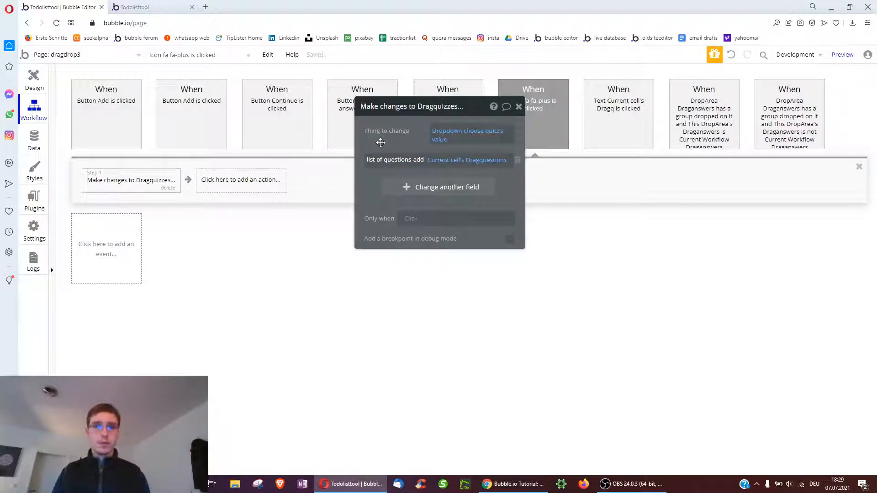
{"action": "left_click", "coordinate": [40, 90]}
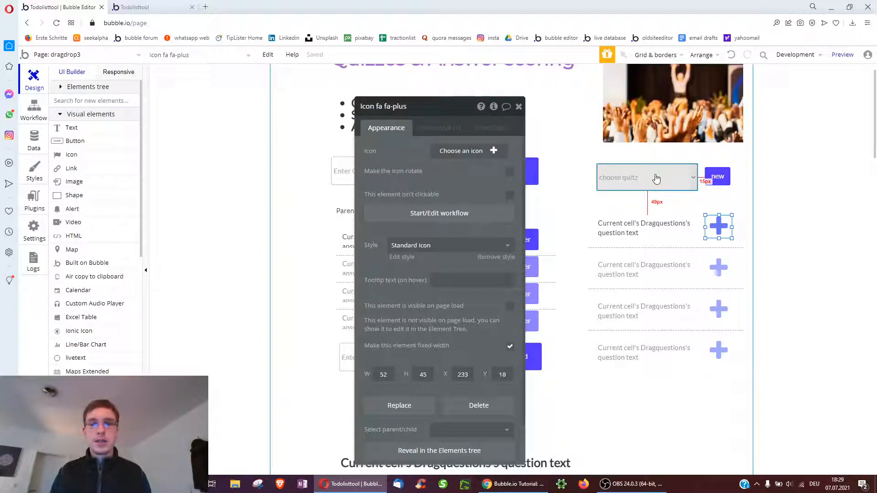
Copy the plus icon with its workflow and paste it into the first question row
{"action": "right_click", "coordinate": [715, 234]}
{"action": "left_click", "coordinate": [763, 327]}
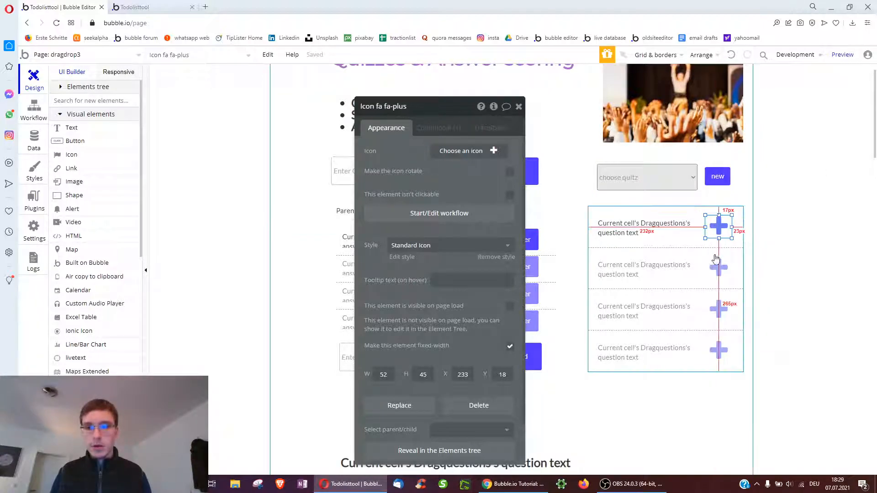
{"action": "right_click", "coordinate": [693, 246]}
{"action": "left_click", "coordinate": [733, 357]}
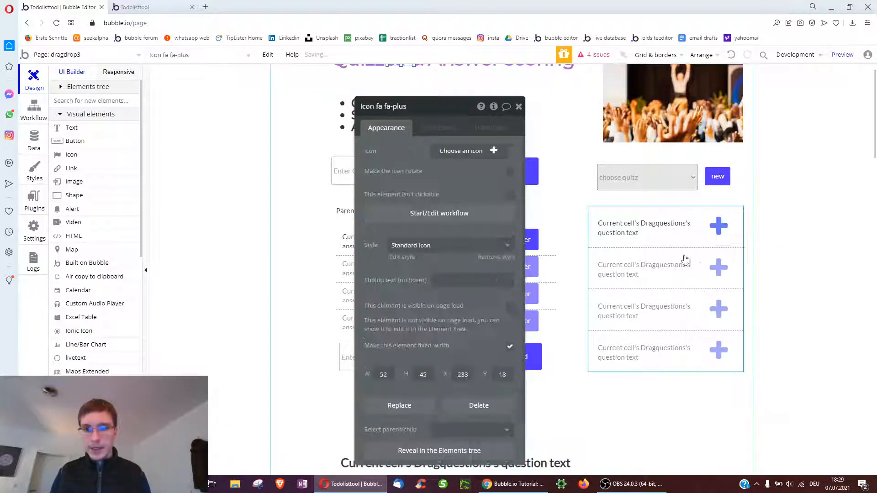
{"action": "left_click_drag", "start_coordinate": [400, 77], "coordinate": [718, 259]}
Turn the copy into an fa-minus icon, visible when the chosen quiz contains the row's question
{"action": "double_click", "coordinate": [718, 258]}
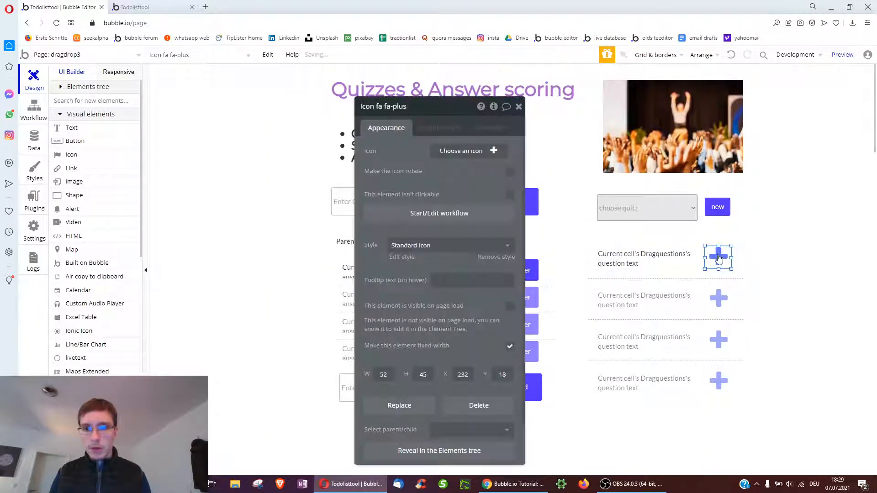
{"action": "left_click", "coordinate": [458, 152]}
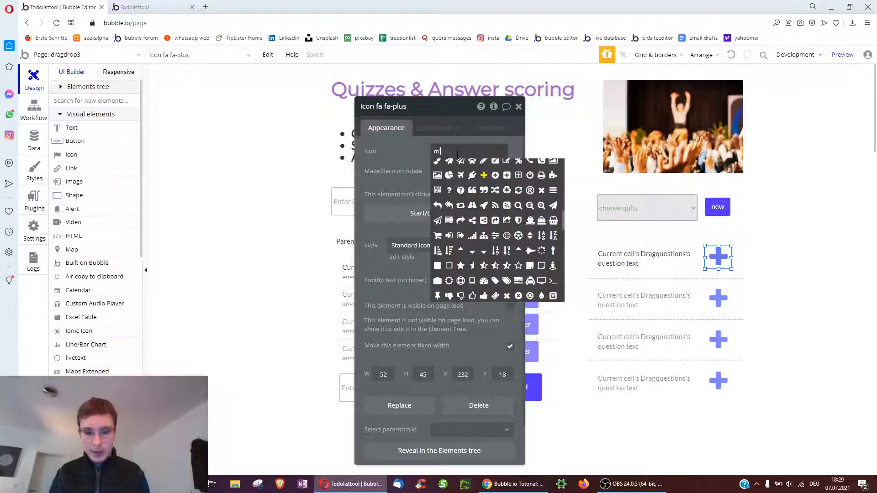
{"action": "type", "text": "minu"}
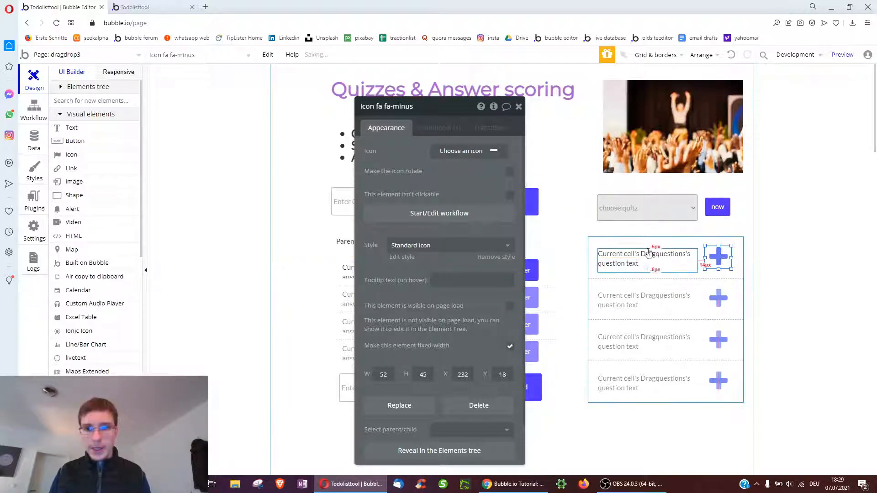
{"action": "left_click", "coordinate": [427, 131]}
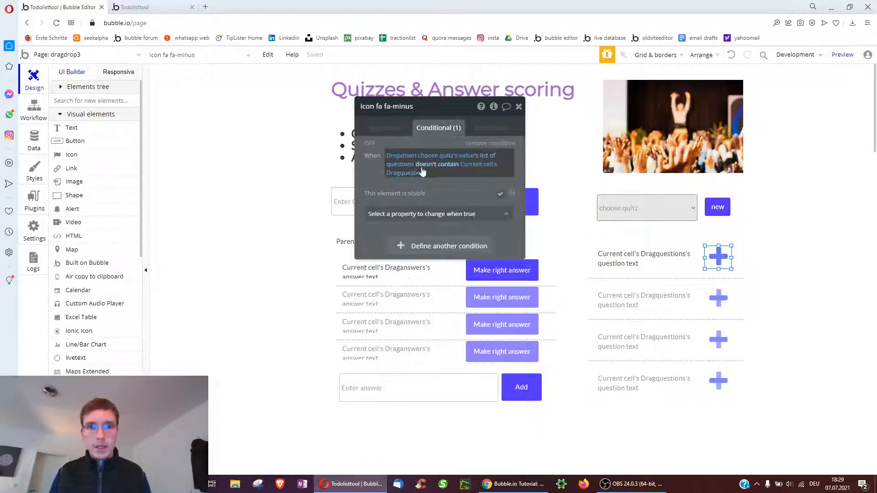
{"action": "left_click", "coordinate": [439, 193]}
{"action": "left_click", "coordinate": [439, 190]}
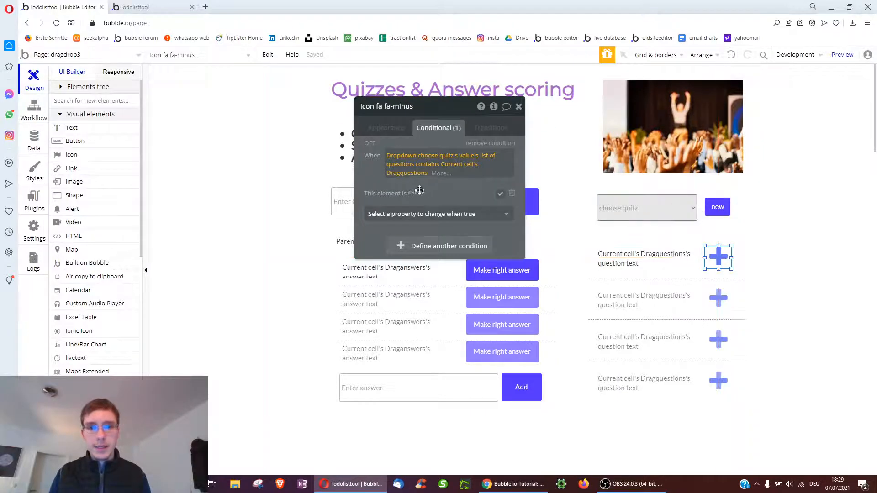
{"action": "left_click_drag", "start_coordinate": [392, 132], "coordinate": [392, 131]}
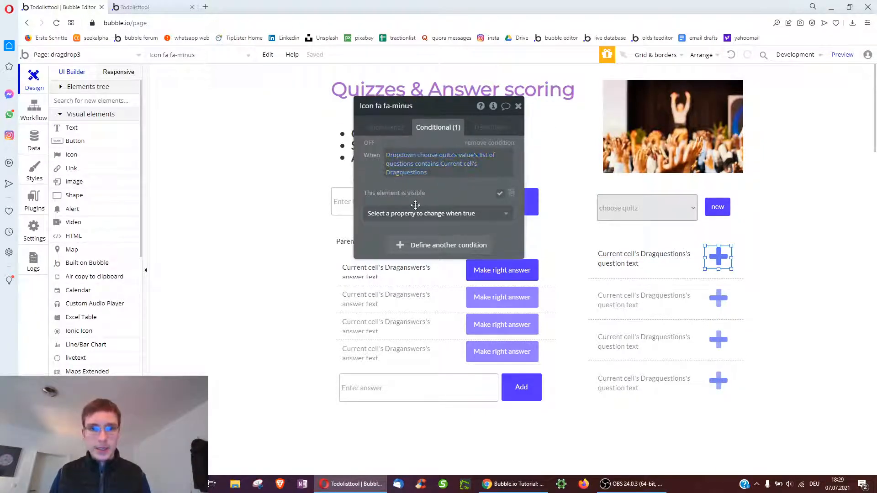
{"action": "left_click", "coordinate": [380, 133]}
{"action": "left_click", "coordinate": [411, 213]}
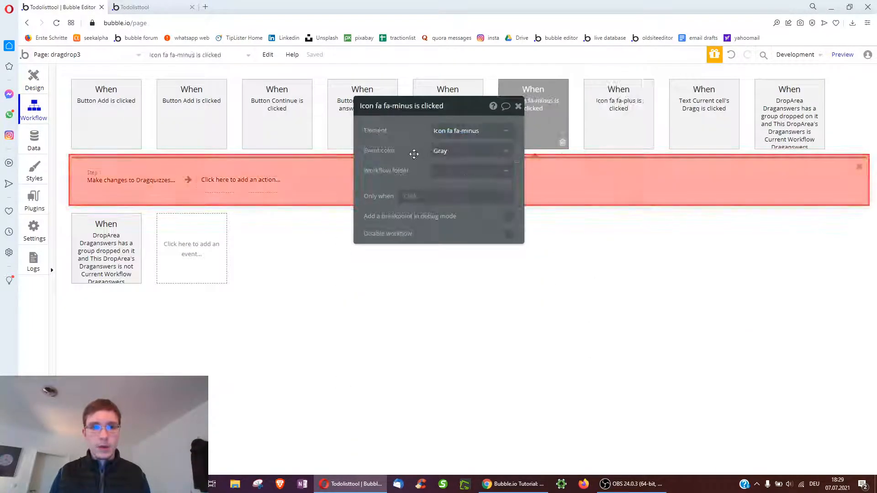
Change the minus workflow's list of questions operation from add to remove, discarding an extra Delete thing step
{"action": "left_click", "coordinate": [150, 189]}
{"action": "left_click", "coordinate": [418, 159]}
{"action": "left_click", "coordinate": [428, 186]}
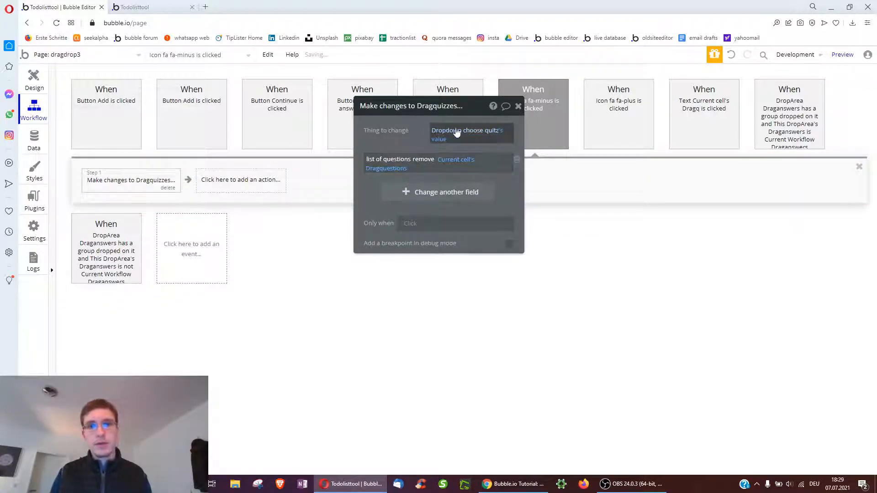
{"action": "left_click", "coordinate": [245, 186]}
{"action": "type", "text": "del"}
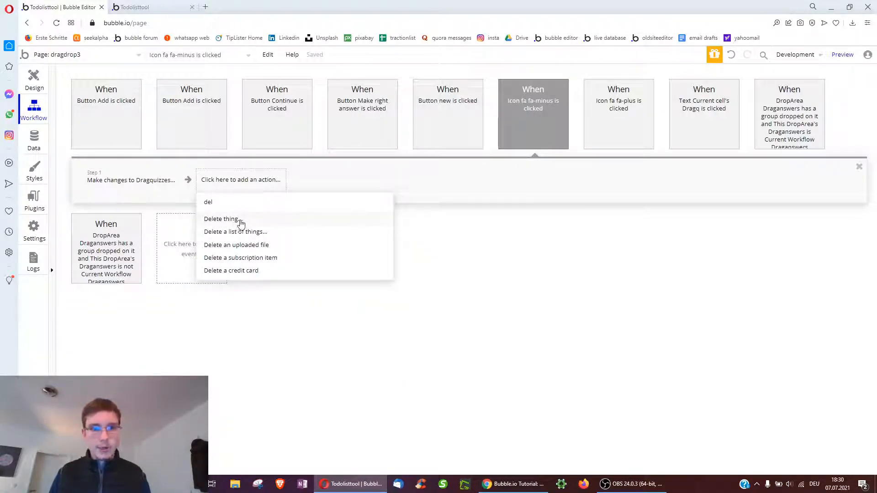
{"action": "left_click", "coordinate": [241, 223]}
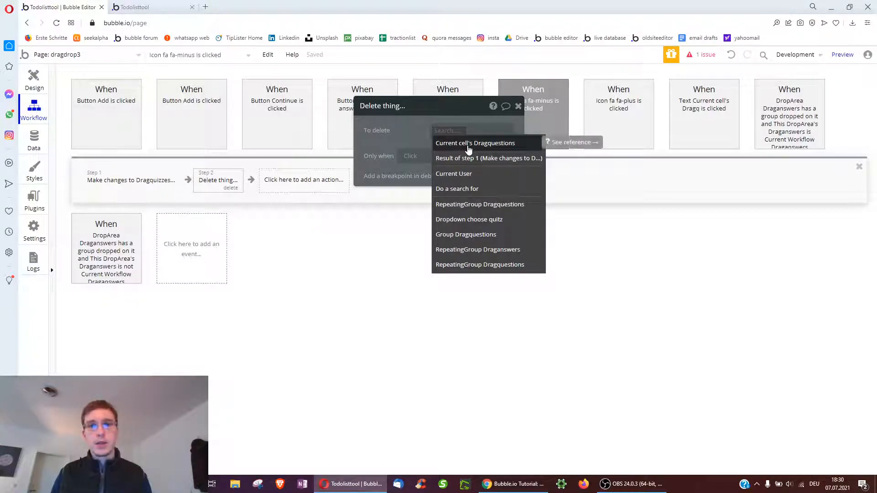
{"action": "left_click", "coordinate": [228, 190]}
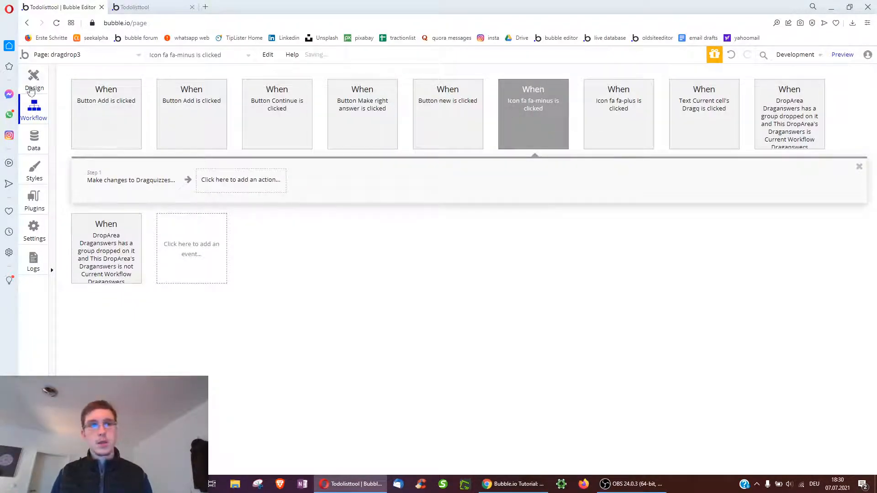
Check the questions repeating group's settings on the page, then switch to the app preview
{"action": "left_click", "coordinate": [33, 89]}
{"action": "left_click", "coordinate": [601, 273]}
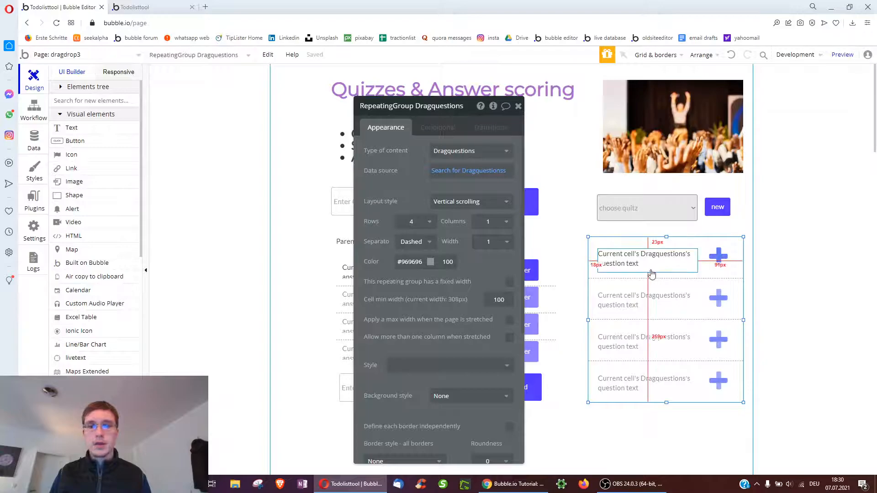
{"action": "scroll", "coordinate": [603, 265], "scroll_direction": "down", "scroll_amount": 1}
{"action": "left_click", "coordinate": [518, 106]}
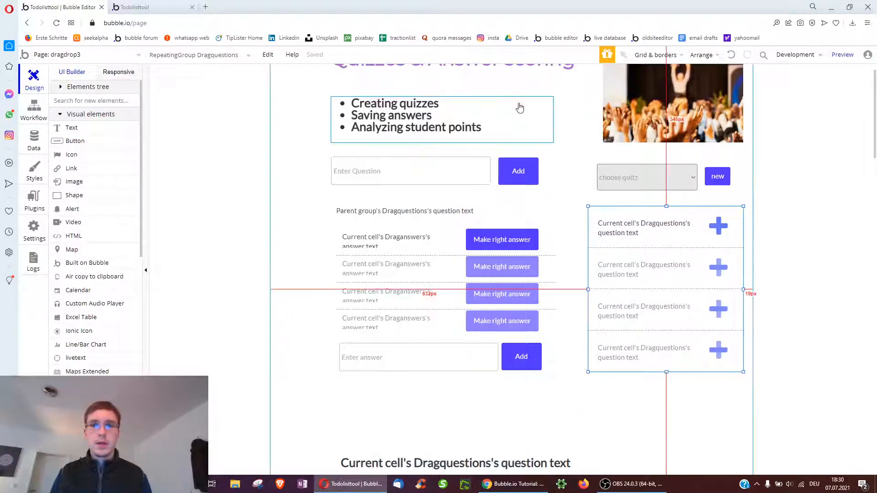
{"action": "scroll", "coordinate": [467, 258], "scroll_direction": "down", "scroll_amount": 3}
{"action": "left_click", "coordinate": [161, 5]}
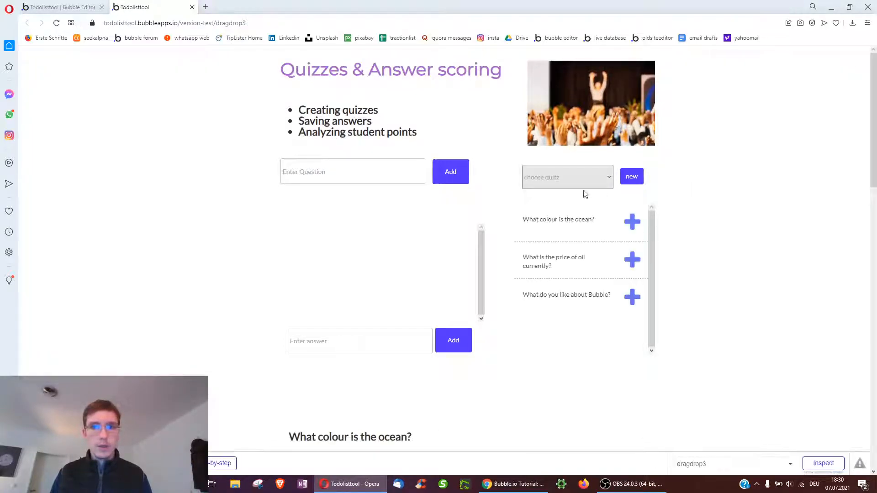
Create two new quizzes in the preview and confirm both appear in the quiz chooser
{"action": "left_click", "coordinate": [561, 177]}
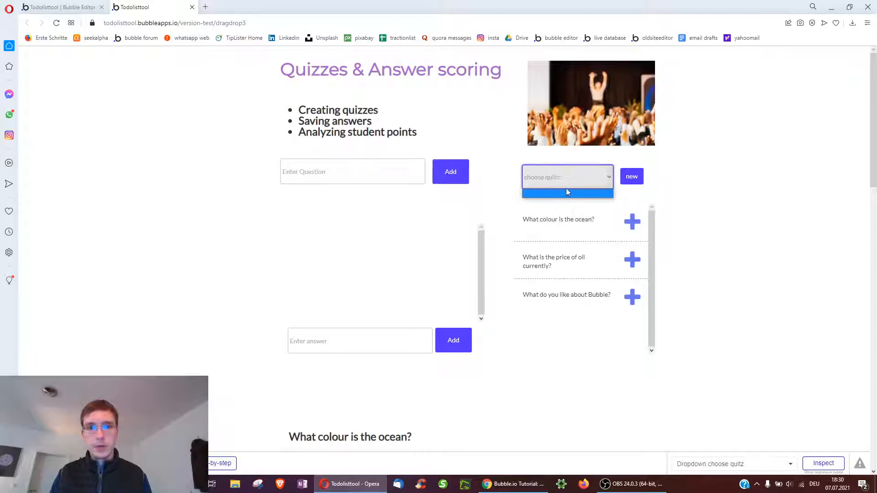
{"action": "left_click", "coordinate": [500, 184]}
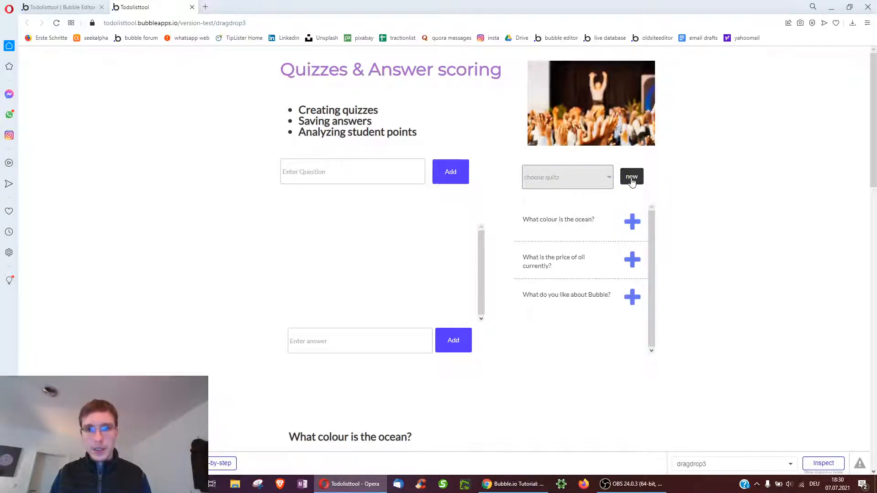
{"action": "left_click", "coordinate": [632, 182]}
{"action": "left_click", "coordinate": [558, 178]}
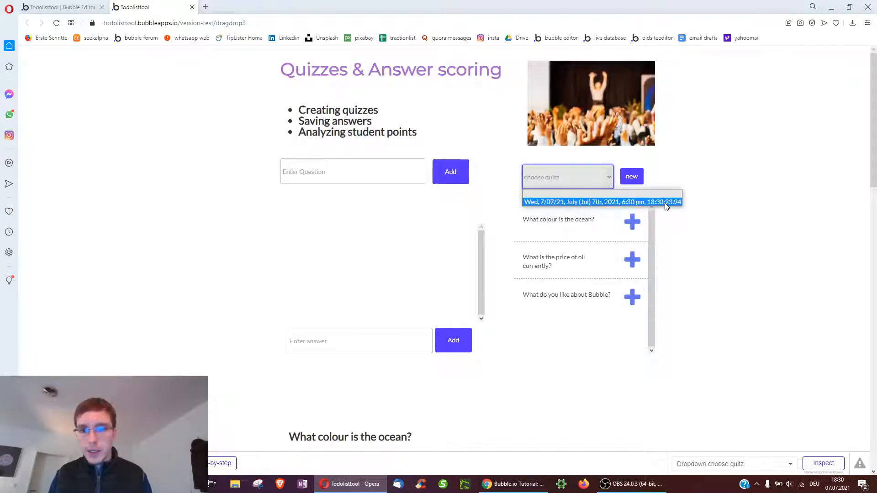
{"action": "left_click", "coordinate": [680, 171]}
{"action": "left_click", "coordinate": [632, 176]}
{"action": "left_click", "coordinate": [582, 177]}
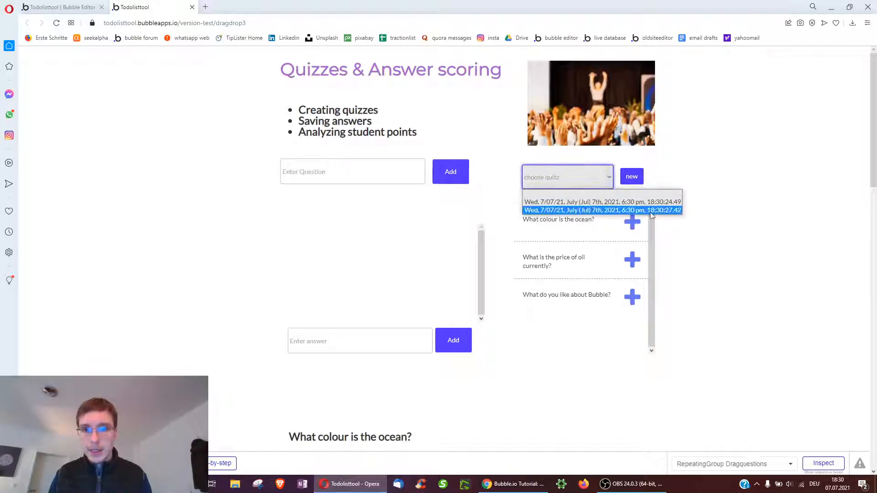
{"action": "left_click", "coordinate": [694, 179]}
Choose one new dated quiz, add the oil-price question to it, and return to the editor
{"action": "left_click", "coordinate": [574, 177]}
{"action": "left_click", "coordinate": [633, 202]}
{"action": "left_click", "coordinate": [633, 222]}
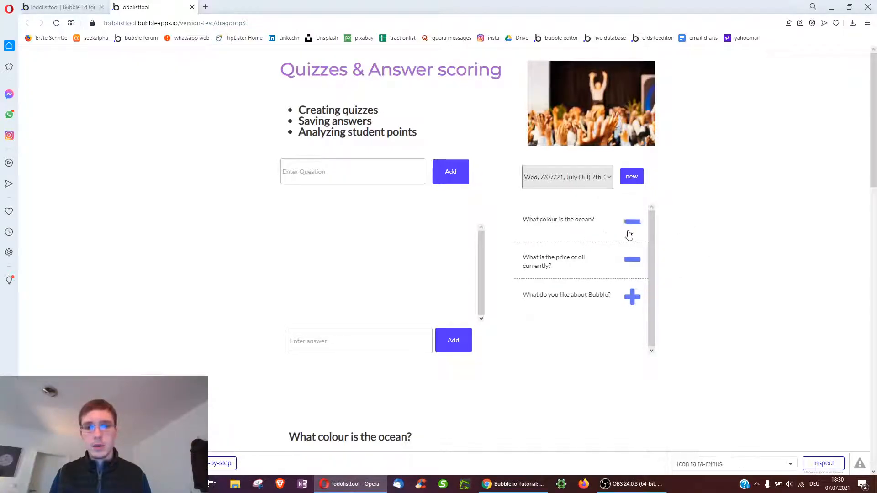
{"action": "left_click", "coordinate": [62, 7]}
{"action": "scroll", "coordinate": [174, 256], "scroll_direction": "down", "scroll_amount": 4}
Draw a Dragquestions repeating group sourced from the quiz dropdown value's list of questions
{"action": "scroll", "coordinate": [94, 343], "scroll_direction": "down", "scroll_amount": 4}
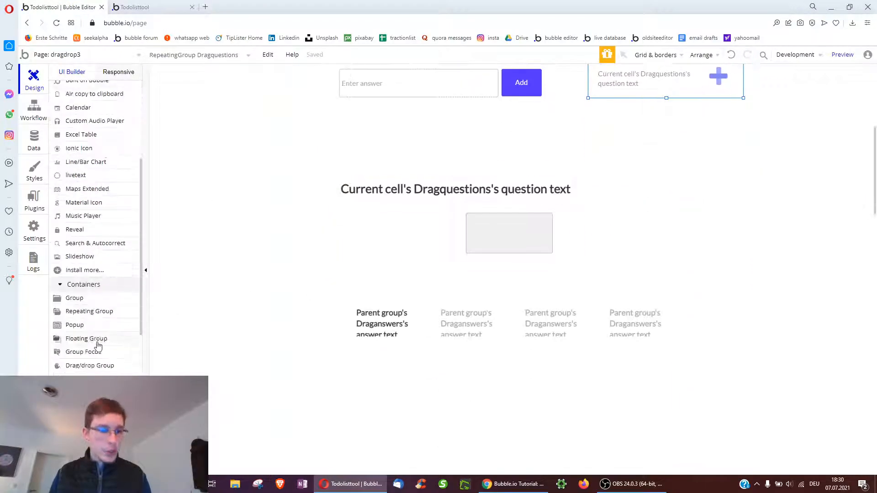
{"action": "left_click", "coordinate": [92, 319]}
{"action": "scroll", "coordinate": [392, 307], "scroll_direction": "down", "scroll_amount": 4}
{"action": "left_click_drag", "start_coordinate": [335, 192], "coordinate": [688, 431]}
{"action": "left_click", "coordinate": [457, 151]}
{"action": "type", "text": "drag"}
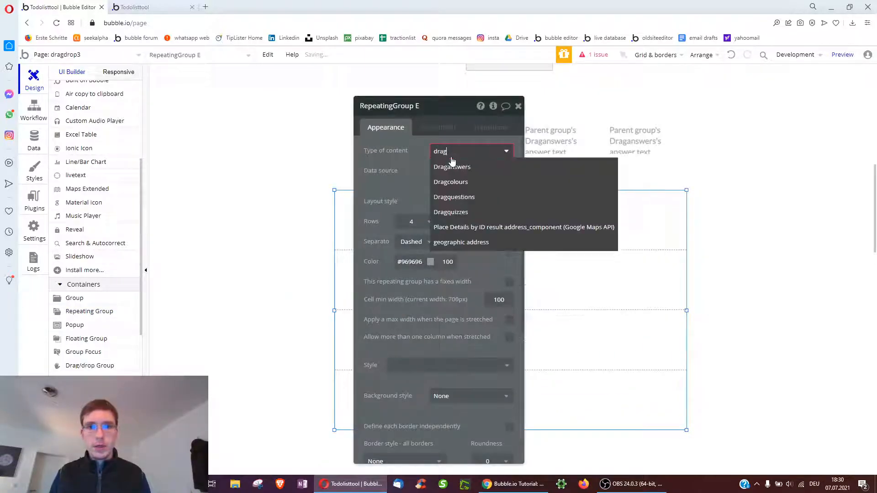
{"action": "left_click", "coordinate": [469, 199]}
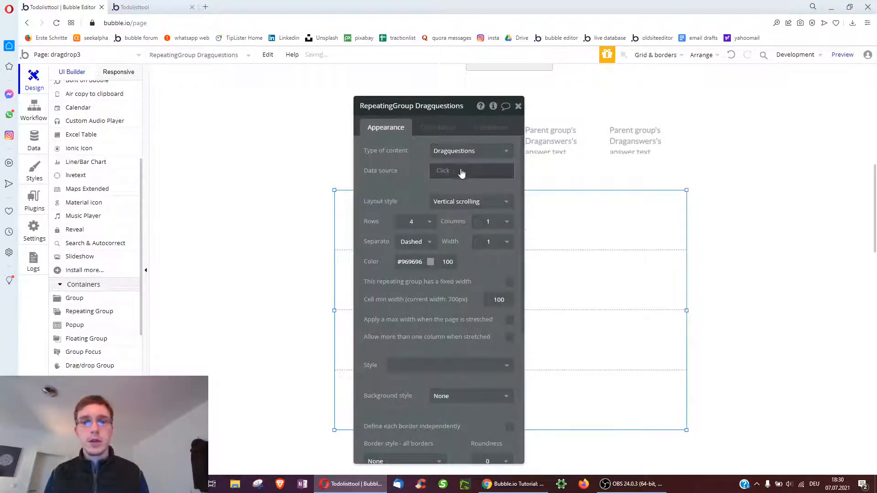
{"action": "left_click", "coordinate": [464, 172]}
{"action": "type", "text": "dr"}
{"action": "left_click", "coordinate": [467, 202]}
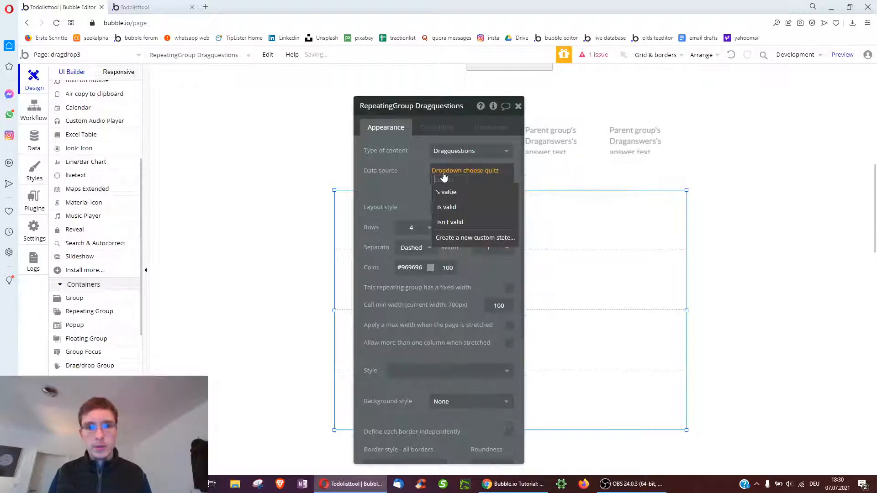
{"action": "left_click", "coordinate": [451, 191]}
{"action": "left_click", "coordinate": [478, 196]}
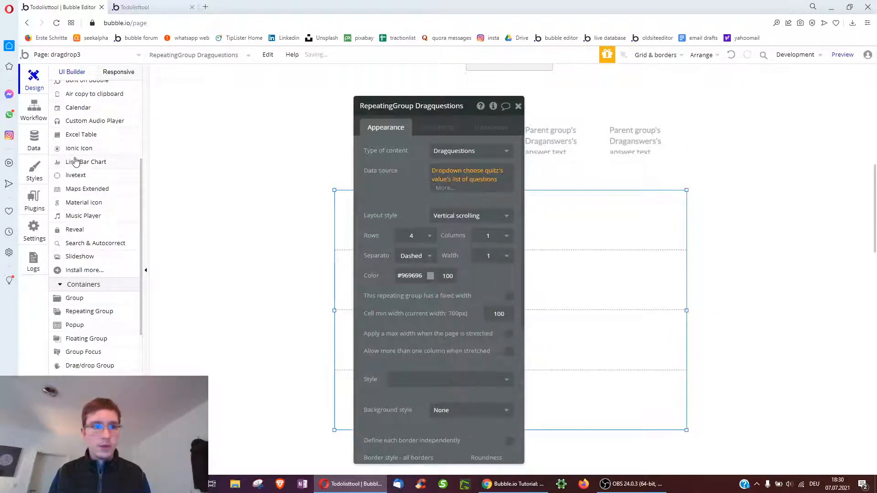
Add a text showing Current cell's question text in the first cell, then switch to the preview
{"action": "scroll", "coordinate": [76, 161], "scroll_direction": "up", "scroll_amount": 5}
{"action": "left_click", "coordinate": [73, 129]}
{"action": "left_click_drag", "start_coordinate": [347, 198], "coordinate": [512, 243]}
{"action": "left_click", "coordinate": [519, 151]}
{"action": "left_click", "coordinate": [414, 178]}
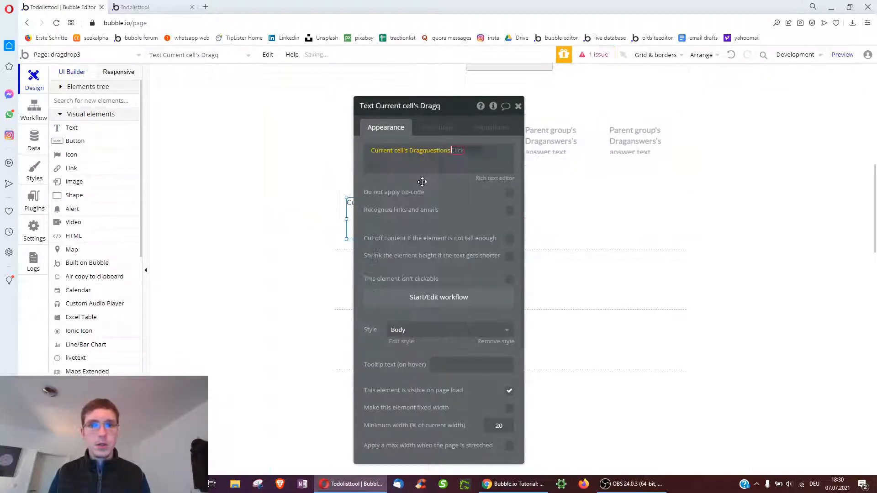
{"action": "left_click", "coordinate": [476, 193]}
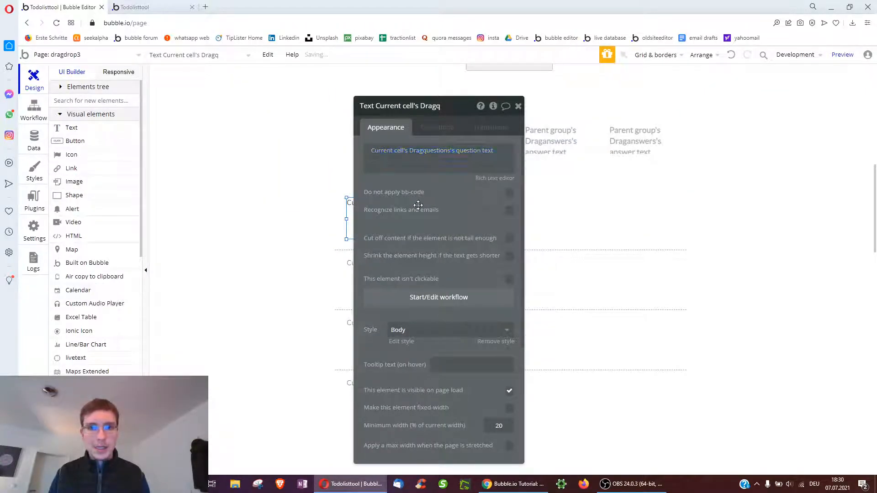
{"action": "left_click", "coordinate": [423, 204]}
{"action": "left_click", "coordinate": [170, 6]}
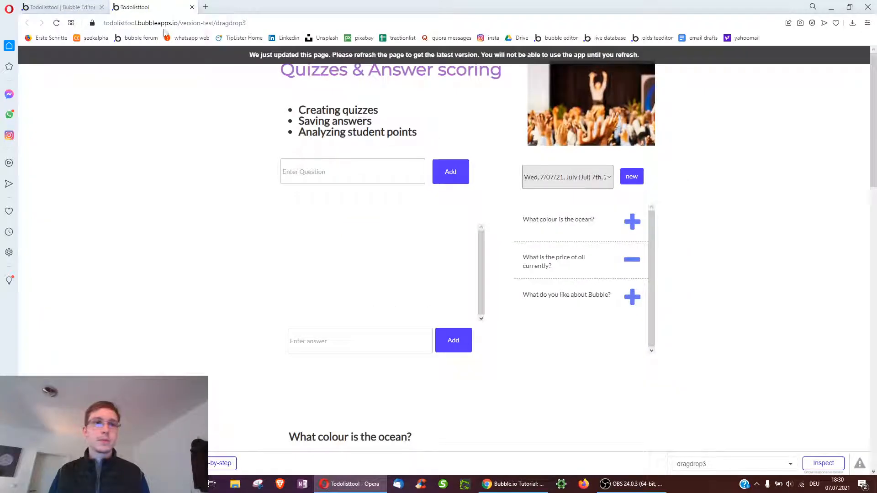
Reload the preview and select a dated quiz to see its question list
{"action": "left_click", "coordinate": [155, 58]}
{"action": "scroll", "coordinate": [685, 219], "scroll_direction": "down", "scroll_amount": 2}
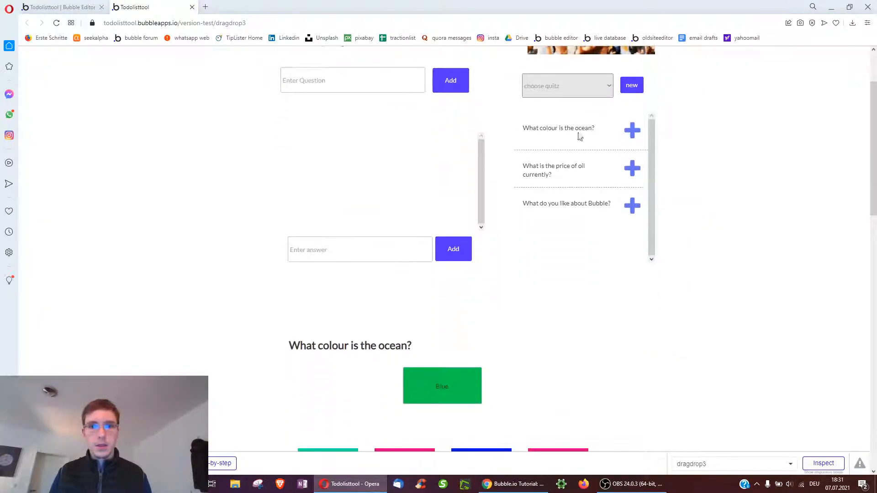
{"action": "left_click", "coordinate": [543, 91]}
{"action": "left_click", "coordinate": [590, 111]}
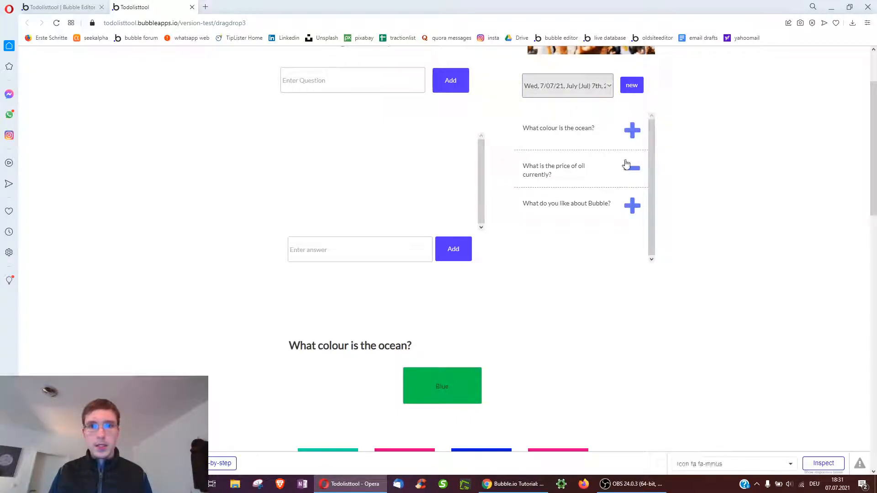
{"action": "scroll", "coordinate": [207, 343], "scroll_direction": "down", "scroll_amount": 5}
{"action": "scroll", "coordinate": [207, 343], "scroll_direction": "down", "scroll_amount": 5}
{"action": "scroll", "coordinate": [341, 197], "scroll_direction": "up", "scroll_amount": 10}
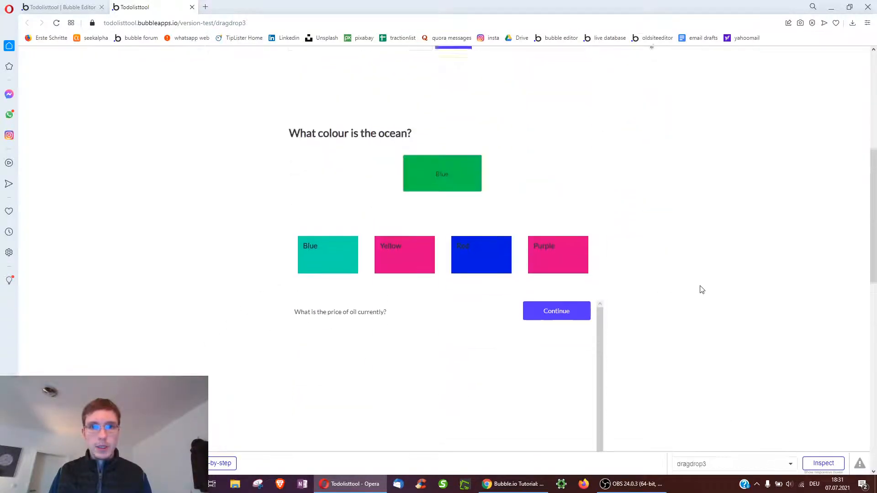
Switch to the second dated quiz and add the ocean, oil-price and Bubble questions
{"action": "left_click", "coordinate": [574, 180]}
{"action": "left_click", "coordinate": [567, 210]}
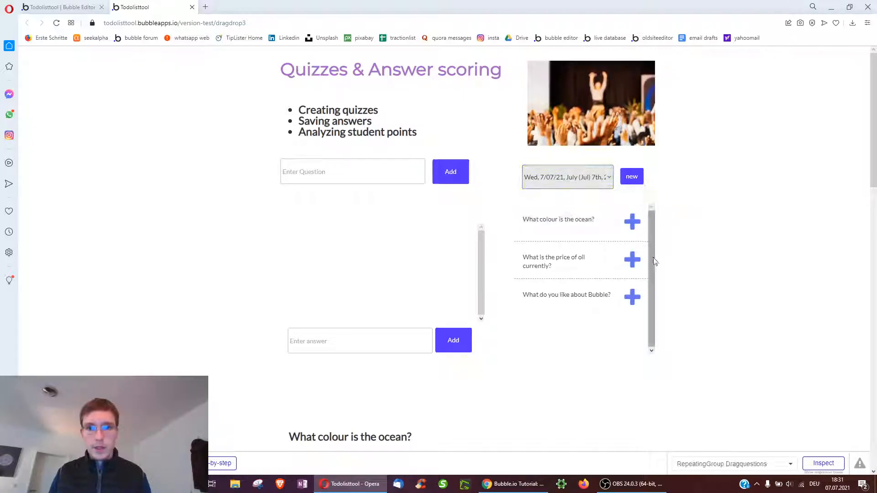
{"action": "left_click", "coordinate": [635, 223]}
{"action": "left_click", "coordinate": [632, 261]}
{"action": "left_click", "coordinate": [633, 298]}
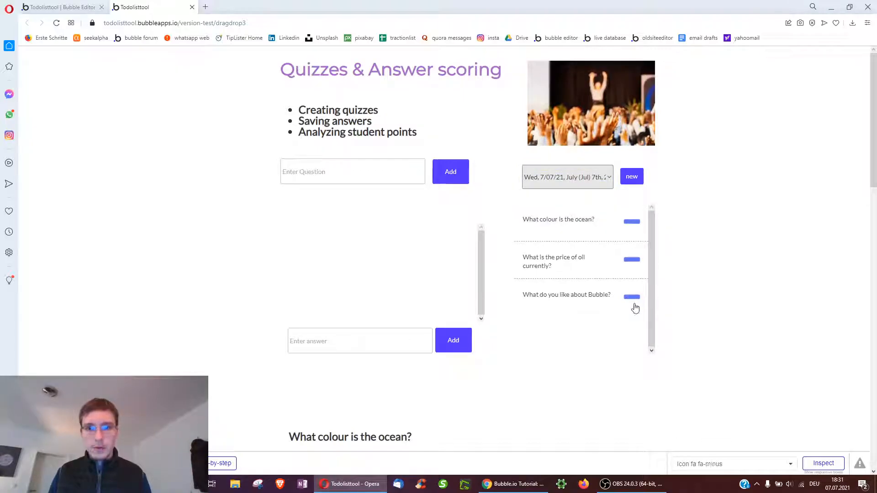
{"action": "scroll", "coordinate": [685, 310], "scroll_direction": "down", "scroll_amount": 10}
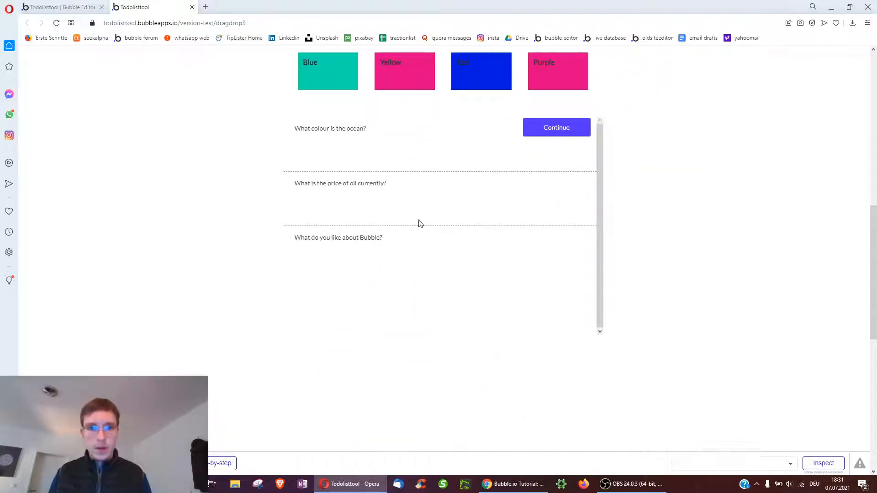
{"action": "scroll", "coordinate": [739, 234], "scroll_direction": "up", "scroll_amount": 10}
Add the oil-price question to the first dated quiz, then view the other quiz again
{"action": "left_click", "coordinate": [594, 149]}
{"action": "left_click", "coordinate": [567, 171]}
{"action": "left_click", "coordinate": [637, 233]}
{"action": "left_click", "coordinate": [568, 146]}
{"action": "left_click", "coordinate": [566, 180]}
{"action": "scroll", "coordinate": [770, 260], "scroll_direction": "down", "scroll_amount": 3}
{"action": "scroll", "coordinate": [766, 257], "scroll_direction": "down", "scroll_amount": 6}
In the editor, drag the Dragquestions repeating group lower on the page
{"action": "left_click", "coordinate": [66, 6]}
{"action": "scroll", "coordinate": [457, 274], "scroll_direction": "down", "scroll_amount": 3}
{"action": "left_click_drag", "start_coordinate": [614, 184], "coordinate": [803, 239]}
{"action": "left_click_drag", "start_coordinate": [512, 187], "coordinate": [511, 309]}
{"action": "scroll", "coordinate": [490, 252], "scroll_direction": "up", "scroll_amount": 2}
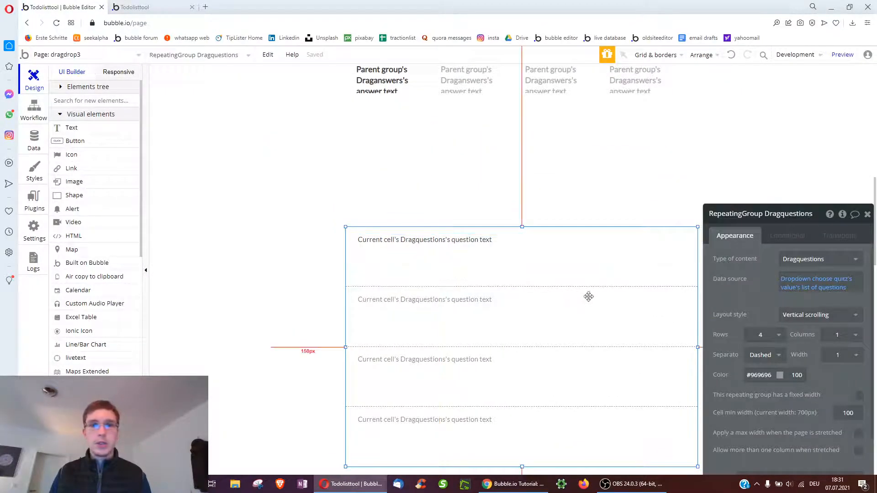
Draw an input box in the first question row of the repeating group
{"action": "scroll", "coordinate": [582, 296], "scroll_direction": "up", "scroll_amount": 5}
{"action": "scroll", "coordinate": [579, 297], "scroll_direction": "down", "scroll_amount": 5}
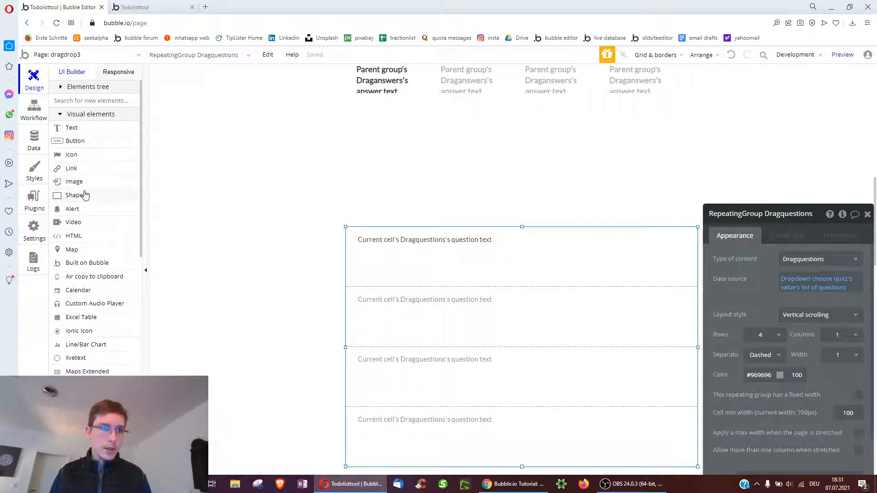
{"action": "scroll", "coordinate": [96, 263], "scroll_direction": "down", "scroll_amount": 4}
{"action": "left_click", "coordinate": [84, 379]}
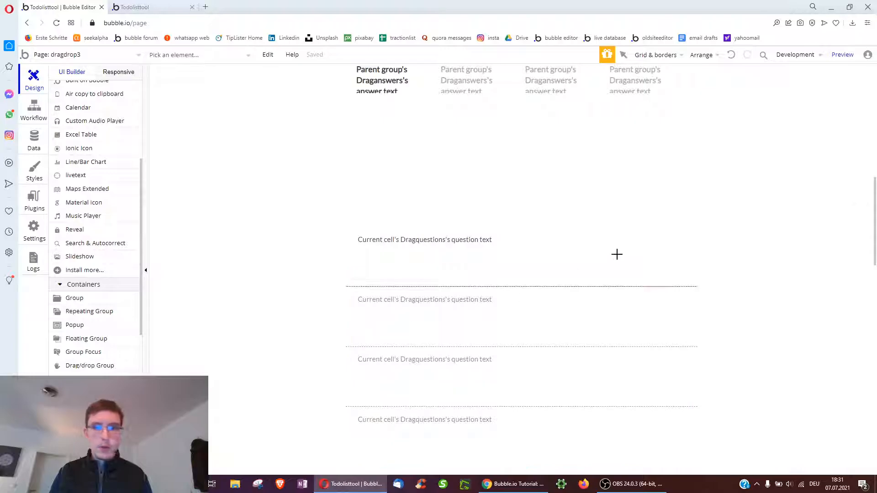
{"action": "mouse_move", "coordinate": [562, 230]}
{"action": "left_mouse_down"}
{"action": "mouse_move", "coordinate": [621, 266]}
{"action": "mouse_move", "coordinate": [600, 269]}
{"action": "left_mouse_up"}
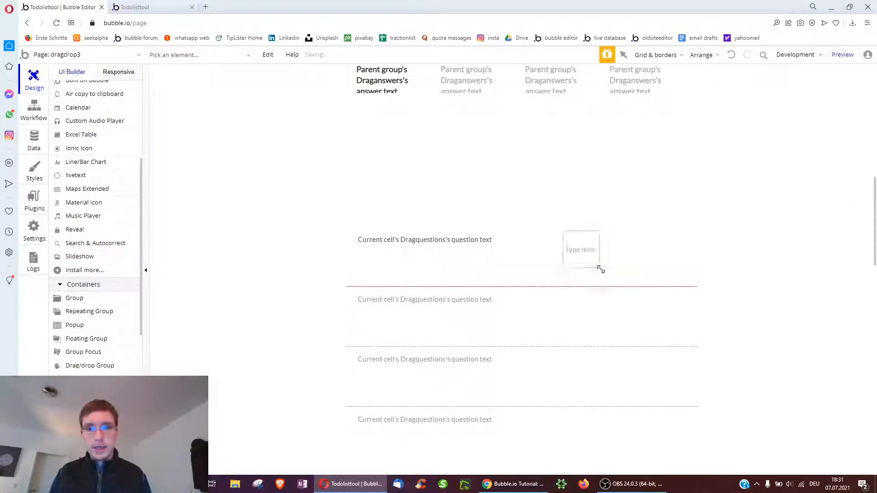
{"action": "left_click", "coordinate": [463, 279]}
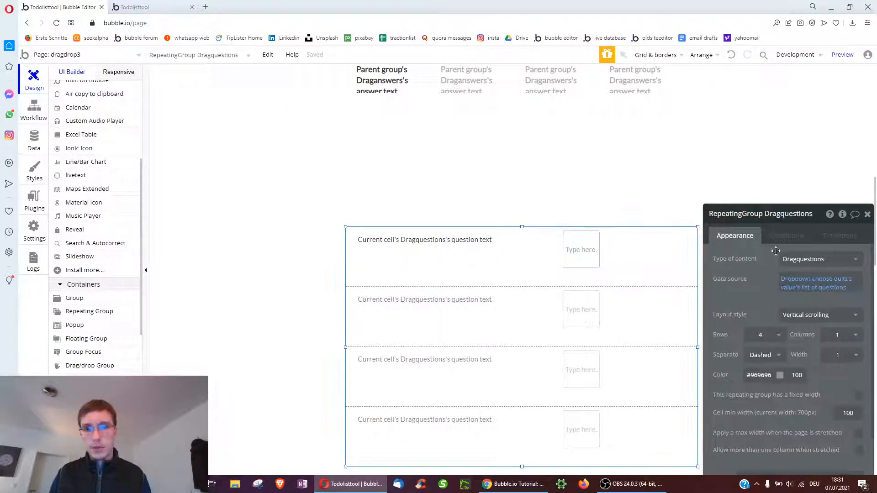
{"action": "left_click", "coordinate": [576, 255]}
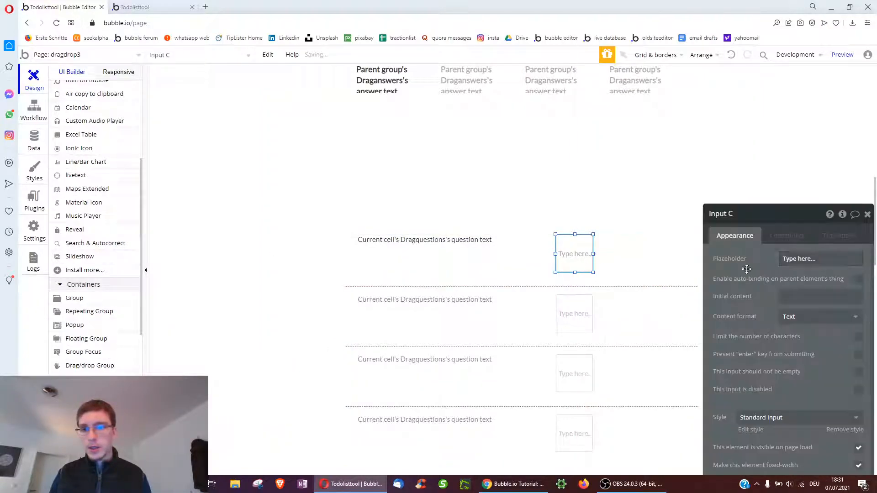
{"action": "double_click", "coordinate": [578, 256]}
Set the input's content format to Integer, enable auto-binding, and go to the data types
{"action": "left_click", "coordinate": [648, 251]}
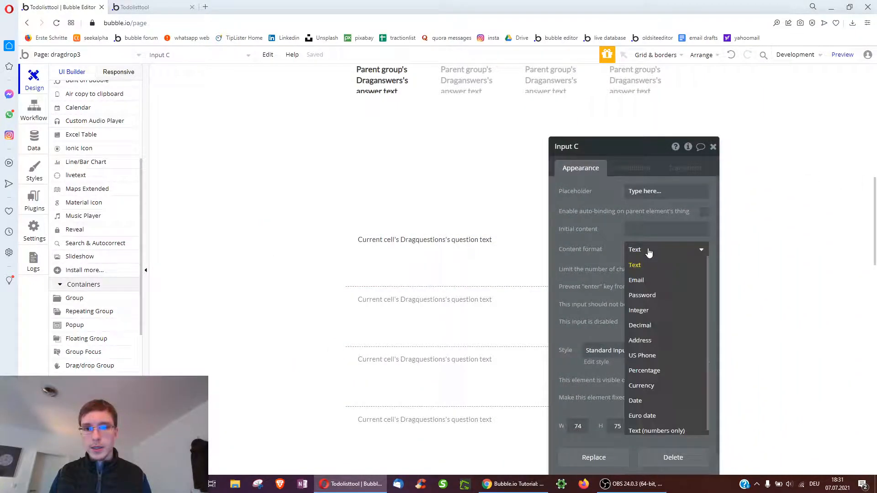
{"action": "left_click", "coordinate": [656, 308]}
{"action": "left_click_drag", "start_coordinate": [572, 242], "coordinate": [624, 242]}
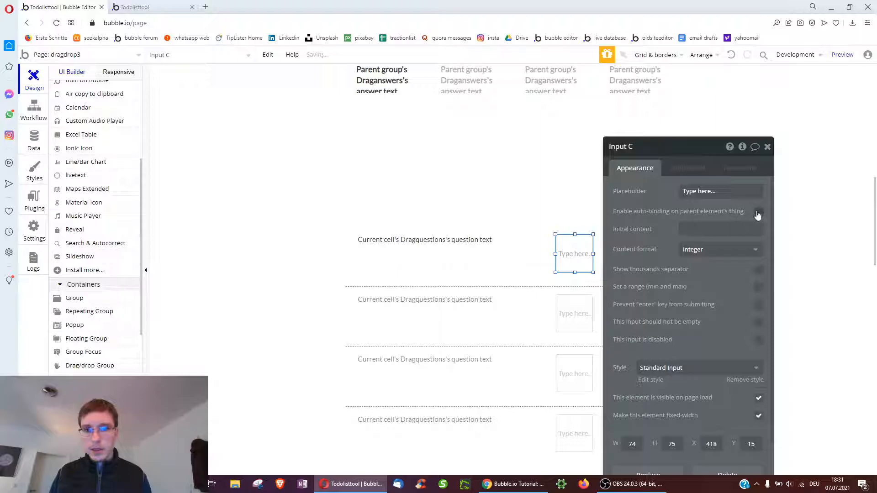
{"action": "left_click", "coordinate": [758, 213]}
{"action": "left_click", "coordinate": [705, 229]}
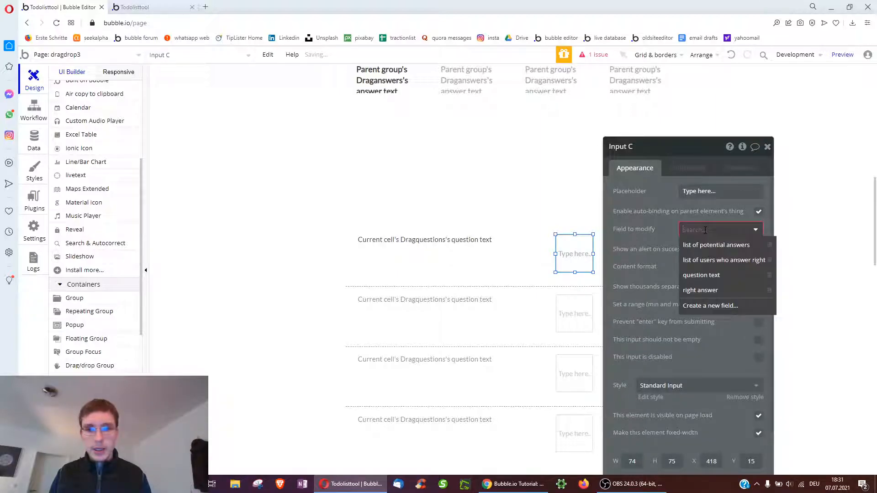
{"action": "left_click", "coordinate": [46, 146]}
{"action": "scroll", "coordinate": [143, 176], "scroll_direction": "up", "scroll_amount": 20}
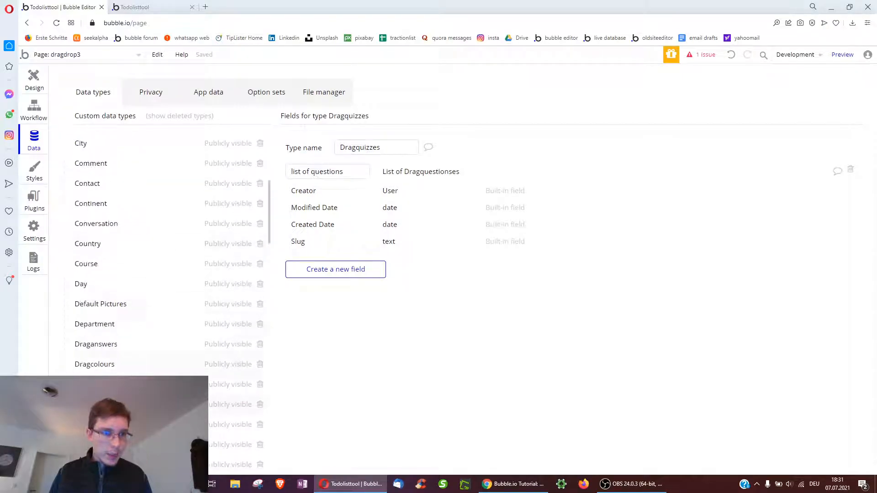
Create a number field 'nr of points given' on the Dragquestions data type
{"action": "left_click", "coordinate": [114, 385]}
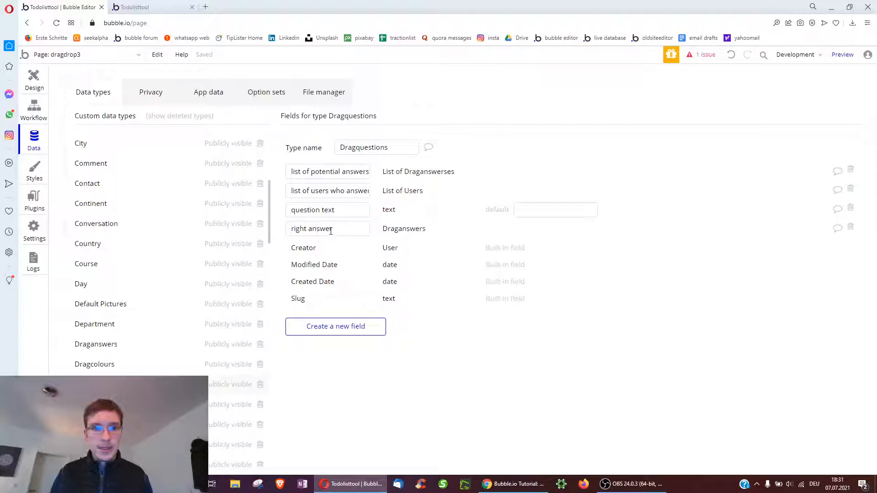
{"action": "left_click", "coordinate": [315, 326]}
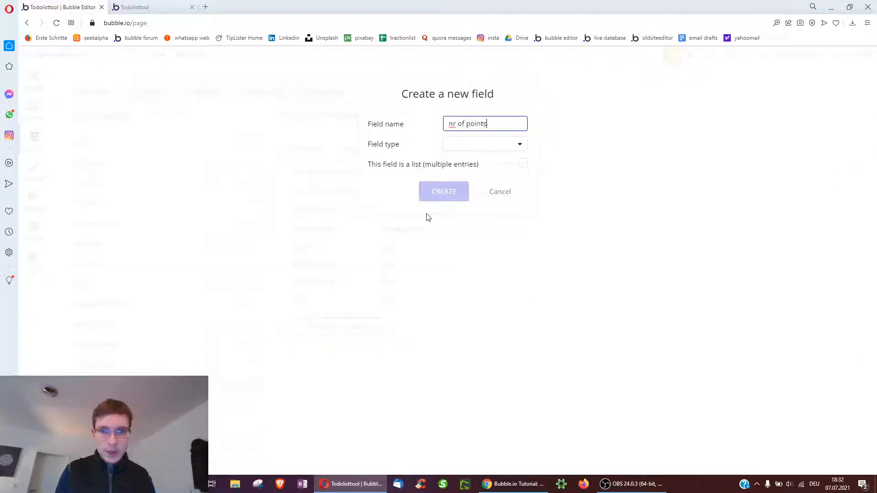
{"action": "left_click", "coordinate": [456, 144]}
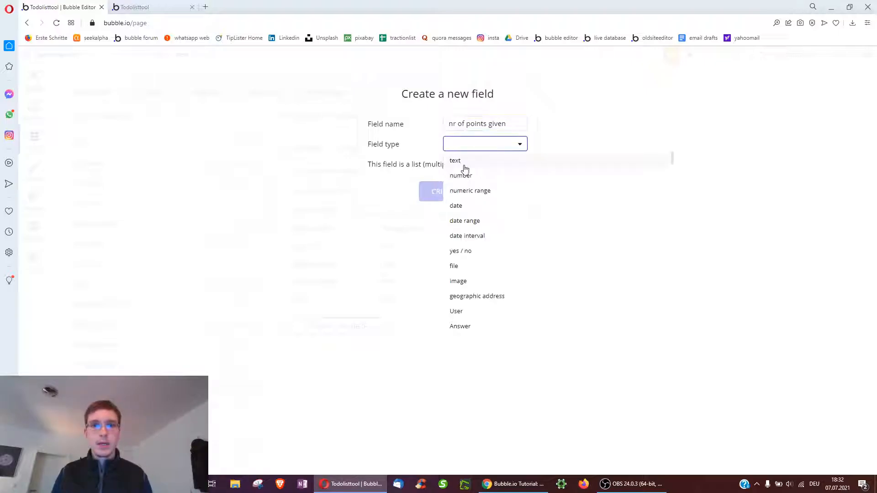
{"action": "left_click", "coordinate": [466, 173]}
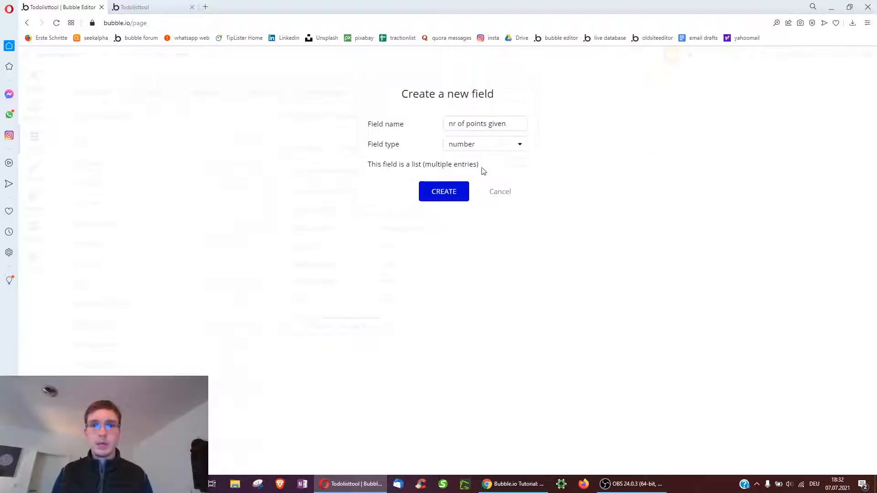
{"action": "left_click", "coordinate": [443, 192]}
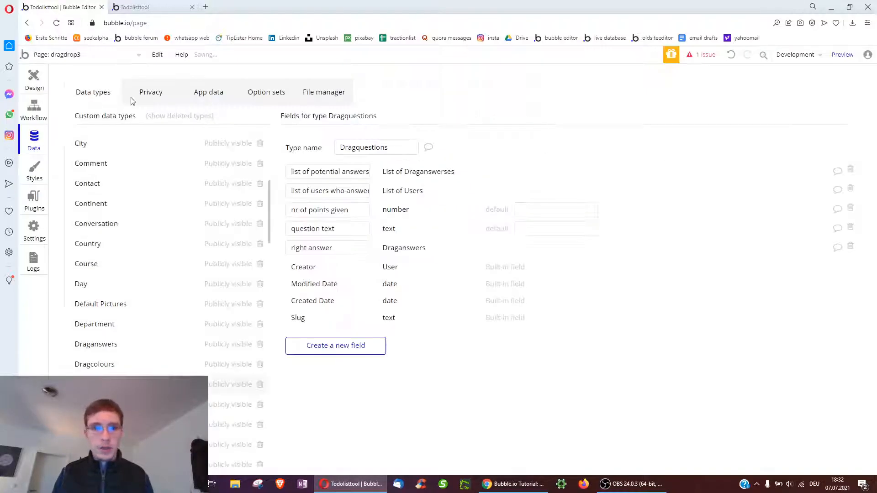
Check the new field's default, then make the row input modify nr of points given
{"action": "left_click", "coordinate": [38, 85]}
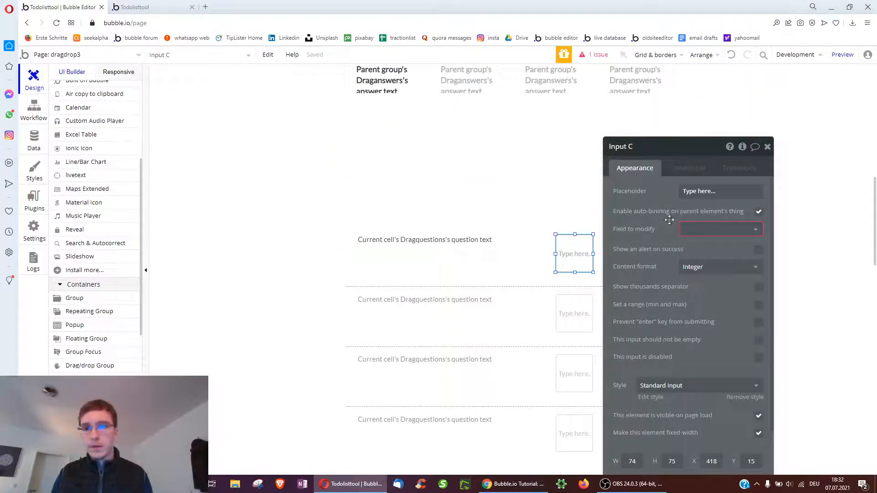
{"action": "left_click", "coordinate": [32, 149]}
{"action": "left_click", "coordinate": [308, 210]}
{"action": "left_click", "coordinate": [529, 215]}
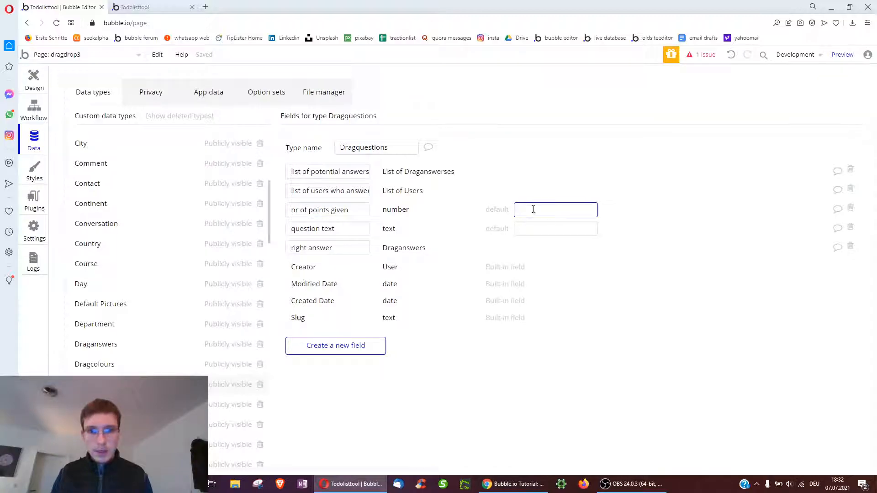
{"action": "left_click", "coordinate": [33, 81]}
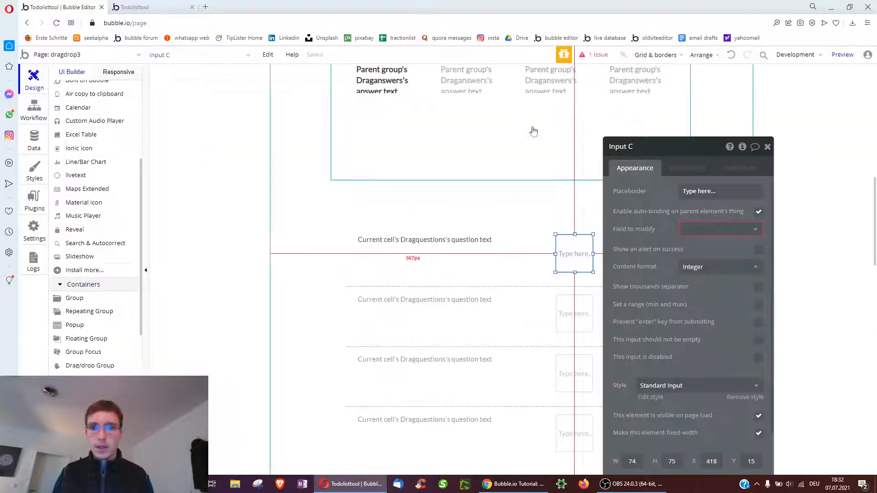
{"action": "left_click", "coordinate": [695, 229]}
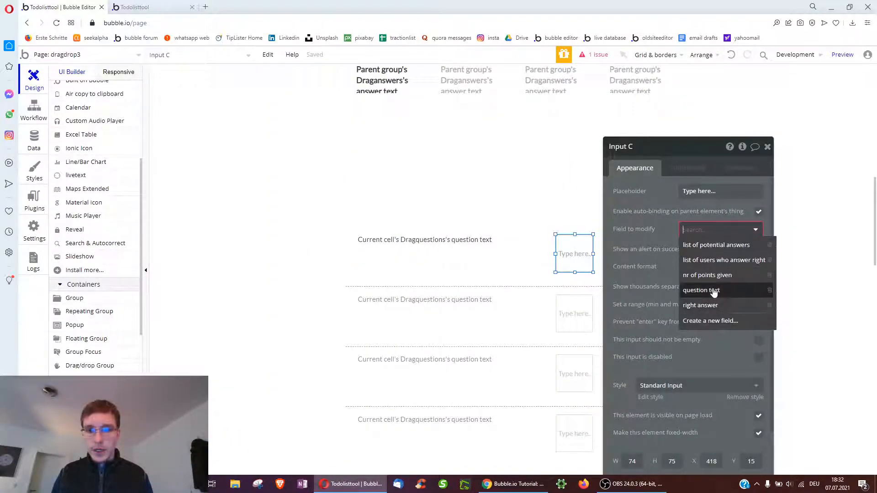
{"action": "left_click", "coordinate": [705, 276]}
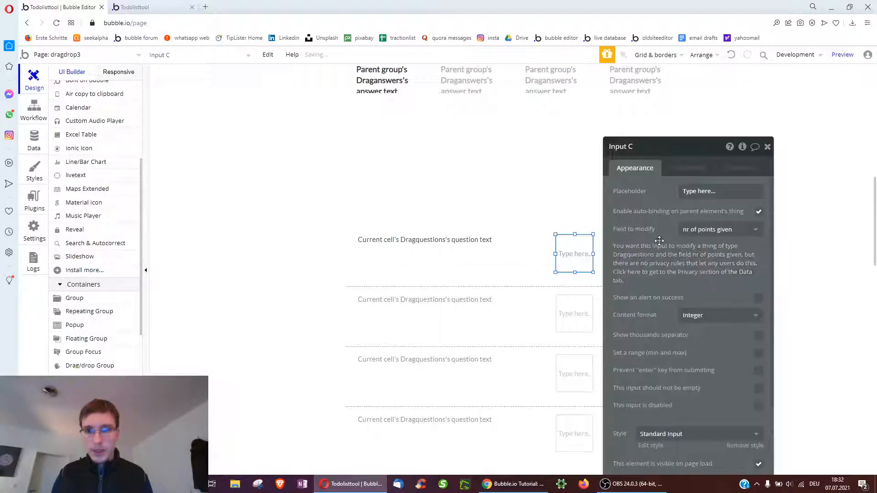
Create a new Dragquestions privacy rule named 'is logged in'
{"action": "left_click", "coordinate": [654, 266]}
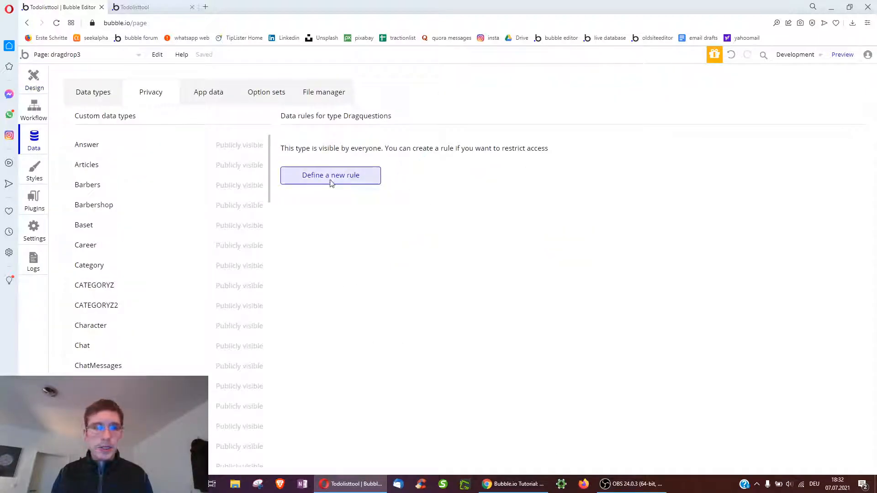
{"action": "left_click", "coordinate": [330, 179]}
{"action": "left_click", "coordinate": [499, 154]}
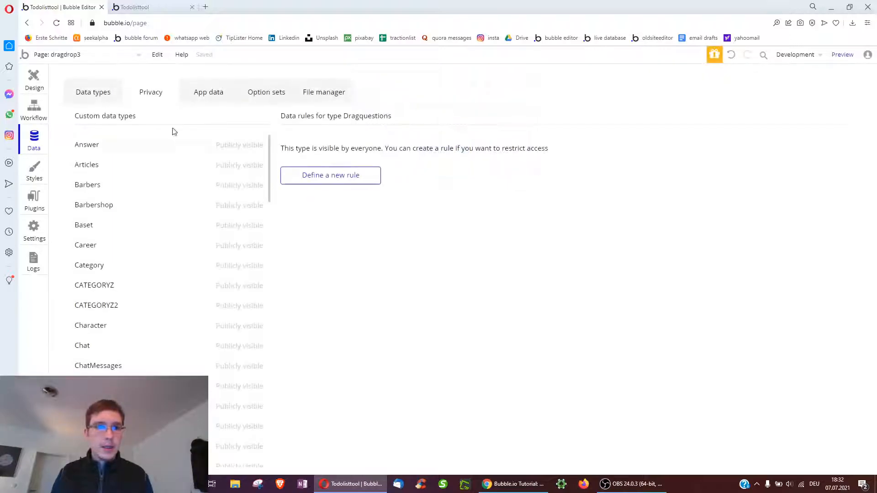
{"action": "left_click", "coordinate": [333, 180]}
{"action": "type", "text": "is logged in"}
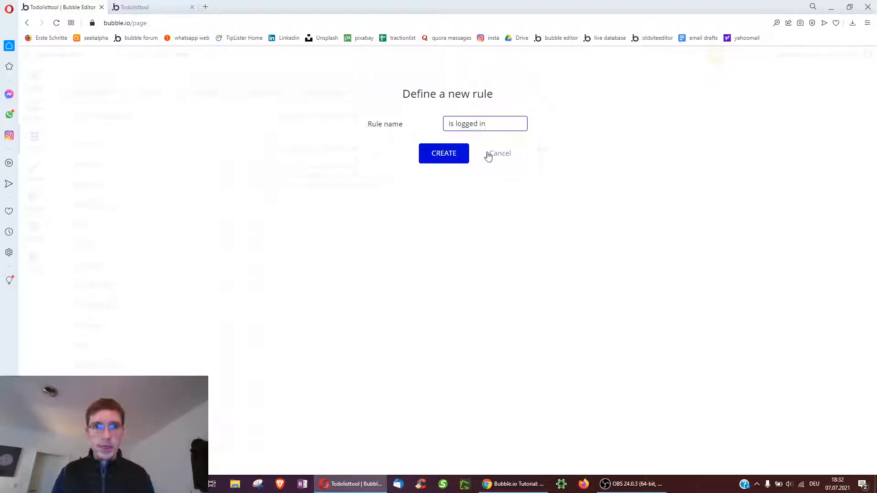
{"action": "left_click", "coordinate": [444, 153]}
Set the rule's condition to Current User is logged in, allow auto-binding, and return to Design
{"action": "left_click", "coordinate": [339, 177]}
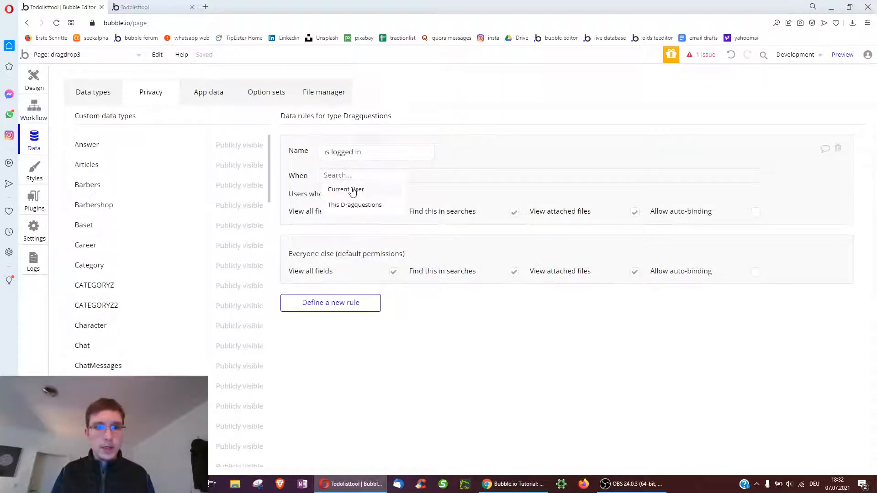
{"action": "left_click", "coordinate": [353, 191]}
{"action": "left_click", "coordinate": [390, 191]}
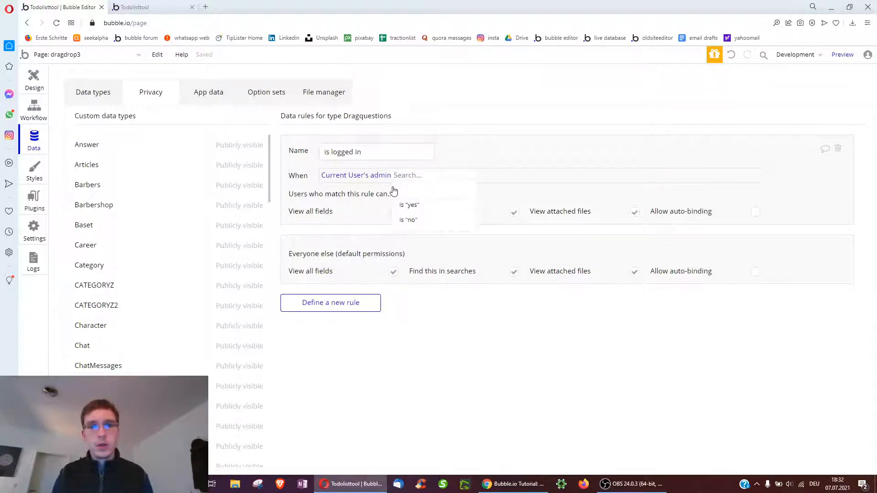
{"action": "left_click", "coordinate": [374, 176]}
{"action": "scroll", "coordinate": [378, 349], "scroll_direction": "down", "scroll_amount": 1}
{"action": "type", "text": "lo"}
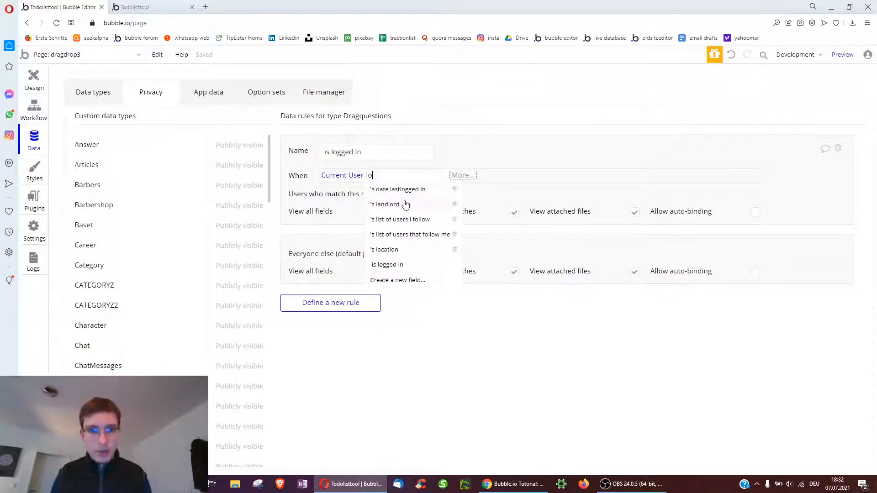
{"action": "left_click", "coordinate": [395, 264]}
{"action": "left_click", "coordinate": [367, 196]}
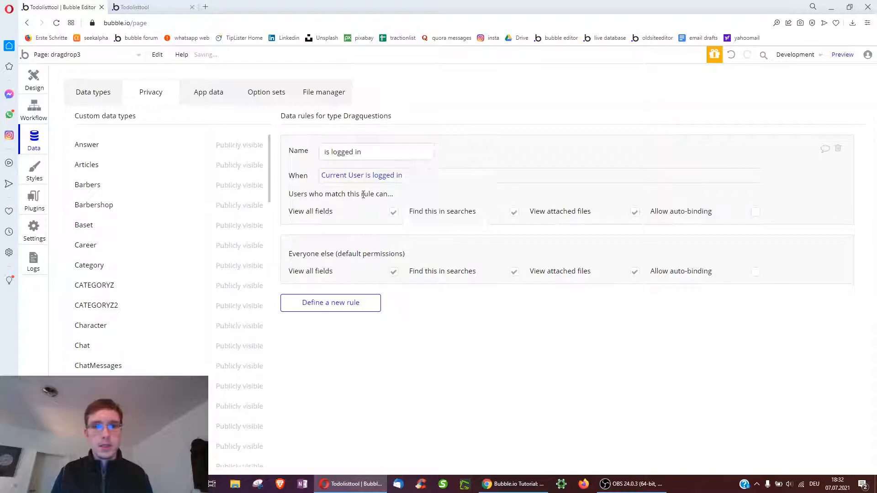
{"action": "left_click", "coordinate": [756, 213]}
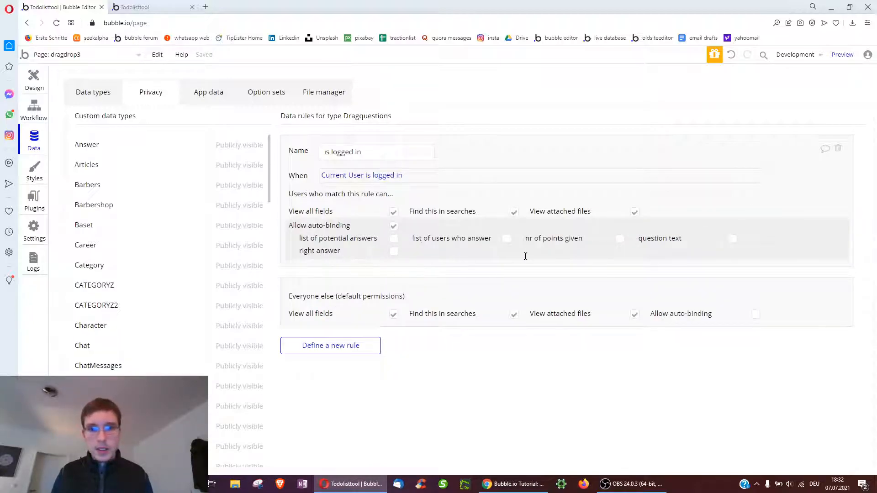
{"action": "left_click", "coordinate": [33, 77]}
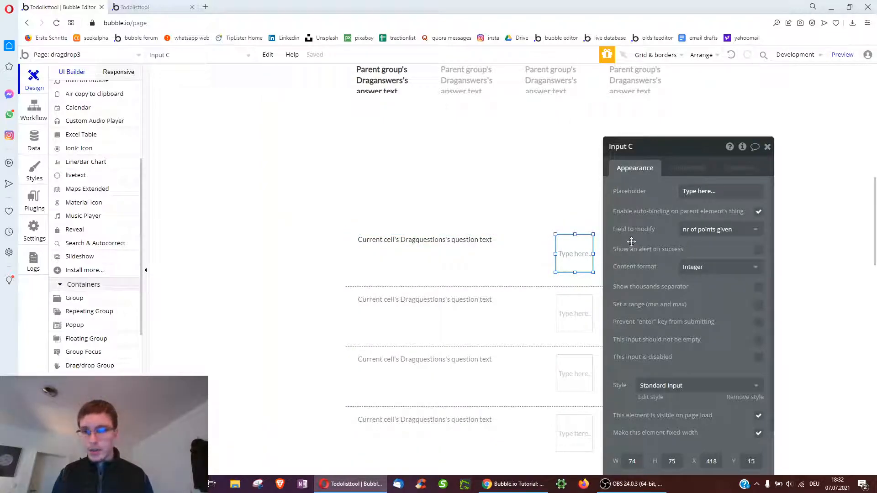
In the preview, choose a quiz and enter 5, 10 and 15 points for the three questions
{"action": "left_click", "coordinate": [166, 7]}
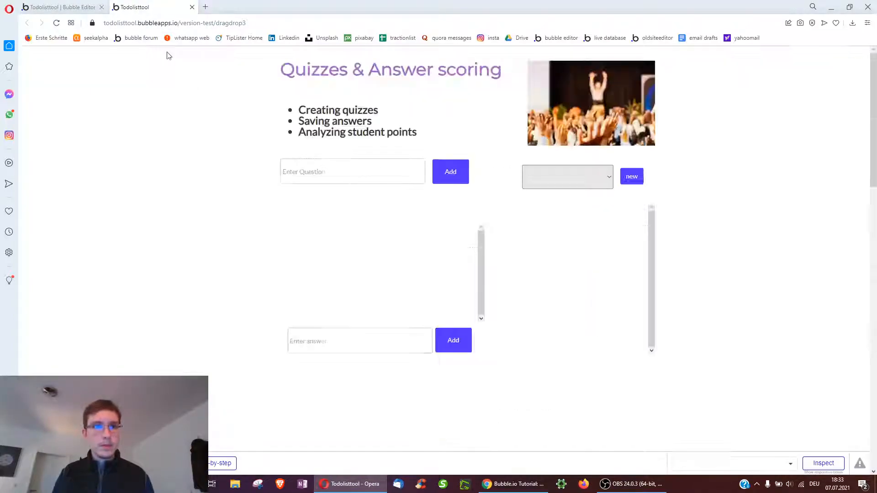
{"action": "left_click", "coordinate": [542, 210]}
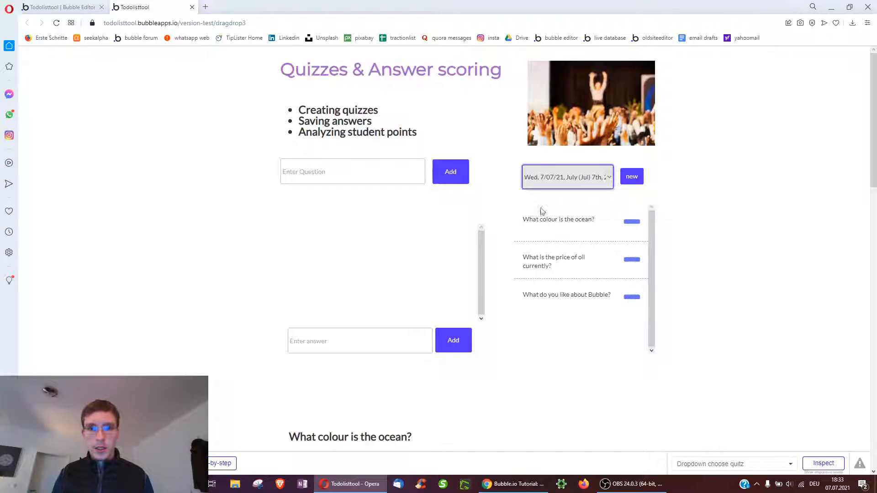
{"action": "scroll", "coordinate": [201, 310], "scroll_direction": "down", "scroll_amount": 10}
{"action": "left_click", "coordinate": [490, 231]}
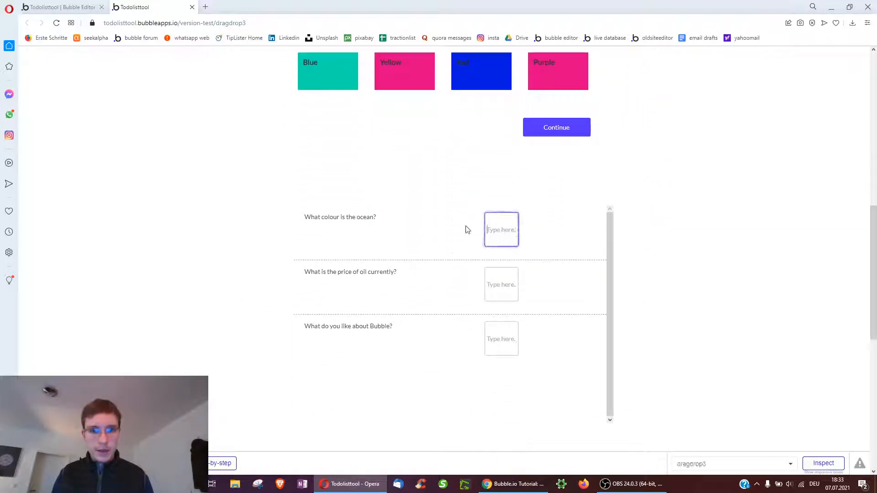
{"action": "type", "text": "5"}
{"action": "left_click", "coordinate": [505, 272]}
{"action": "type", "text": "5"}
{"action": "double_click", "coordinate": [495, 284]}
{"action": "type", "text": "10"}
{"action": "left_click", "coordinate": [503, 338]}
{"action": "type", "text": "15"}
{"action": "left_click", "coordinate": [635, 308]}
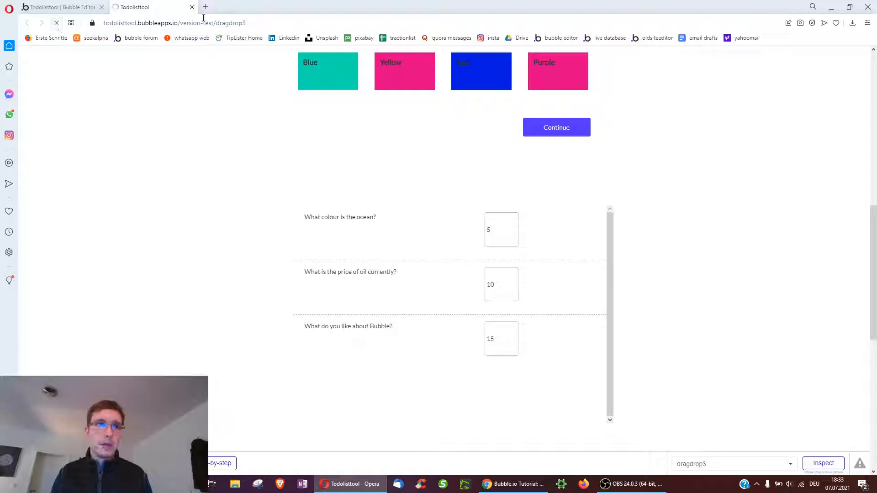
Pick a quiz, drag the Blue answer onto the ocean question, and return to the editor
{"action": "left_click", "coordinate": [594, 183]}
{"action": "left_click", "coordinate": [590, 211]}
{"action": "scroll", "coordinate": [589, 212], "scroll_direction": "down", "scroll_amount": 10}
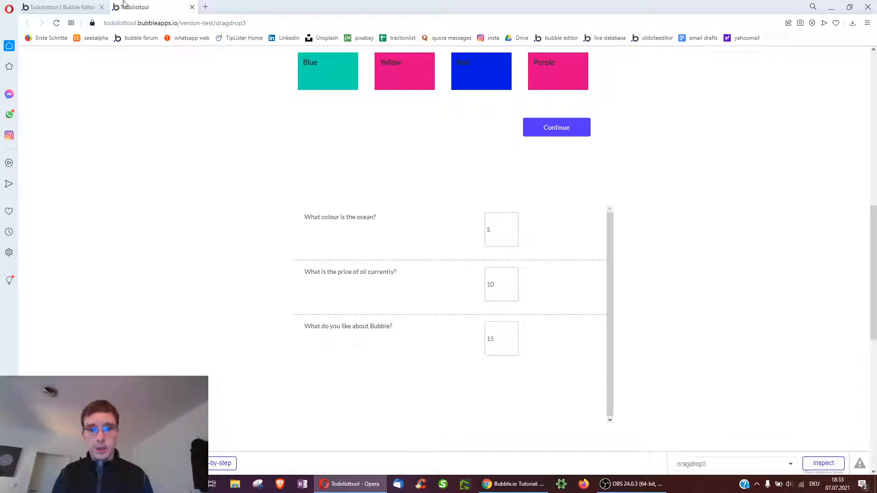
{"action": "left_click", "coordinate": [68, 7]}
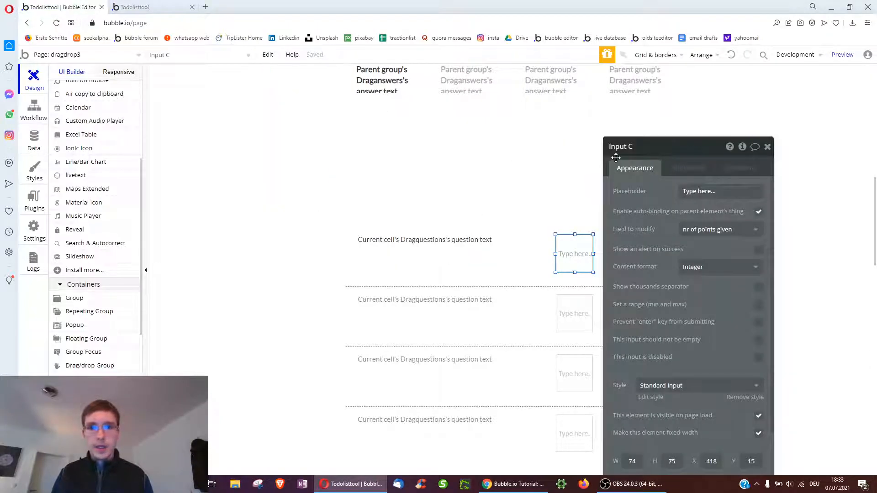
{"action": "left_click_drag", "start_coordinate": [616, 157], "coordinate": [662, 161]}
{"action": "left_click", "coordinate": [137, 7]}
{"action": "scroll", "coordinate": [311, 196], "scroll_direction": "up", "scroll_amount": 3}
{"action": "scroll", "coordinate": [328, 186], "scroll_direction": "up", "scroll_amount": 1}
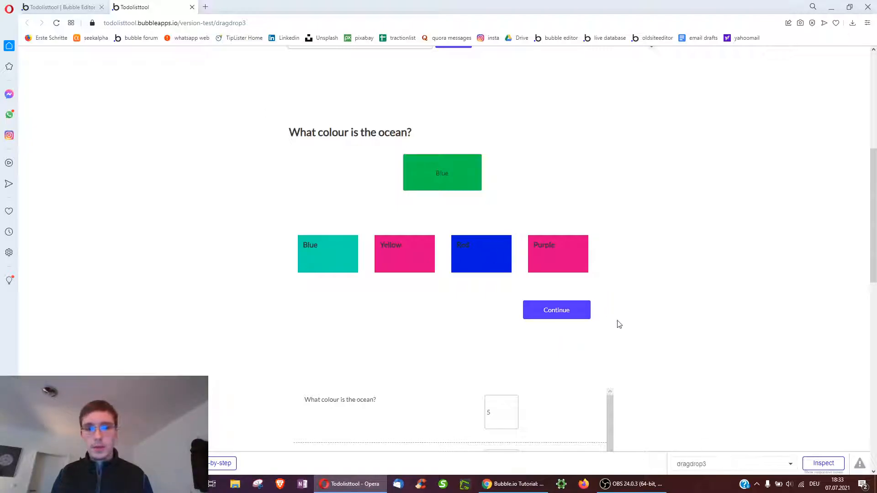
{"action": "left_click_drag", "start_coordinate": [320, 264], "coordinate": [436, 188]}
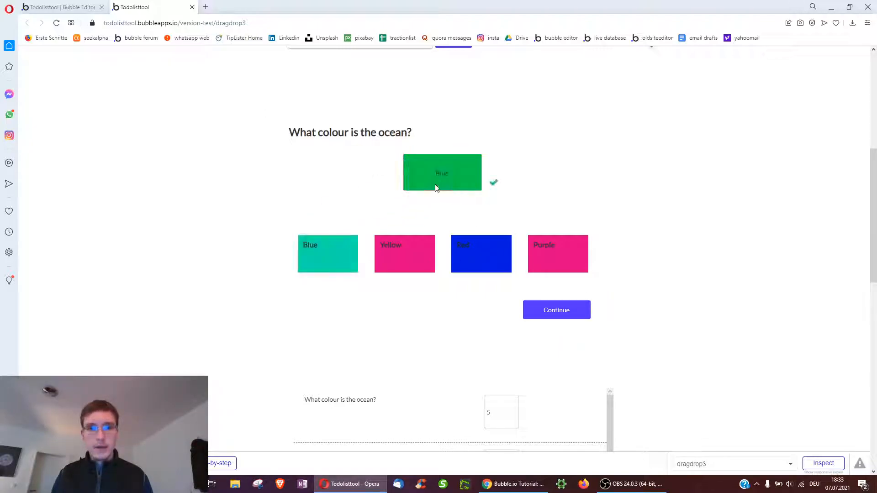
{"action": "left_click", "coordinate": [59, 6]}
{"action": "scroll", "coordinate": [433, 200], "scroll_direction": "up", "scroll_amount": 3}
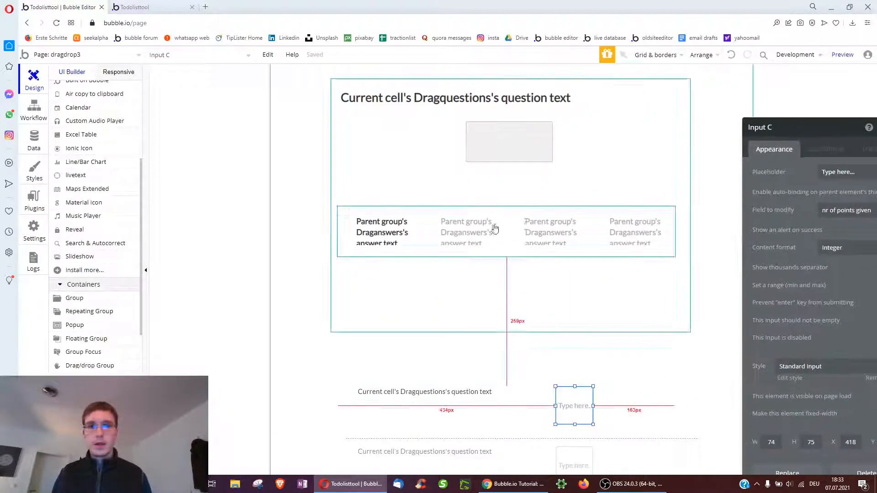
Make the Continue button visible on page load and remove its answered-right condition
{"action": "left_click", "coordinate": [495, 228]}
{"action": "right_click", "coordinate": [472, 185]}
{"action": "left_click", "coordinate": [517, 458]}
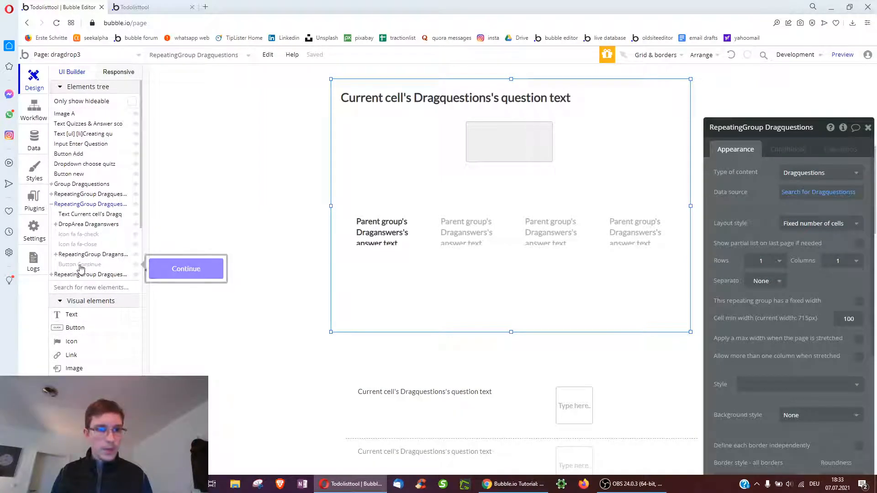
{"action": "left_click", "coordinate": [82, 265]}
{"action": "left_click", "coordinate": [809, 317]}
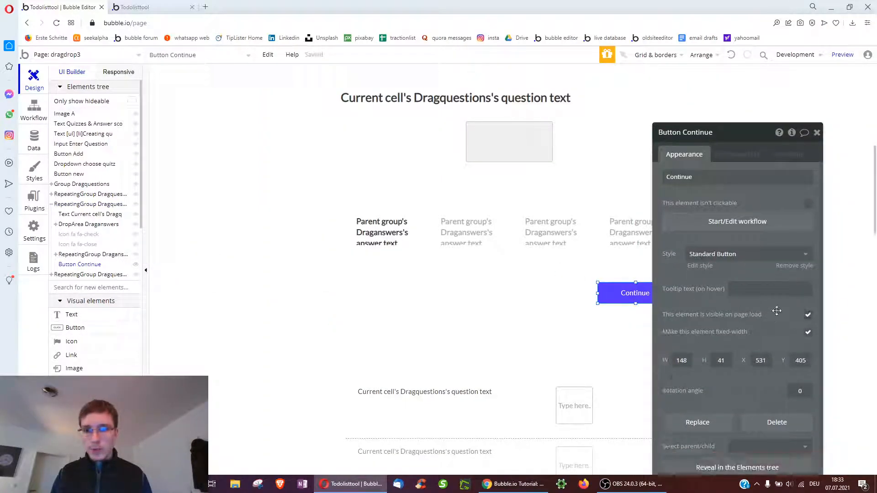
{"action": "left_click", "coordinate": [740, 154]}
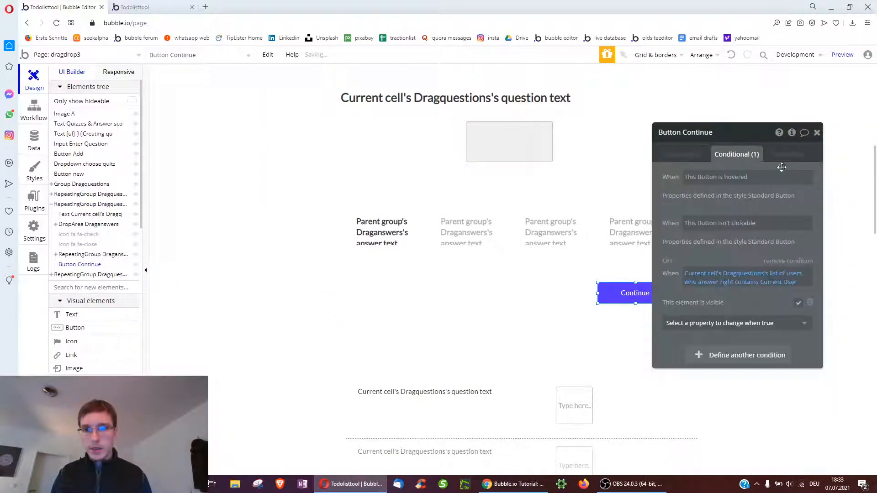
{"action": "left_click", "coordinate": [787, 262]}
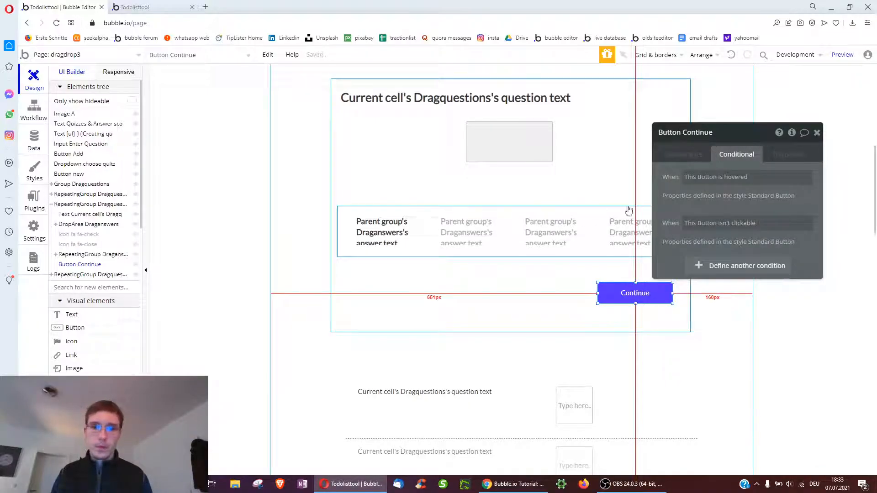
Reveal the DropArea Draganswers in the elements tree and select its answer text
{"action": "left_click", "coordinate": [506, 147]}
{"action": "right_click", "coordinate": [712, 165]}
{"action": "right_click", "coordinate": [493, 133]}
{"action": "left_click", "coordinate": [535, 410]}
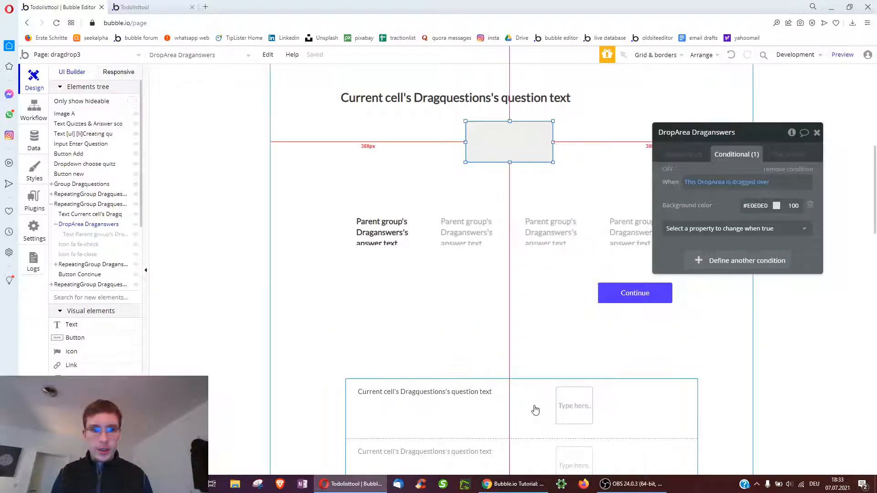
{"action": "left_click", "coordinate": [75, 236]}
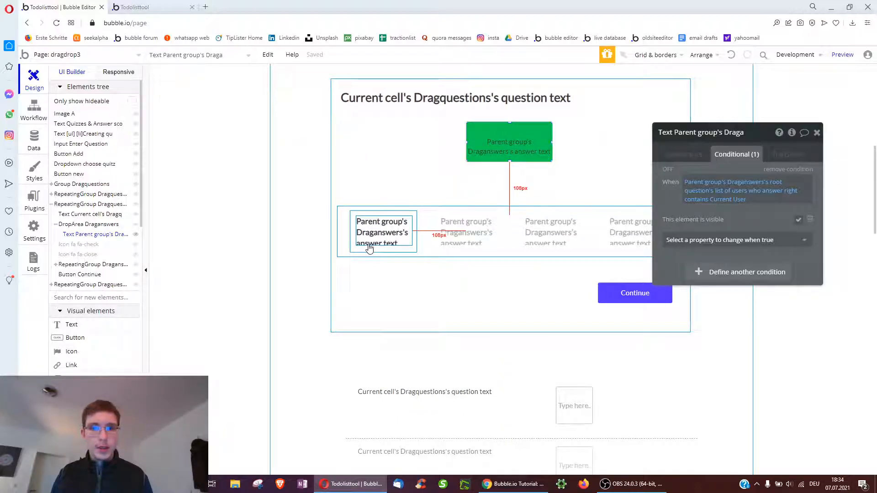
Check the drop workflow's settings and select the green answer text's parent drop area
{"action": "left_click", "coordinate": [21, 114]}
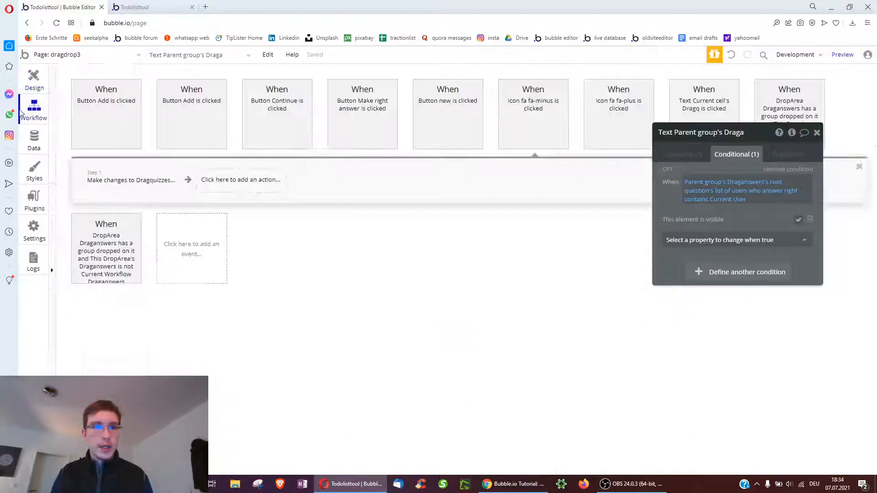
{"action": "left_click", "coordinate": [798, 112]}
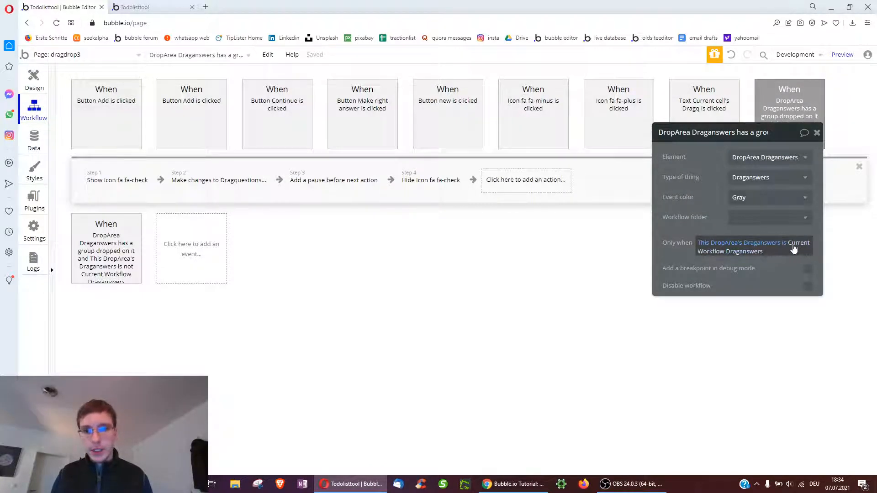
{"action": "left_click", "coordinate": [40, 89]}
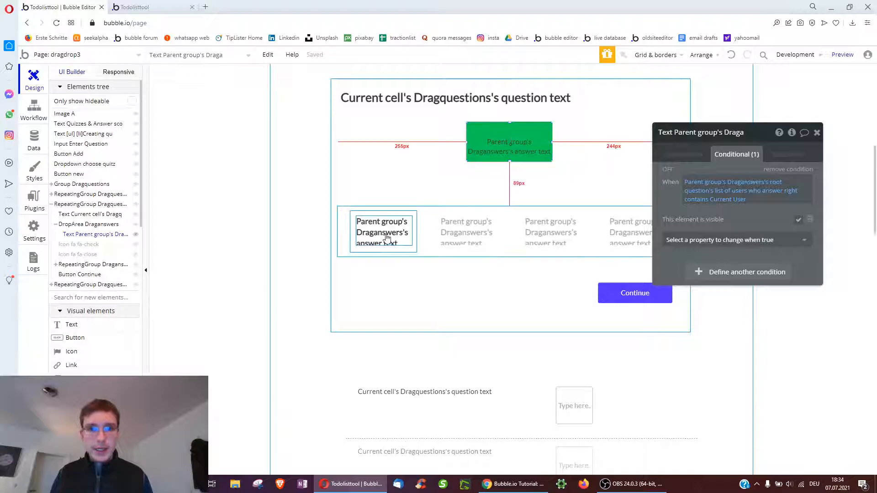
{"action": "left_click", "coordinate": [668, 154]}
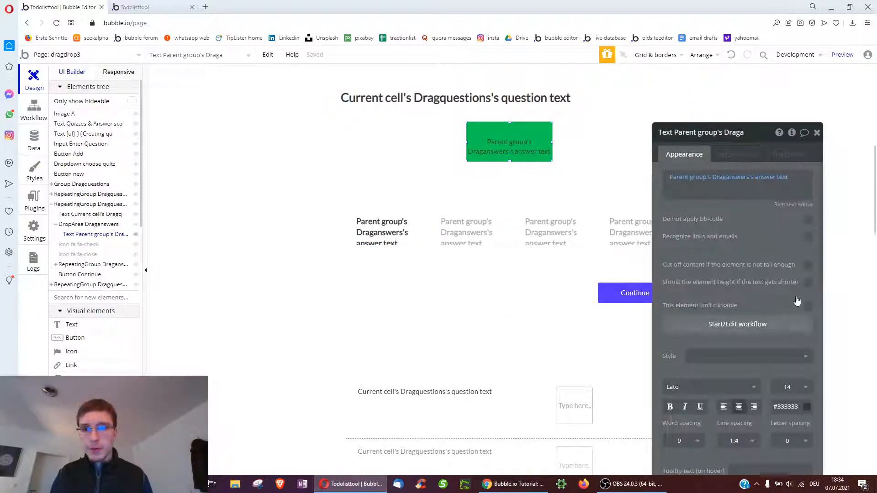
{"action": "right_click", "coordinate": [500, 152]}
{"action": "left_click", "coordinate": [543, 296]}
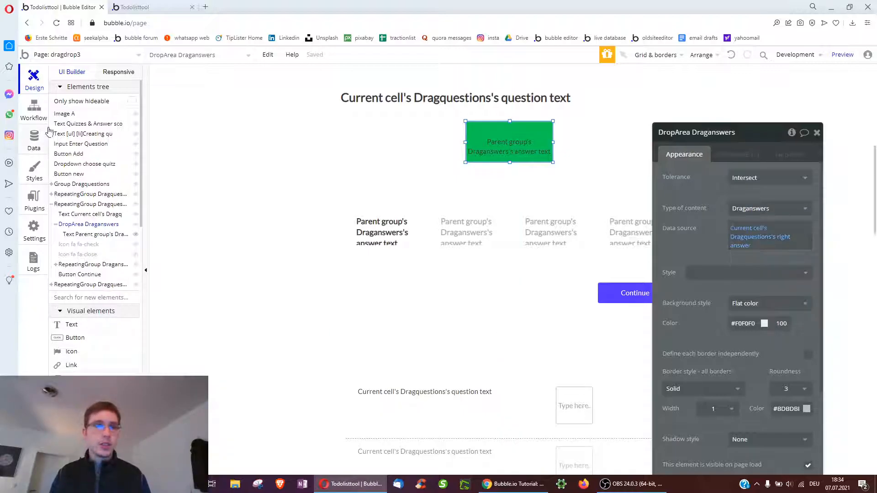
Copy the drop workflow's only-when condition for reuse
{"action": "left_click", "coordinate": [35, 121]}
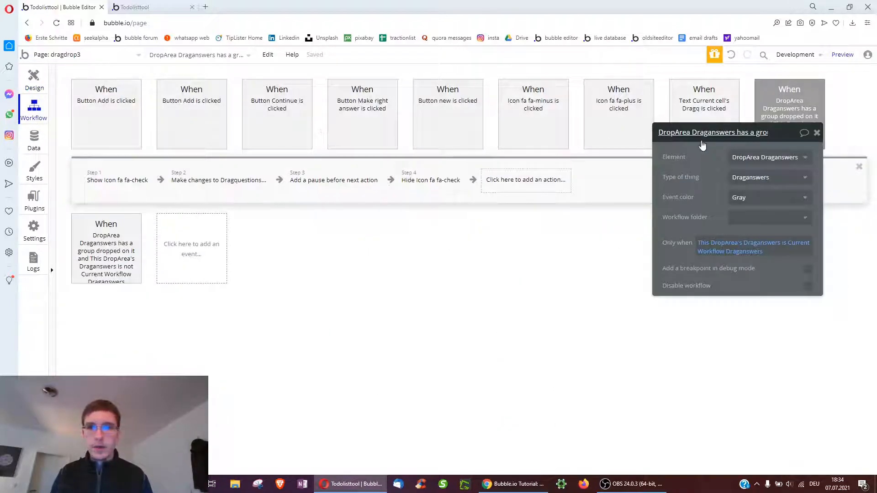
{"action": "left_click_drag", "start_coordinate": [702, 144], "coordinate": [695, 178]}
{"action": "right_click", "coordinate": [743, 274]}
{"action": "left_click", "coordinate": [777, 253]}
Delete the show check icon, Make changes, pause and hide check icon steps
{"action": "left_click", "coordinate": [137, 180]}
{"action": "left_click", "coordinate": [147, 188]}
{"action": "left_click", "coordinate": [117, 180]}
{"action": "left_click", "coordinate": [175, 188]}
{"action": "left_click", "coordinate": [137, 180]}
{"action": "left_click", "coordinate": [185, 188]}
{"action": "left_click", "coordinate": [117, 181]}
{"action": "left_click", "coordinate": [137, 188]}
Delete the wrong-answer drop event and clear the remaining event's Only when condition
{"action": "left_click", "coordinate": [135, 270]}
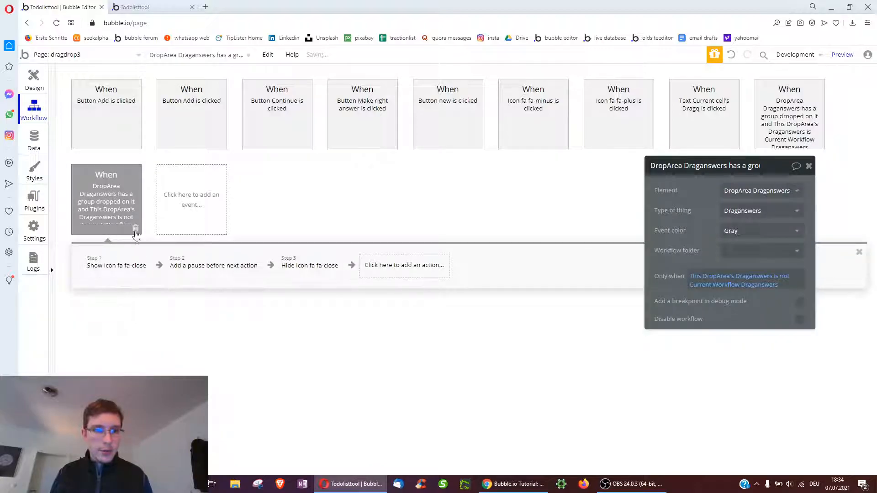
{"action": "left_click", "coordinate": [135, 230]}
{"action": "left_click", "coordinate": [791, 122]}
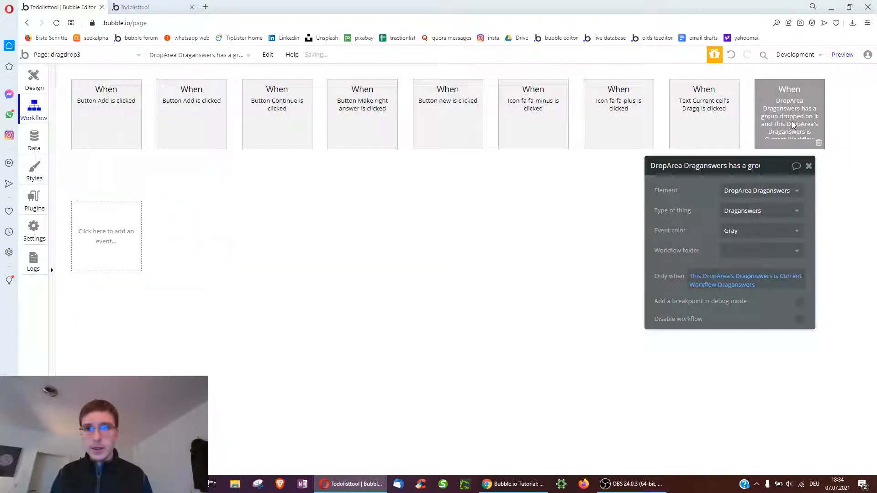
{"action": "left_click", "coordinate": [725, 279]}
{"action": "left_click", "coordinate": [779, 280]}
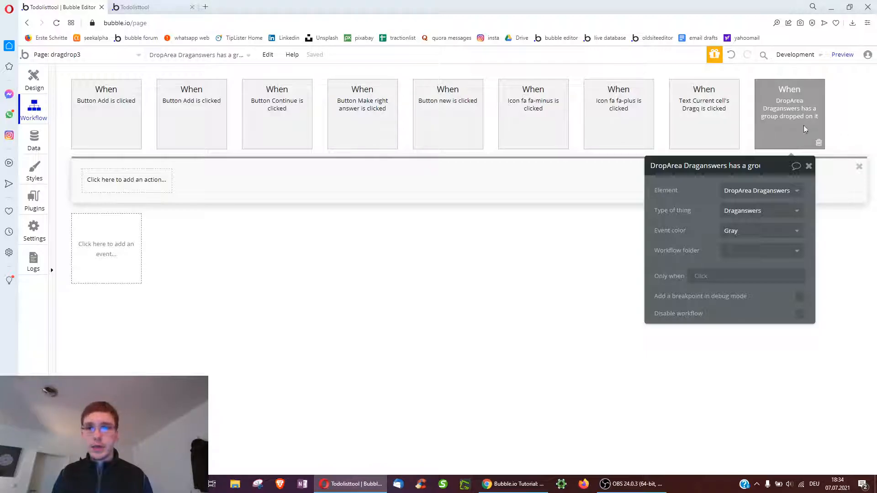
Add a Set state step on dragdrop3 with a new Draganswers custom state, answer selected
{"action": "left_click", "coordinate": [102, 191]}
{"action": "left_click", "coordinate": [234, 257]}
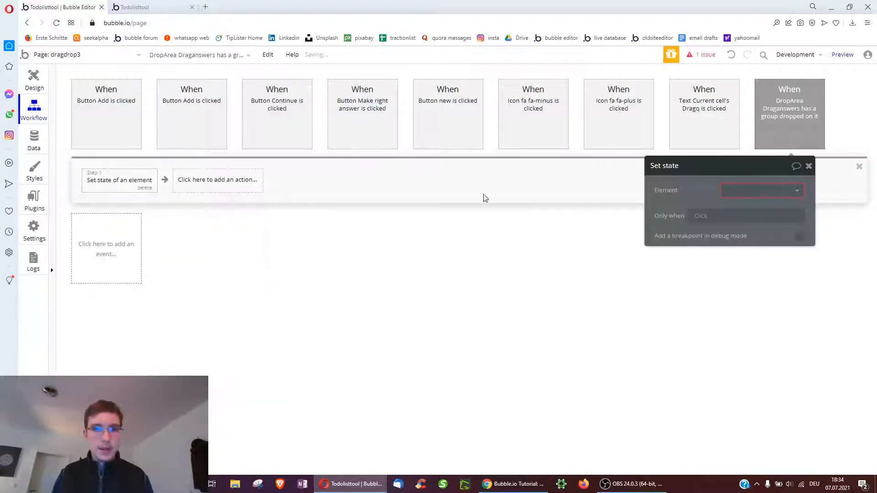
{"action": "left_click", "coordinate": [524, 201]}
{"action": "left_click", "coordinate": [532, 216]}
{"action": "left_click", "coordinate": [546, 220]}
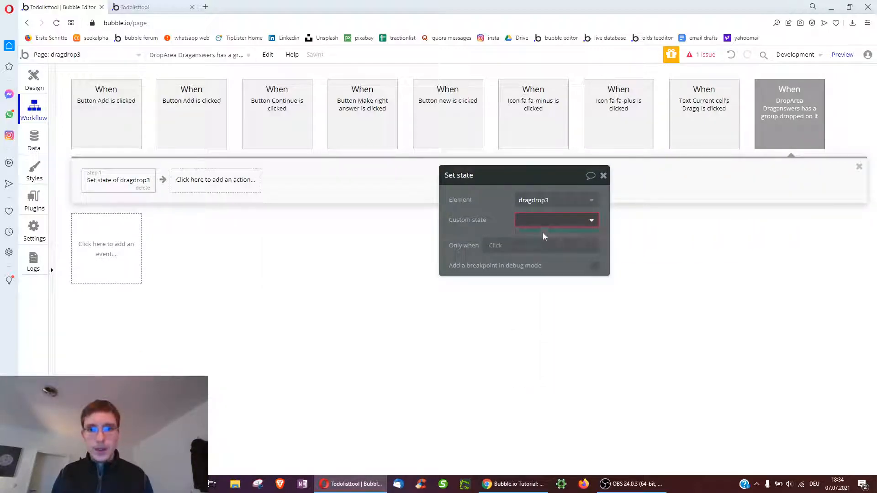
{"action": "left_click", "coordinate": [544, 236]}
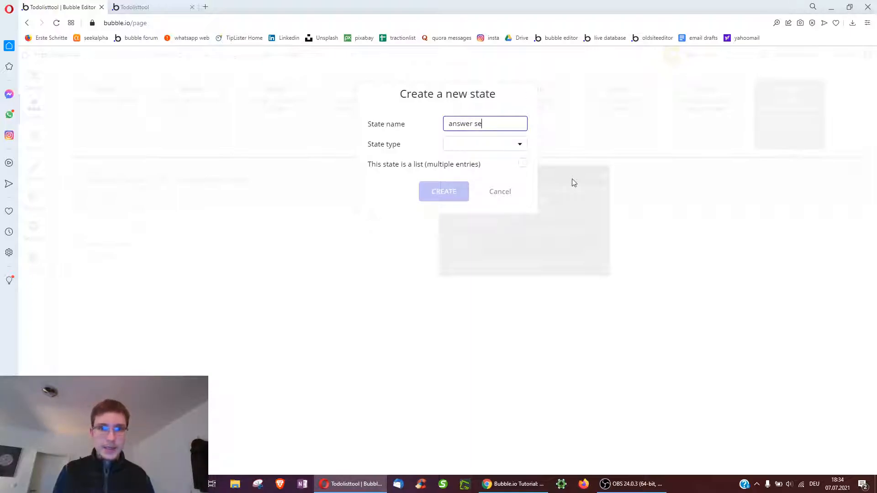
{"action": "left_click", "coordinate": [468, 146]}
{"action": "scroll", "coordinate": [495, 239], "scroll_direction": "down", "scroll_amount": 5}
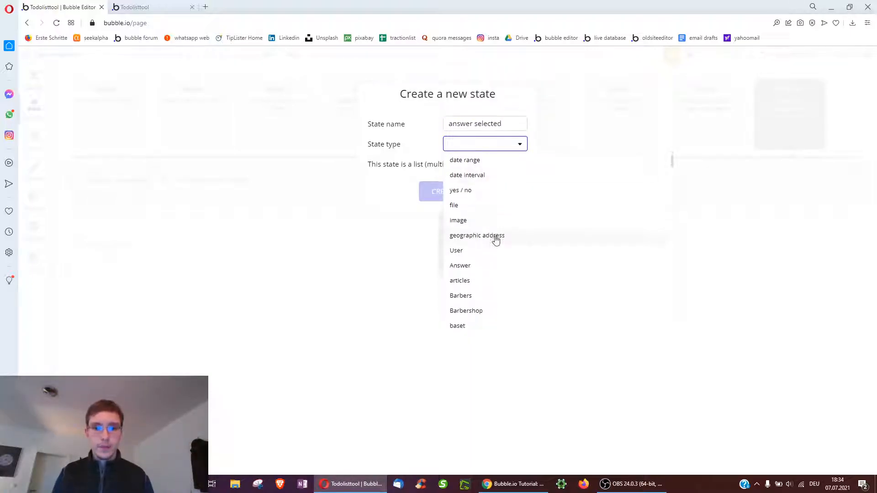
{"action": "scroll", "coordinate": [496, 240], "scroll_direction": "down", "scroll_amount": 5}
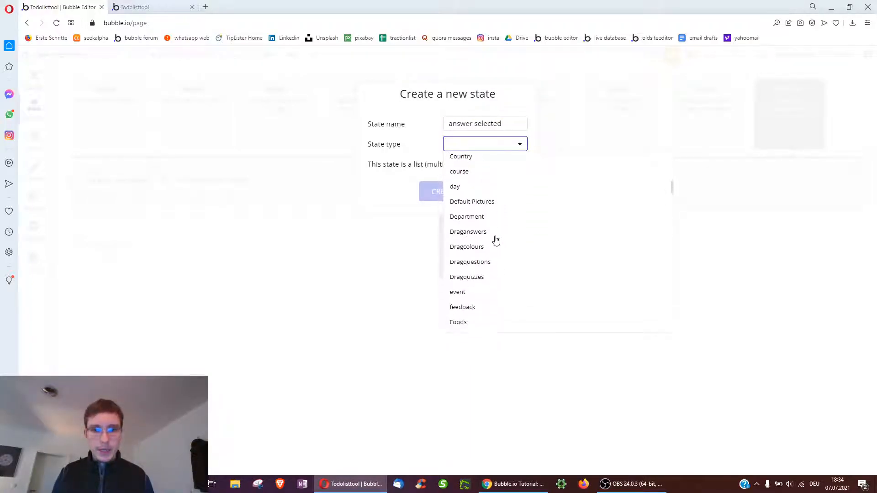
{"action": "left_click", "coordinate": [480, 236]}
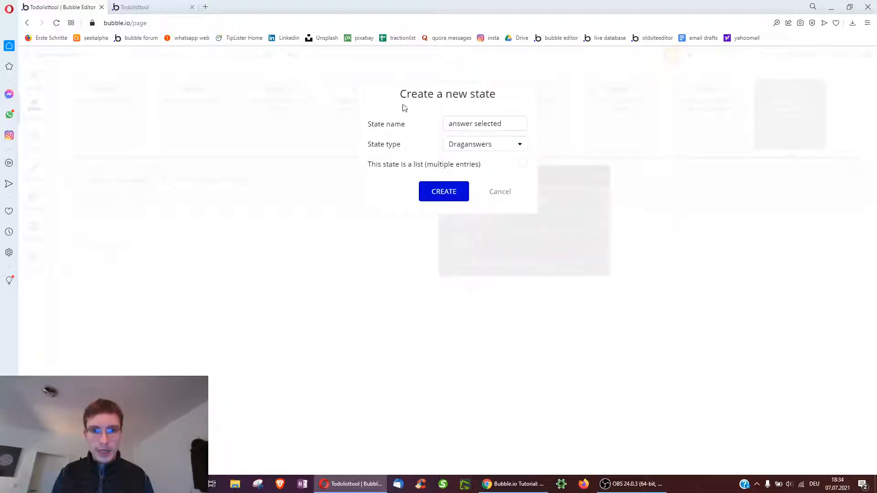
{"action": "left_click", "coordinate": [444, 192]}
Set the state's value to Current Workflow Draganswers, after glancing at the live preview
{"action": "left_click", "coordinate": [539, 240]}
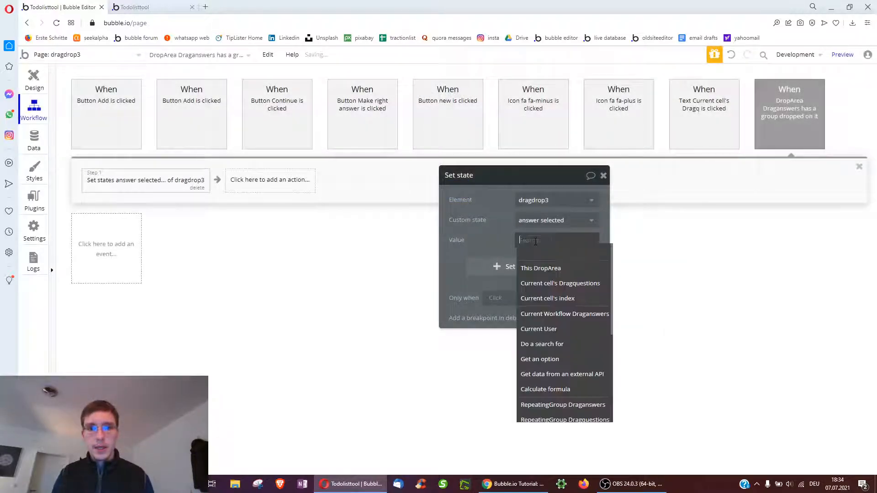
{"action": "left_click", "coordinate": [550, 315]}
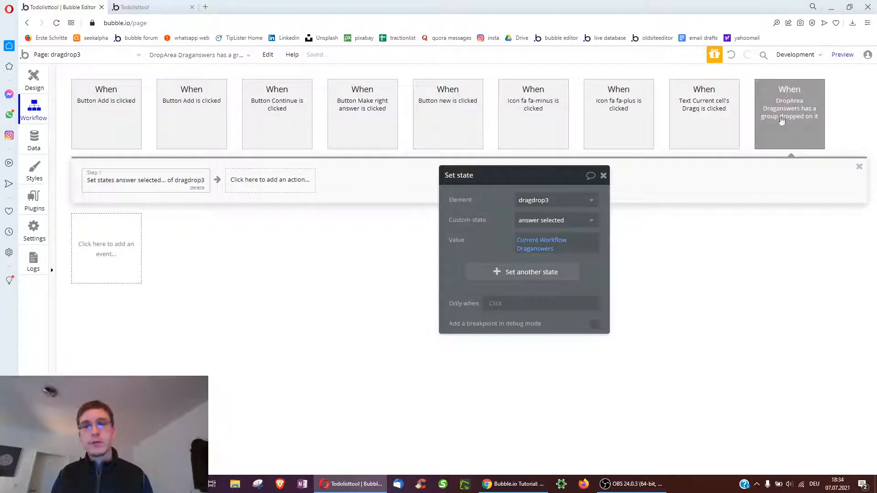
{"action": "left_click", "coordinate": [137, 7]}
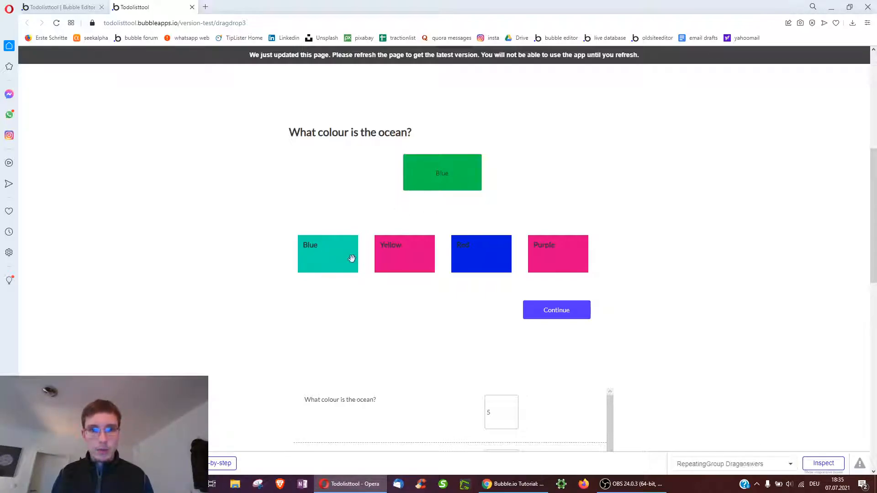
{"action": "left_click", "coordinate": [64, 5]}
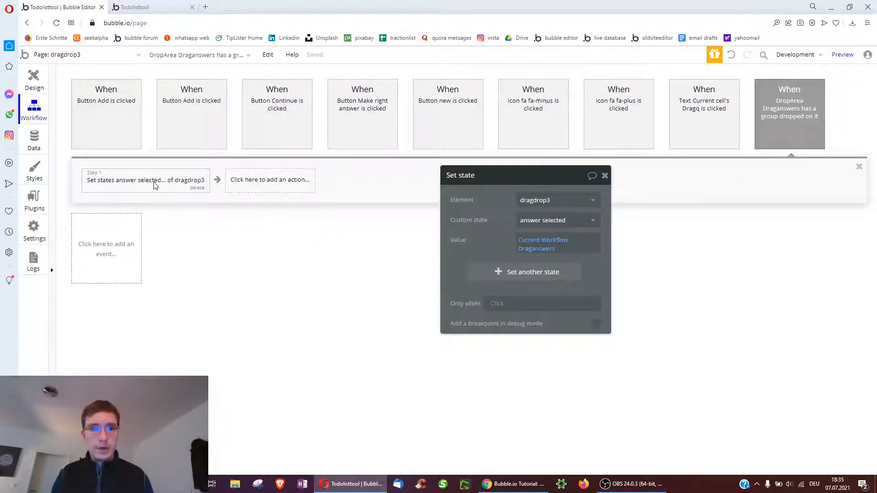
Duplicate step 1 as step 2 and give it a new yes/no custom state, 'is right answer?'
{"action": "left_click", "coordinate": [229, 183]}
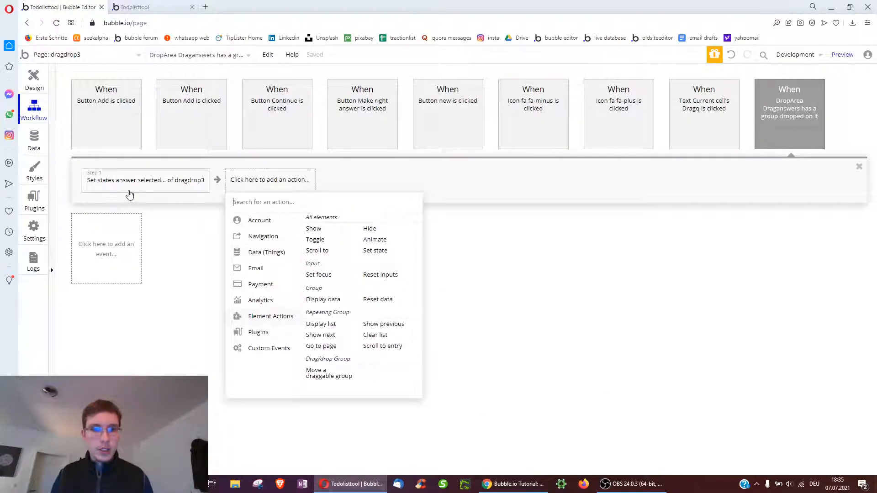
{"action": "right_click", "coordinate": [131, 192]}
{"action": "left_click", "coordinate": [160, 258]}
{"action": "right_click", "coordinate": [234, 189]}
{"action": "left_click", "coordinate": [251, 199]}
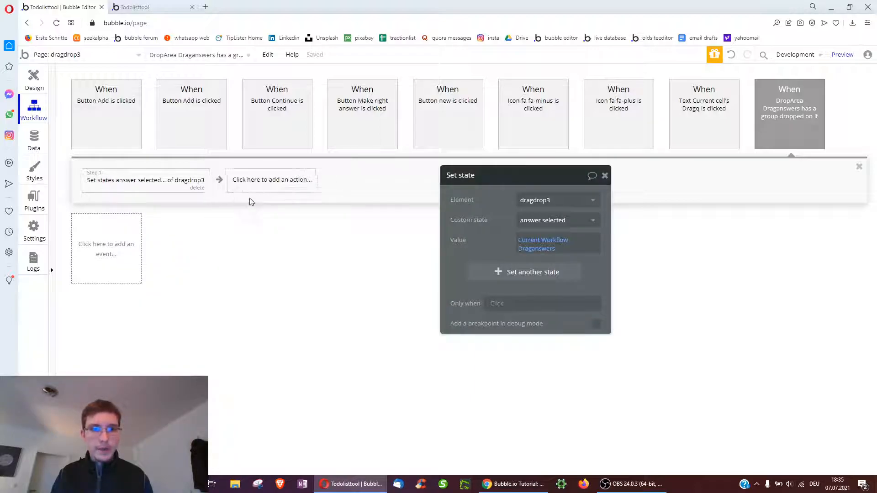
{"action": "left_click", "coordinate": [517, 223]}
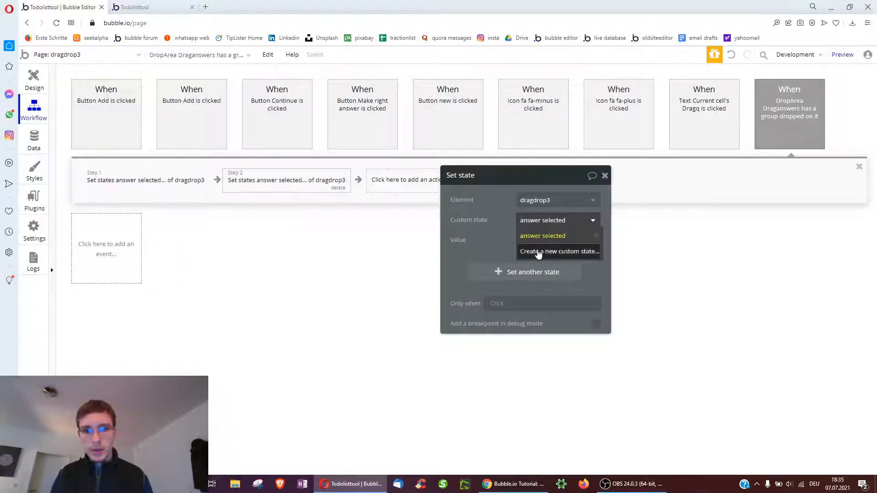
{"action": "left_click", "coordinate": [539, 252]}
{"action": "type", "text": "is right answer?"}
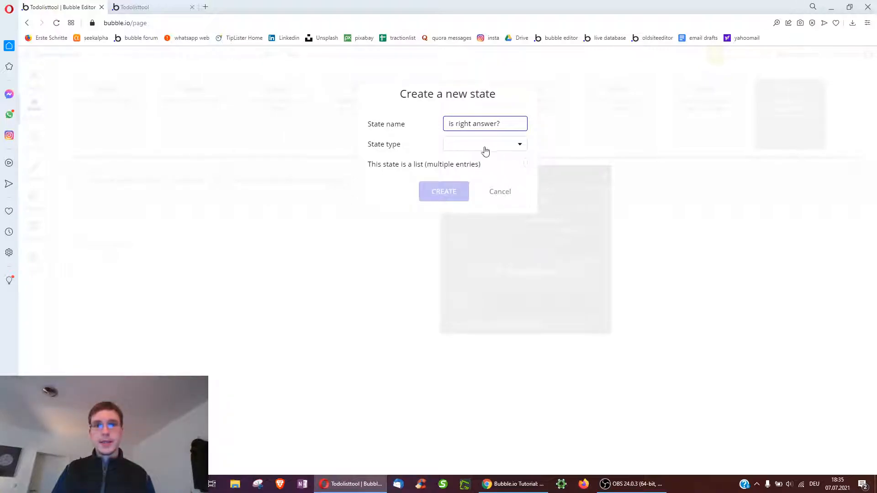
{"action": "left_click", "coordinate": [485, 148]}
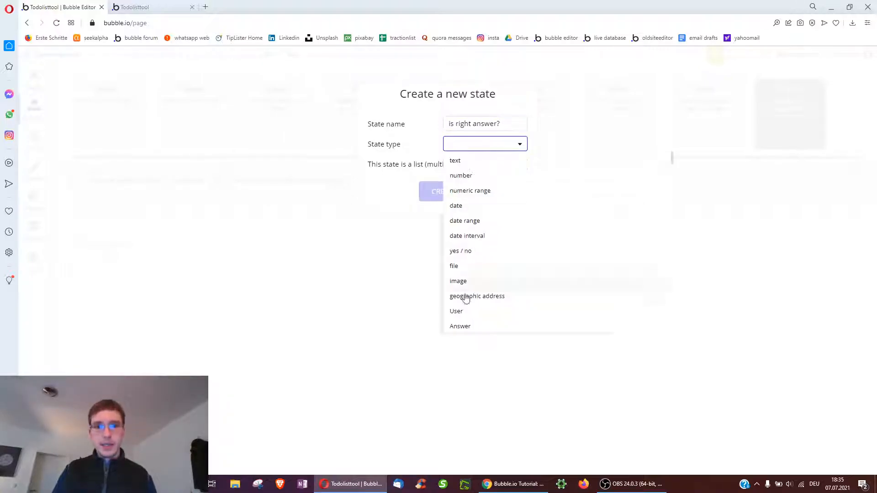
{"action": "left_click", "coordinate": [478, 255]}
{"action": "left_click", "coordinate": [450, 192]}
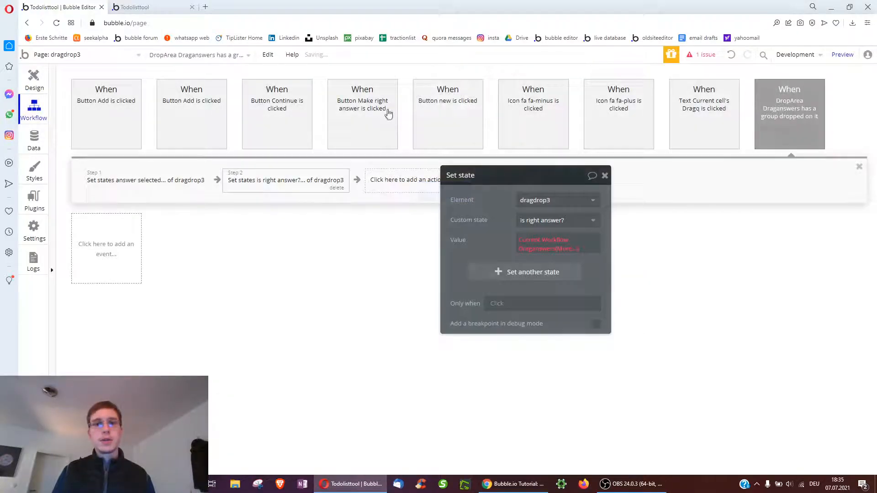
Set step 2's value to yes, only when the pasted matching-answer condition holds
{"action": "right_click", "coordinate": [544, 248]}
{"action": "left_click", "coordinate": [590, 243]}
{"action": "left_click", "coordinate": [528, 240]}
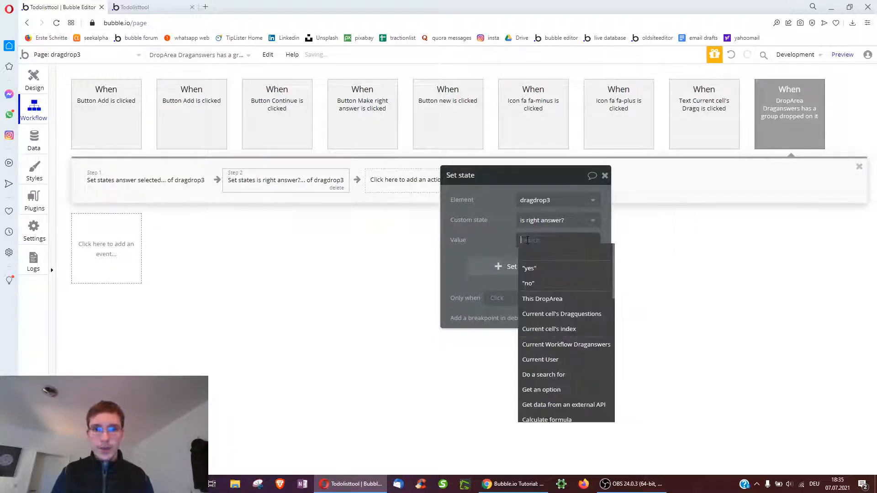
{"action": "left_click", "coordinate": [544, 270]}
{"action": "right_click", "coordinate": [498, 299]}
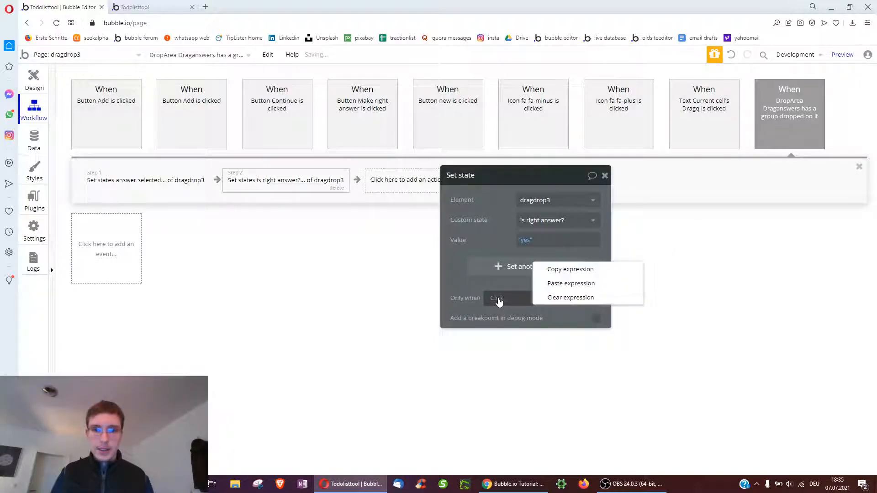
{"action": "left_click", "coordinate": [556, 283]}
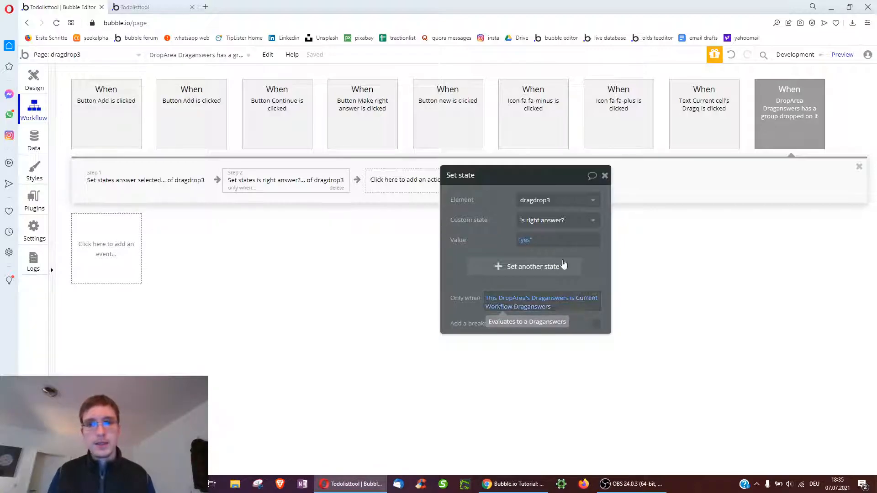
Copy step 2 as step 3 with value no and the condition flipped to 'is not'
{"action": "right_click", "coordinate": [276, 180]}
{"action": "left_click", "coordinate": [303, 244]}
{"action": "right_click", "coordinate": [402, 183]}
{"action": "left_click", "coordinate": [413, 188]}
{"action": "left_click", "coordinate": [528, 241]}
{"action": "left_click", "coordinate": [537, 283]}
{"action": "left_click", "coordinate": [572, 298]}
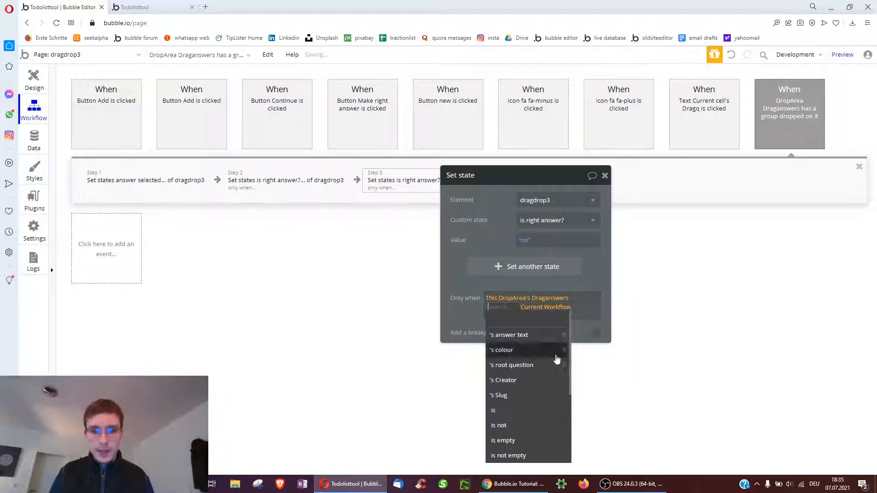
{"action": "left_click", "coordinate": [503, 431]}
{"action": "left_click_drag", "start_coordinate": [505, 191], "coordinate": [617, 242]}
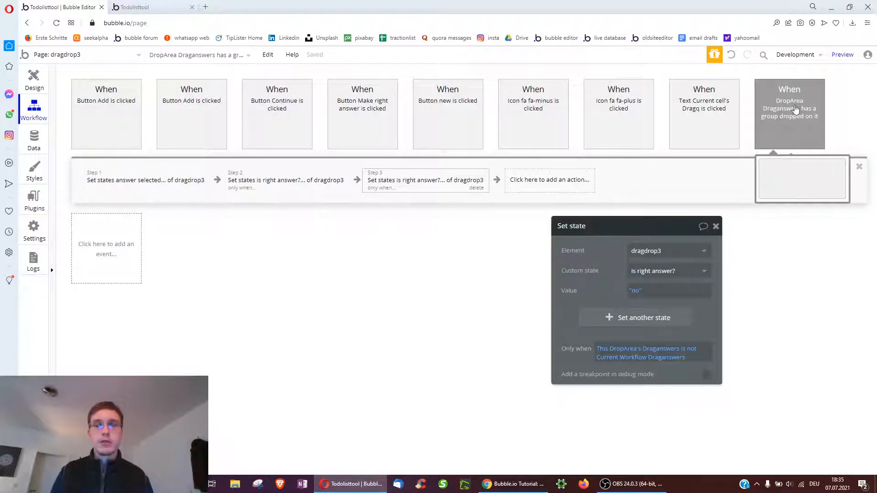
{"action": "left_click", "coordinate": [150, 7]}
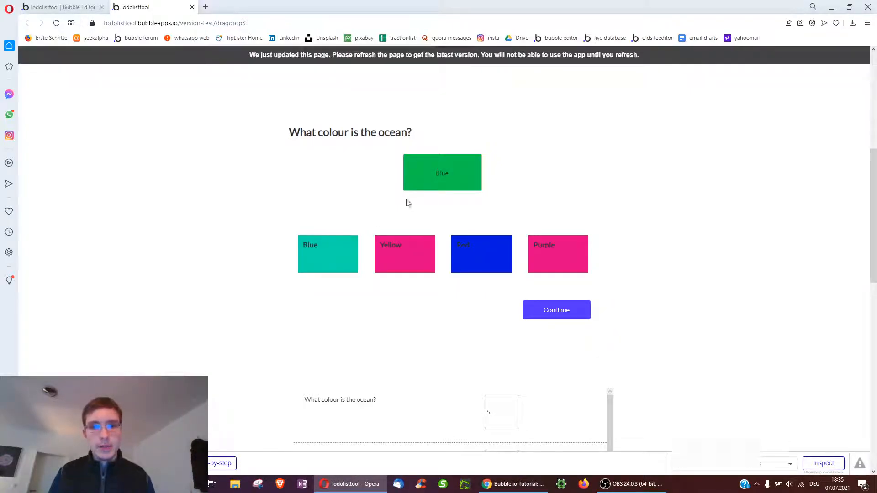
{"action": "left_click_drag", "start_coordinate": [315, 254], "coordinate": [433, 180]}
{"action": "mouse_move", "coordinate": [383, 260]}
{"action": "left_mouse_down"}
{"action": "mouse_move", "coordinate": [415, 186]}
{"action": "mouse_move", "coordinate": [393, 272]}
{"action": "mouse_move", "coordinate": [392, 265]}
{"action": "left_mouse_up"}
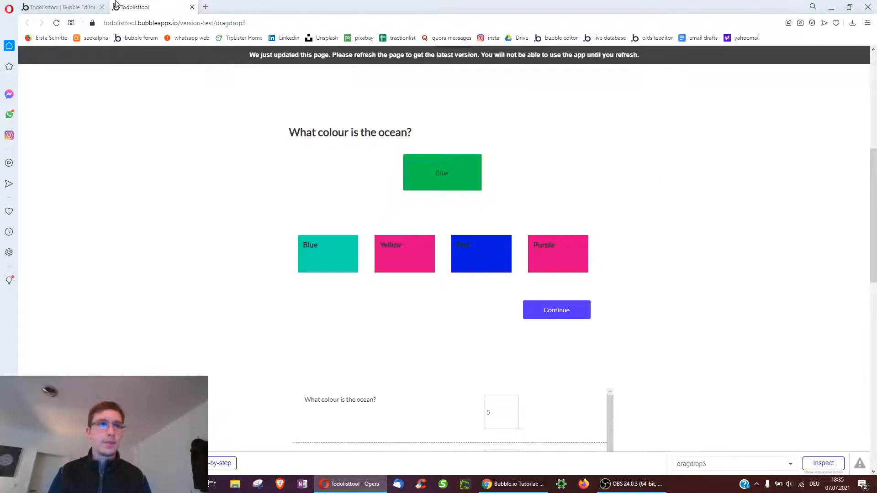
{"action": "left_click", "coordinate": [71, 5]}
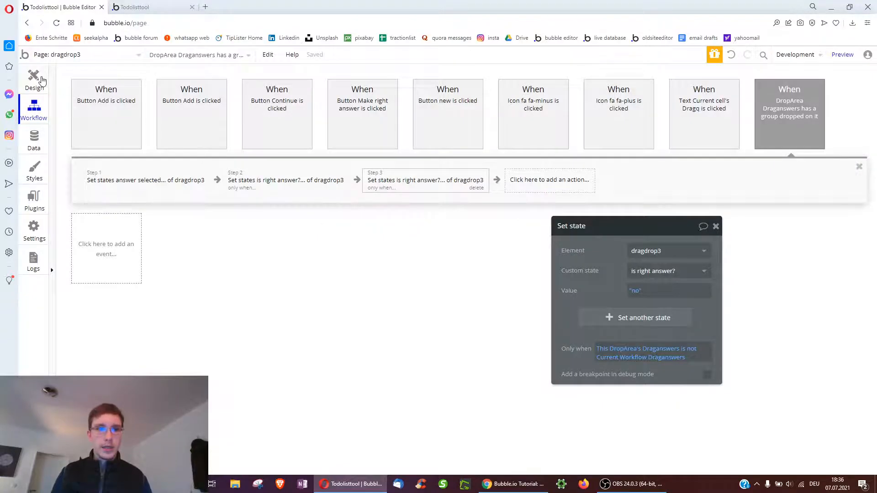
Show the answer text only when dragdrop3's answer selected is not empty
{"action": "left_click", "coordinate": [38, 79]}
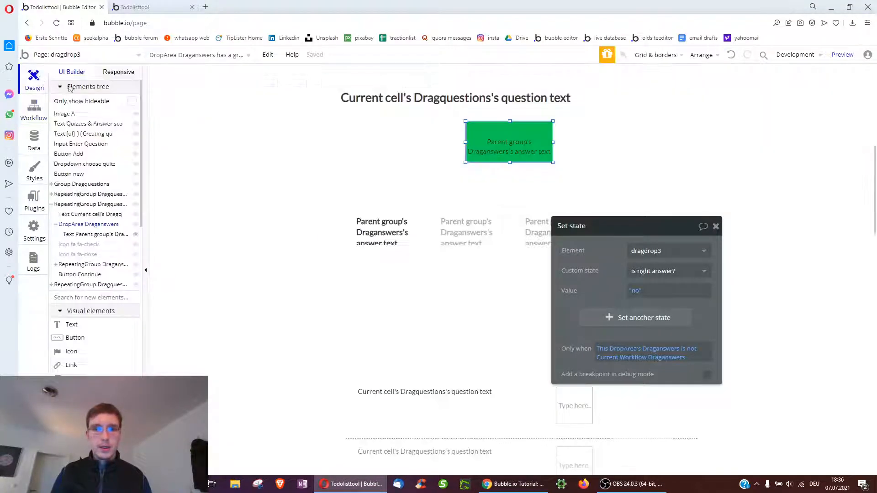
{"action": "left_click", "coordinate": [507, 146]}
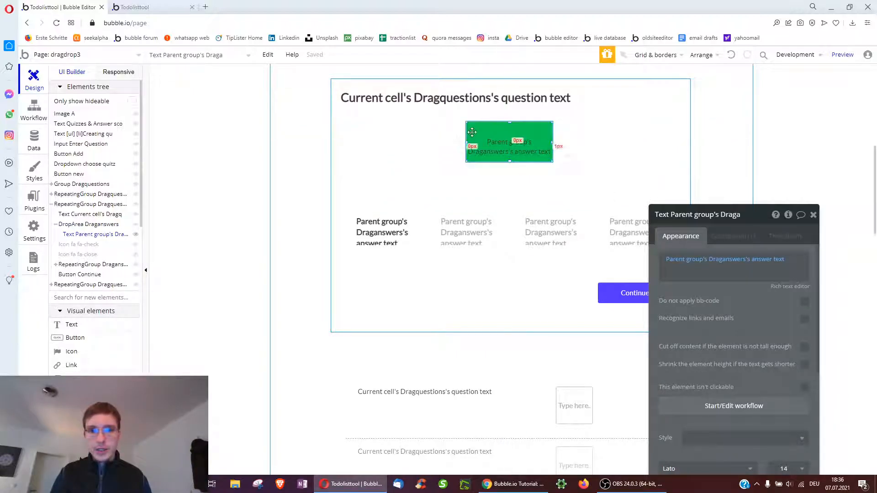
{"action": "left_click_drag", "start_coordinate": [672, 293], "coordinate": [570, 227]}
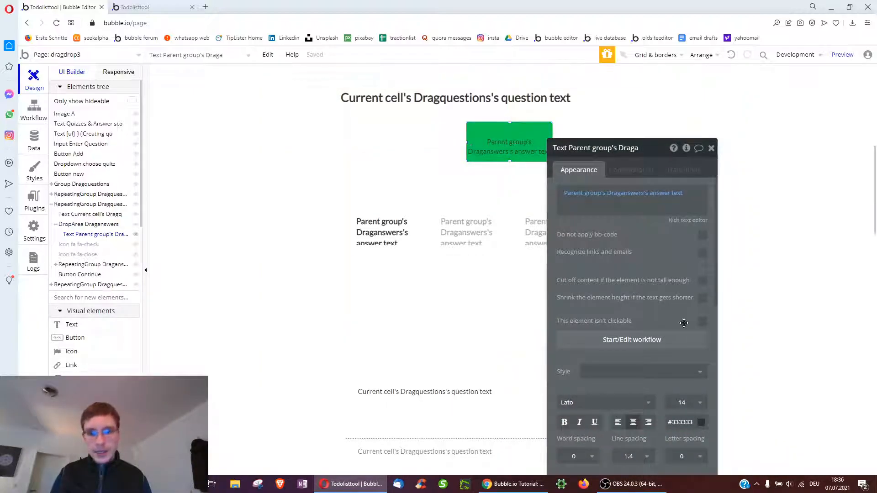
{"action": "scroll", "coordinate": [684, 323], "scroll_direction": "down", "scroll_amount": 8}
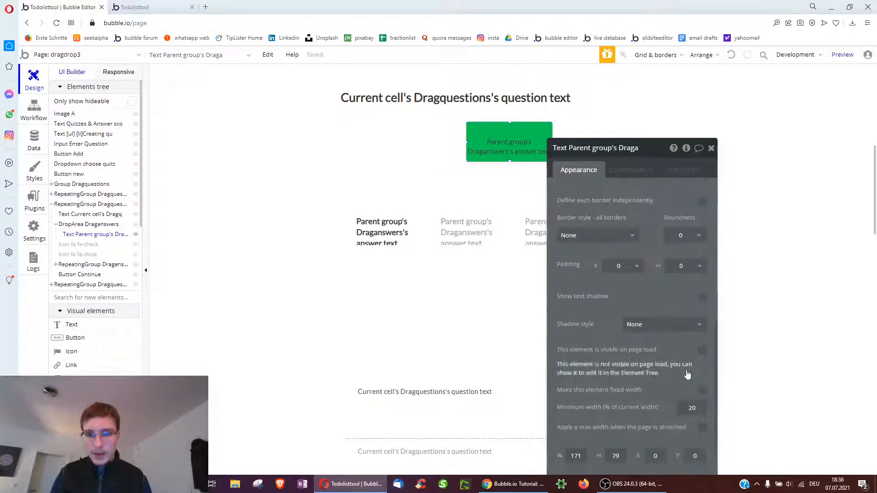
{"action": "left_click", "coordinate": [646, 171]}
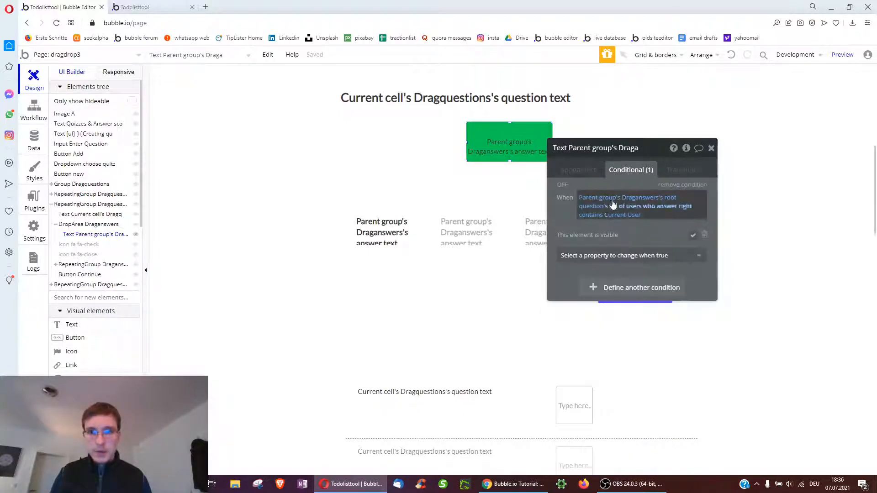
{"action": "right_click", "coordinate": [613, 201]}
{"action": "left_click", "coordinate": [679, 198]}
{"action": "left_click", "coordinate": [583, 200]}
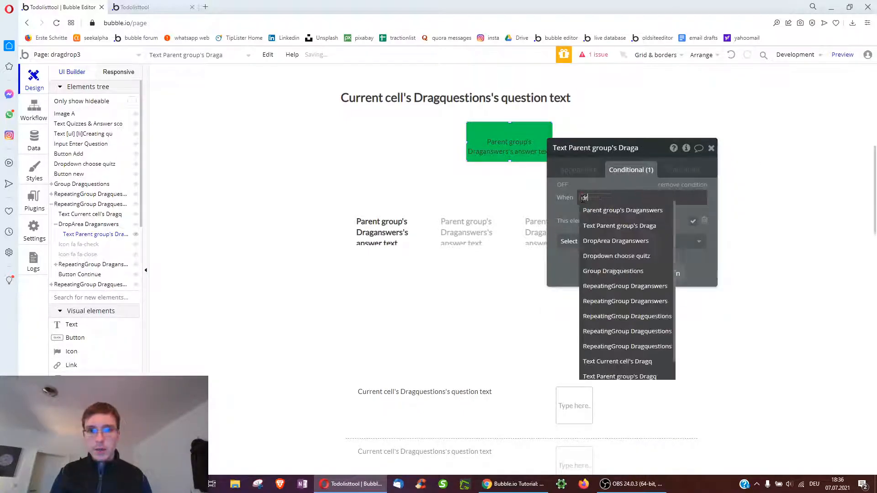
{"action": "type", "text": "drag"}
{"action": "left_click", "coordinate": [607, 377]}
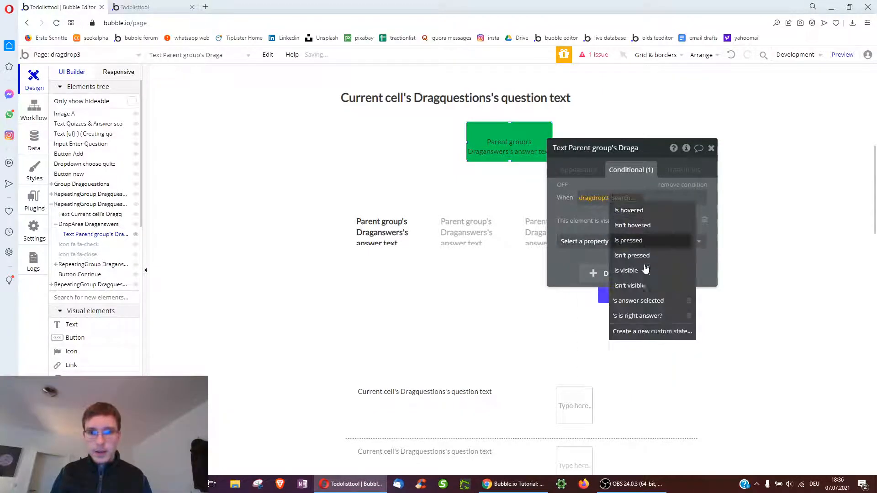
{"action": "left_click", "coordinate": [644, 305]}
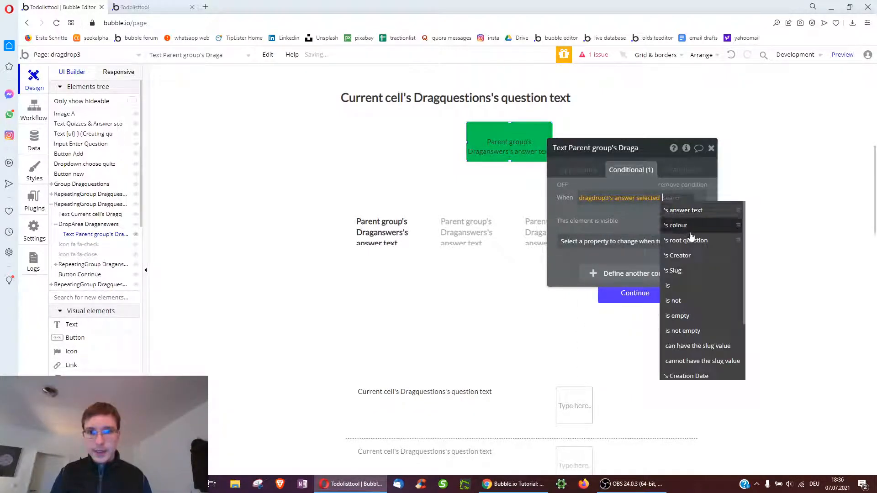
{"action": "left_click", "coordinate": [699, 332]}
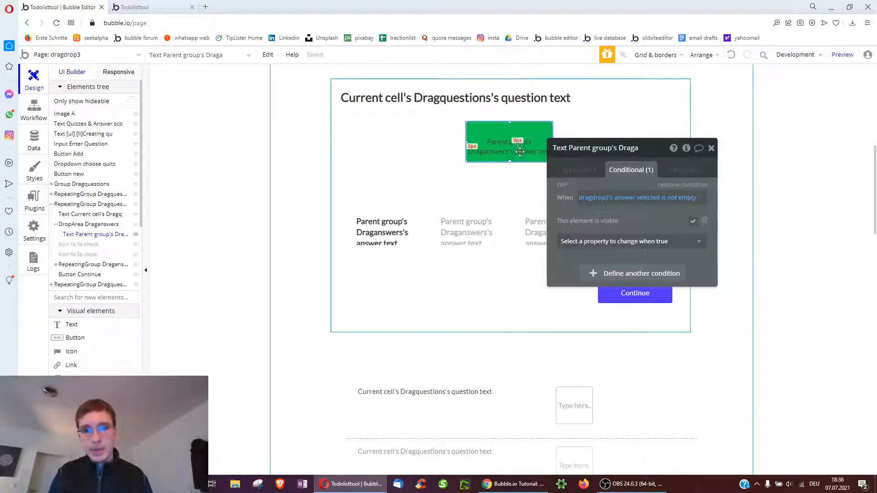
Change the answer text's background colour from green to blue #33B5E5
{"action": "left_click", "coordinate": [579, 173]}
{"action": "scroll", "coordinate": [654, 256], "scroll_direction": "down", "scroll_amount": 4}
{"action": "left_click", "coordinate": [640, 261]}
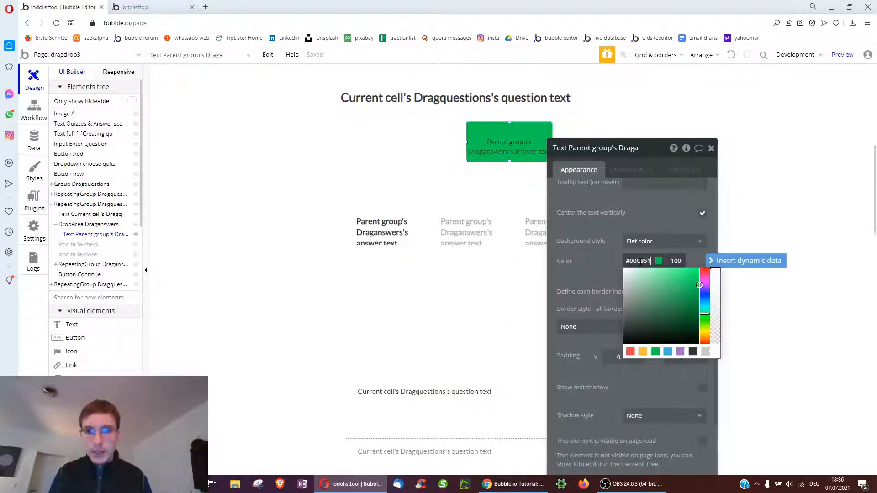
{"action": "left_click", "coordinate": [667, 354]}
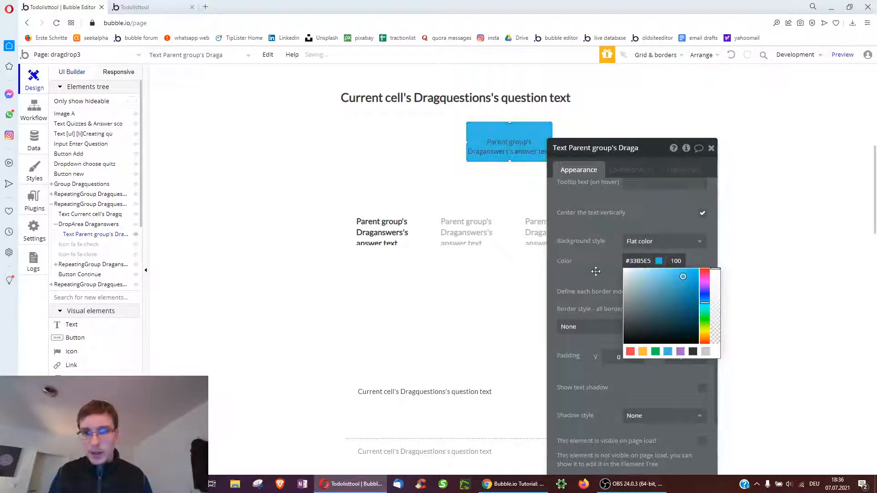
{"action": "left_click", "coordinate": [593, 250]}
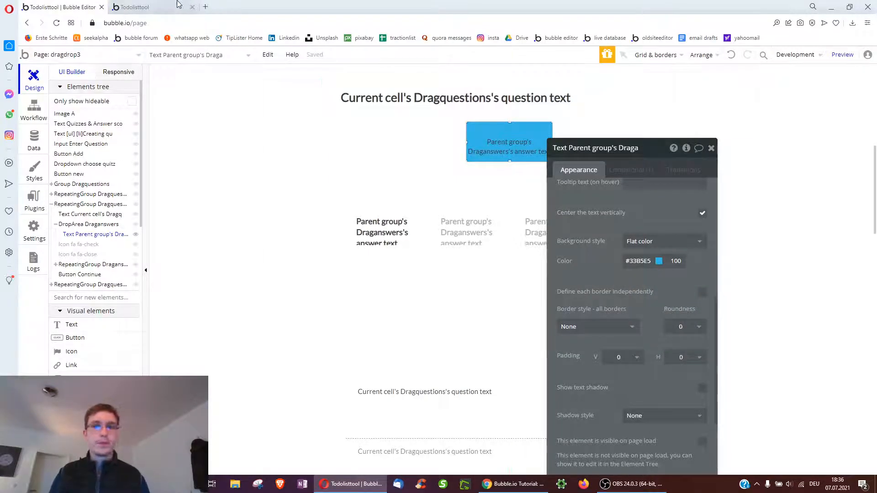
{"action": "left_click", "coordinate": [649, 296]}
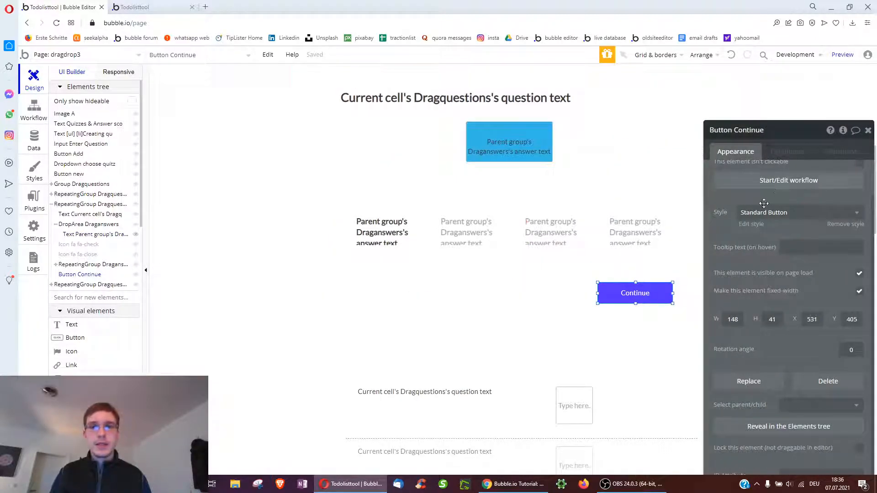
Test the preview by dropping the Blue answer onto the green target
{"action": "left_click", "coordinate": [139, 6]}
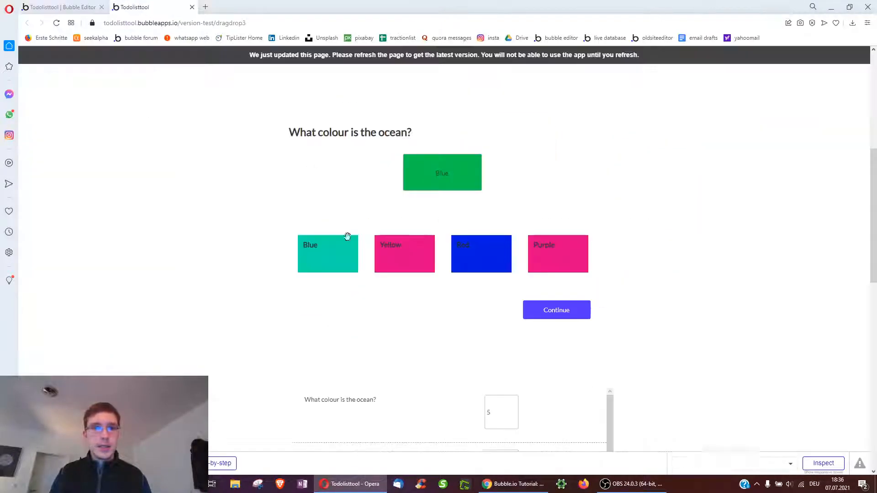
{"action": "left_click_drag", "start_coordinate": [305, 254], "coordinate": [386, 202]}
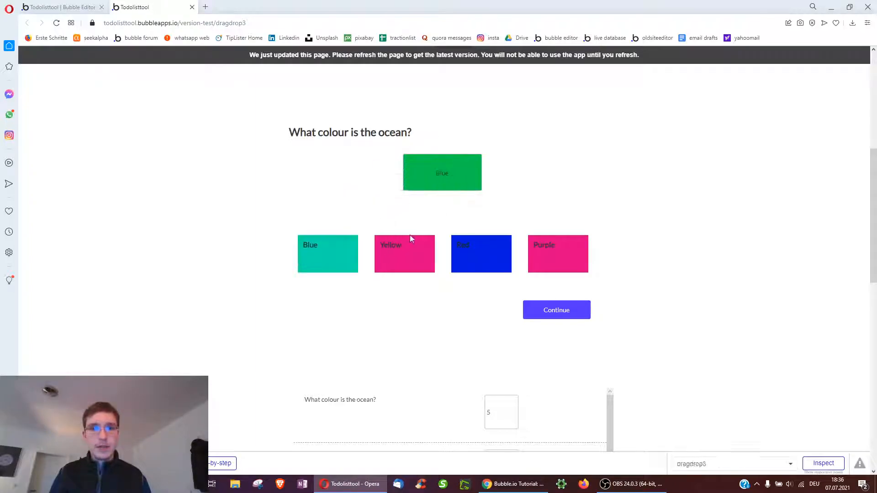
{"action": "scroll", "coordinate": [268, 281], "scroll_direction": "down", "scroll_amount": 3}
{"action": "scroll", "coordinate": [281, 218], "scroll_direction": "up", "scroll_amount": 1}
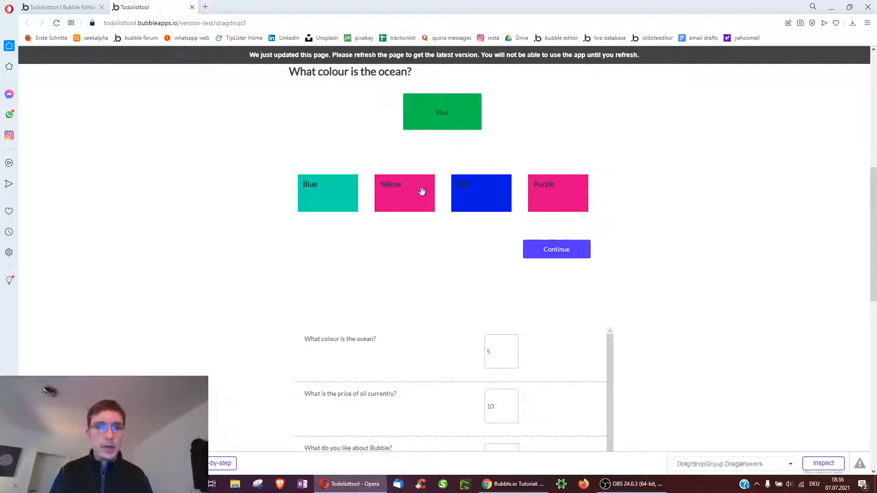
{"action": "left_click", "coordinate": [80, 7]}
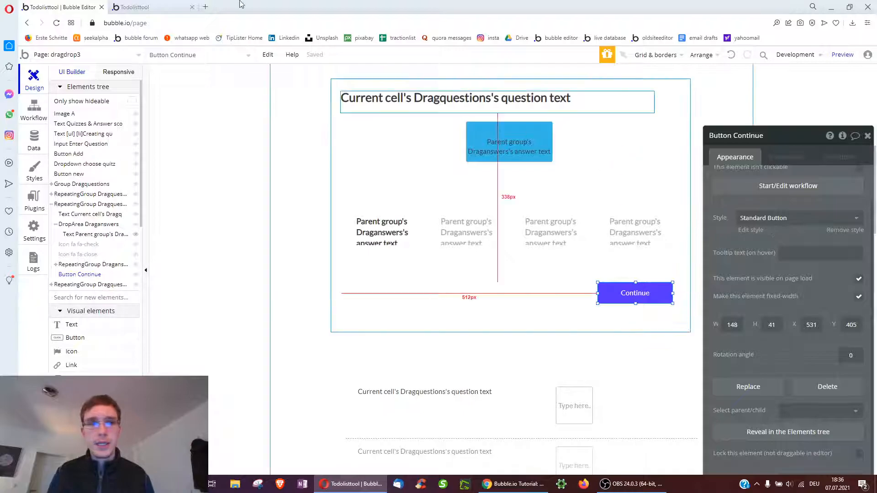
Review the answers for the ocean colour, oil price and 'What do you like about Bubble?' questions
{"action": "left_click", "coordinate": [160, 4]}
{"action": "scroll", "coordinate": [320, 209], "scroll_direction": "up", "scroll_amount": 7}
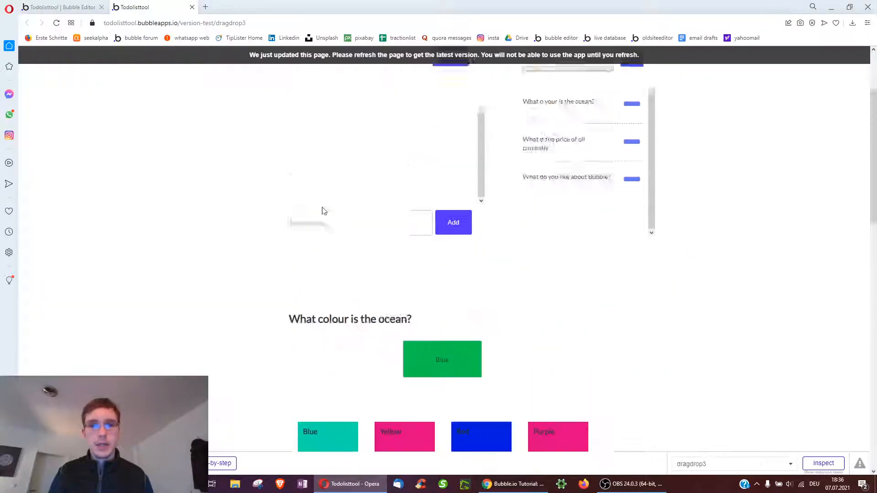
{"action": "left_click", "coordinate": [548, 195]}
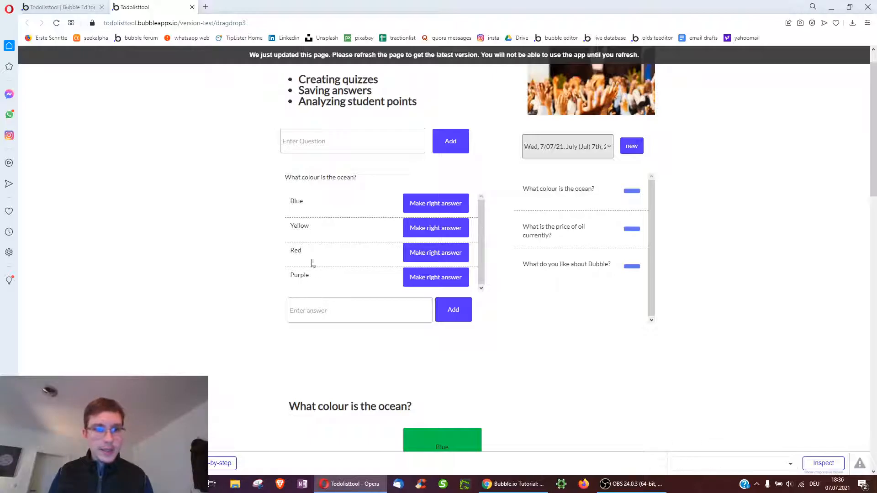
{"action": "left_click", "coordinate": [555, 234]}
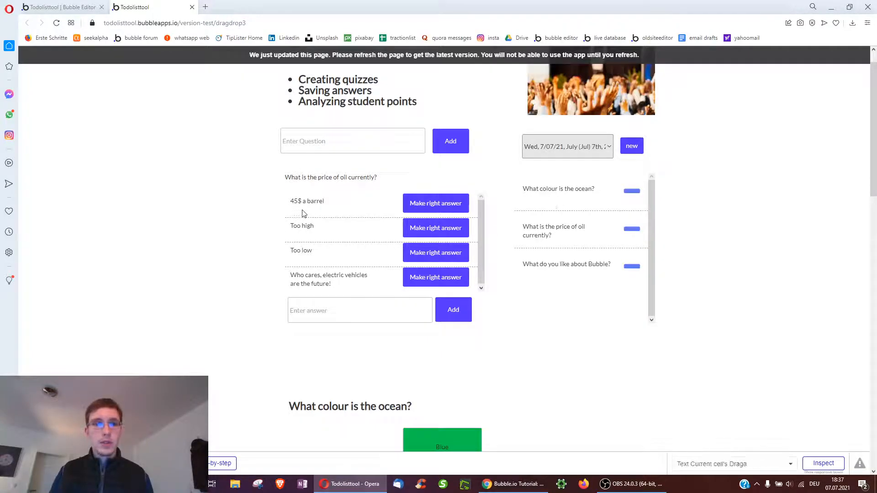
{"action": "left_click_drag", "start_coordinate": [290, 202], "coordinate": [323, 204]}
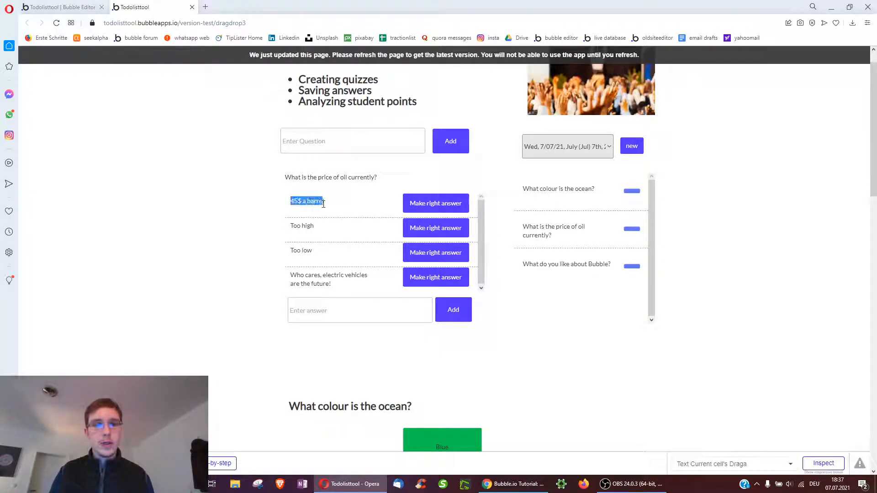
{"action": "triple_click", "coordinate": [304, 227]}
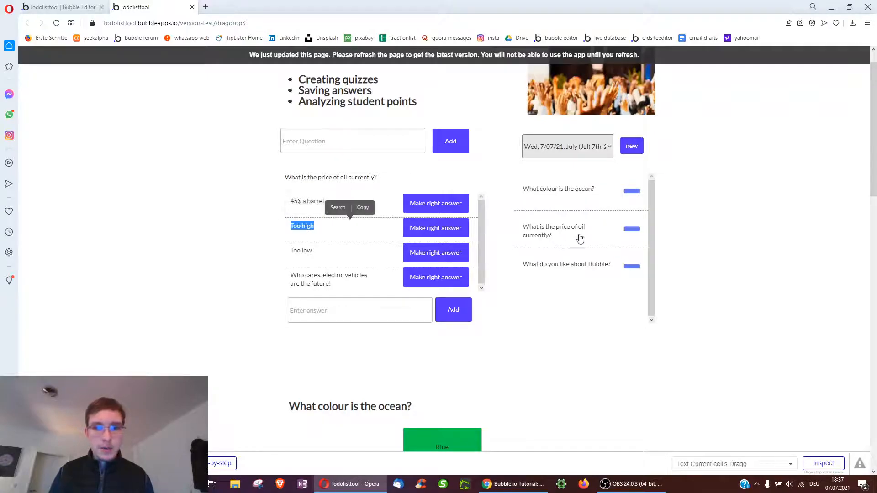
{"action": "left_click", "coordinate": [542, 264]}
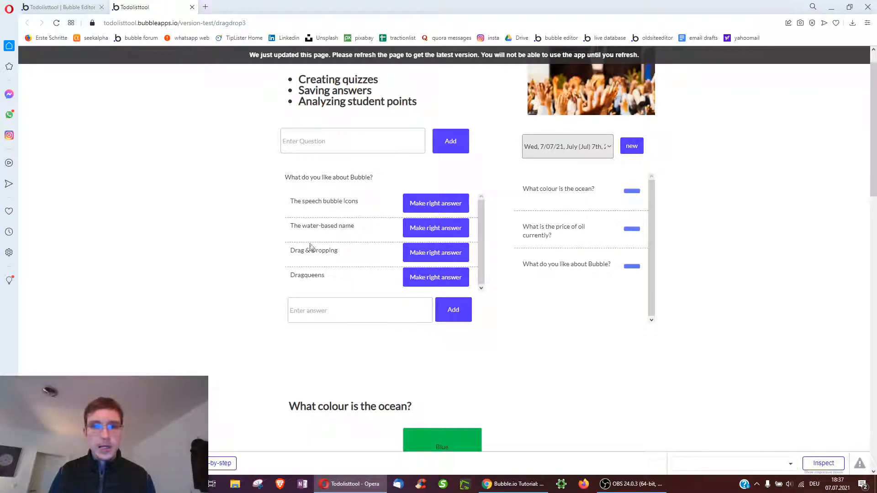
{"action": "left_click", "coordinate": [60, 7]}
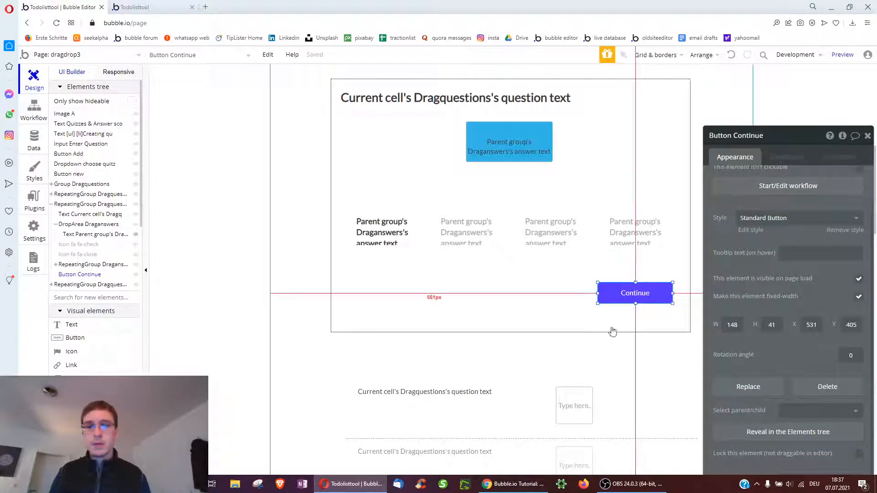
Add a 'Create a new thing' step of a newly defined type, draguseranswer, and start adding a field
{"action": "left_click", "coordinate": [752, 197]}
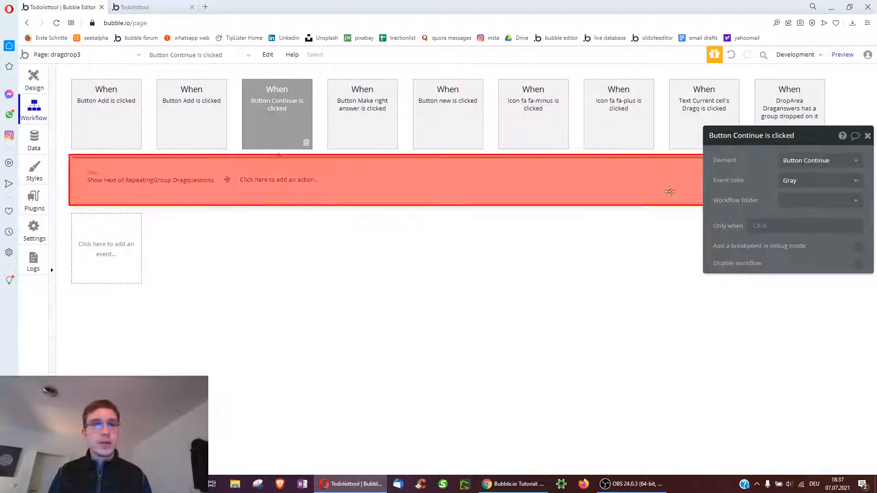
{"action": "left_click", "coordinate": [271, 180]}
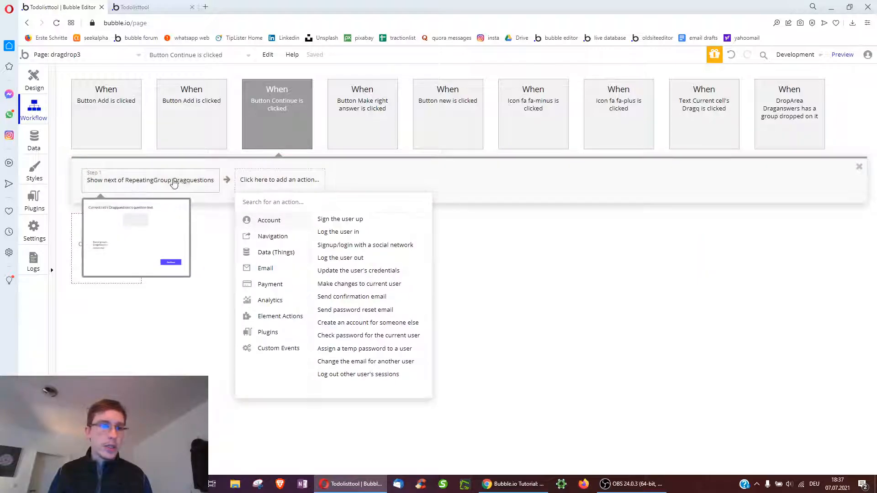
{"action": "mouse_move", "coordinate": [274, 252]}
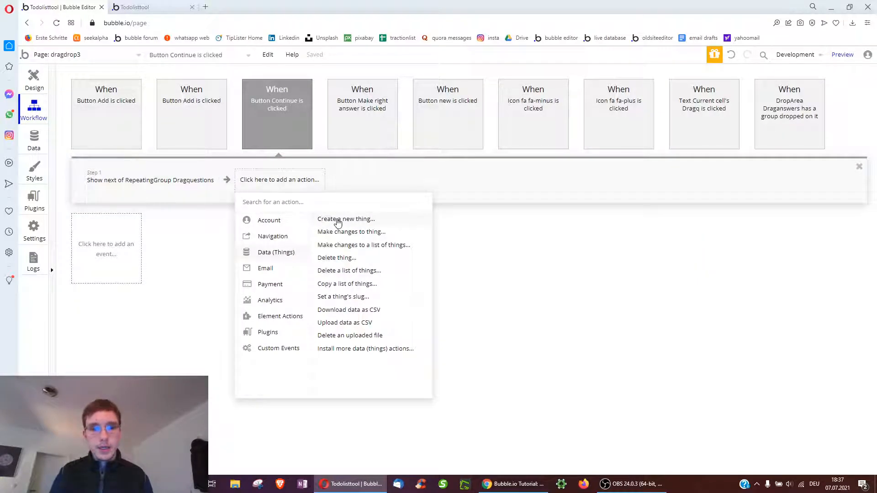
{"action": "left_click", "coordinate": [338, 221]}
{"action": "left_click", "coordinate": [782, 161]}
{"action": "scroll", "coordinate": [816, 259], "scroll_direction": "down", "scroll_amount": 2}
{"action": "scroll", "coordinate": [815, 259], "scroll_direction": "down", "scroll_amount": 10}
{"action": "scroll", "coordinate": [814, 337], "scroll_direction": "down", "scroll_amount": 1}
{"action": "left_click", "coordinate": [814, 338]}
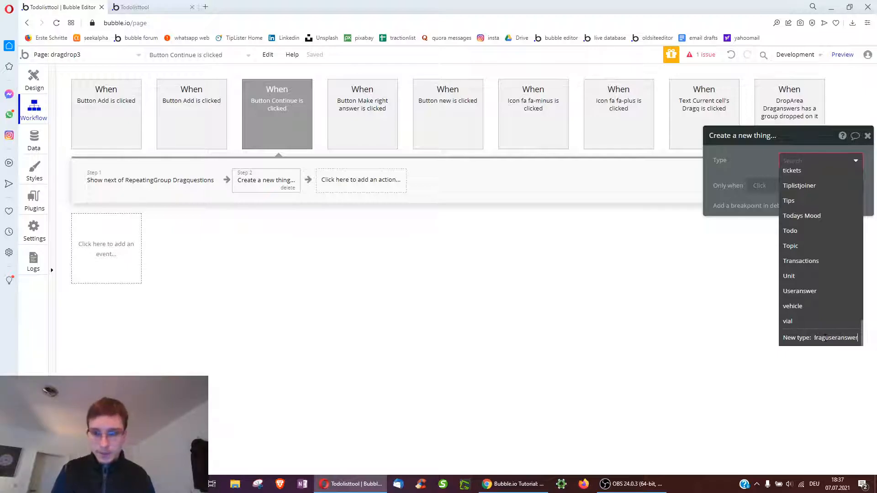
{"action": "key", "text": "Return"}
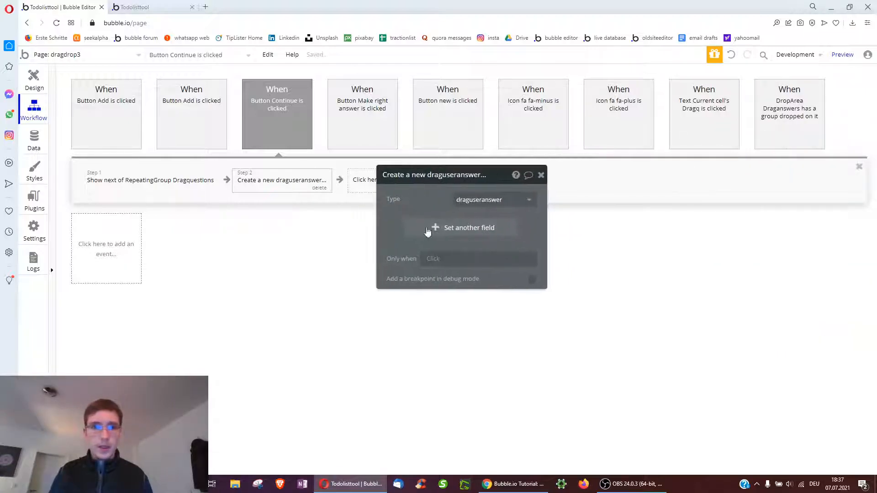
{"action": "left_click", "coordinate": [428, 228]}
Create a new draguseranswer field named 'quiz' of type Dragquizzes
{"action": "left_click", "coordinate": [402, 224]}
{"action": "left_click", "coordinate": [408, 236]}
{"action": "type", "text": "quiz"}
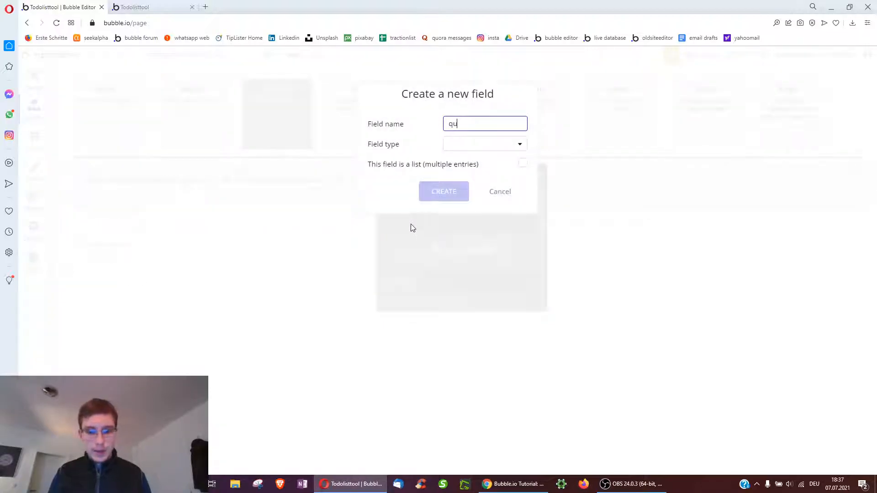
{"action": "left_click", "coordinate": [461, 145]}
{"action": "scroll", "coordinate": [479, 247], "scroll_direction": "down", "scroll_amount": 10}
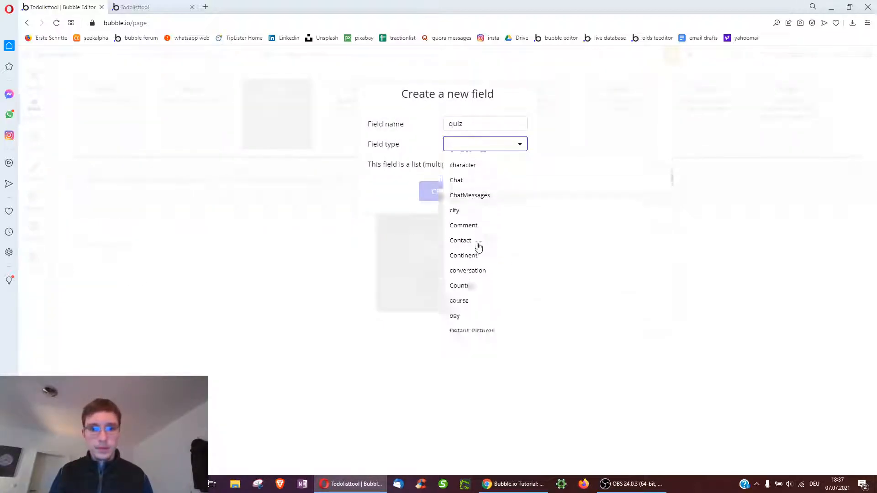
{"action": "scroll", "coordinate": [478, 247], "scroll_direction": "down", "scroll_amount": 1}
{"action": "scroll", "coordinate": [478, 246], "scroll_direction": "up", "scroll_amount": 1}
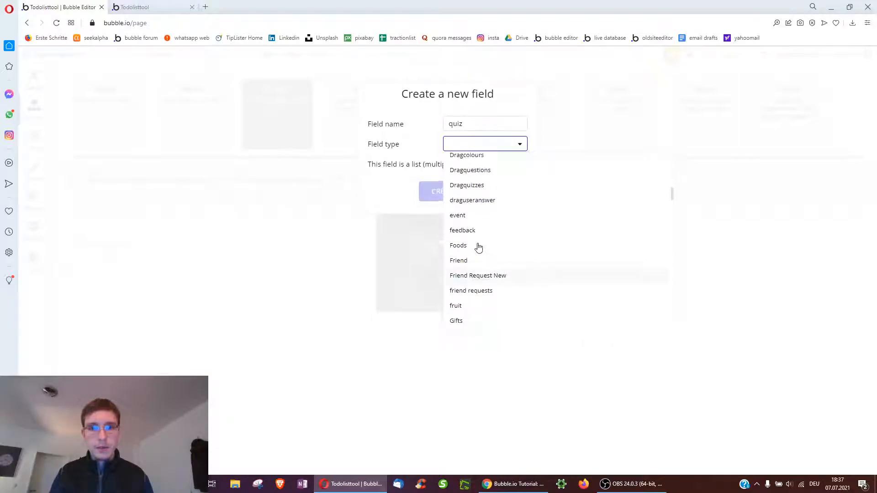
{"action": "left_click", "coordinate": [469, 187]}
{"action": "left_click", "coordinate": [454, 196]}
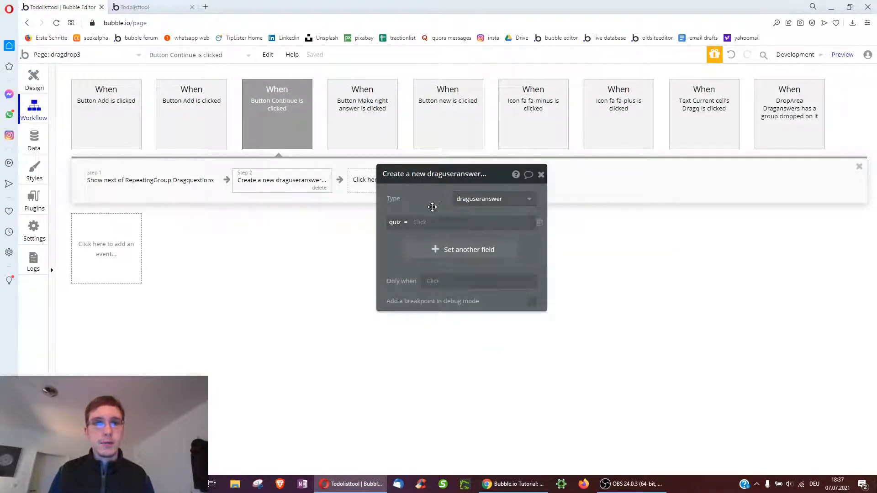
Set quiz to a search for Dragquizzes whose list of questions contains Current cell's Dragquestions
{"action": "left_click", "coordinate": [422, 223]}
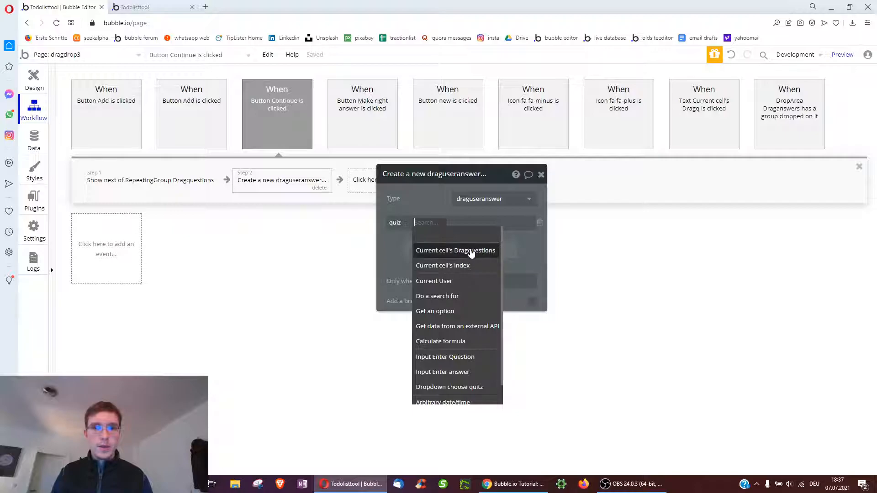
{"action": "left_click", "coordinate": [438, 296]}
{"action": "left_click", "coordinate": [312, 196]}
{"action": "type", "text": "quiz"}
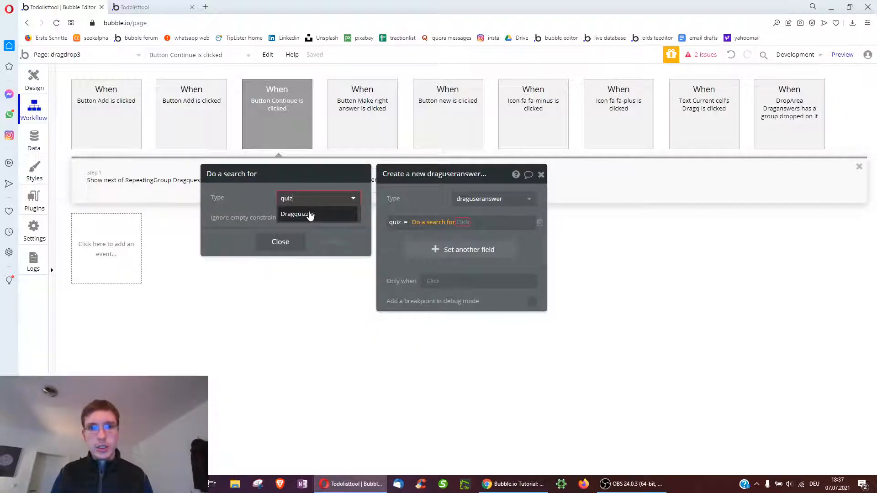
{"action": "left_click", "coordinate": [310, 216]}
{"action": "left_click", "coordinate": [234, 232]}
{"action": "left_click", "coordinate": [223, 227]}
{"action": "left_click", "coordinate": [234, 233]}
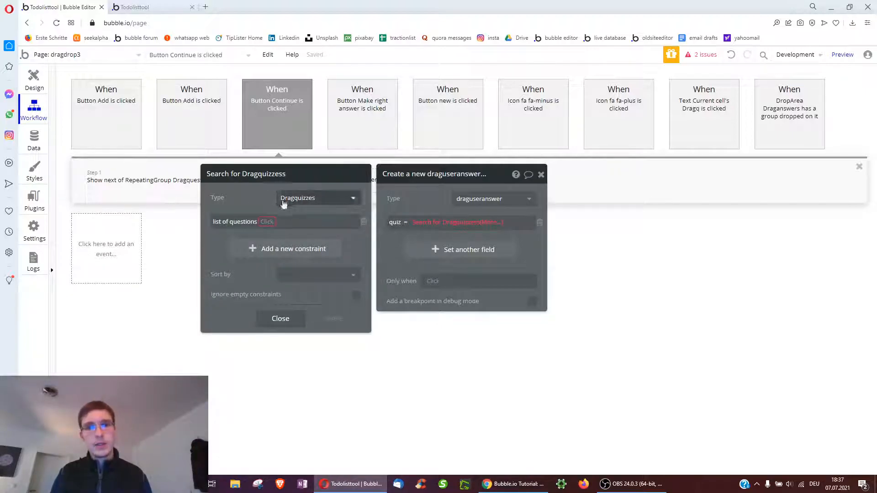
{"action": "left_click", "coordinate": [267, 222]}
{"action": "left_click", "coordinate": [273, 234]}
{"action": "left_click", "coordinate": [293, 222]}
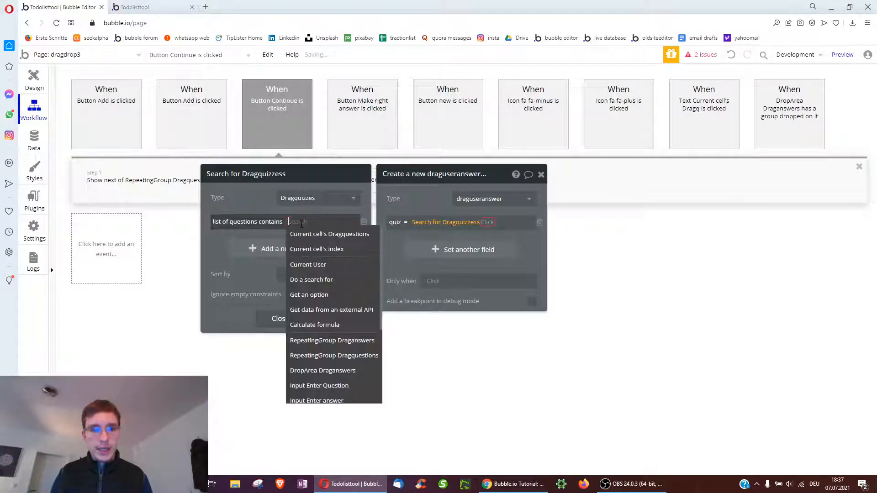
{"action": "left_click", "coordinate": [305, 220]}
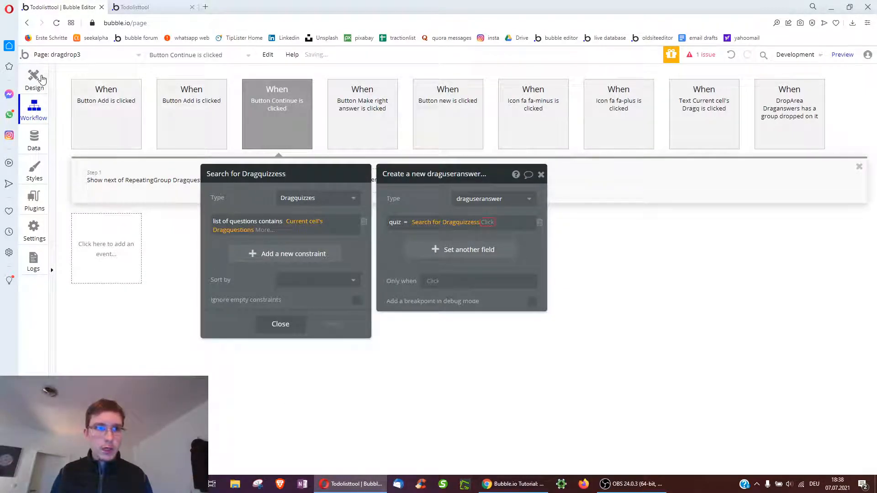
Take only the first item of the Dragquizzes search as the quiz value
{"action": "left_click", "coordinate": [41, 79]}
{"action": "left_click", "coordinate": [32, 111]}
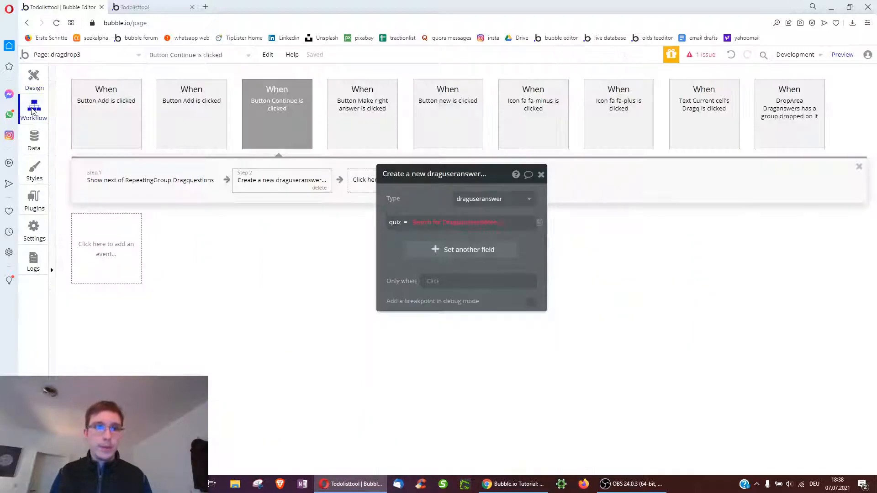
{"action": "left_click", "coordinate": [491, 223]}
{"action": "left_click", "coordinate": [499, 277]}
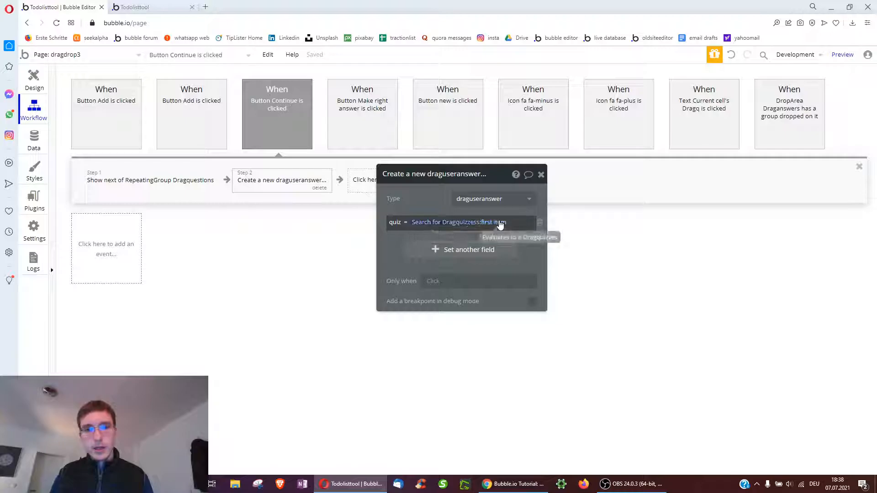
{"action": "left_click", "coordinate": [453, 228]}
Create an 'answer selected' Draganswers field and set it to dragdrop3's answer selected
{"action": "left_click", "coordinate": [430, 249]}
{"action": "left_click", "coordinate": [391, 245]}
{"action": "left_click", "coordinate": [412, 273]}
{"action": "type", "text": "a"}
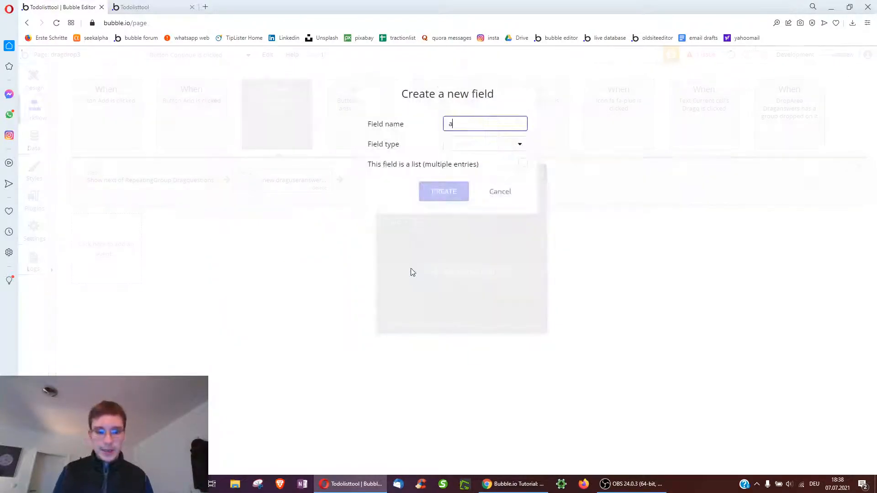
{"action": "type", "text": "nswer selected"}
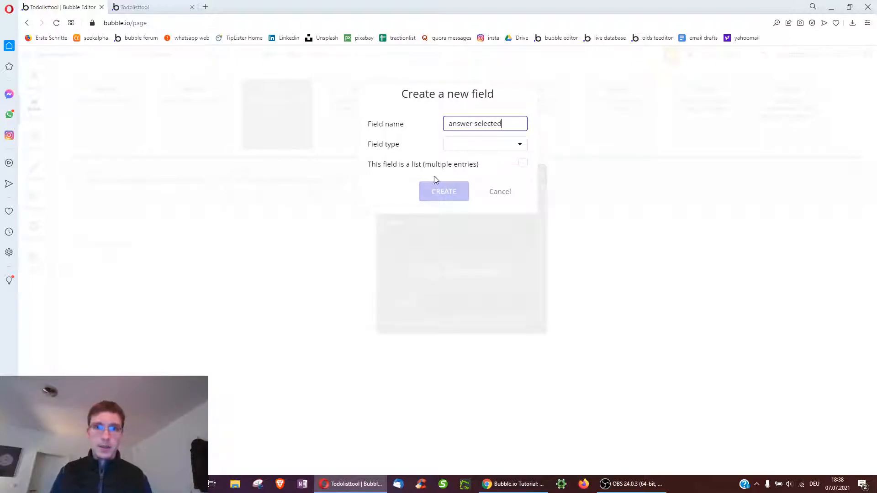
{"action": "left_click", "coordinate": [455, 146]}
{"action": "scroll", "coordinate": [488, 233], "scroll_direction": "down", "scroll_amount": 5}
{"action": "scroll", "coordinate": [488, 237], "scroll_direction": "down", "scroll_amount": 10}
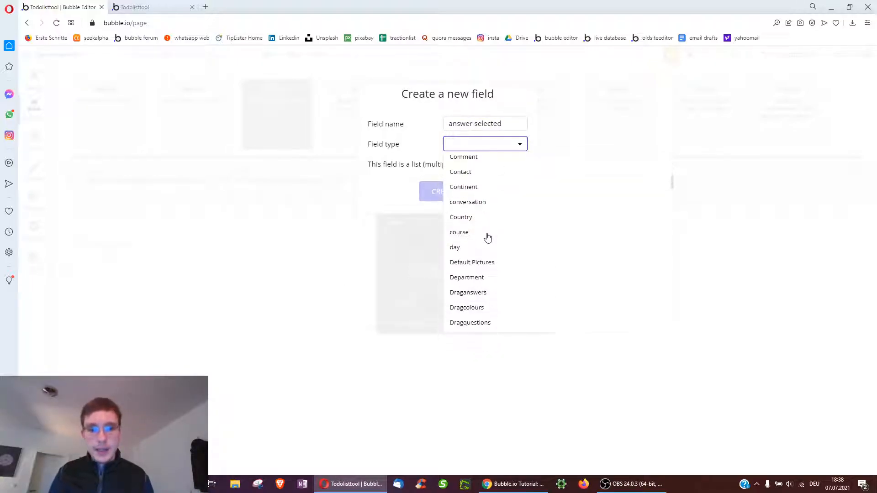
{"action": "scroll", "coordinate": [487, 238], "scroll_direction": "up", "scroll_amount": 3}
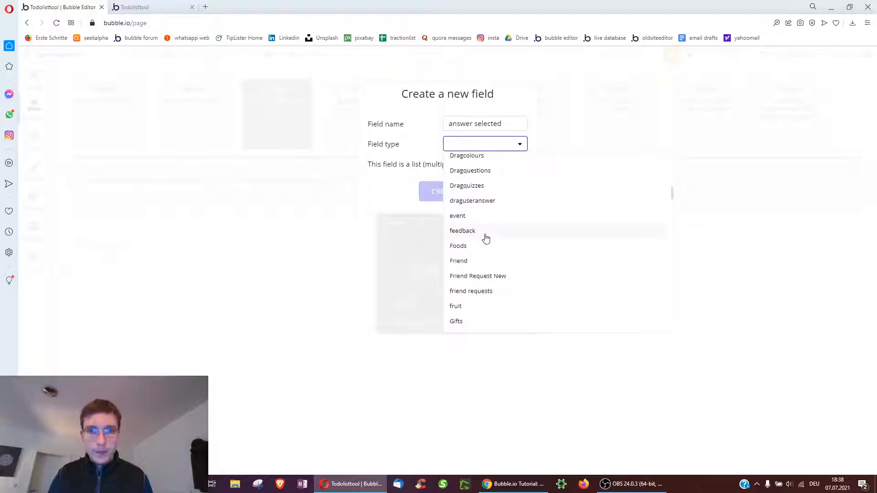
{"action": "scroll", "coordinate": [484, 269], "scroll_direction": "up", "scroll_amount": 1}
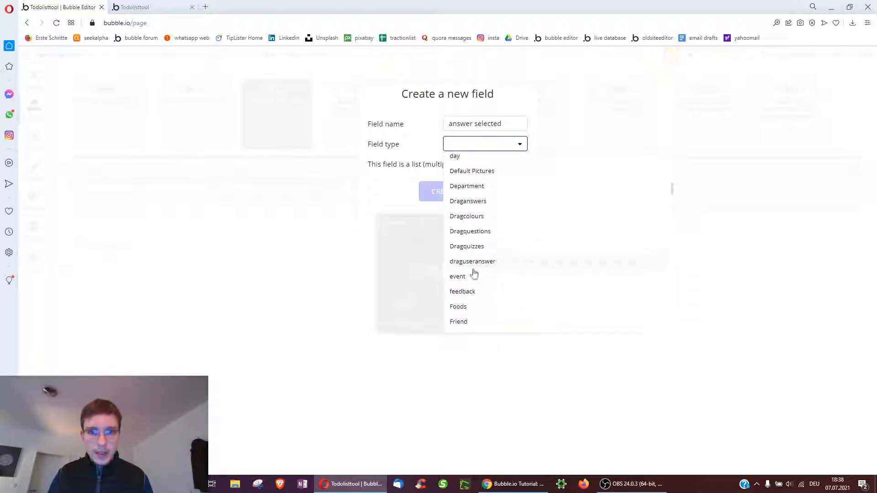
{"action": "left_click", "coordinate": [484, 207]}
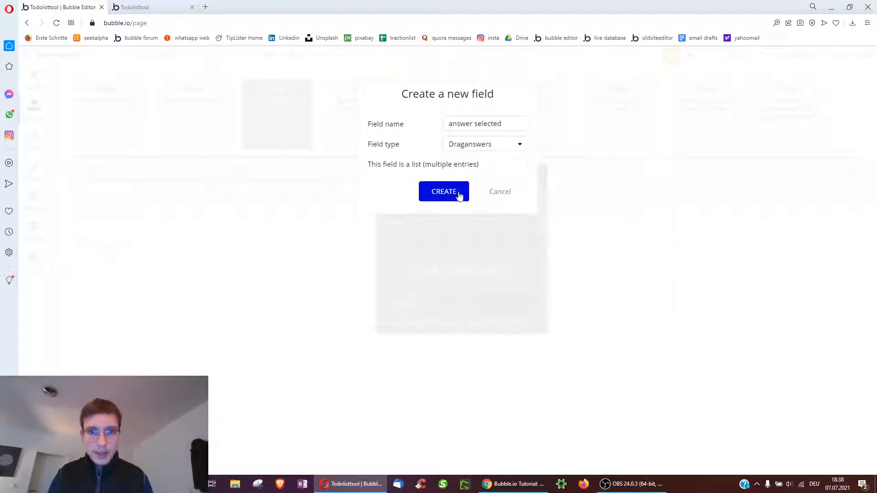
{"action": "left_click", "coordinate": [459, 194]}
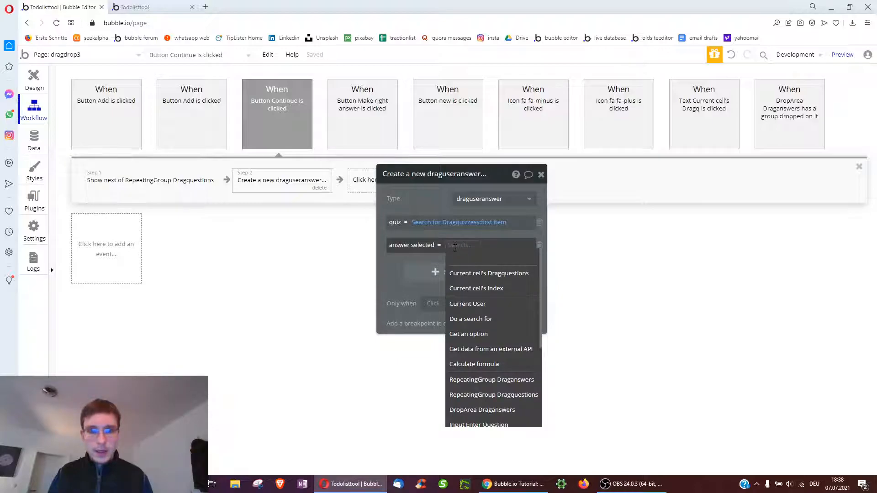
{"action": "type", "text": "drag"}
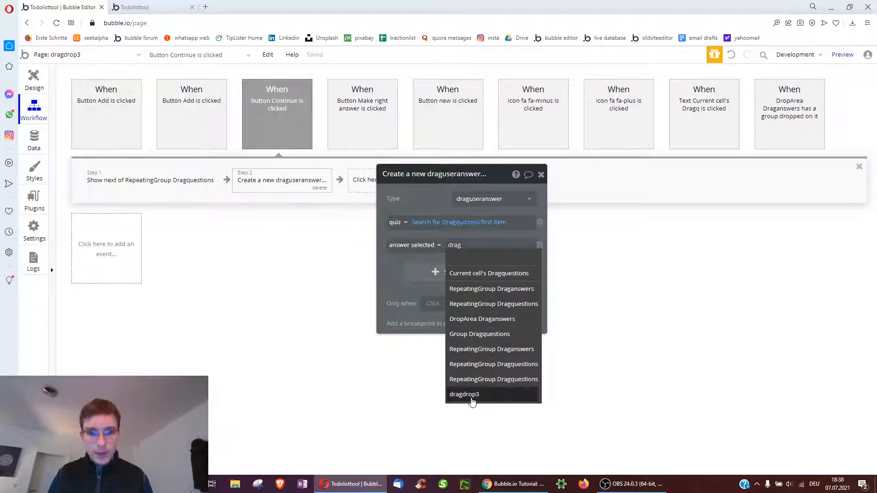
{"action": "left_click", "coordinate": [471, 398]}
{"action": "left_click", "coordinate": [525, 259]}
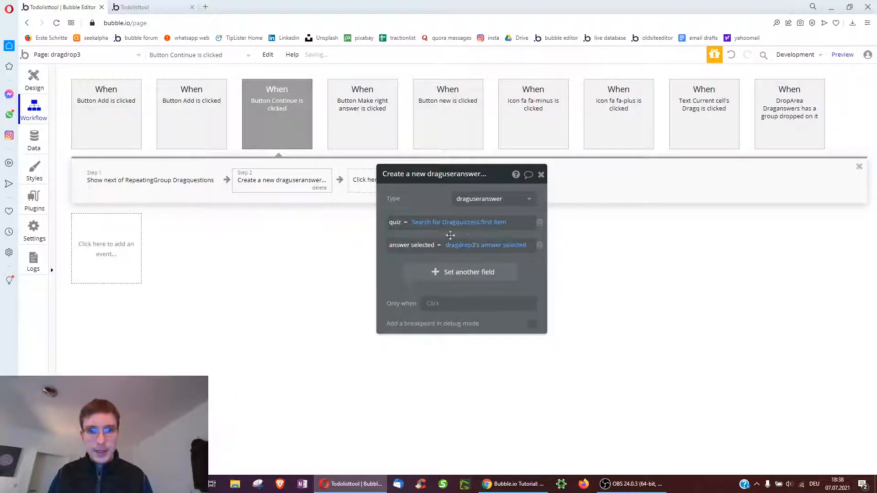
Add a Dragquestions field 'question' set to the current cell's Dragquestions
{"action": "left_click", "coordinate": [445, 274]}
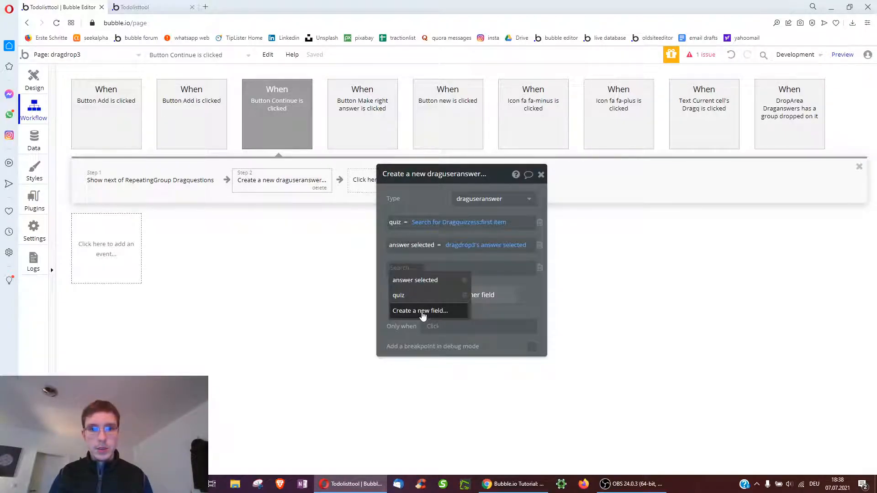
{"action": "left_click", "coordinate": [423, 313]}
{"action": "type", "text": "question"}
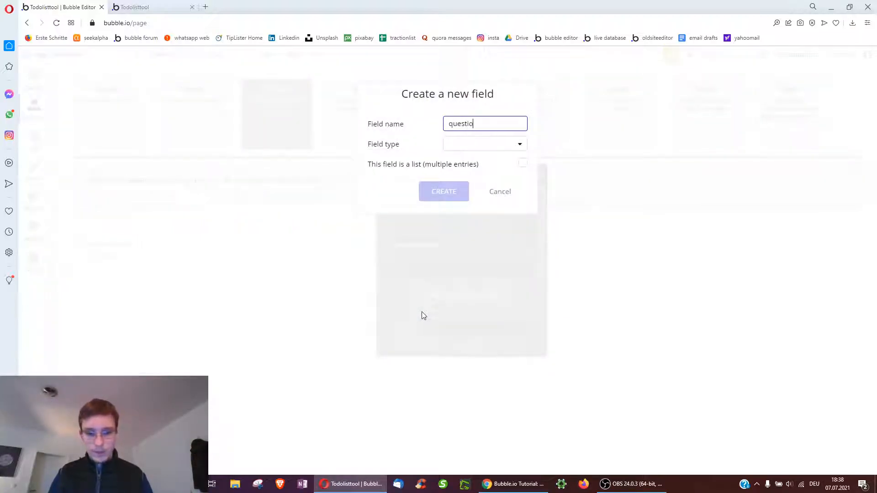
{"action": "left_click", "coordinate": [457, 144]}
{"action": "scroll", "coordinate": [479, 268], "scroll_direction": "down", "scroll_amount": 2}
{"action": "scroll", "coordinate": [480, 268], "scroll_direction": "down", "scroll_amount": 8}
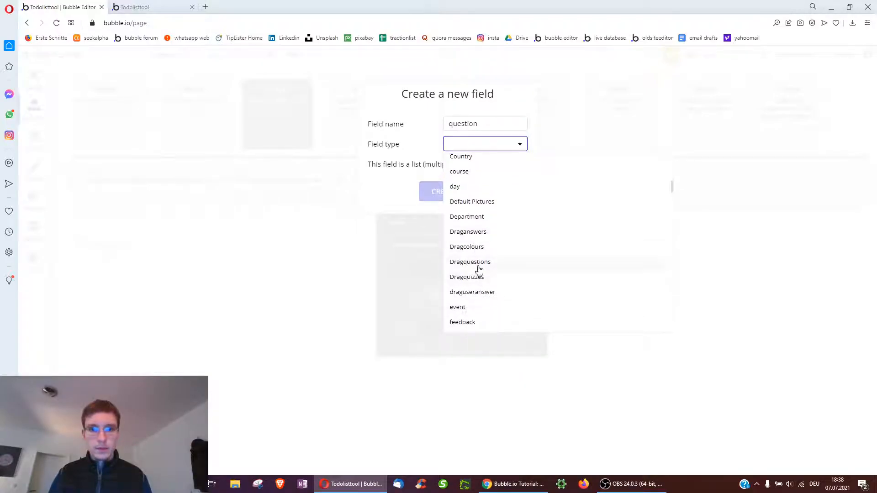
{"action": "left_click", "coordinate": [479, 269]}
{"action": "left_click", "coordinate": [449, 196]}
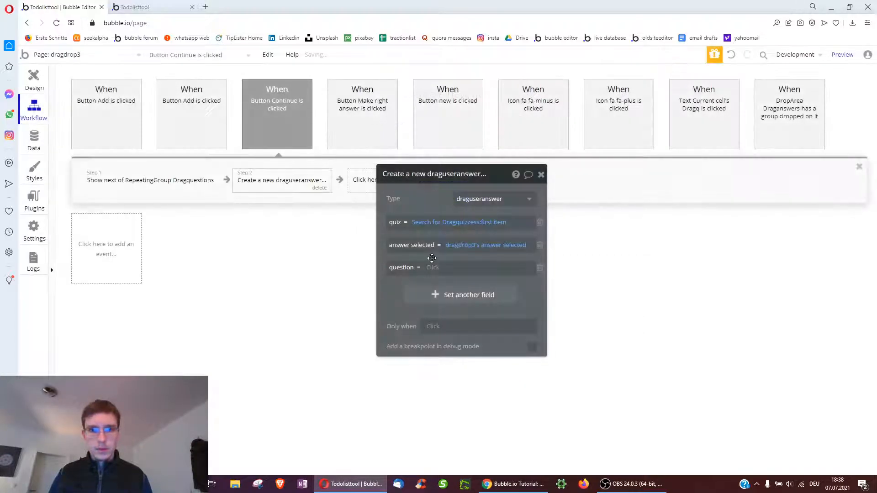
{"action": "left_click", "coordinate": [431, 268]}
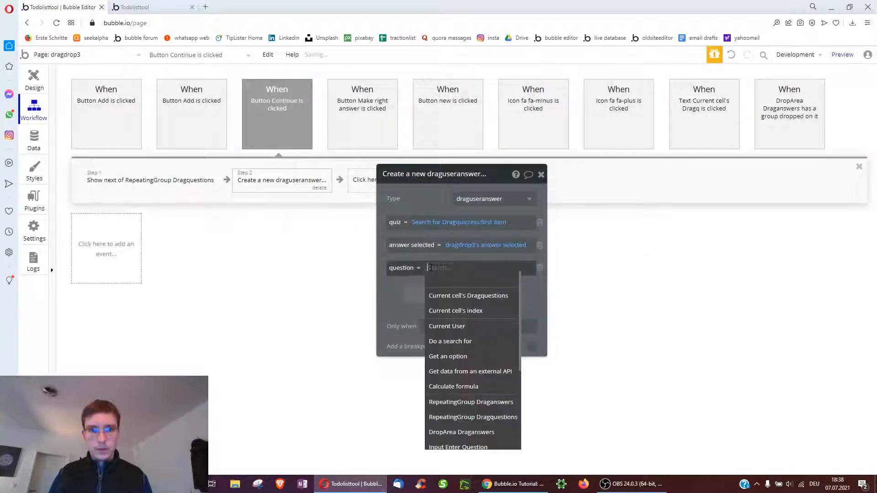
{"action": "left_click", "coordinate": [439, 296]}
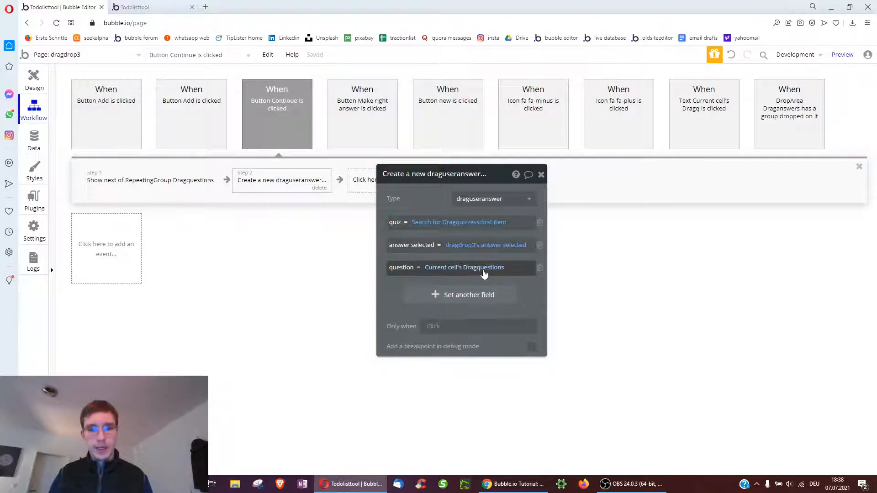
Create a number field 'points' on draguseranswer, leaving it unset in this action
{"action": "left_click", "coordinate": [434, 306]}
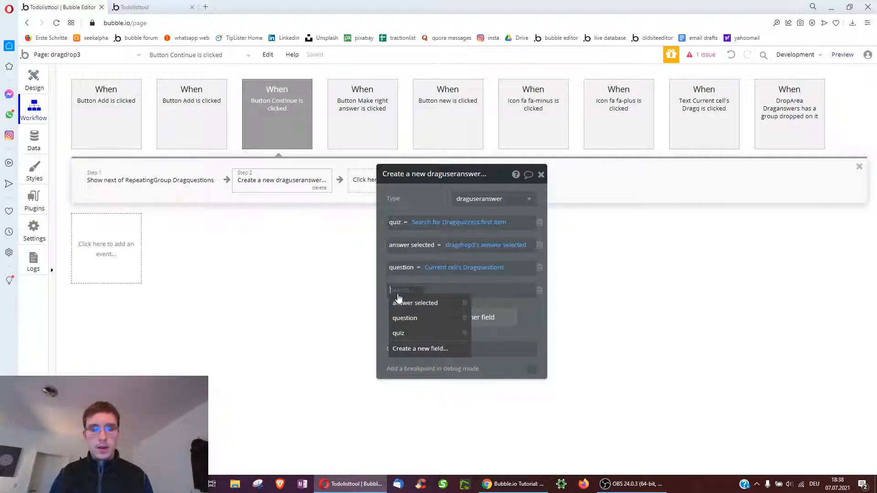
{"action": "left_click", "coordinate": [412, 351]}
{"action": "type", "text": "points"}
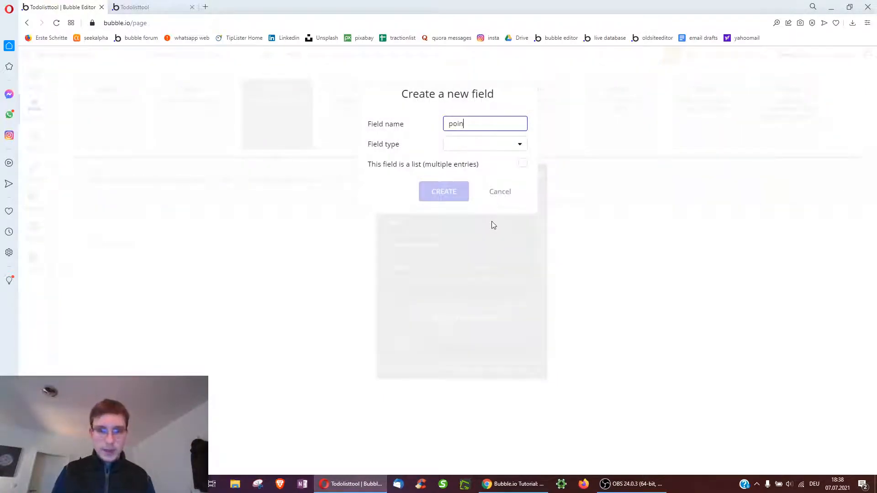
{"action": "left_click", "coordinate": [462, 145]}
{"action": "left_click", "coordinate": [463, 176]}
{"action": "left_click", "coordinate": [442, 191]}
{"action": "left_click", "coordinate": [540, 291]}
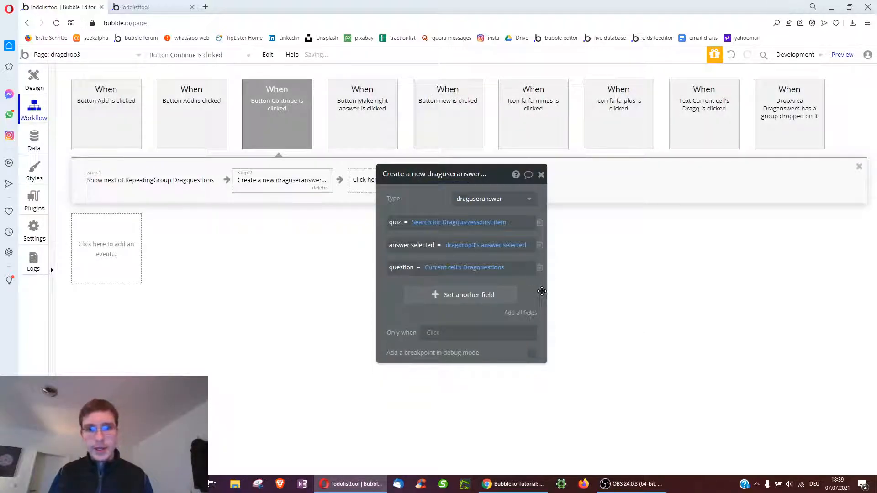
{"action": "left_click_drag", "start_coordinate": [413, 190], "coordinate": [479, 170]}
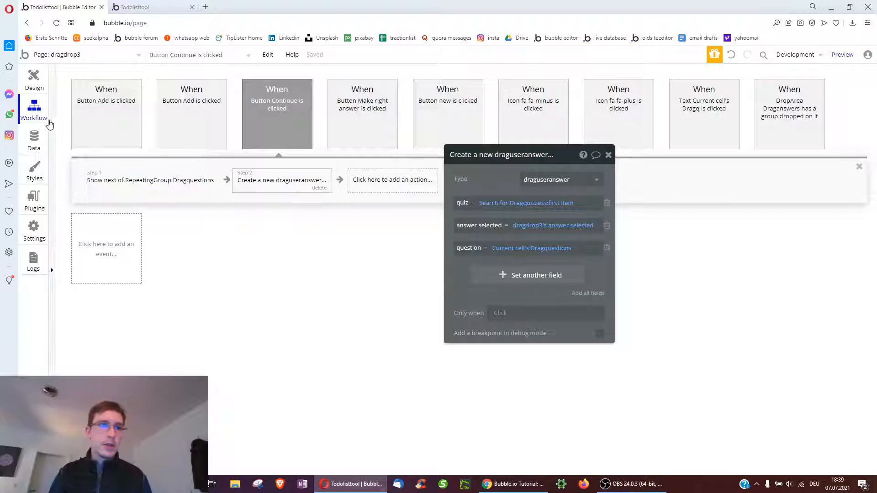
Check the fields of the draguseranswer data type
{"action": "left_click", "coordinate": [35, 139]}
{"action": "left_click", "coordinate": [90, 94]}
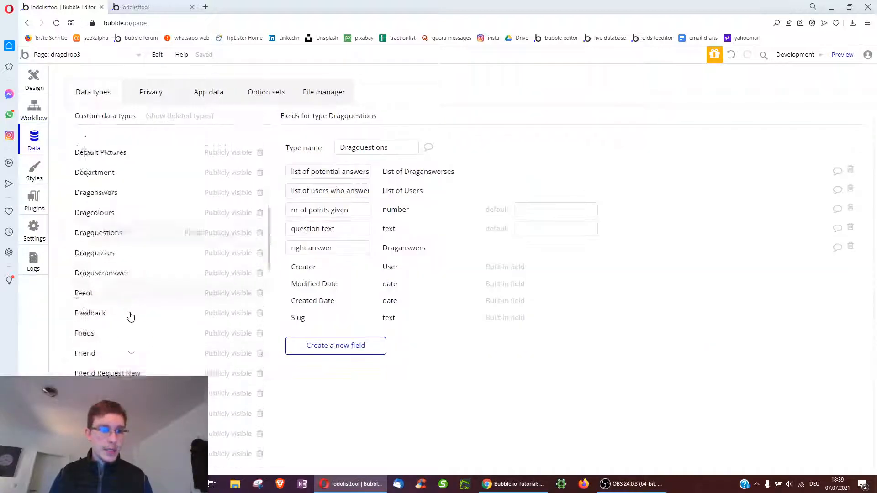
{"action": "left_click", "coordinate": [178, 242]}
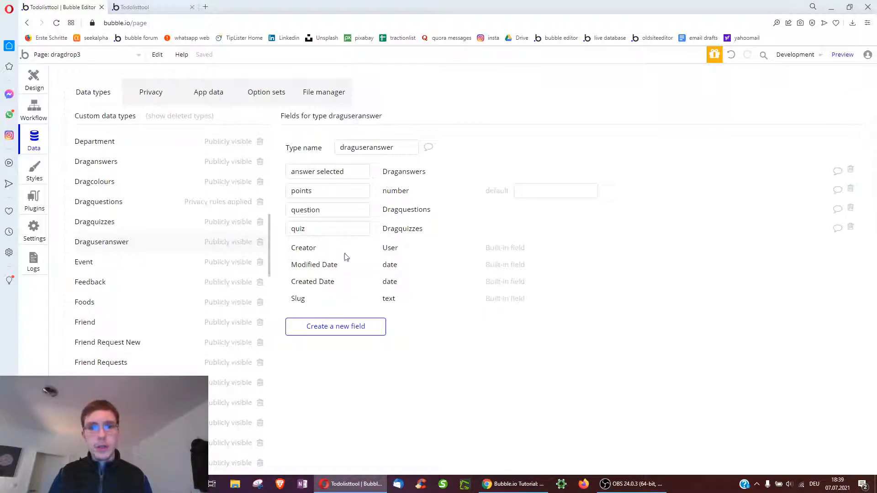
Return to the Continue button's workflow and start adding a new action
{"action": "left_click", "coordinate": [46, 86]}
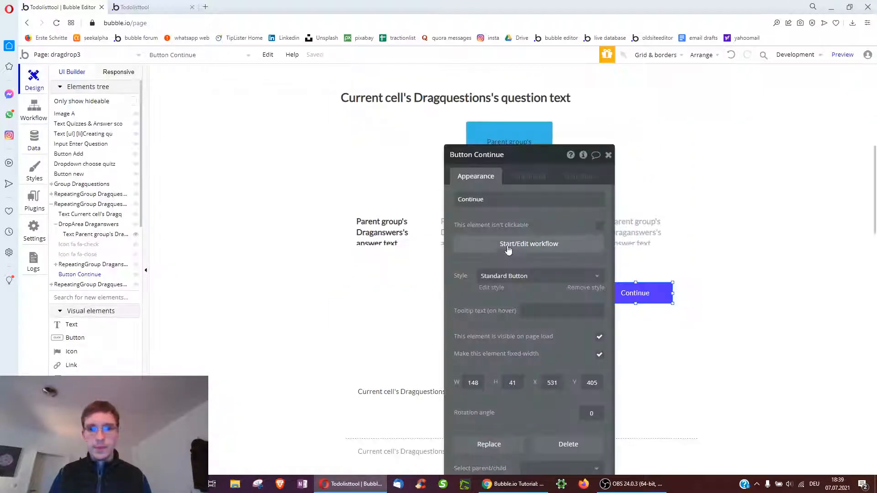
{"action": "left_click", "coordinate": [491, 247]}
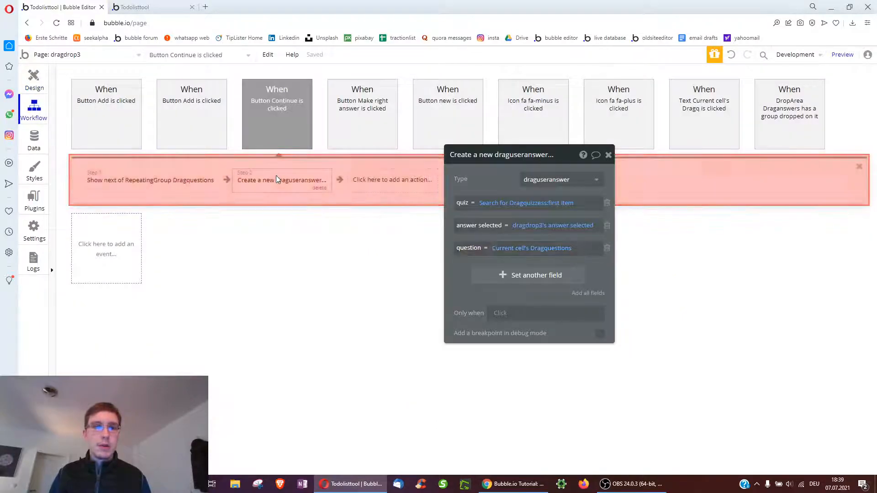
{"action": "left_click", "coordinate": [386, 180]}
{"action": "mouse_move", "coordinate": [393, 284]}
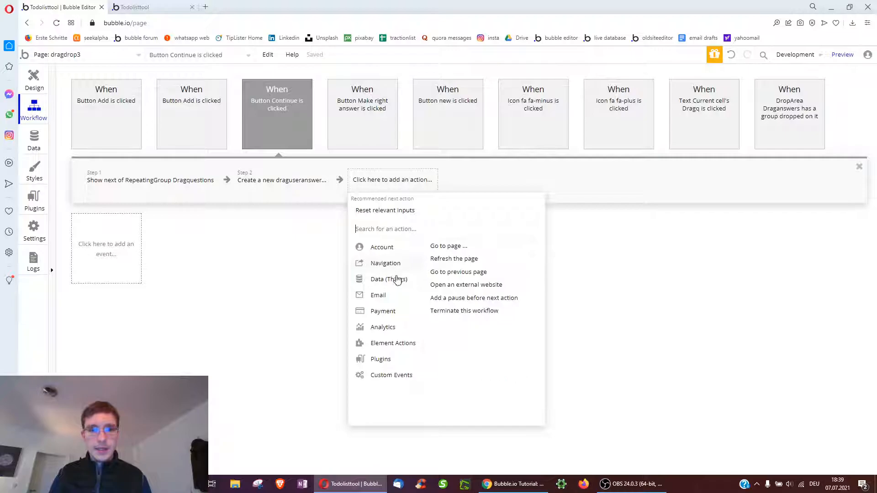
Add Step 3 changing step 2's draguseranswer, setting points to the question's nr of points given
{"action": "left_click", "coordinate": [438, 259]}
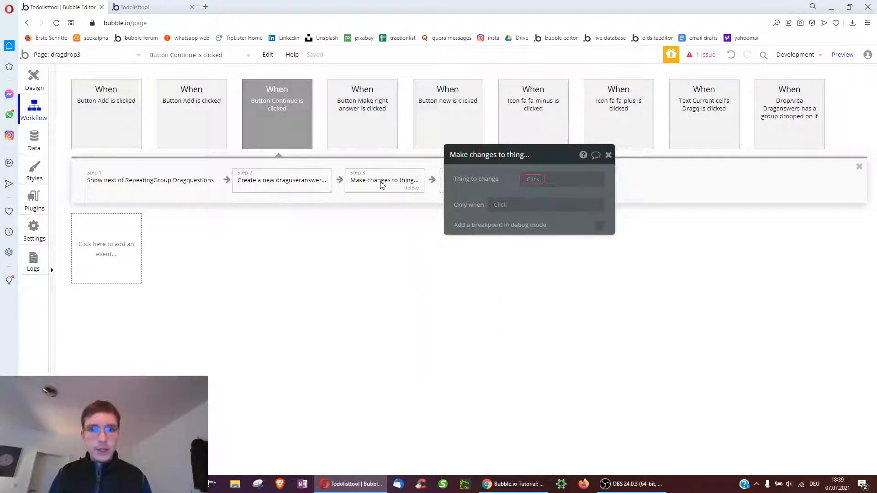
{"action": "left_click", "coordinate": [548, 180]}
{"action": "left_click", "coordinate": [553, 203]}
{"action": "left_click", "coordinate": [289, 183]}
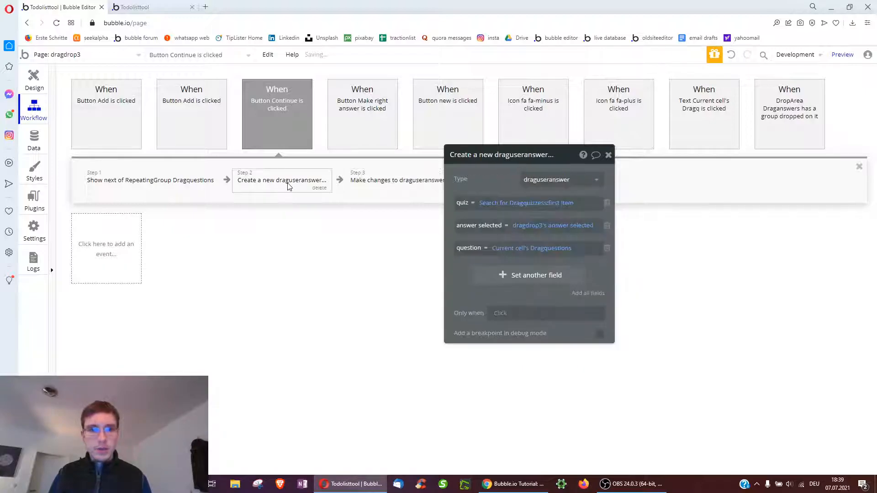
{"action": "left_click", "coordinate": [370, 185]}
{"action": "left_click", "coordinate": [494, 213]}
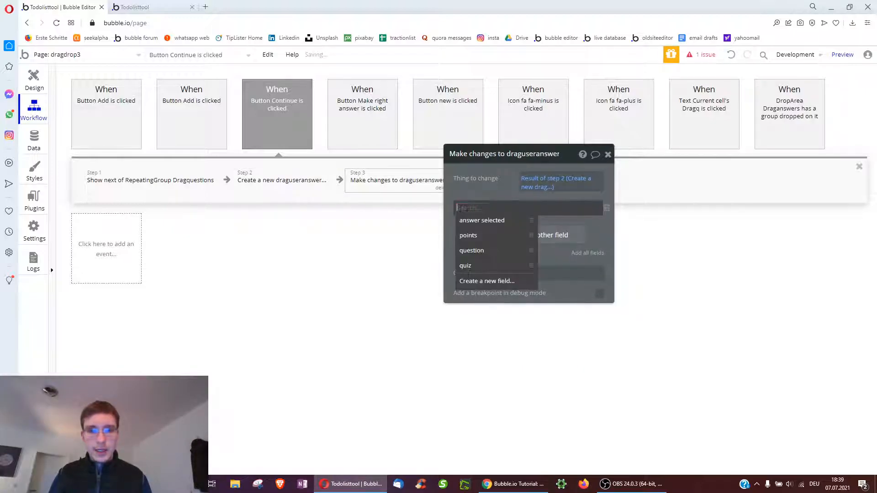
{"action": "left_click", "coordinate": [492, 247]}
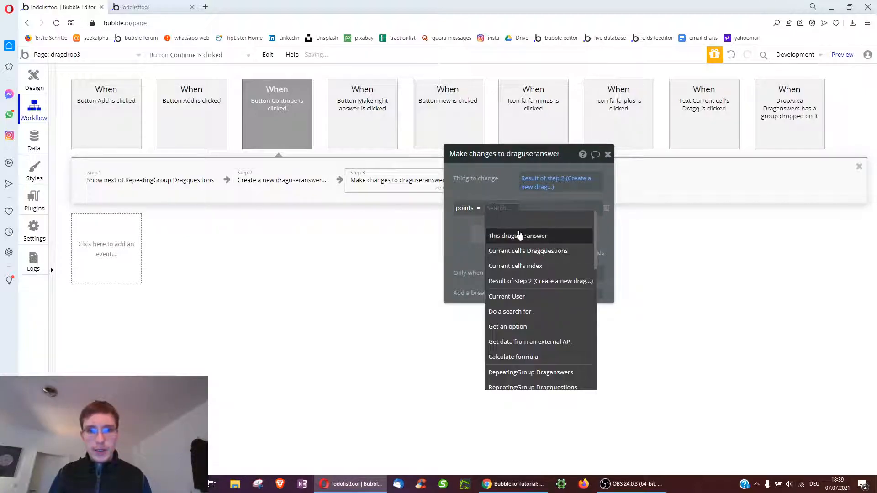
{"action": "left_click", "coordinate": [512, 251]}
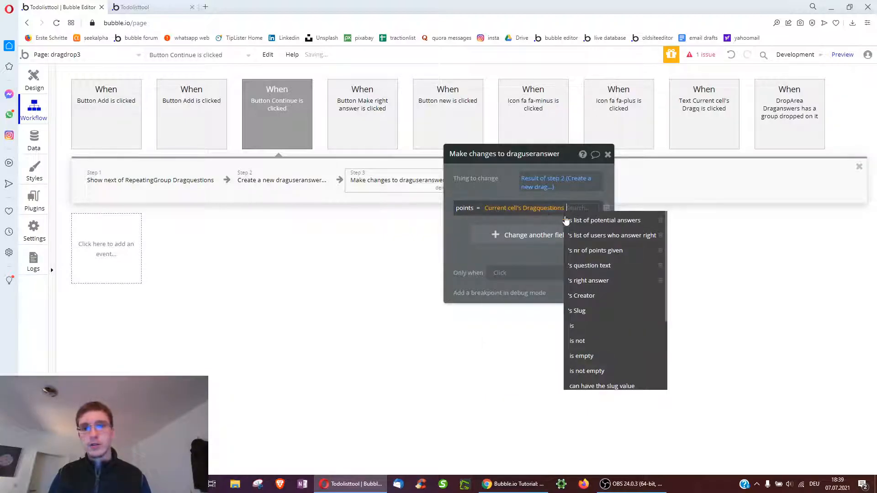
{"action": "left_click", "coordinate": [607, 252]}
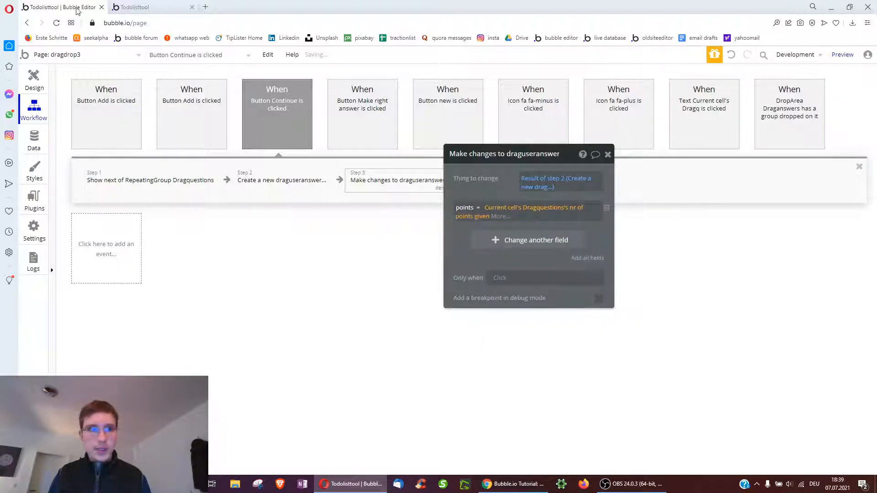
Test the Continue button in the running app preview
{"action": "left_click", "coordinate": [135, 7]}
{"action": "scroll", "coordinate": [189, 355], "scroll_direction": "down", "scroll_amount": 10}
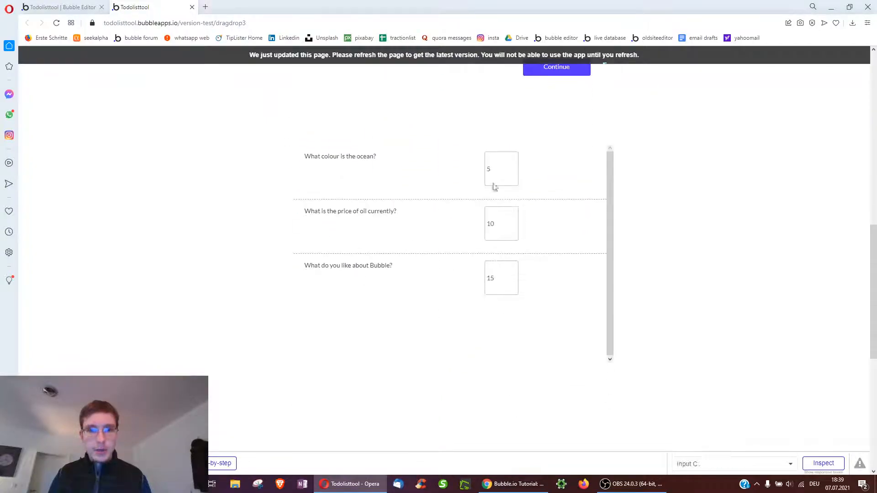
{"action": "scroll", "coordinate": [526, 222], "scroll_direction": "up", "scroll_amount": 4}
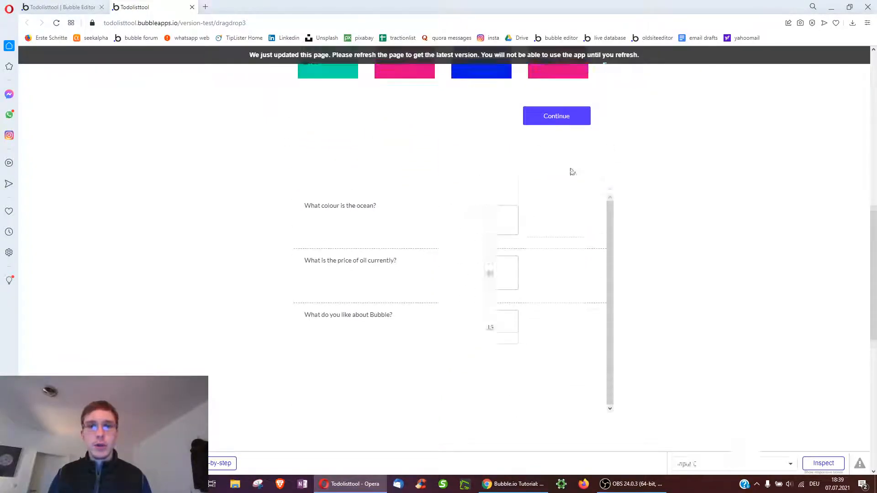
{"action": "left_click", "coordinate": [577, 224]}
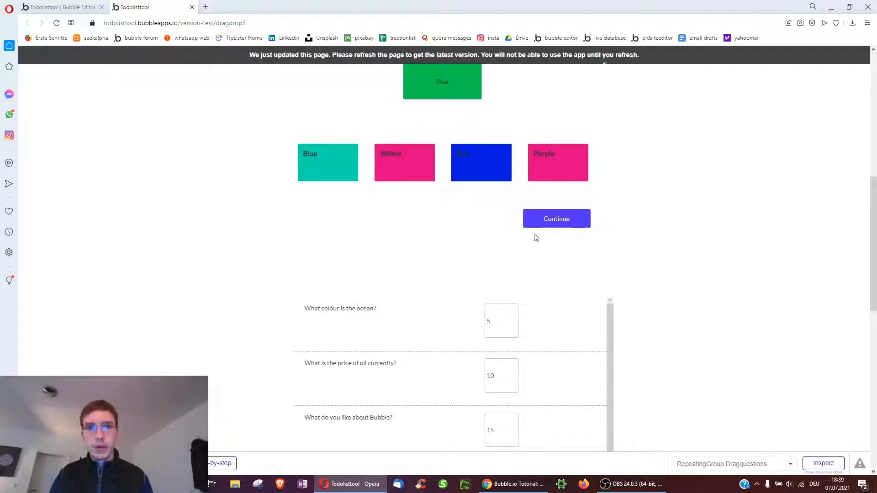
{"action": "key", "text": "ctrl+Tab"}
Run Step 3 only when dragdrop3's is right answer? is "yes"
{"action": "left_click", "coordinate": [511, 276]}
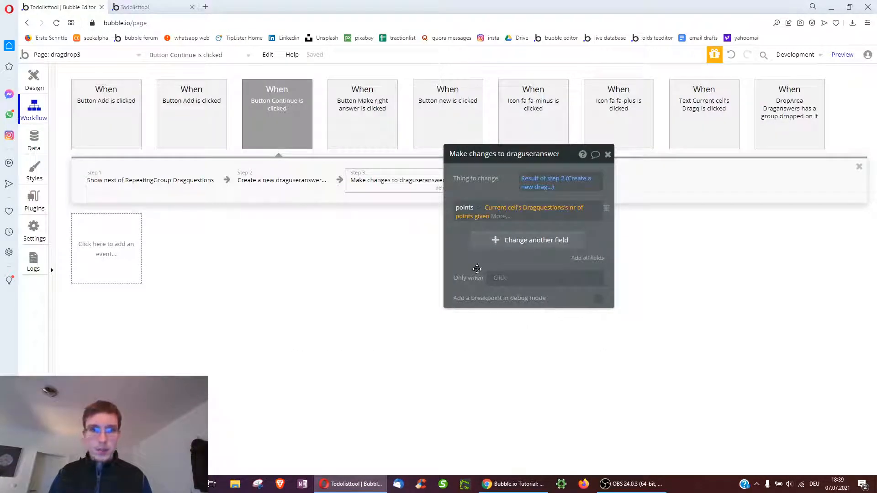
{"action": "type", "text": "drag"}
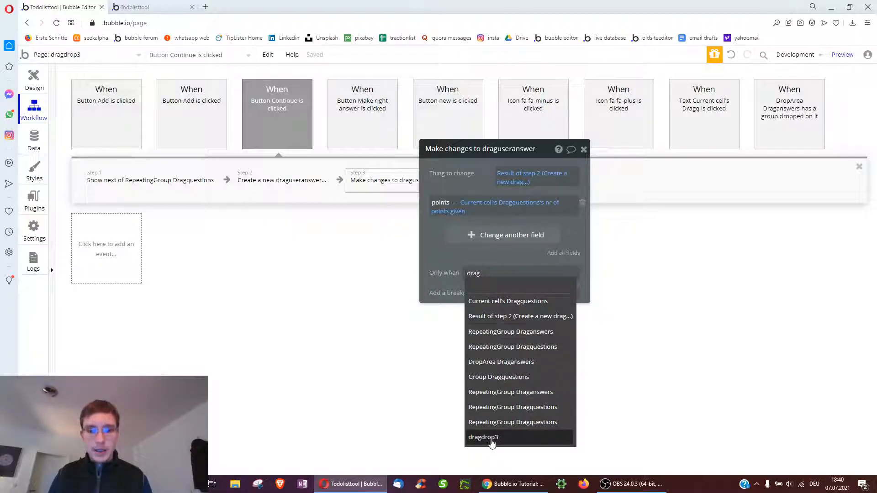
{"action": "left_click", "coordinate": [516, 436]}
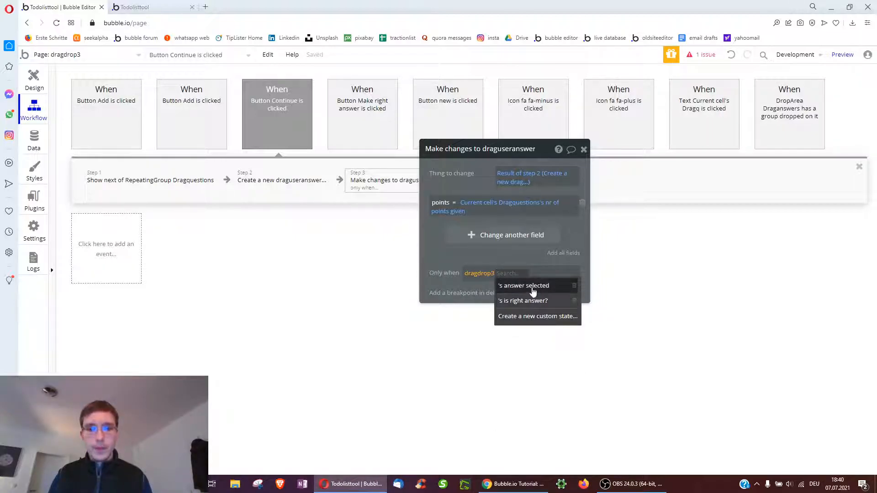
{"action": "left_click", "coordinate": [524, 301]}
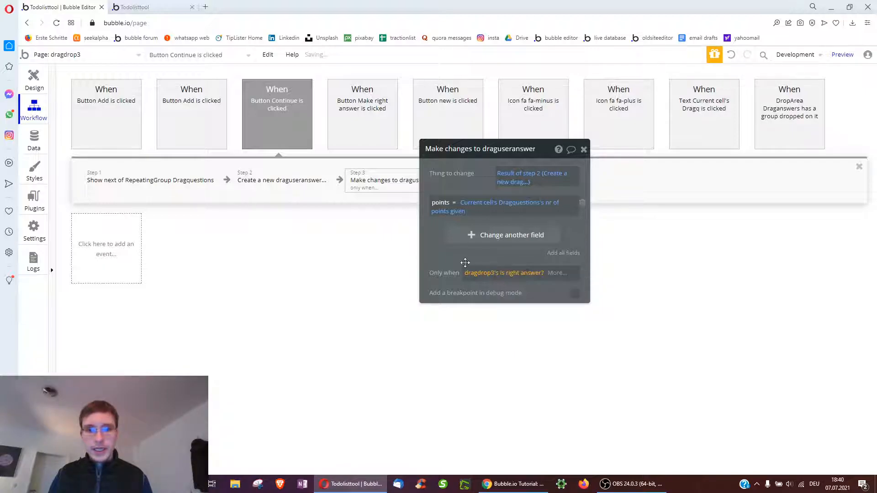
{"action": "left_click", "coordinate": [556, 276]}
{"action": "left_click", "coordinate": [508, 306]}
{"action": "left_click", "coordinate": [455, 262]}
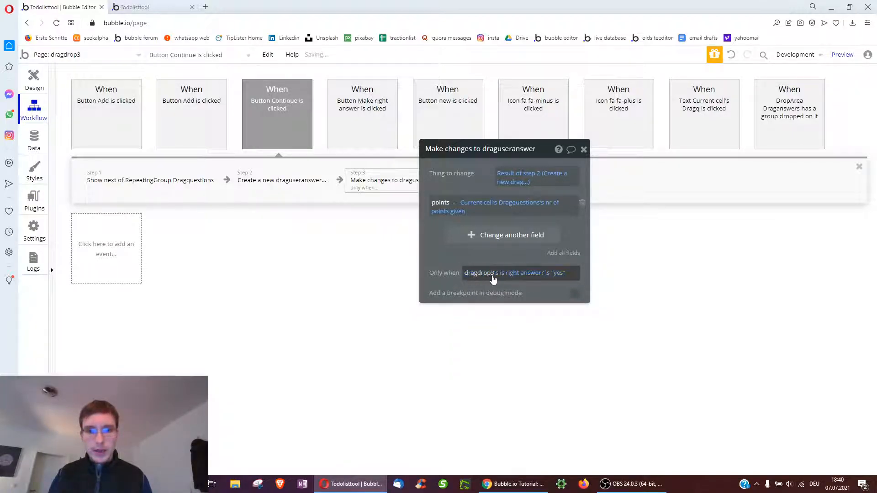
Copy Step 3 and paste it as Step 4
{"action": "left_click", "coordinate": [362, 188]}
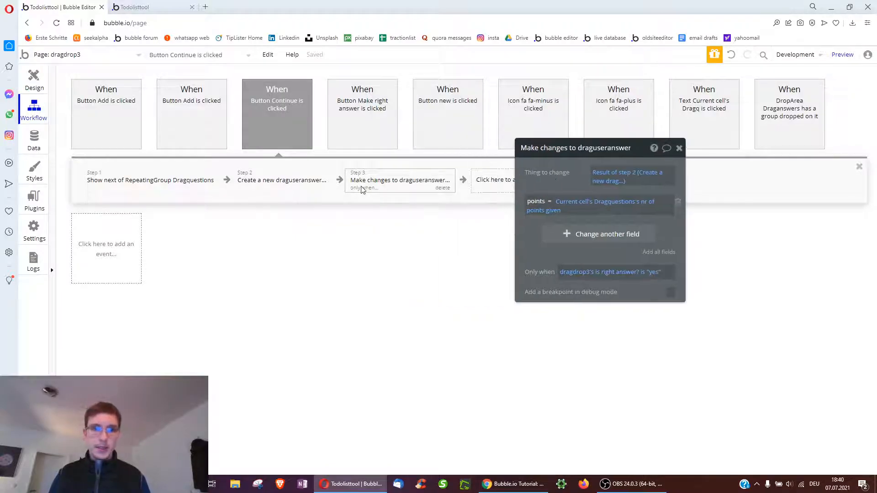
{"action": "right_click", "coordinate": [375, 185]}
{"action": "left_click", "coordinate": [396, 248]}
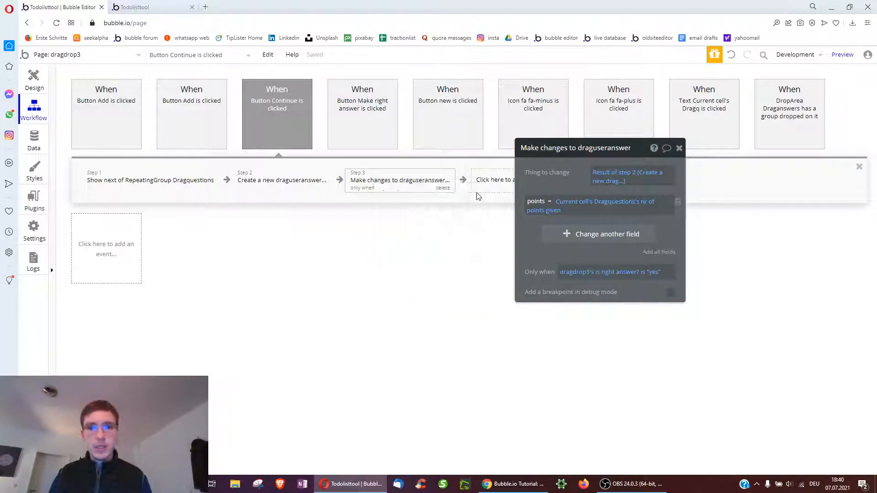
{"action": "right_click", "coordinate": [480, 180]}
{"action": "left_click", "coordinate": [486, 189]}
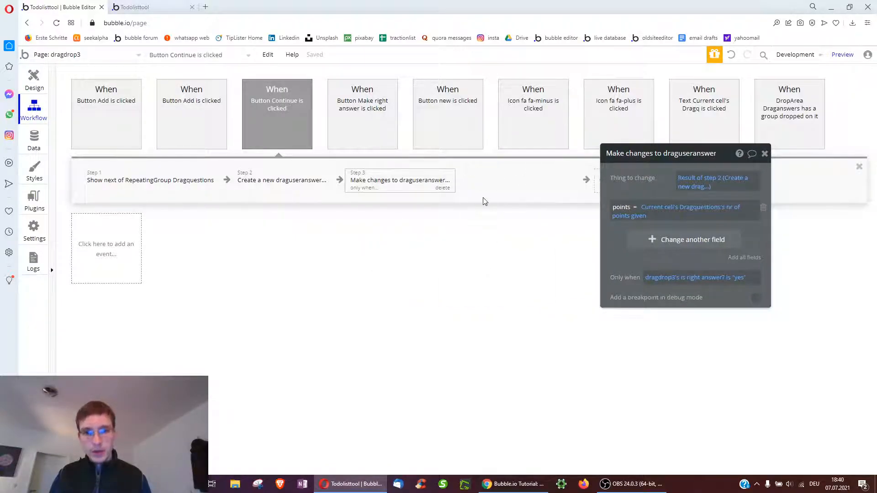
Make Step 4 change the Current User and clear the copied points value
{"action": "left_click", "coordinate": [713, 181]}
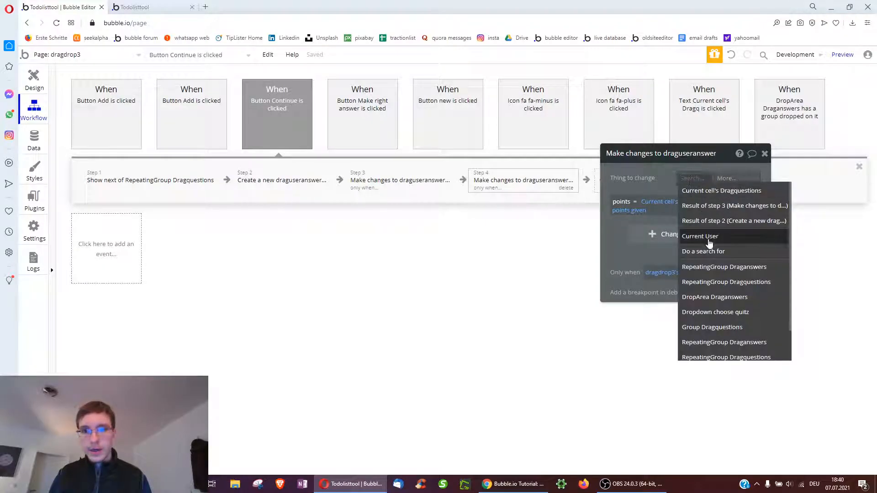
{"action": "left_click", "coordinate": [700, 237]}
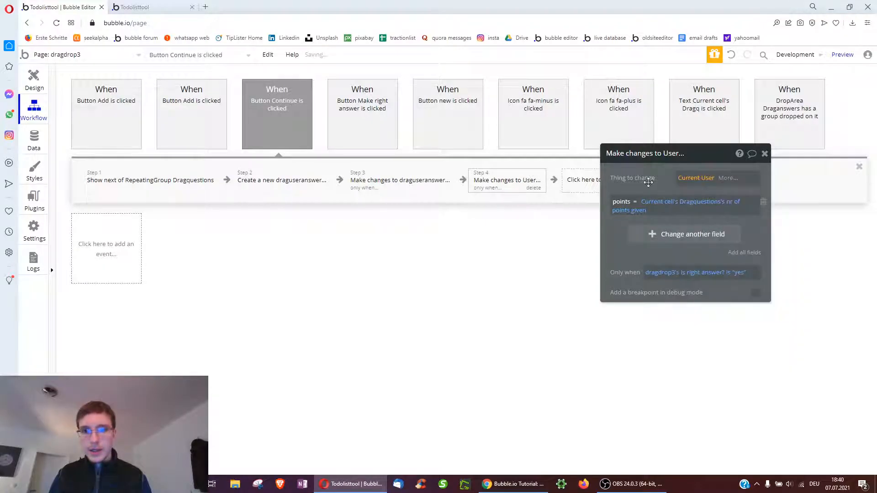
{"action": "right_click", "coordinate": [671, 205]}
{"action": "left_click", "coordinate": [703, 202]}
{"action": "left_click", "coordinate": [650, 204]}
{"action": "left_click", "coordinate": [633, 188]}
Create a new user number field 'quiz points' and remove the old points row
{"action": "left_click", "coordinate": [633, 229]}
{"action": "scroll", "coordinate": [649, 366], "scroll_direction": "down", "scroll_amount": 10}
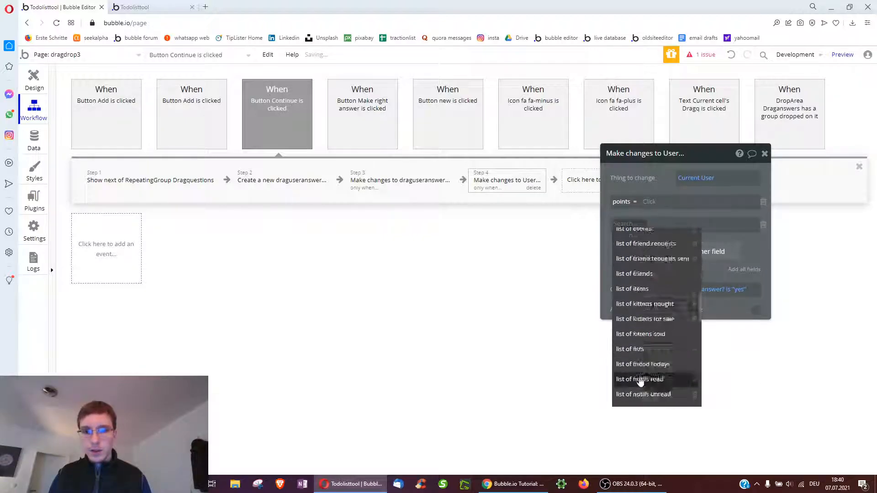
{"action": "scroll", "coordinate": [656, 386], "scroll_direction": "down", "scroll_amount": 3}
{"action": "left_click", "coordinate": [640, 396]}
{"action": "type", "text": "q"}
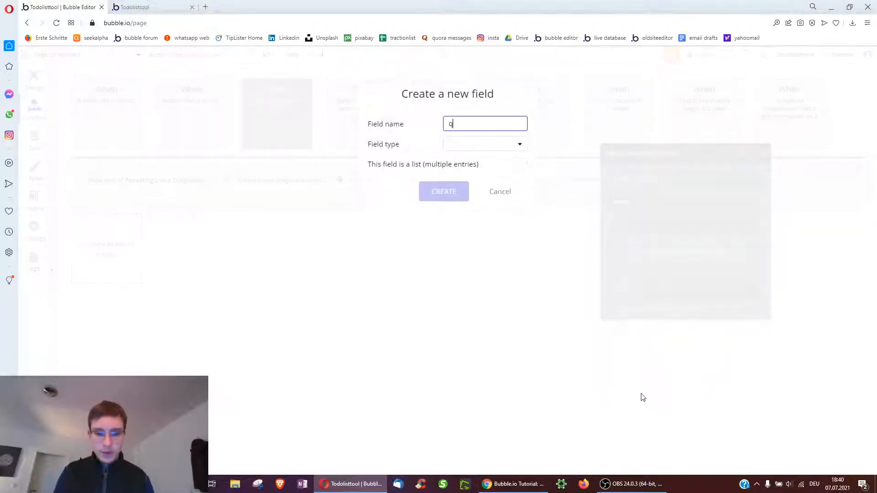
{"action": "type", "text": "uiz points"}
{"action": "left_click", "coordinate": [475, 144]}
{"action": "left_click", "coordinate": [461, 174]}
{"action": "left_click", "coordinate": [444, 191]}
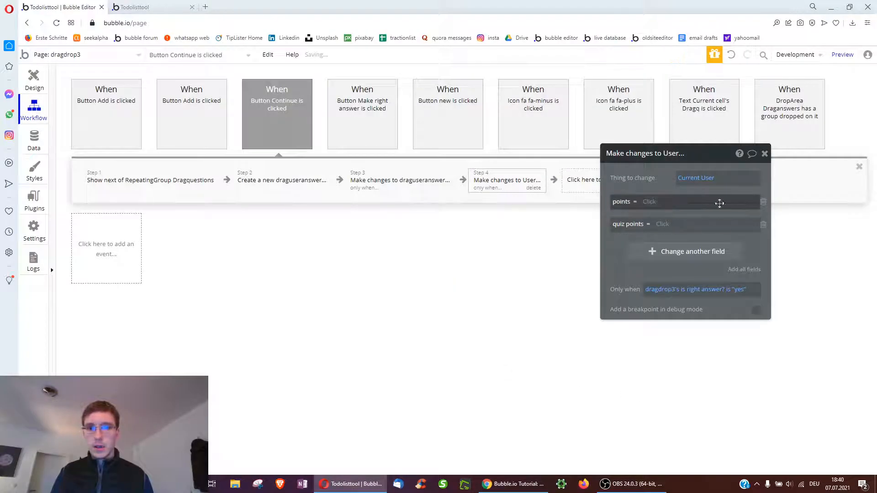
{"action": "left_click", "coordinate": [763, 206]}
Set quiz points to This User's quiz points plus the current question's nr of points given
{"action": "left_click", "coordinate": [668, 203]}
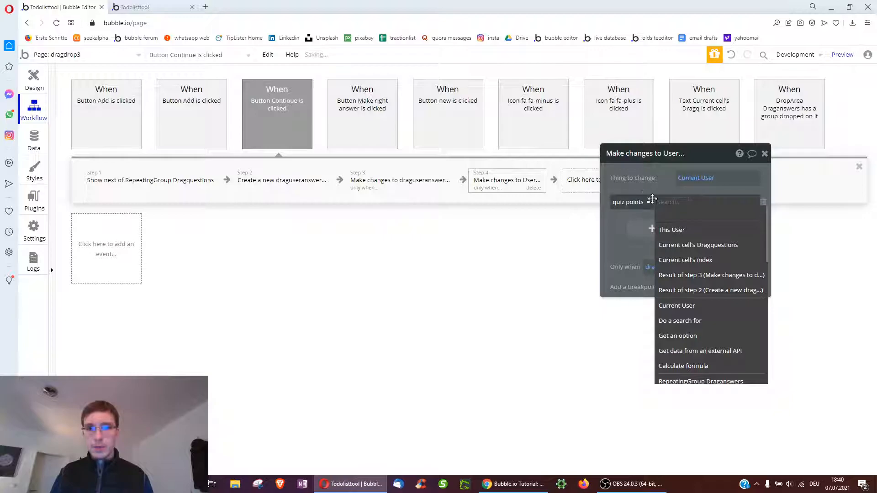
{"action": "left_click", "coordinate": [672, 230]}
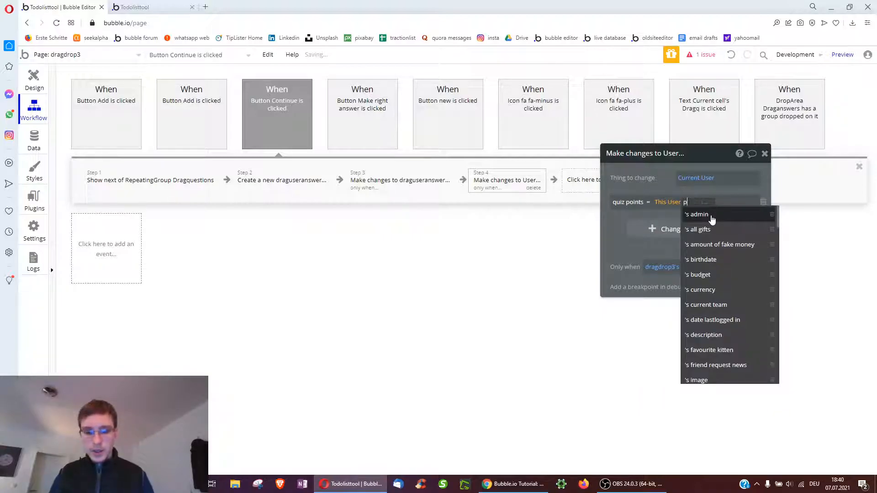
{"action": "type", "text": "po"}
{"action": "left_click", "coordinate": [723, 243]}
{"action": "left_click", "coordinate": [727, 204]}
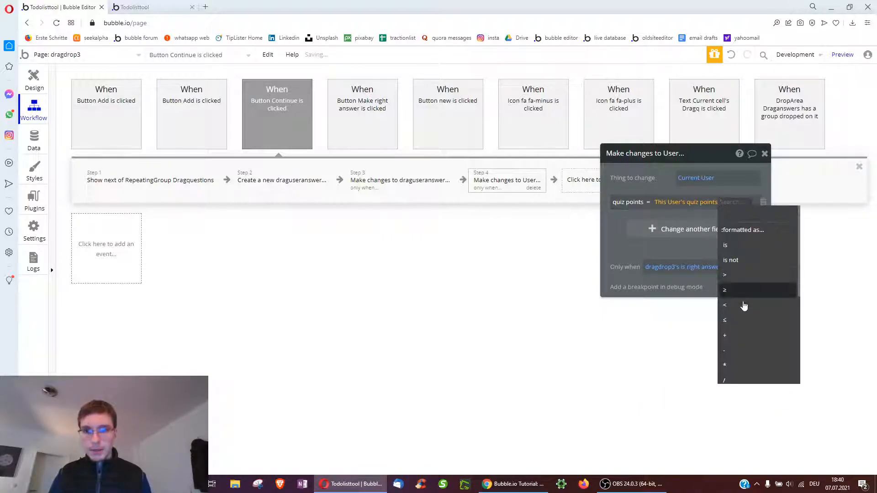
{"action": "left_click", "coordinate": [740, 336]}
{"action": "left_click", "coordinate": [675, 241]}
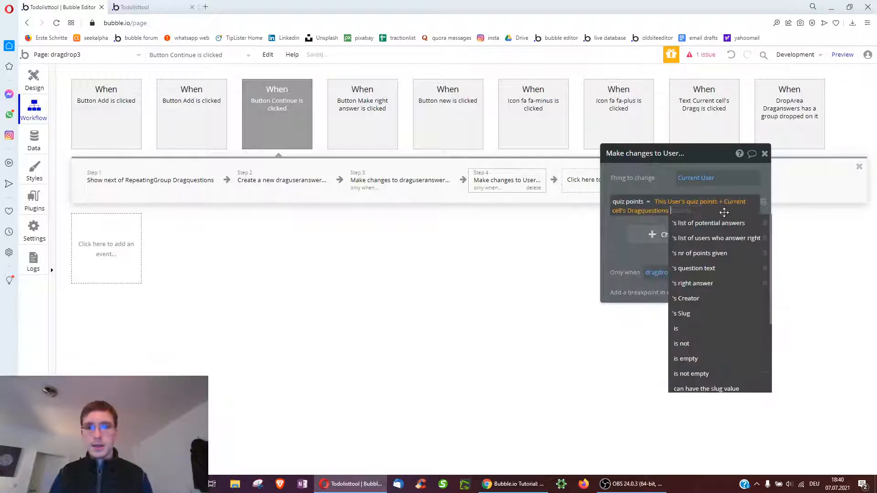
{"action": "left_click", "coordinate": [707, 255]}
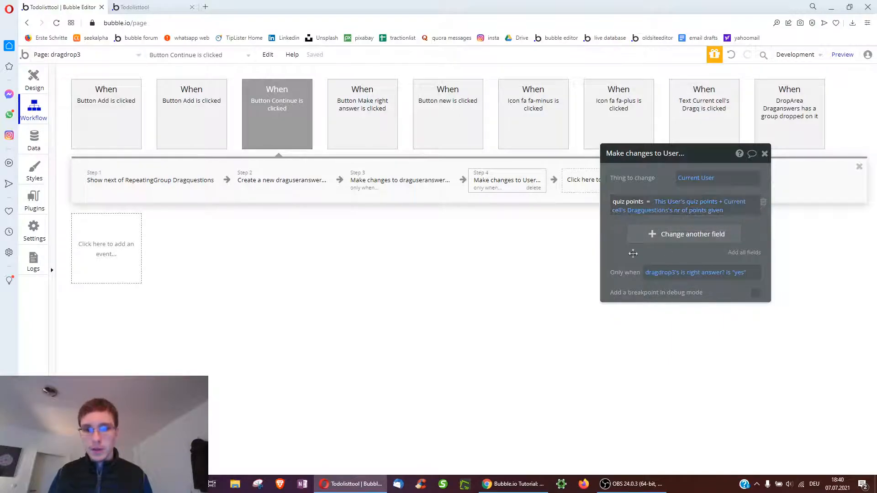
{"action": "left_click_drag", "start_coordinate": [691, 260], "coordinate": [676, 262]}
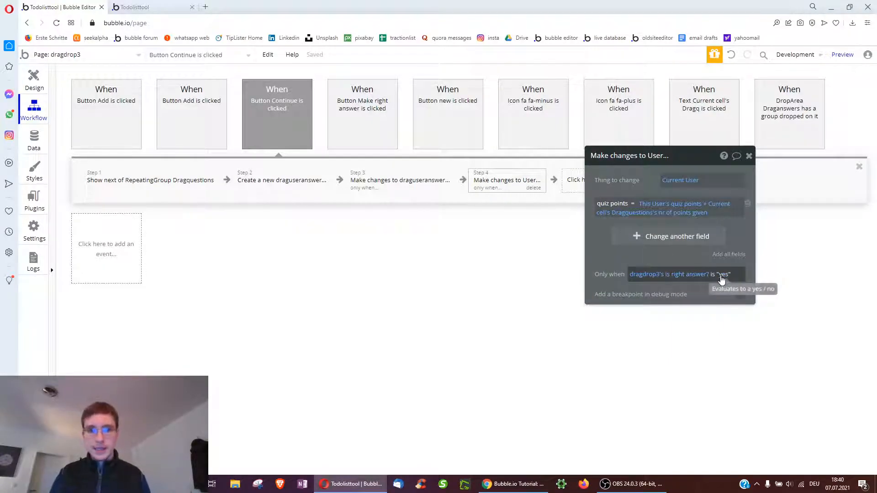
{"action": "left_click", "coordinate": [789, 124]}
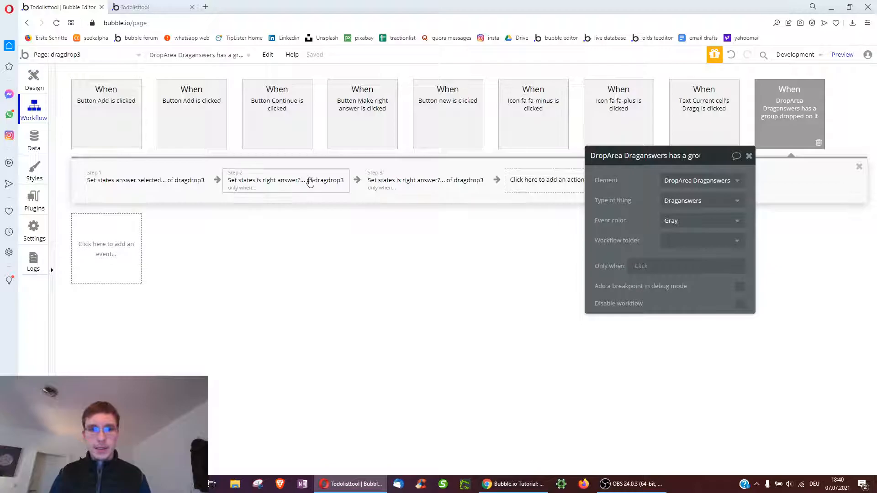
Check DropArea's Step 3, then open the Continue workflow's Step 4 and Step 2 draguseranswer settings
{"action": "left_click", "coordinate": [378, 182]}
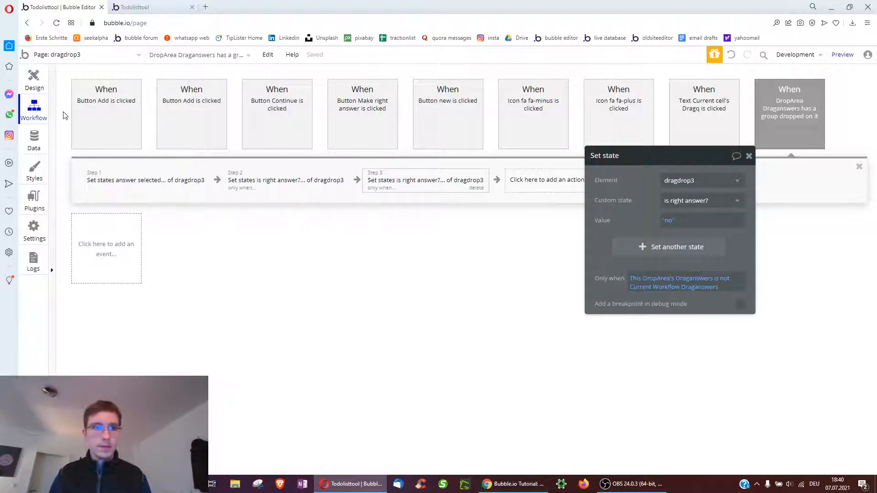
{"action": "left_click", "coordinate": [277, 110]}
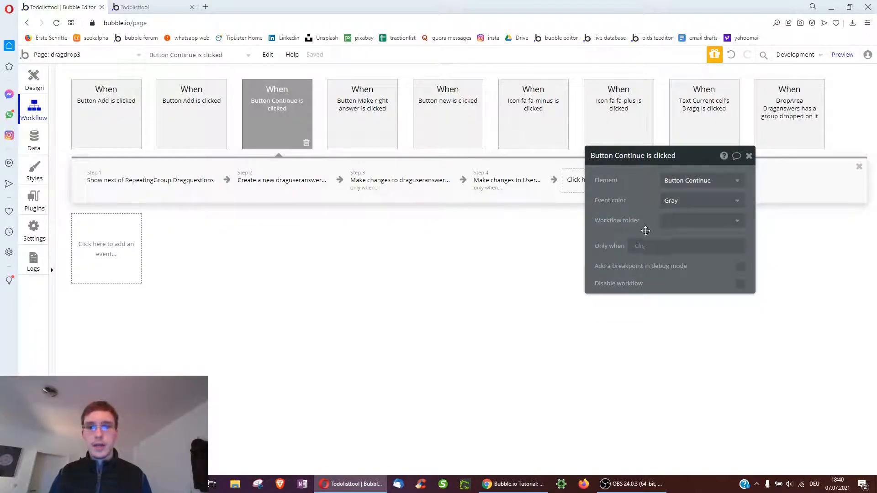
{"action": "left_click", "coordinate": [485, 180]}
{"action": "left_click_drag", "start_coordinate": [594, 178], "coordinate": [635, 175]}
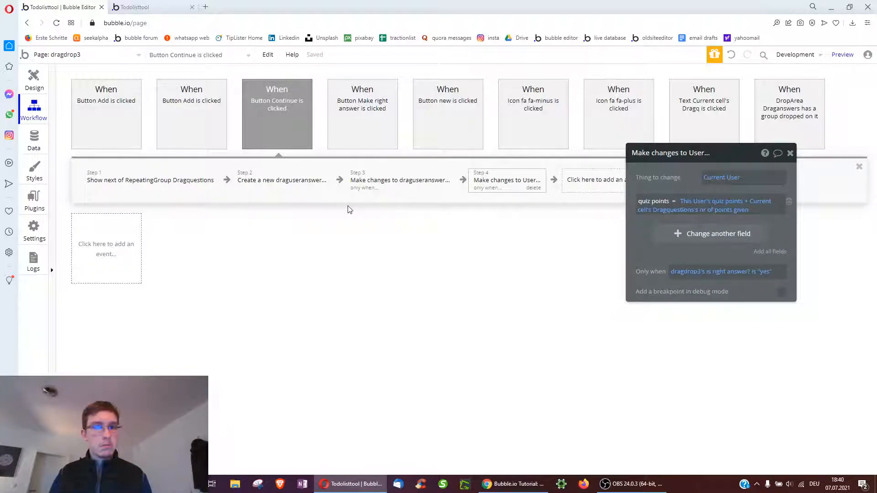
{"action": "left_click", "coordinate": [263, 183]}
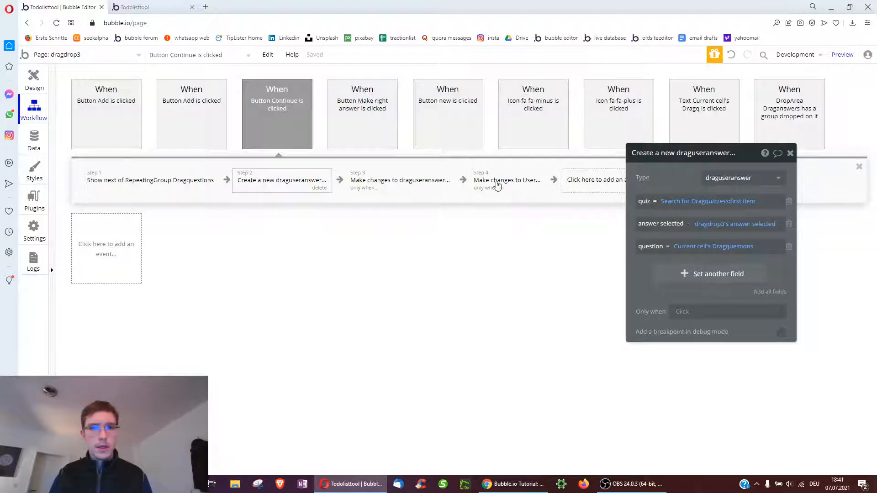
{"action": "left_click", "coordinate": [275, 180]}
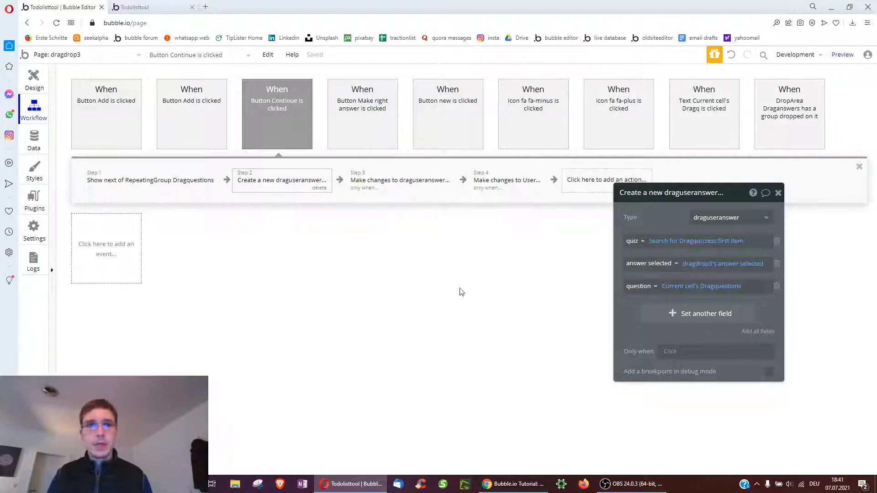
{"action": "left_click_drag", "start_coordinate": [644, 203], "coordinate": [752, 209]}
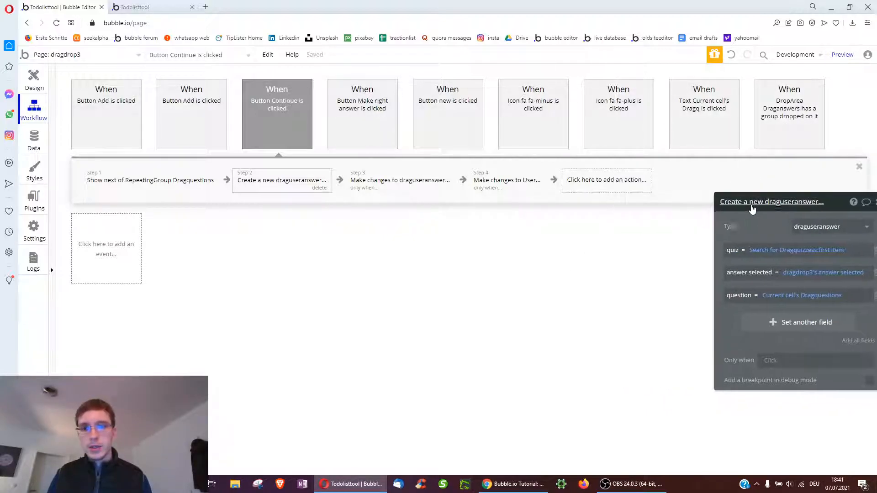
Add Step 5 setting dragdrop3's 'is right answer?' custom state
{"action": "left_click", "coordinate": [575, 179]}
{"action": "mouse_move", "coordinate": [607, 320]}
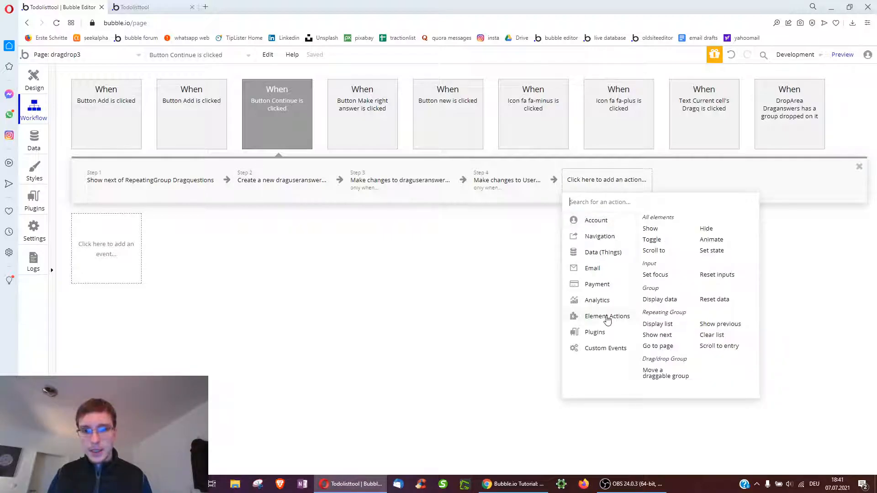
{"action": "left_click", "coordinate": [714, 252]}
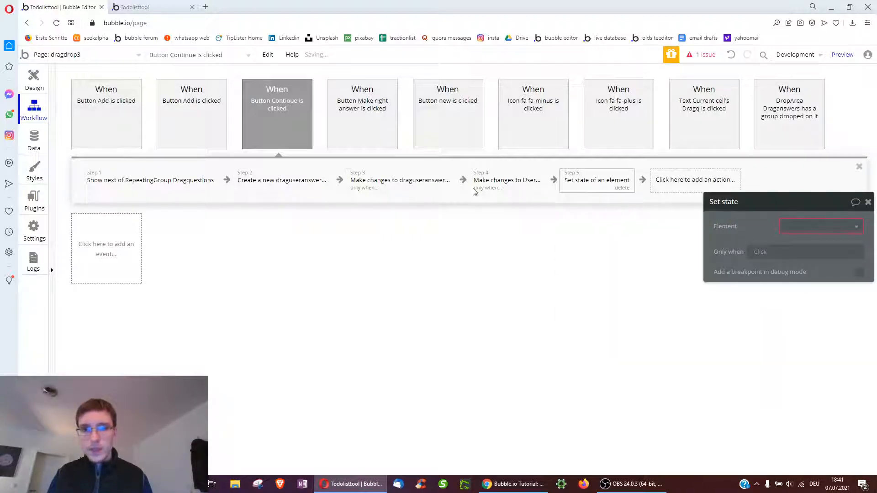
{"action": "left_click", "coordinate": [655, 230]}
{"action": "left_click", "coordinate": [658, 246]}
{"action": "left_click", "coordinate": [658, 252]}
{"action": "left_click", "coordinate": [668, 283]}
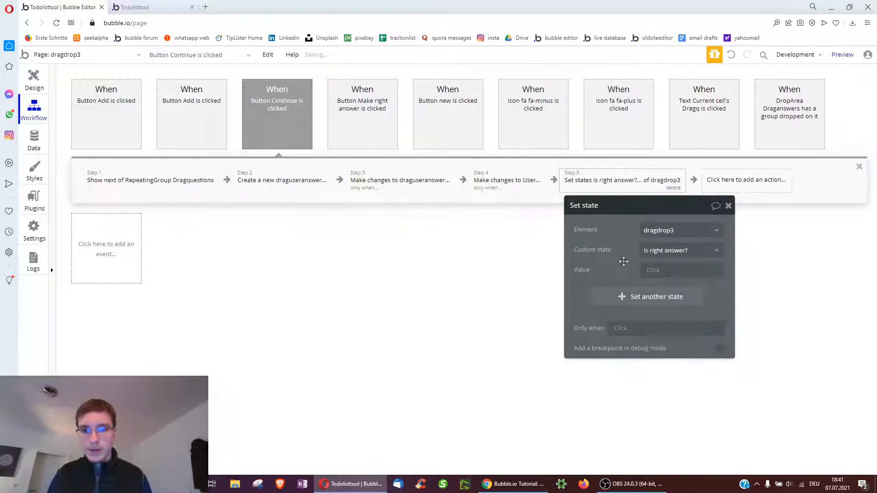
Duplicate Step 5 as Step 6 and switch its state to 'answer selected'
{"action": "right_click", "coordinate": [592, 182]}
{"action": "left_click", "coordinate": [623, 245]}
{"action": "right_click", "coordinate": [746, 186]}
{"action": "left_click", "coordinate": [754, 189]}
{"action": "left_click", "coordinate": [672, 251]}
{"action": "left_click", "coordinate": [672, 265]}
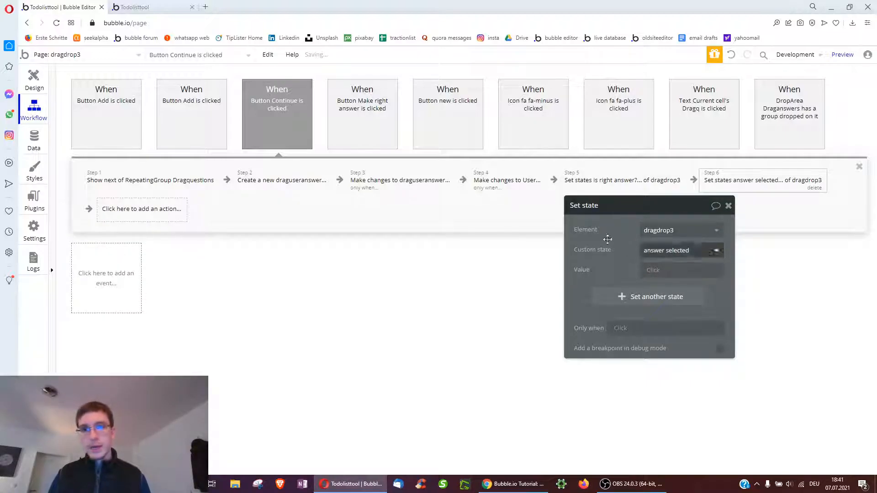
{"action": "left_click_drag", "start_coordinate": [587, 229], "coordinate": [602, 235]}
Add a Continue button condition: dragdrop3's answer selected is not empty
{"action": "left_click", "coordinate": [33, 81]}
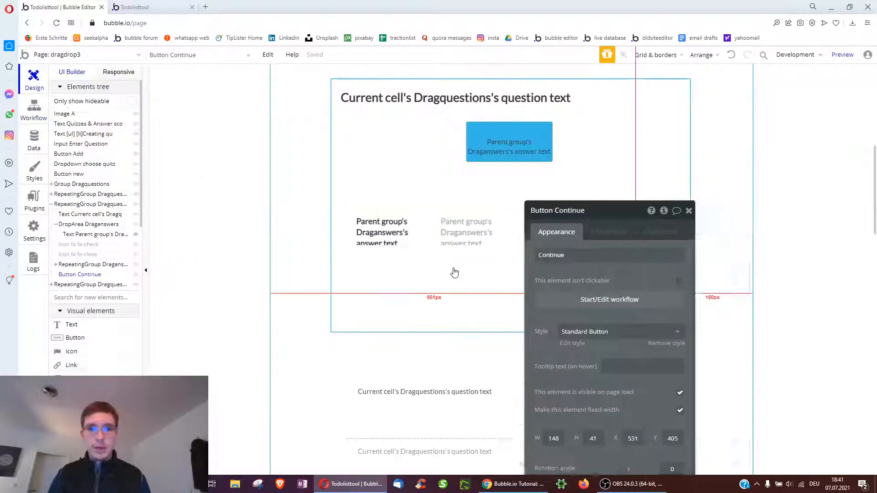
{"action": "left_click", "coordinate": [496, 233]}
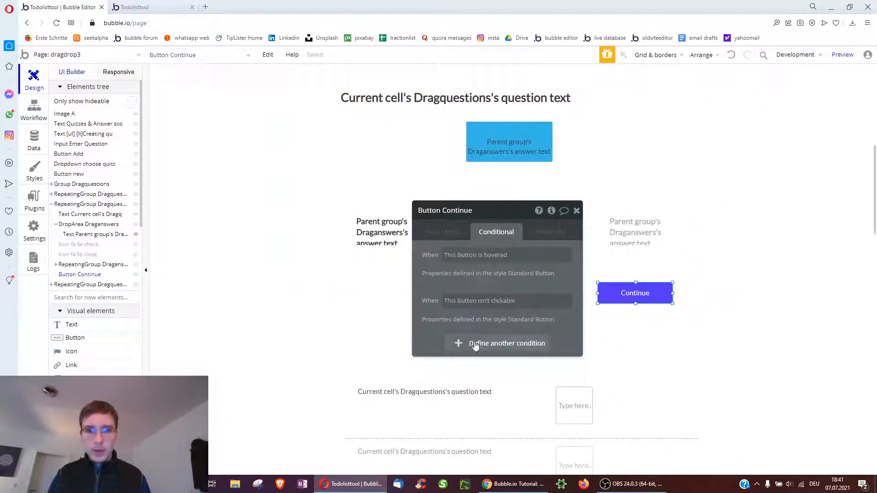
{"action": "left_click", "coordinate": [471, 344]}
{"action": "left_click", "coordinate": [455, 352]}
{"action": "type", "text": "drag"}
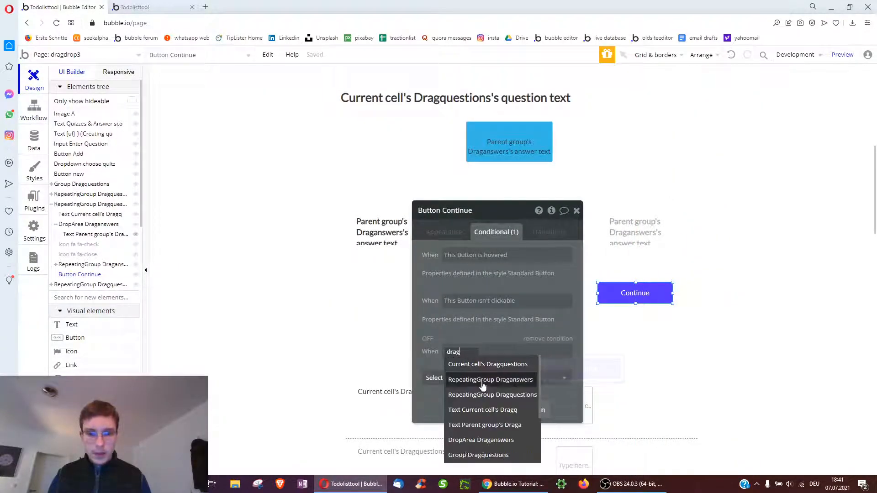
{"action": "left_click", "coordinate": [481, 440]}
{"action": "scroll", "coordinate": [519, 450], "scroll_direction": "down", "scroll_amount": 1}
{"action": "left_click", "coordinate": [515, 425]}
{"action": "scroll", "coordinate": [560, 406], "scroll_direction": "down", "scroll_amount": 2}
{"action": "left_click", "coordinate": [562, 404]}
Make that condition set the button visible, then check the app preview
{"action": "left_click", "coordinate": [471, 314]}
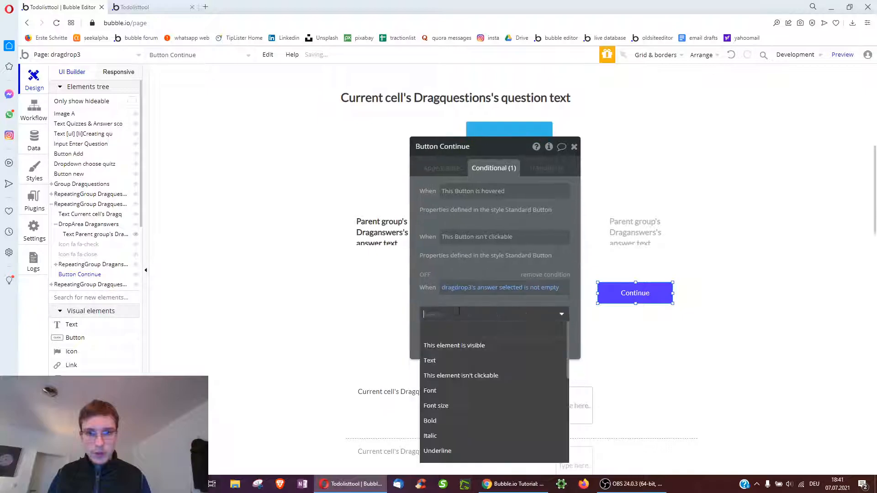
{"action": "left_click", "coordinate": [452, 347]}
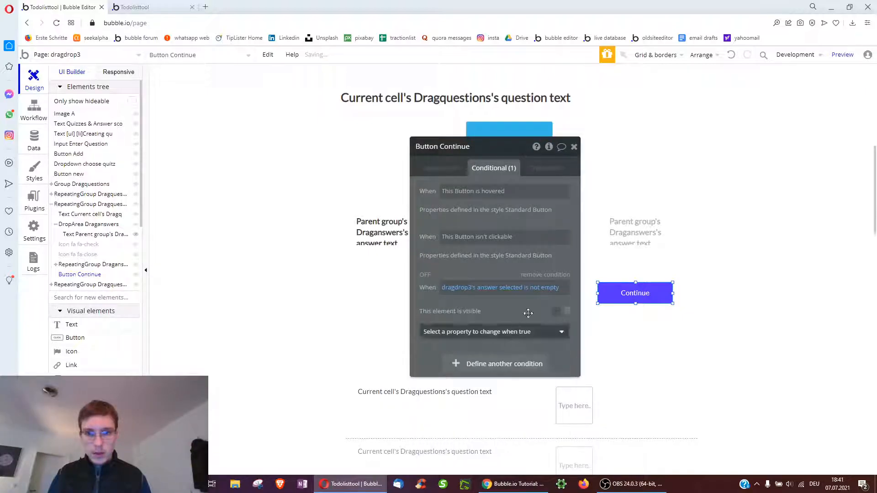
{"action": "left_click", "coordinate": [555, 313]}
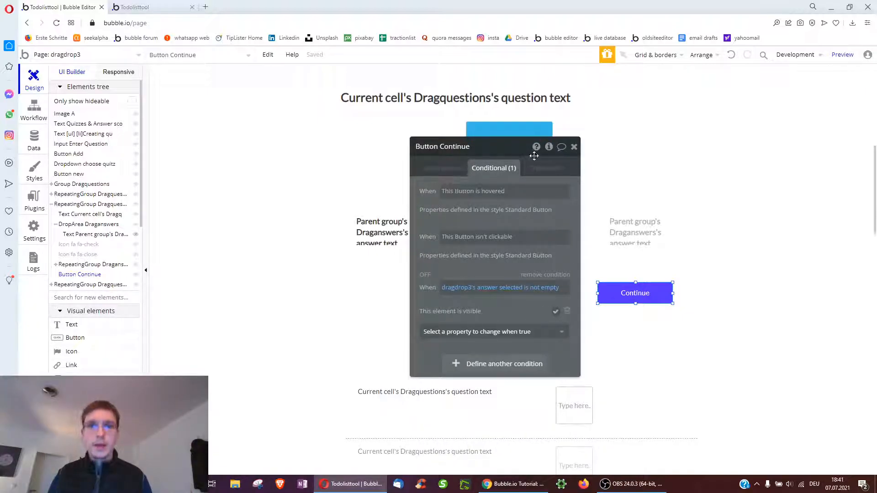
{"action": "left_click", "coordinate": [575, 147]}
{"action": "scroll", "coordinate": [556, 215], "scroll_direction": "down", "scroll_amount": 4}
{"action": "scroll", "coordinate": [565, 207], "scroll_direction": "up", "scroll_amount": 1}
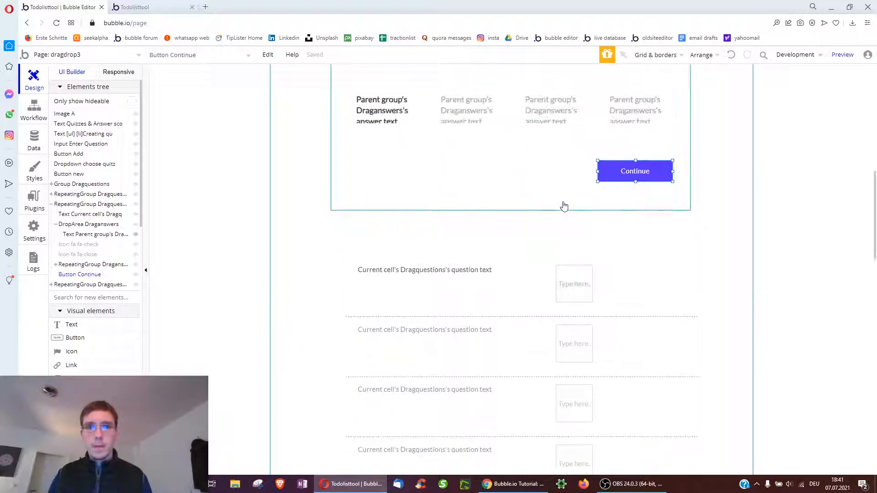
{"action": "left_click", "coordinate": [133, 7]}
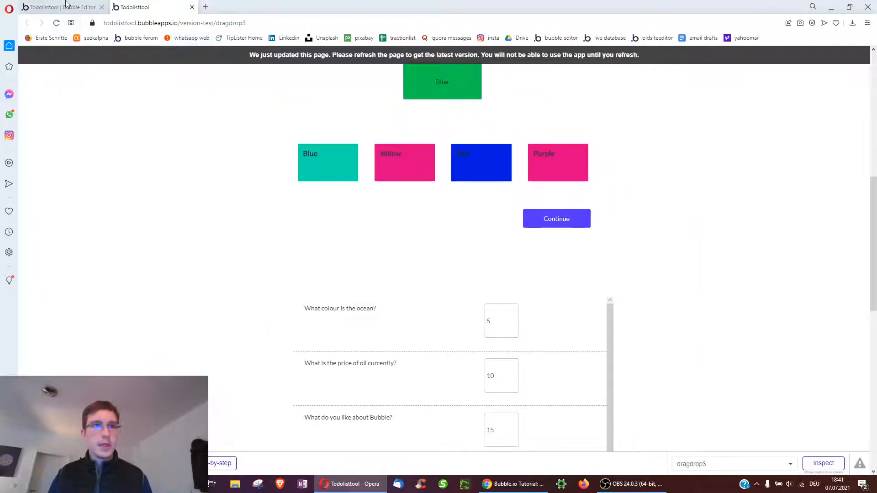
Back in the dragdrop3 editor, select the Dragquestions repeating group
{"action": "left_click", "coordinate": [64, 7]}
{"action": "scroll", "coordinate": [549, 226], "scroll_direction": "down", "scroll_amount": 3}
{"action": "scroll", "coordinate": [528, 252], "scroll_direction": "down", "scroll_amount": 4}
{"action": "scroll", "coordinate": [507, 205], "scroll_direction": "up", "scroll_amount": 1}
{"action": "left_click", "coordinate": [497, 188]}
{"action": "scroll", "coordinate": [476, 196], "scroll_direction": "up", "scroll_amount": 6}
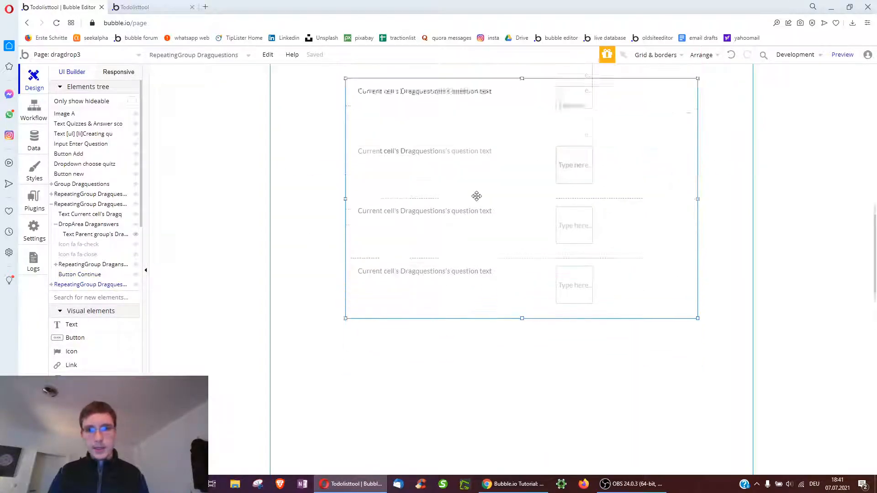
{"action": "scroll", "coordinate": [583, 236], "scroll_direction": "down", "scroll_amount": 5}
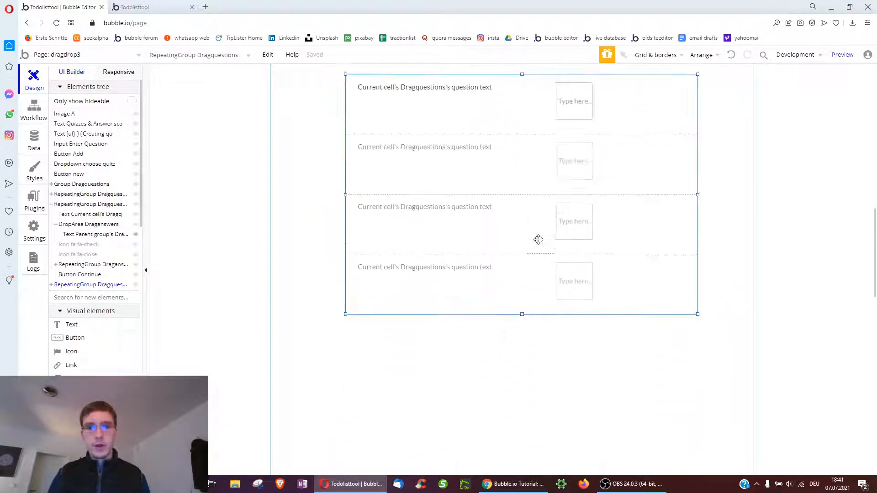
{"action": "scroll", "coordinate": [534, 232], "scroll_direction": "down", "scroll_amount": 1}
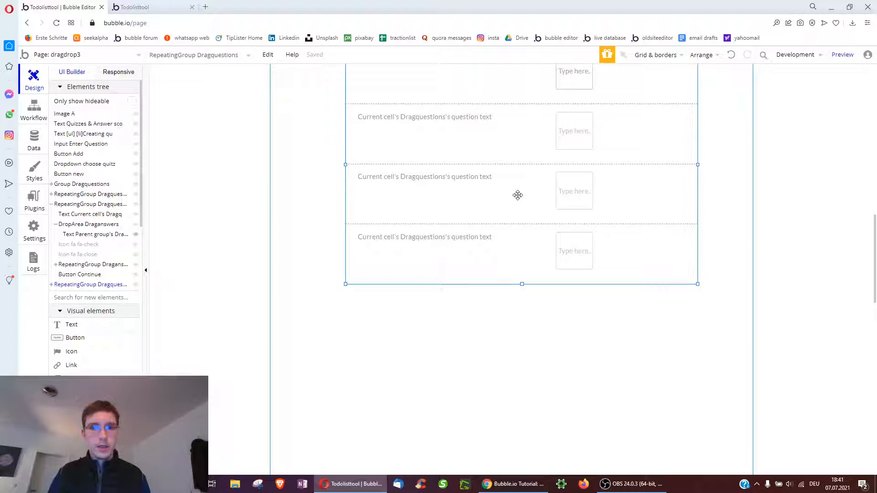
{"action": "scroll", "coordinate": [507, 206], "scroll_direction": "up", "scroll_amount": 2}
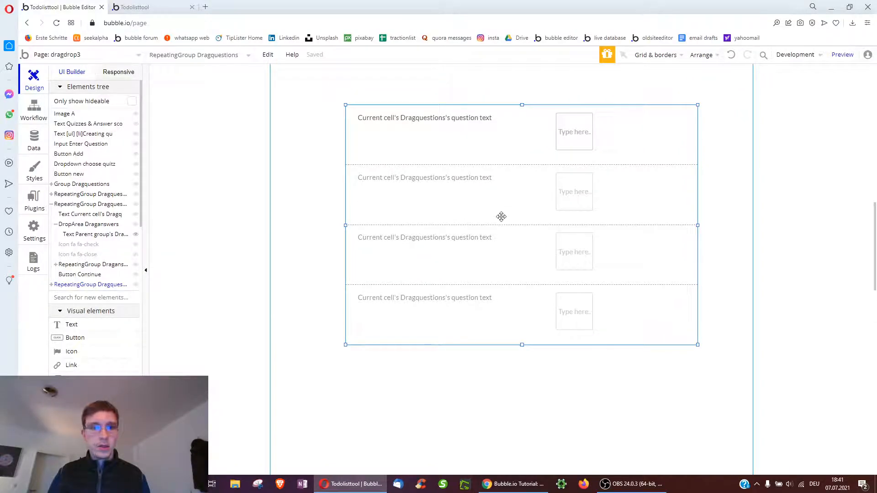
{"action": "scroll", "coordinate": [464, 263], "scroll_direction": "down", "scroll_amount": 5}
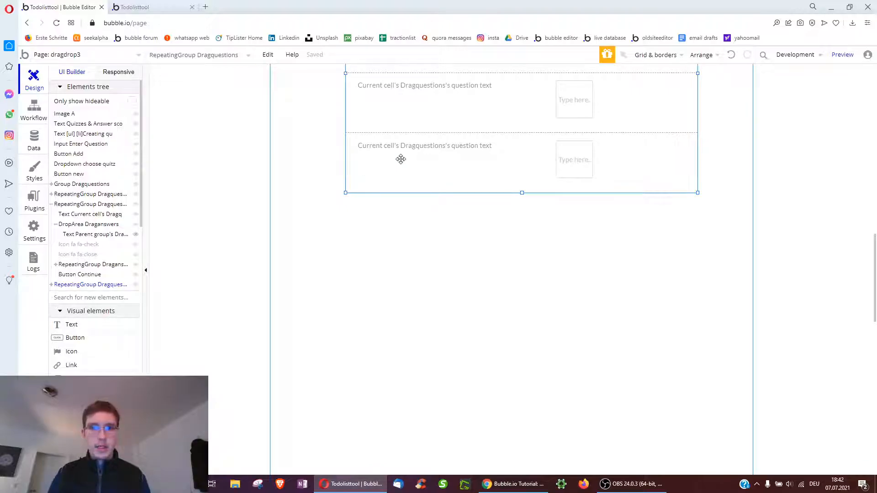
Duplicate the Dragquestions group with Ctrl+C/Ctrl+V and align the copy below the original
{"action": "key", "text": "ctrl+c"}
{"action": "key", "text": "ctrl+v"}
{"action": "left_click_drag", "start_coordinate": [516, 178], "coordinate": [495, 450]}
{"action": "scroll", "coordinate": [501, 321], "scroll_direction": "down", "scroll_amount": 3}
{"action": "left_click_drag", "start_coordinate": [466, 283], "coordinate": [487, 269]}
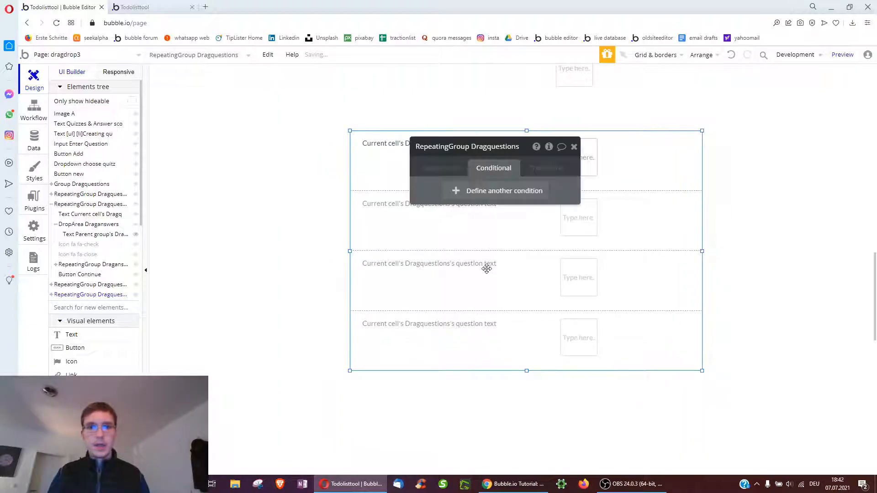
Set the copied repeating group's Type of content to draguseranswer
{"action": "left_click", "coordinate": [436, 168]}
{"action": "left_click", "coordinate": [513, 191]}
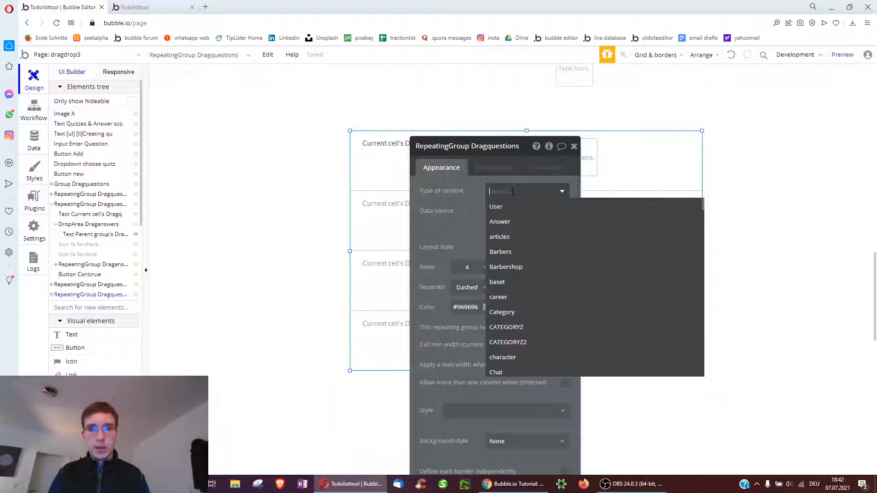
{"action": "type", "text": "useranswer"}
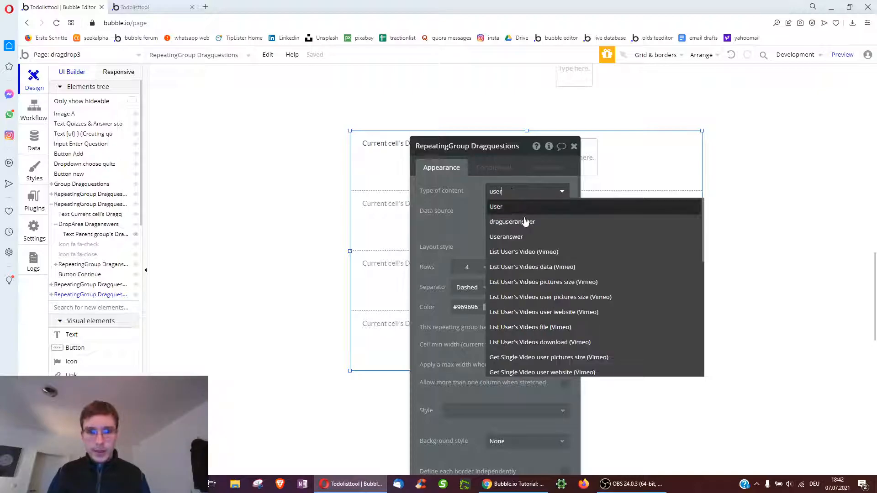
{"action": "left_click", "coordinate": [507, 221]}
Replace the group's data source with a Do a search for draguseranswer
{"action": "right_click", "coordinate": [507, 222]}
{"action": "left_click", "coordinate": [503, 217]}
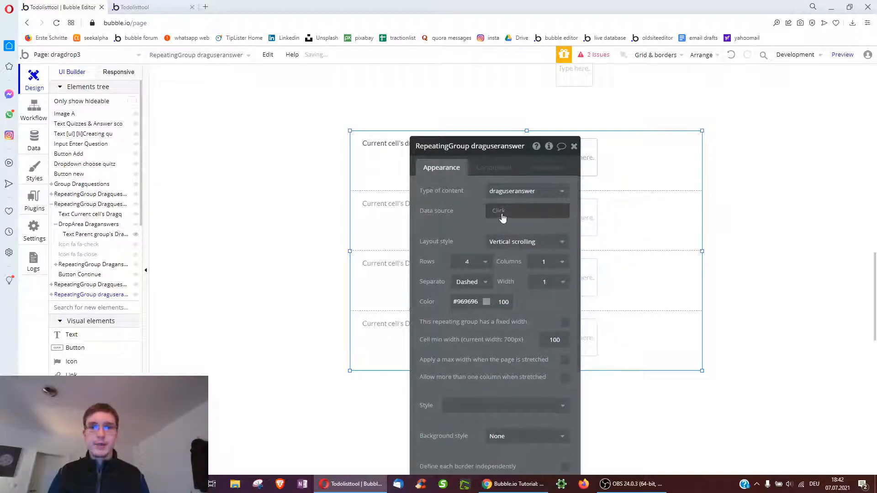
{"action": "left_click", "coordinate": [503, 214]}
{"action": "left_click", "coordinate": [514, 255]}
{"action": "left_click", "coordinate": [349, 174]}
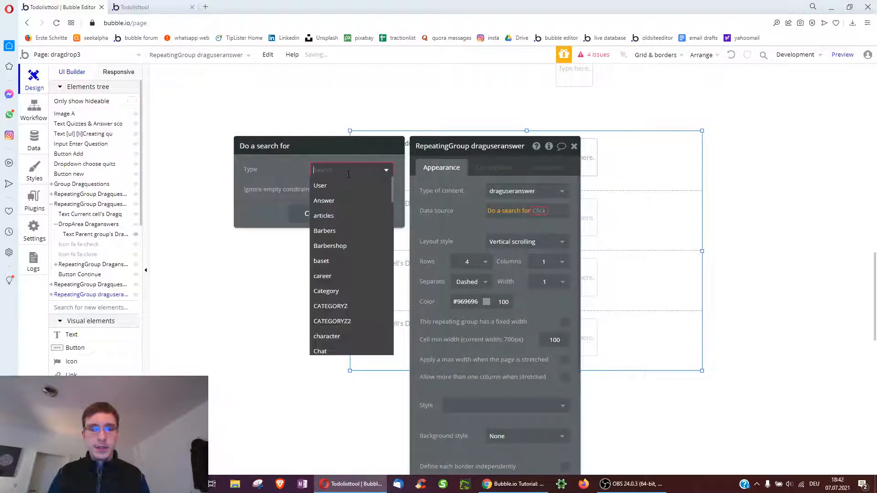
{"action": "type", "text": "drag"}
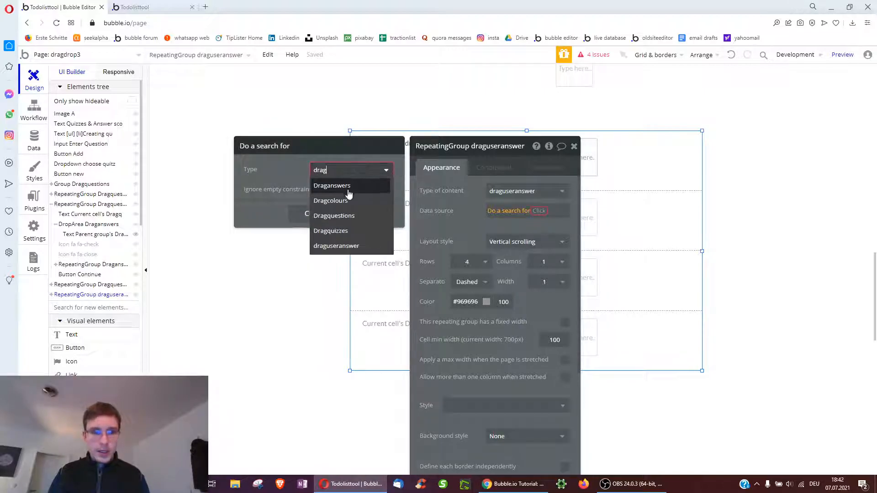
{"action": "left_click", "coordinate": [351, 247]}
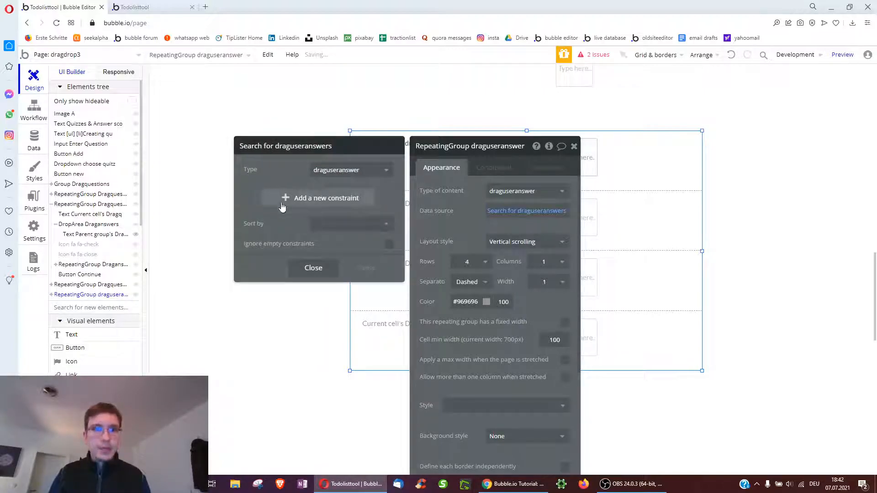
Constrain the search so quiz = Dropdown choose quitz's value
{"action": "left_click", "coordinate": [283, 199]}
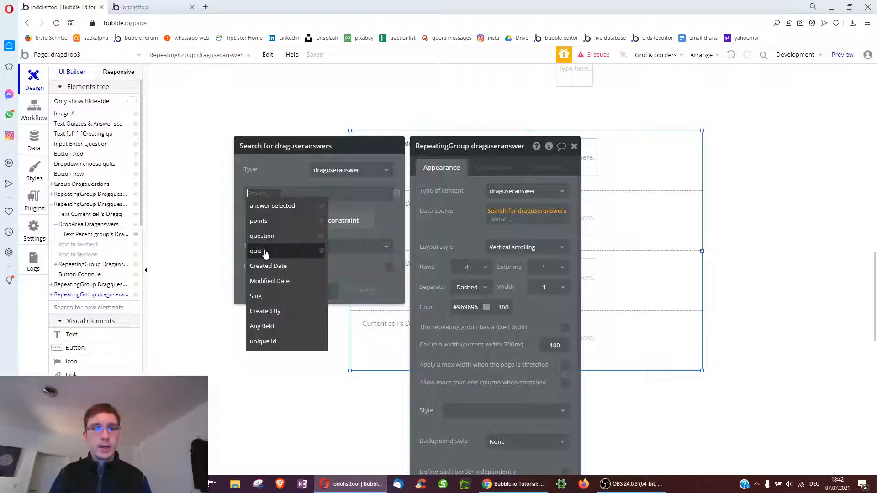
{"action": "left_click", "coordinate": [267, 252]}
{"action": "left_click", "coordinate": [272, 194]}
{"action": "left_click", "coordinate": [272, 206]}
{"action": "left_click", "coordinate": [277, 194]}
{"action": "type", "text": "d"}
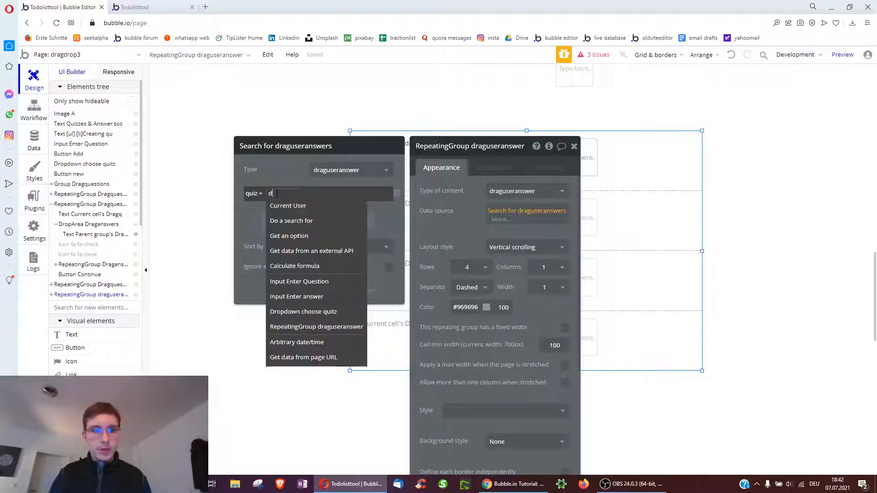
{"action": "type", "text": "r"}
{"action": "left_click", "coordinate": [307, 205]}
{"action": "left_click", "coordinate": [349, 206]}
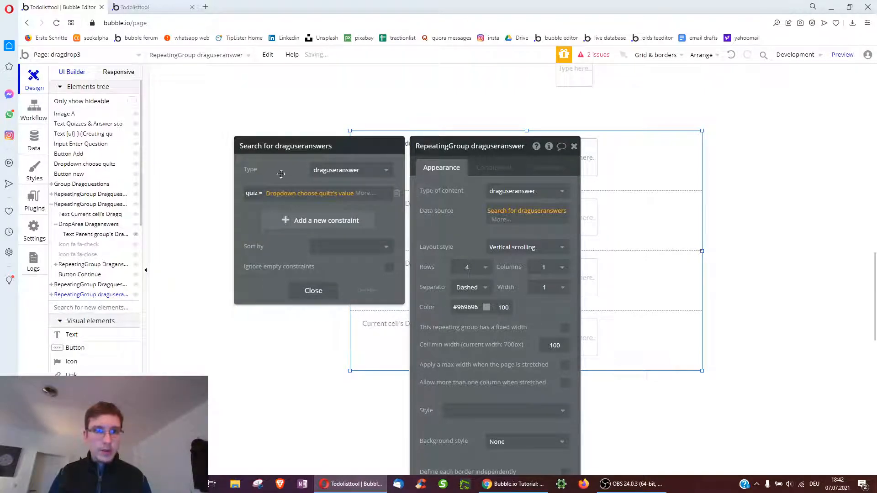
Add a Created By = Current User constraint and remove the extra empty constraint
{"action": "left_click", "coordinate": [282, 220]}
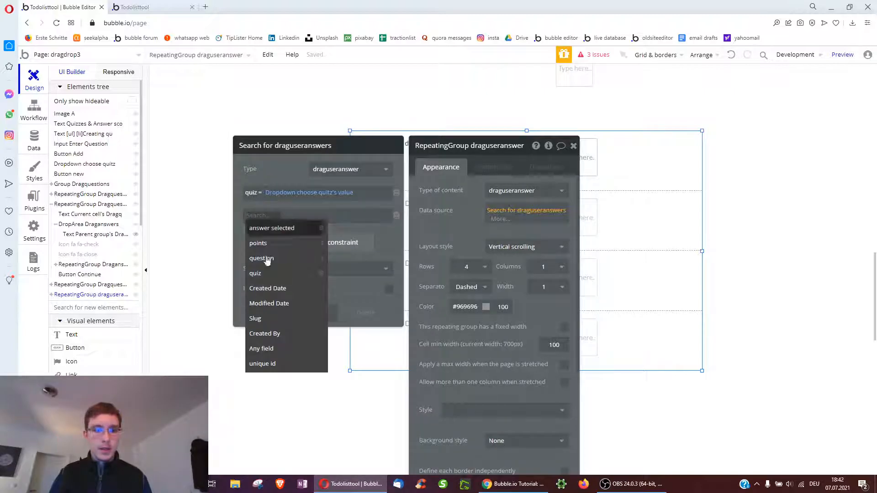
{"action": "left_click", "coordinate": [262, 333]}
{"action": "left_click", "coordinate": [286, 216]}
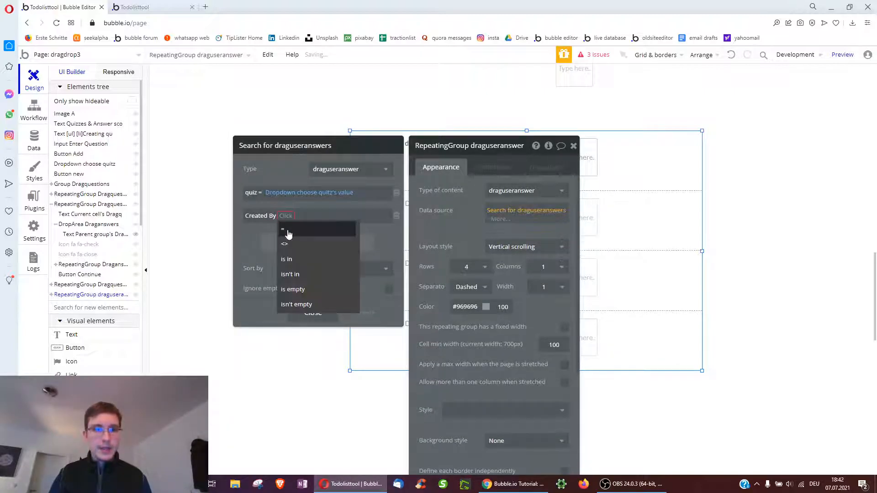
{"action": "left_click", "coordinate": [288, 229]}
{"action": "left_click", "coordinate": [293, 230]}
{"action": "left_click", "coordinate": [299, 243]}
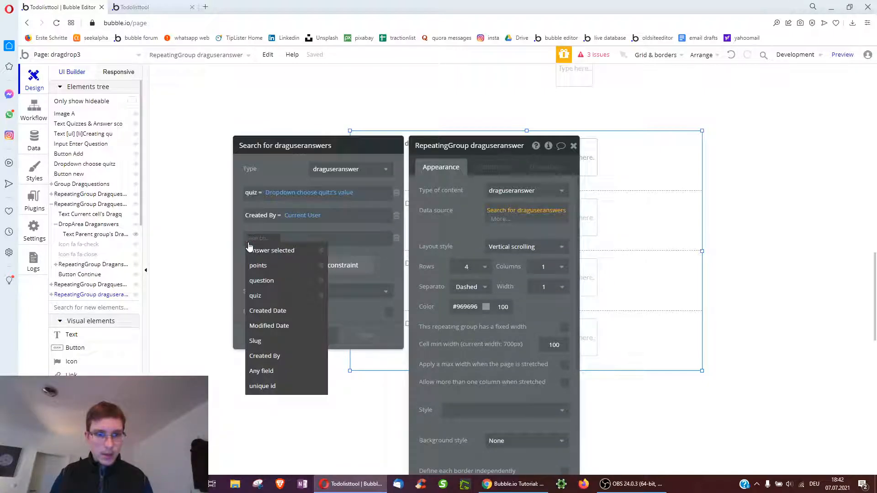
{"action": "left_click", "coordinate": [396, 243]}
{"action": "left_click_drag", "start_coordinate": [446, 183], "coordinate": [452, 147]}
{"action": "scroll", "coordinate": [575, 371], "scroll_direction": "down", "scroll_amount": 3}
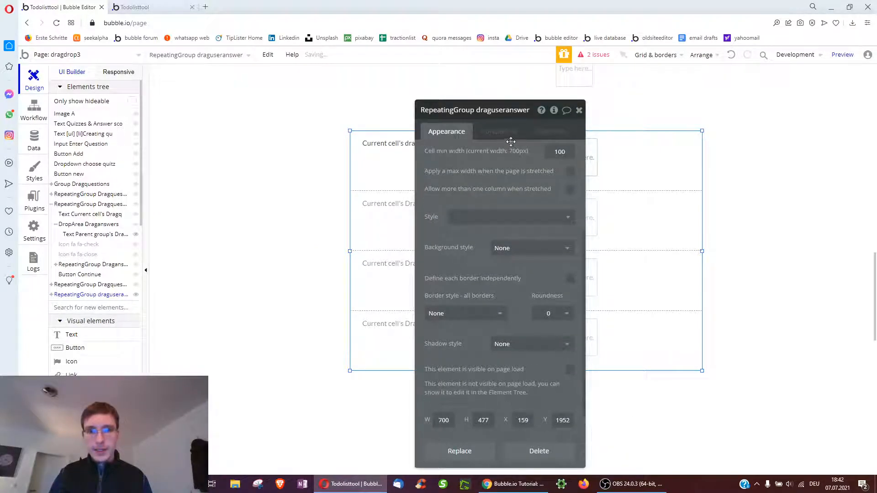
Add a new condition and paste the draguseranswers search expression into its When field
{"action": "left_click", "coordinate": [500, 131]}
{"action": "left_click", "coordinate": [486, 153]}
{"action": "left_click", "coordinate": [438, 139]}
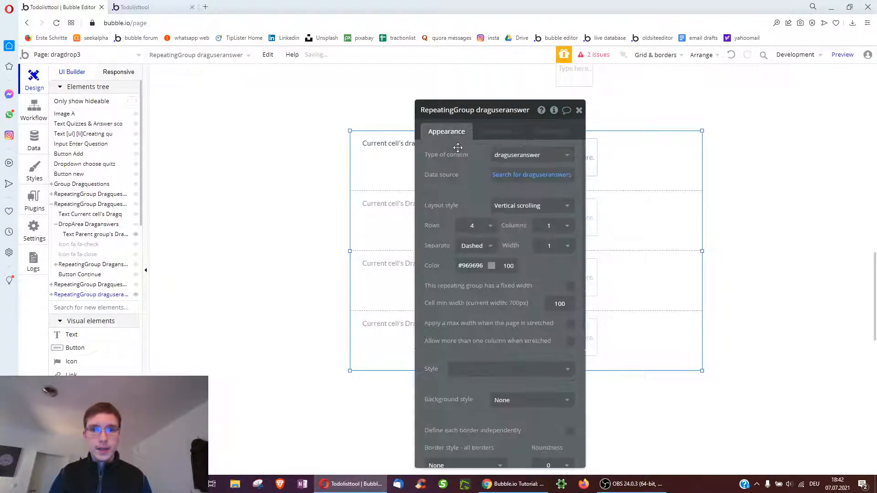
{"action": "left_click", "coordinate": [516, 130]}
{"action": "right_click", "coordinate": [489, 161]}
{"action": "left_click", "coordinate": [513, 143]}
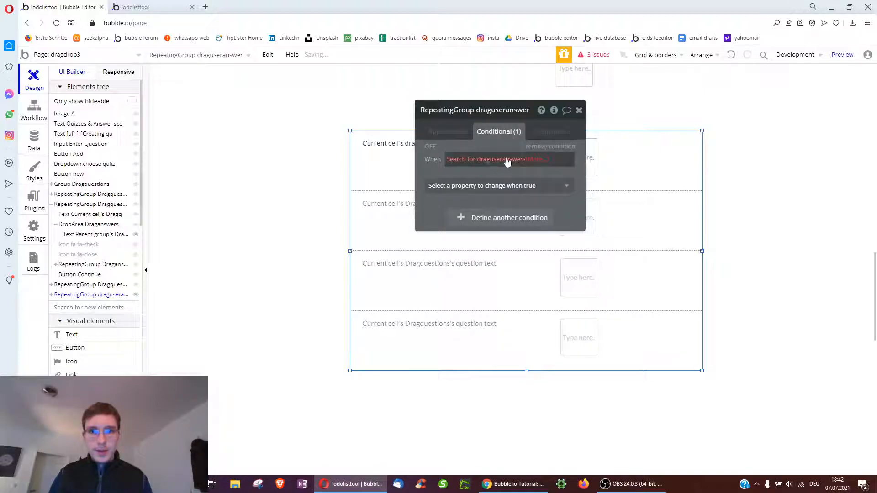
Append :count to the search and choose the 'is' comparison
{"action": "left_click", "coordinate": [534, 160]}
{"action": "left_click", "coordinate": [543, 172]}
{"action": "left_click", "coordinate": [456, 145]}
{"action": "left_click", "coordinate": [552, 165]}
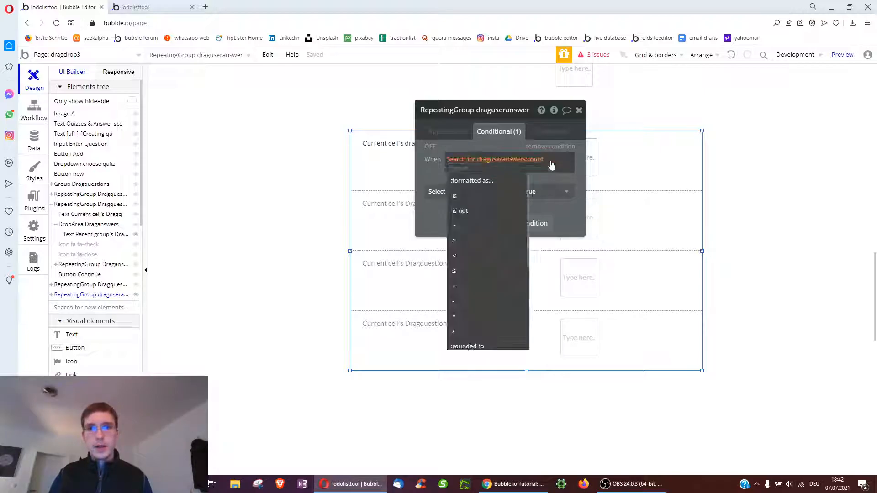
{"action": "left_click", "coordinate": [473, 197]}
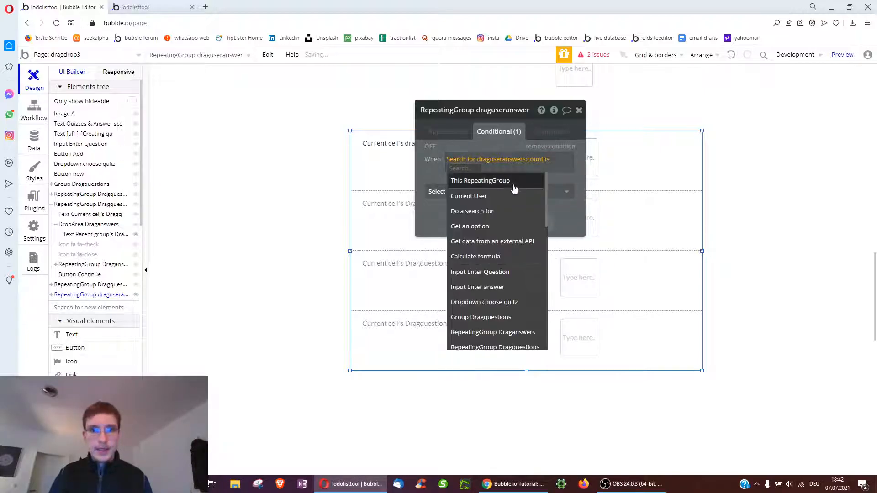
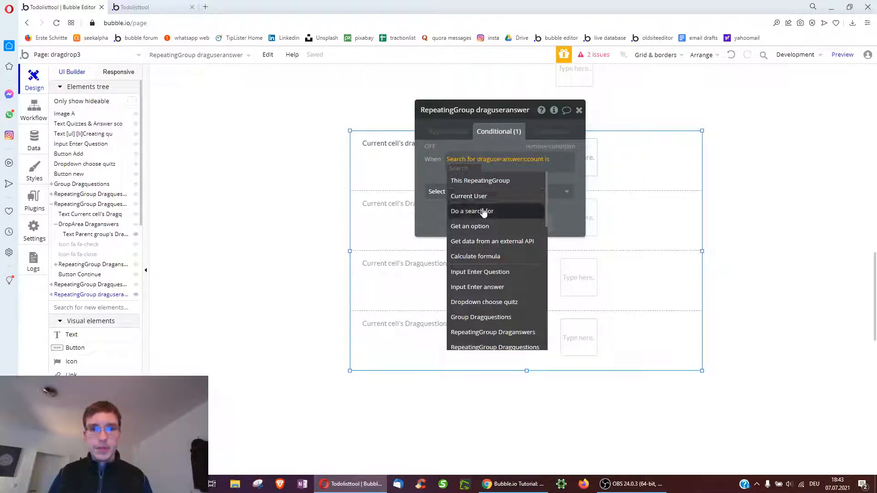
Compare the answer search count against Dropdown choose quiz's value's list of questions:count
{"action": "type", "text": "dr"}
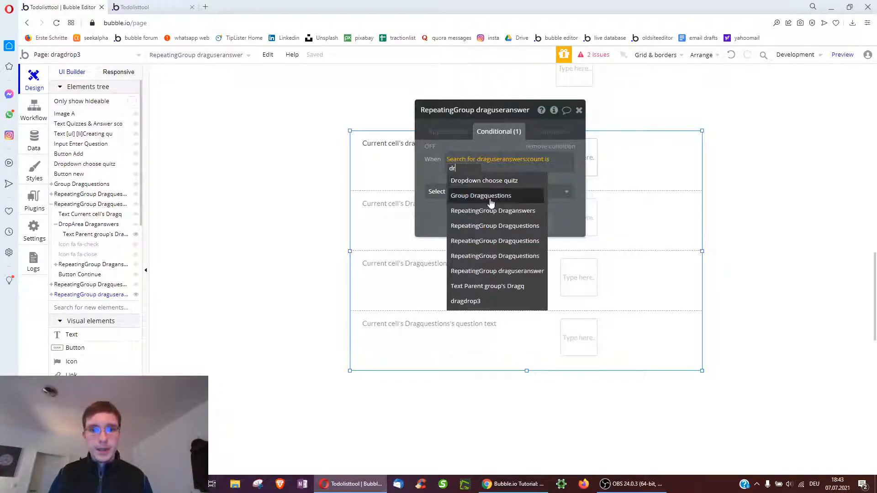
{"action": "left_click", "coordinate": [490, 181]}
{"action": "left_click", "coordinate": [555, 184]}
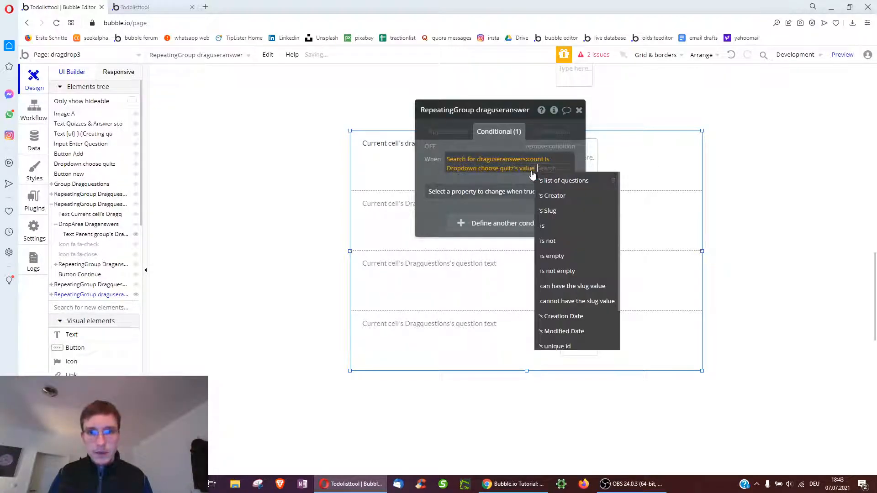
{"action": "left_click", "coordinate": [533, 179]}
{"action": "left_click", "coordinate": [500, 190]}
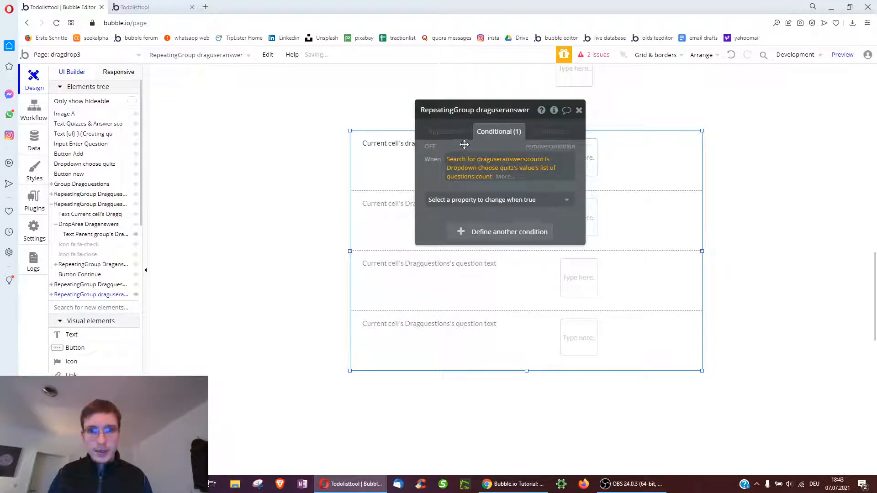
Make the condition set 'This element is visible' and move the property editor beside the canvas
{"action": "left_click", "coordinate": [498, 159]}
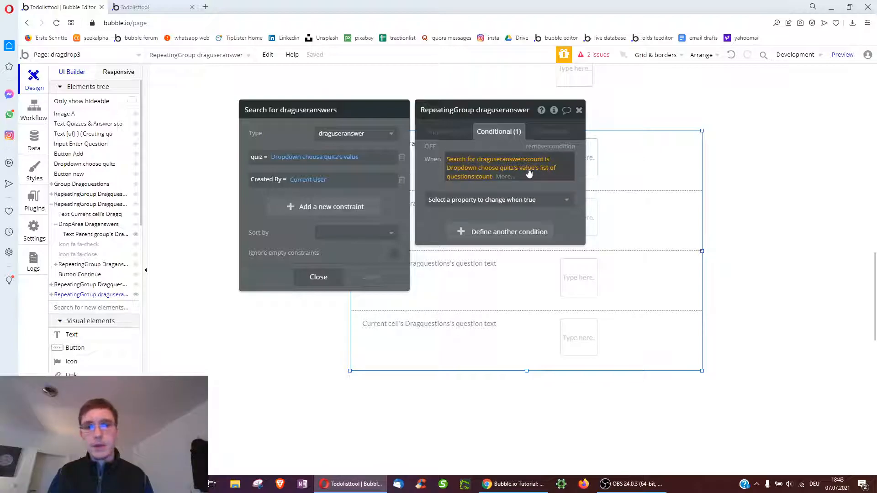
{"action": "left_click", "coordinate": [456, 199]}
{"action": "left_click", "coordinate": [456, 200]}
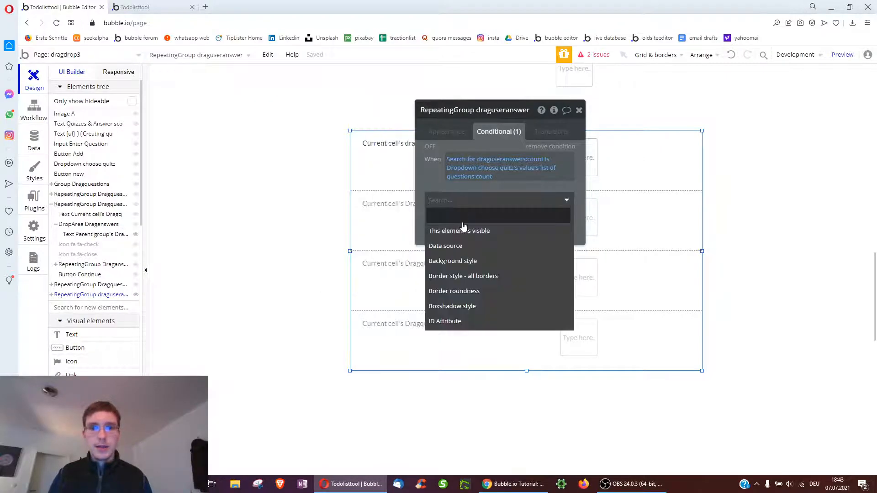
{"action": "left_click", "coordinate": [464, 229]}
{"action": "left_click_drag", "start_coordinate": [536, 199], "coordinate": [722, 219]}
Make the first cell's text show the answer's question's text
{"action": "left_click", "coordinate": [658, 163]}
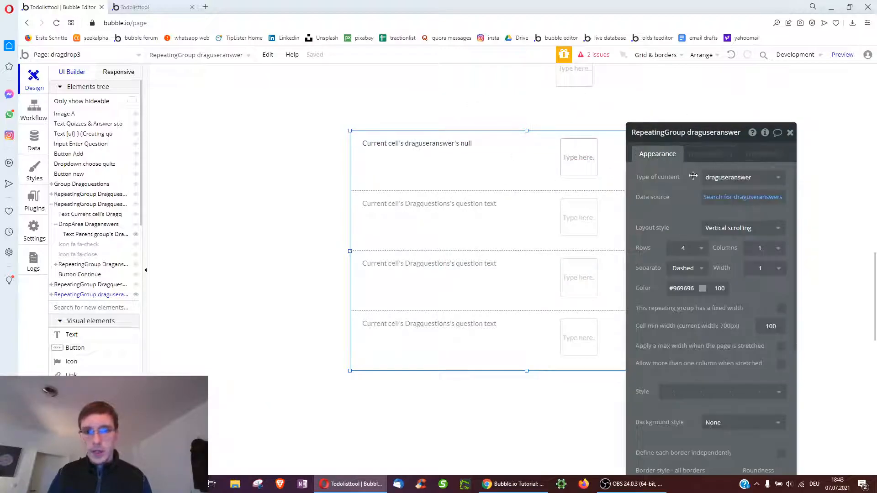
{"action": "left_click", "coordinate": [409, 160]}
{"action": "left_click", "coordinate": [726, 178]}
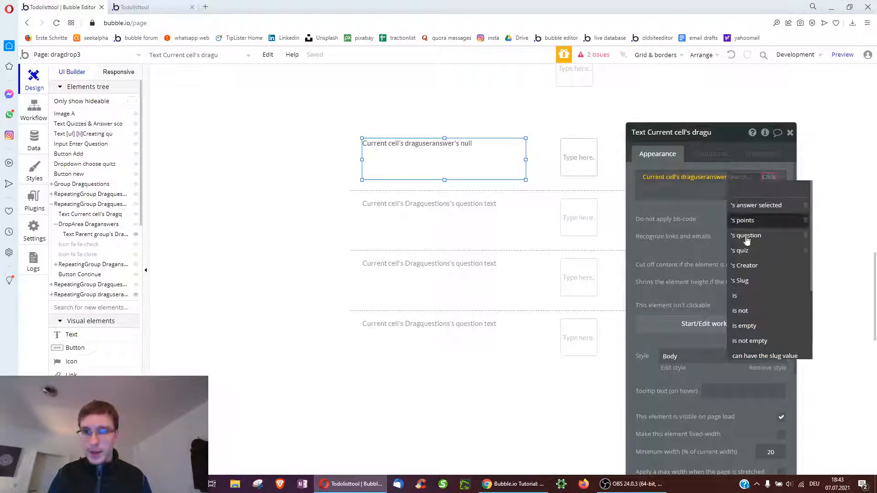
{"action": "left_click", "coordinate": [764, 236]}
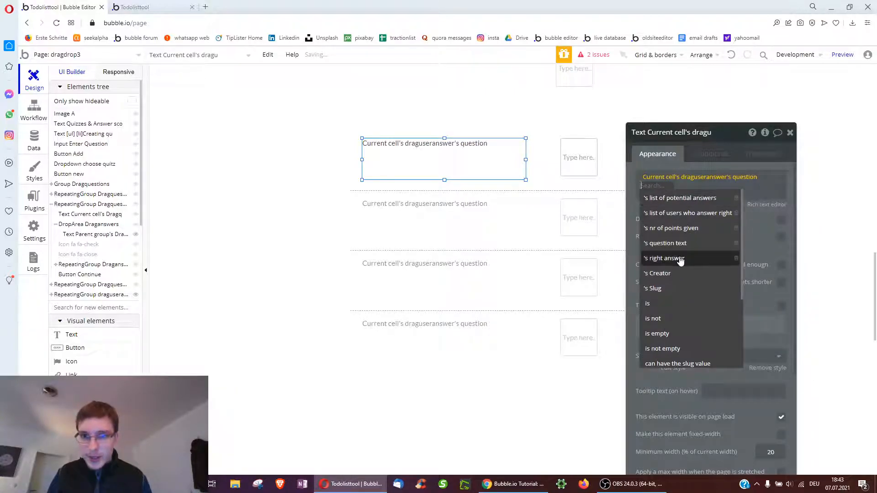
{"action": "left_click", "coordinate": [679, 243]}
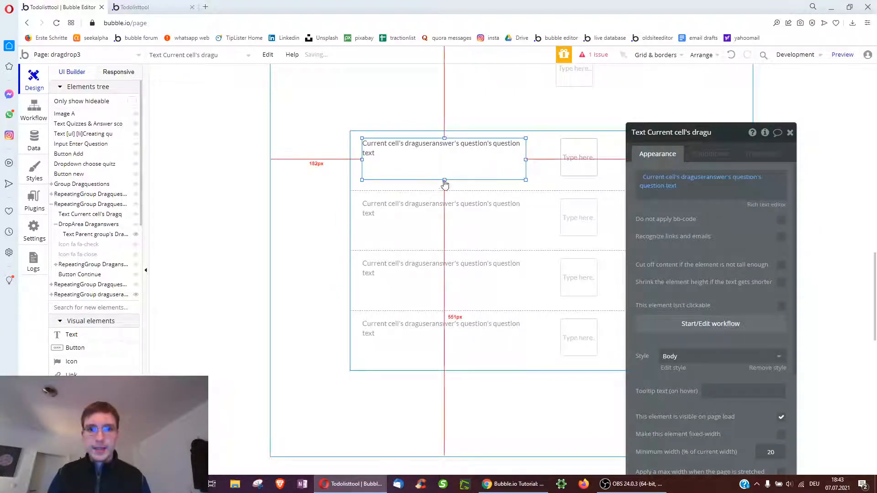
Shrink the question text to 42px high and prefix it with the label 'Qs:'
{"action": "left_click_drag", "start_coordinate": [443, 179], "coordinate": [443, 161]}
{"action": "left_click", "coordinate": [645, 184]}
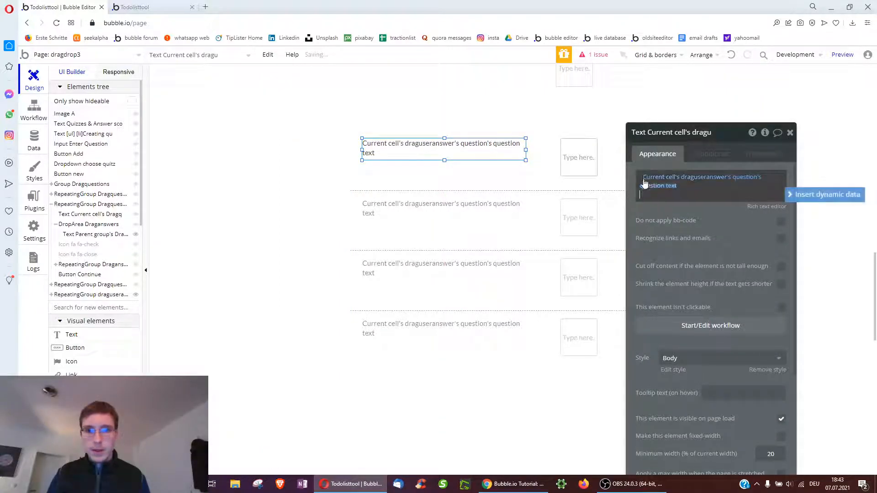
{"action": "key", "text": "BackSpace"}
{"action": "left_click", "coordinate": [731, 55]}
{"action": "left_click", "coordinate": [641, 175]}
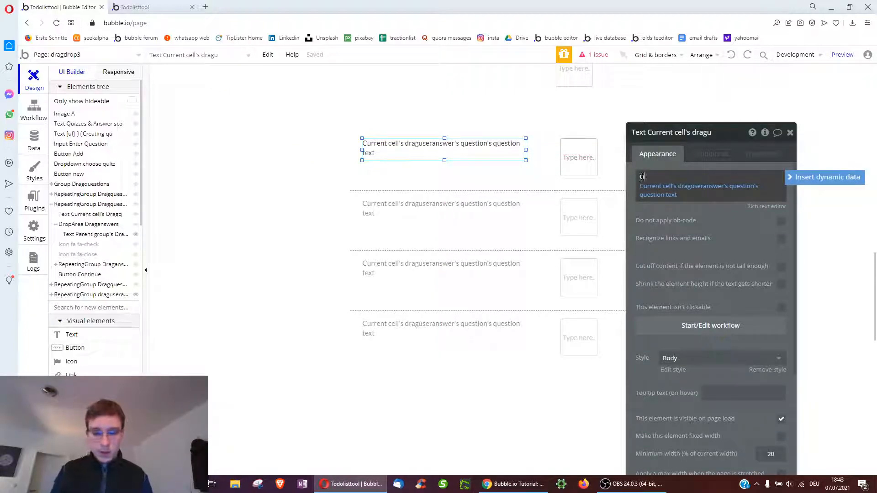
{"action": "type", "text": "Qs:"}
Make the answer cells taller and duplicate the question text just below it
{"action": "left_click", "coordinate": [456, 245]}
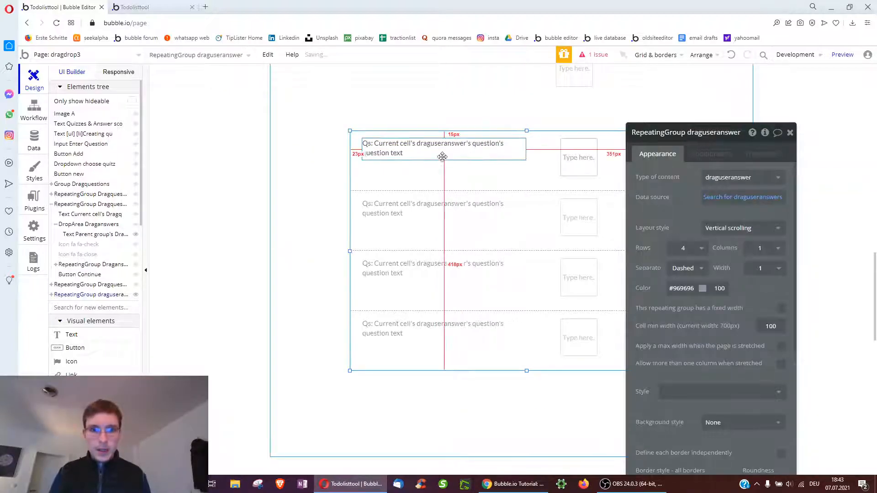
{"action": "left_click_drag", "start_coordinate": [527, 371], "coordinate": [526, 431]}
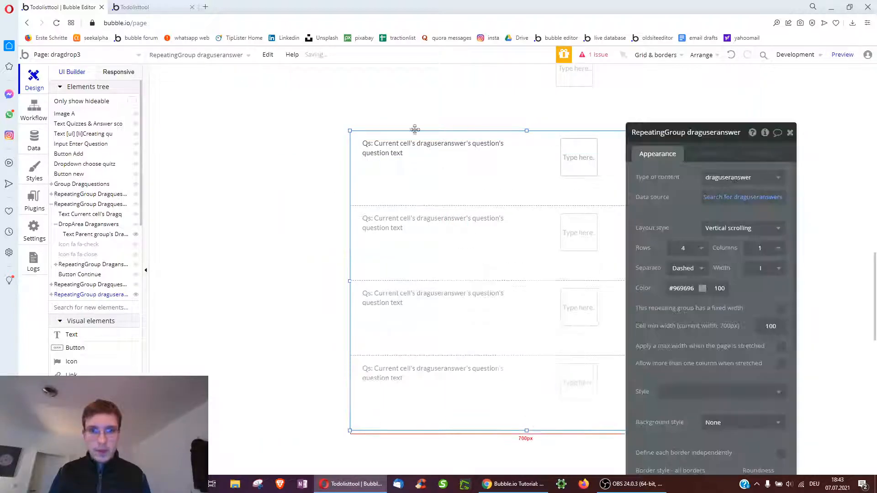
{"action": "left_click", "coordinate": [411, 150]}
{"action": "key", "text": "ctrl+c"}
{"action": "key", "text": "ctrl+v"}
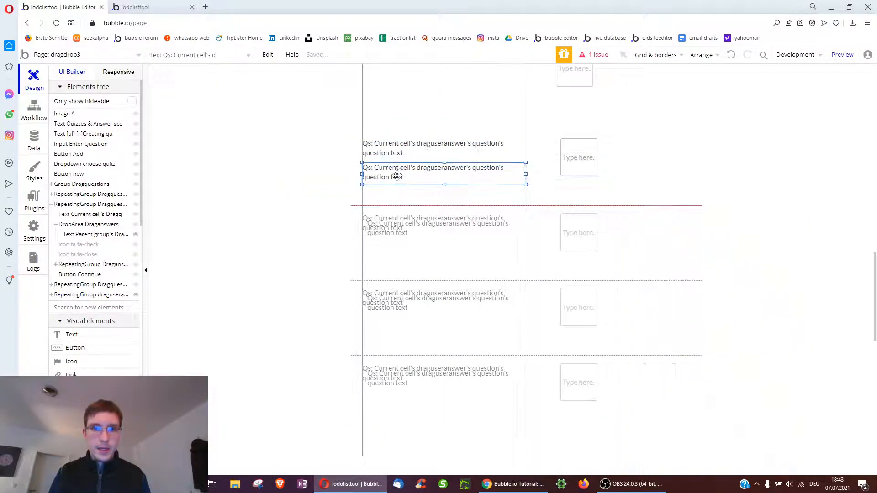
{"action": "left_click", "coordinate": [401, 181]}
Turn the copy into 'my answer:' showing the selected answer's text
{"action": "left_click_drag", "start_coordinate": [639, 177], "coordinate": [651, 177]}
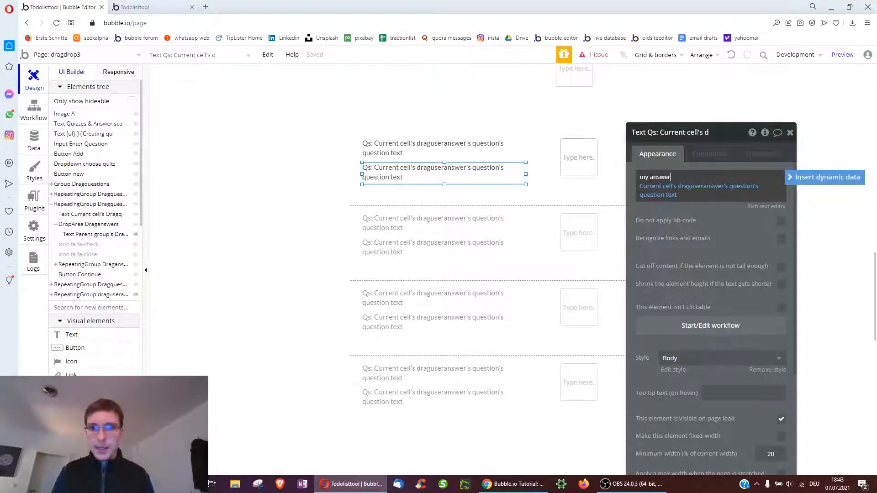
{"action": "left_click", "coordinate": [738, 187]}
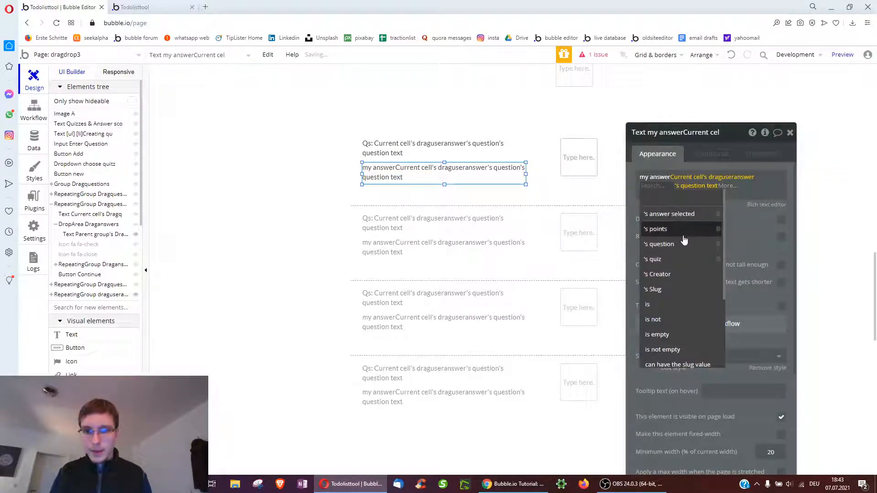
{"action": "left_click", "coordinate": [683, 214]}
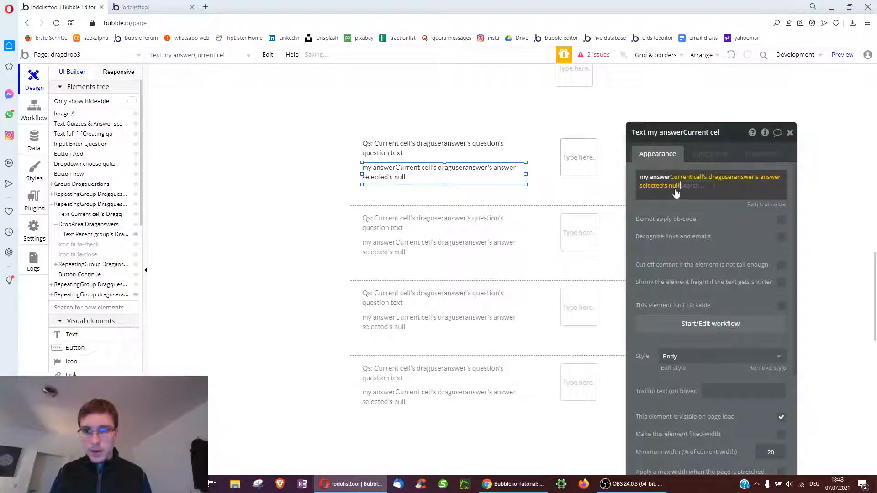
{"action": "left_click", "coordinate": [690, 214]}
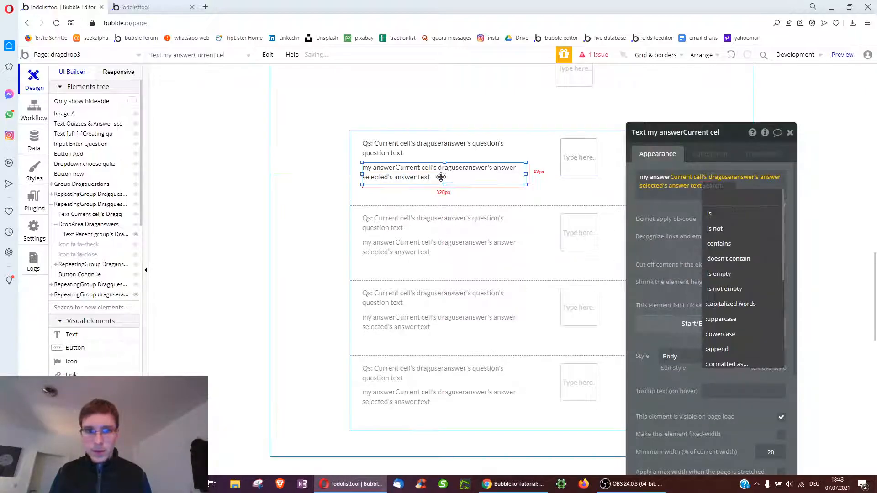
{"action": "left_click", "coordinate": [675, 174]}
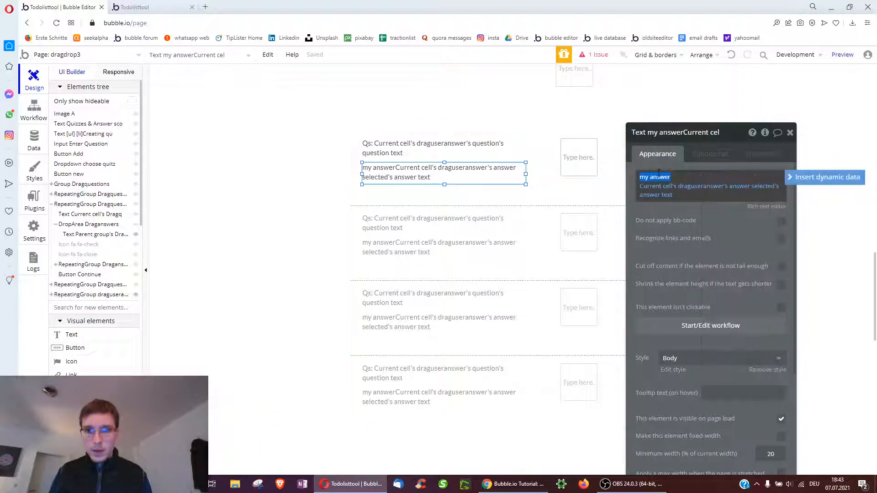
{"action": "left_click_drag", "start_coordinate": [675, 175], "coordinate": [640, 178]}
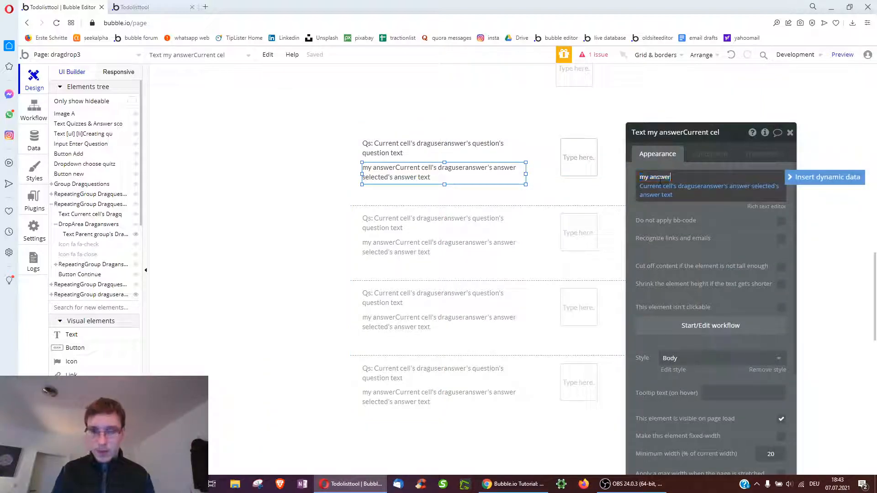
{"action": "type", "text": ":"}
{"action": "left_click_drag", "start_coordinate": [419, 174], "coordinate": [416, 202]}
Enlarge the cells again and add a 'right answer:' text showing the question's right answer's answer text
{"action": "left_click", "coordinate": [482, 362]}
{"action": "left_click_drag", "start_coordinate": [527, 430], "coordinate": [527, 445]}
{"action": "mouse_move", "coordinate": [421, 183]}
{"action": "left_mouse_down"}
{"action": "mouse_move", "coordinate": [415, 196]}
{"action": "mouse_move", "coordinate": [435, 191]}
{"action": "left_mouse_up"}
{"action": "left_click", "coordinate": [642, 174]}
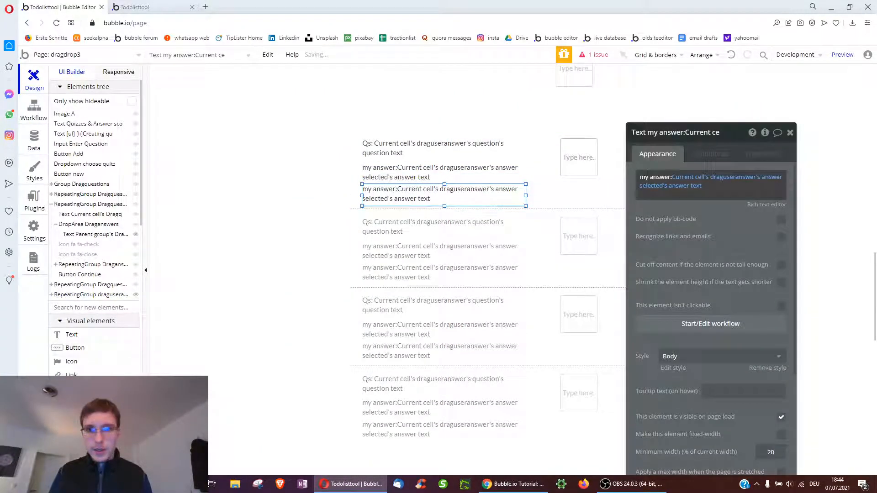
{"action": "double_click", "coordinate": [643, 177]}
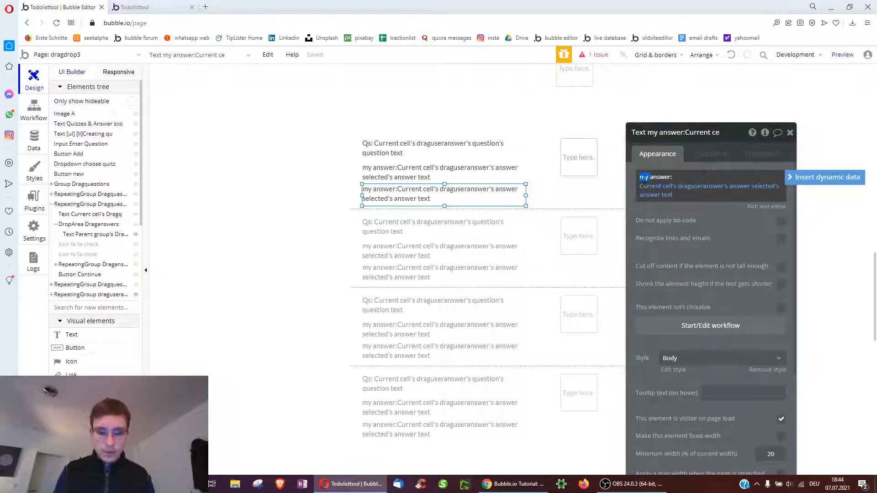
{"action": "type", "text": "right answer"}
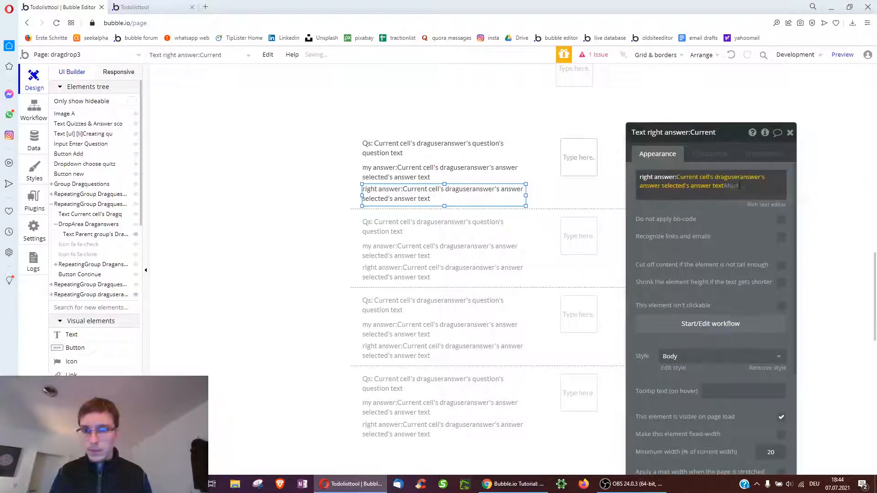
{"action": "left_click", "coordinate": [731, 187]}
{"action": "left_click", "coordinate": [685, 245]}
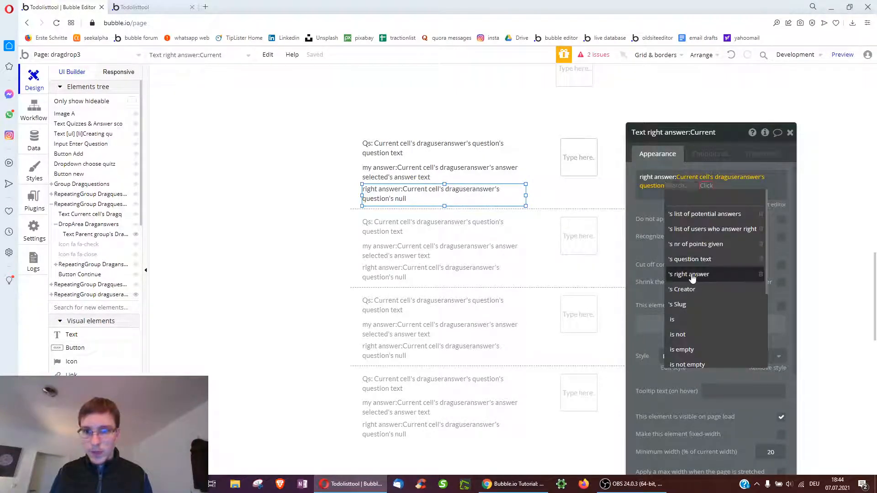
{"action": "left_click", "coordinate": [690, 274]}
{"action": "left_click", "coordinate": [731, 204]}
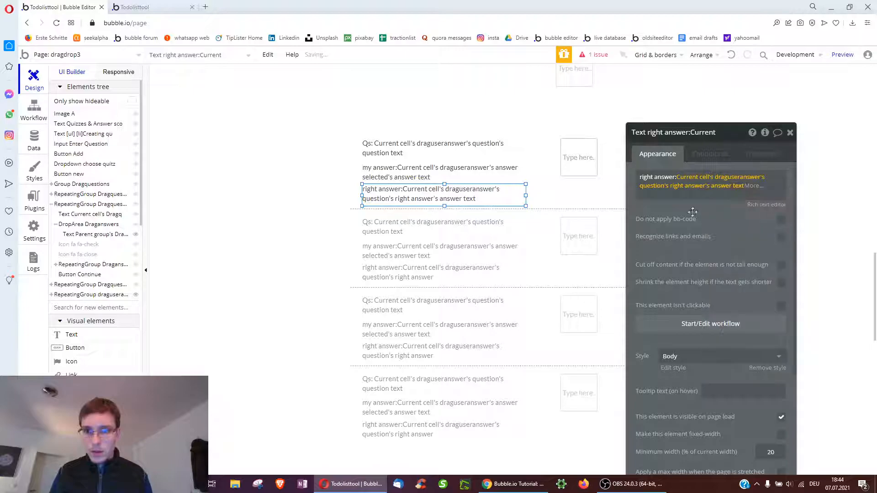
{"action": "left_click", "coordinate": [679, 218]}
{"action": "left_click", "coordinate": [689, 176]}
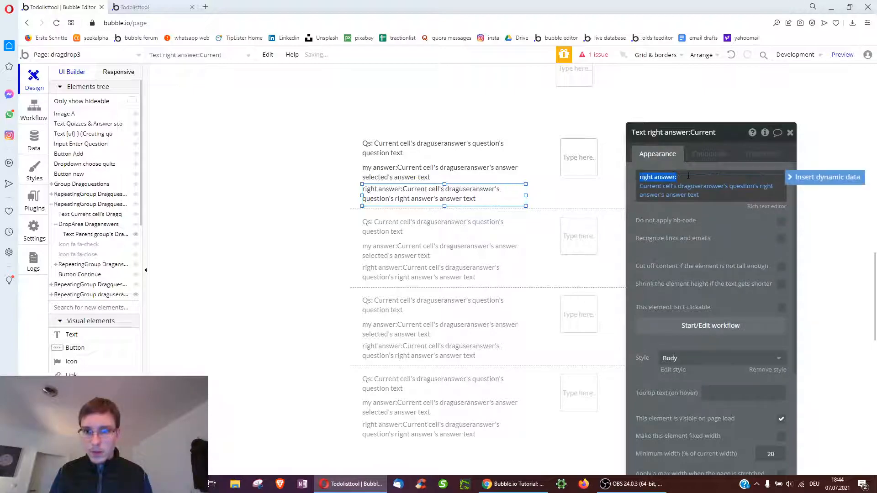
{"action": "left_click", "coordinate": [675, 242]}
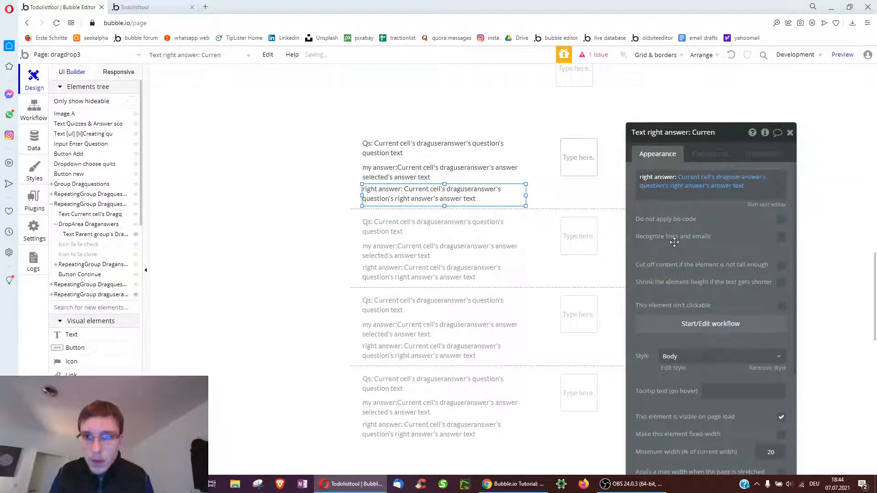
Delete Input D from the answer cells
{"action": "left_click", "coordinate": [567, 159]}
{"action": "key", "text": "Delete"}
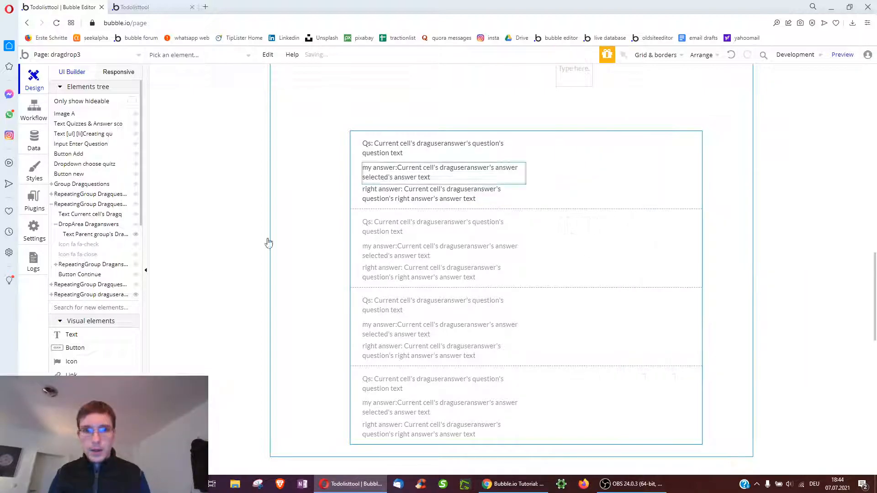
{"action": "left_click", "coordinate": [98, 337]}
Add a 'Points given:' text showing the current cell's draguseranswer's points, widened to 148 px
{"action": "left_click_drag", "start_coordinate": [595, 198], "coordinate": [600, 197]}
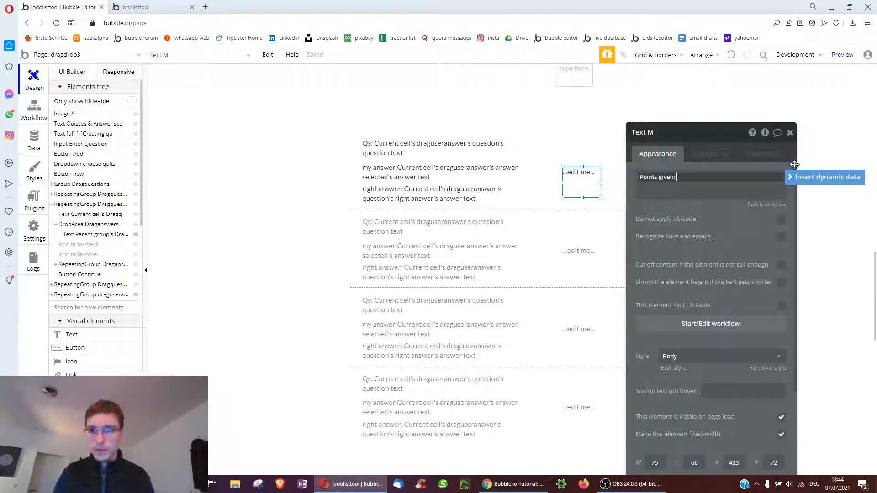
{"action": "type", "text": "Points given:"}
{"action": "left_click", "coordinate": [823, 177]}
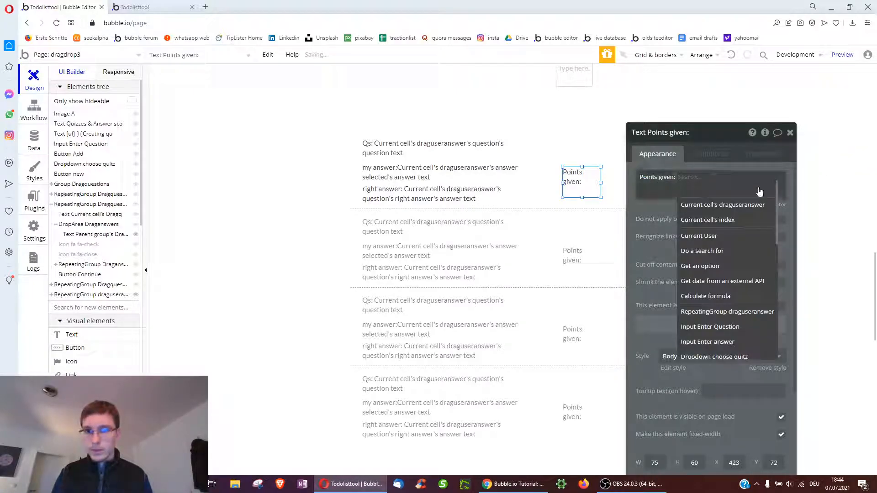
{"action": "left_click", "coordinate": [729, 206]}
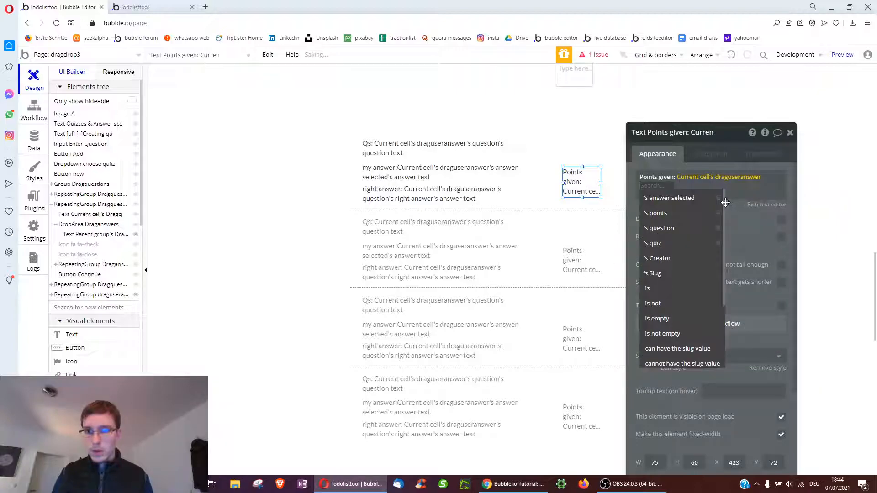
{"action": "left_click", "coordinate": [680, 213]}
{"action": "left_click_drag", "start_coordinate": [601, 183], "coordinate": [638, 183]}
Check the draguseranswer fields in the Data tab, then drag the page bottom down to lengthen it
{"action": "left_click", "coordinate": [35, 142]}
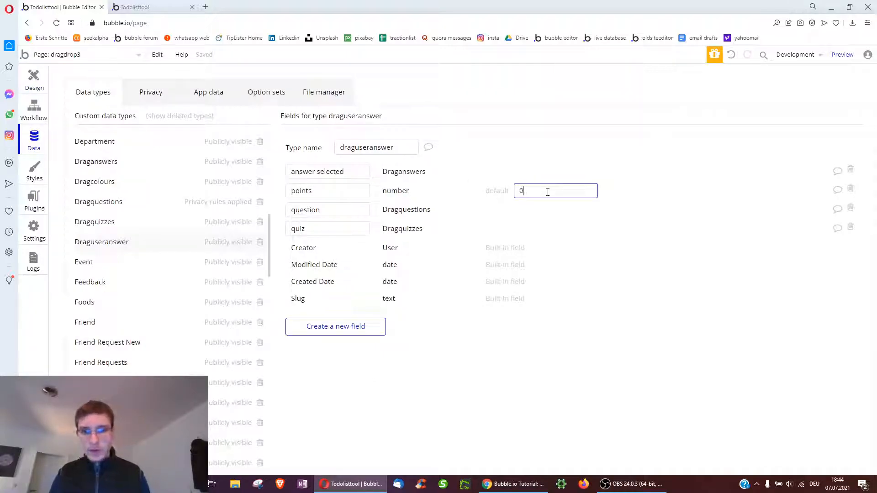
{"action": "left_click", "coordinate": [26, 83]}
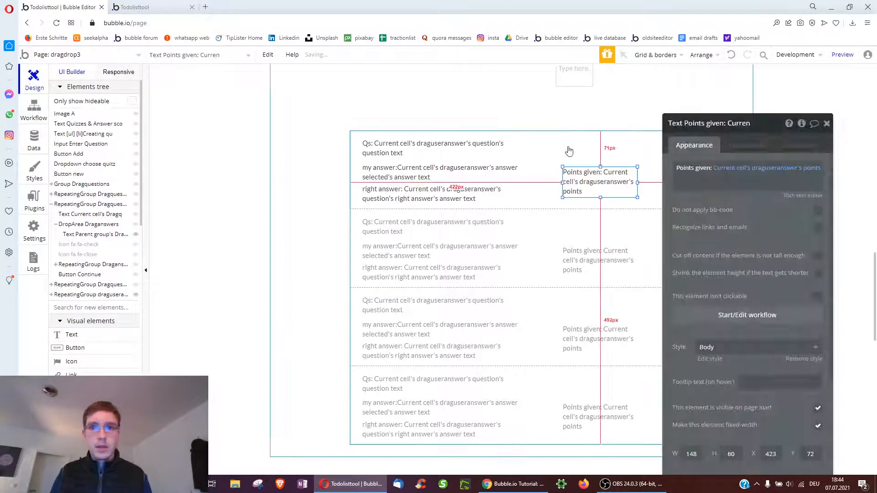
{"action": "scroll", "coordinate": [736, 212], "scroll_direction": "down", "scroll_amount": 3}
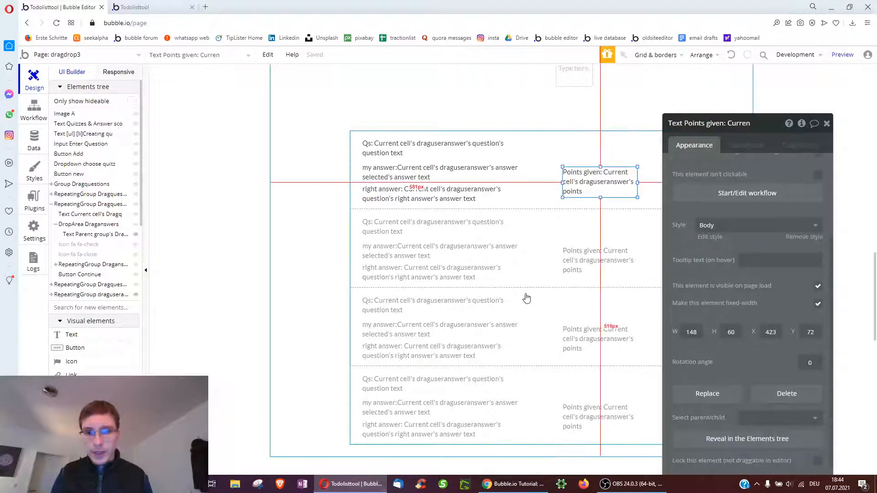
{"action": "scroll", "coordinate": [530, 288], "scroll_direction": "down", "scroll_amount": 3}
{"action": "left_click", "coordinate": [476, 298]}
{"action": "left_click_drag", "start_coordinate": [512, 305], "coordinate": [523, 404]}
{"action": "scroll", "coordinate": [547, 327], "scroll_direction": "down", "scroll_amount": 1}
{"action": "scroll", "coordinate": [547, 327], "scroll_direction": "down", "scroll_amount": 1}
{"action": "left_click_drag", "start_coordinate": [512, 343], "coordinate": [523, 405]}
Add a text below the list showing RepeatingGroup draguseranswer's List of draguseranswers's points:sum
{"action": "left_click", "coordinate": [71, 334]}
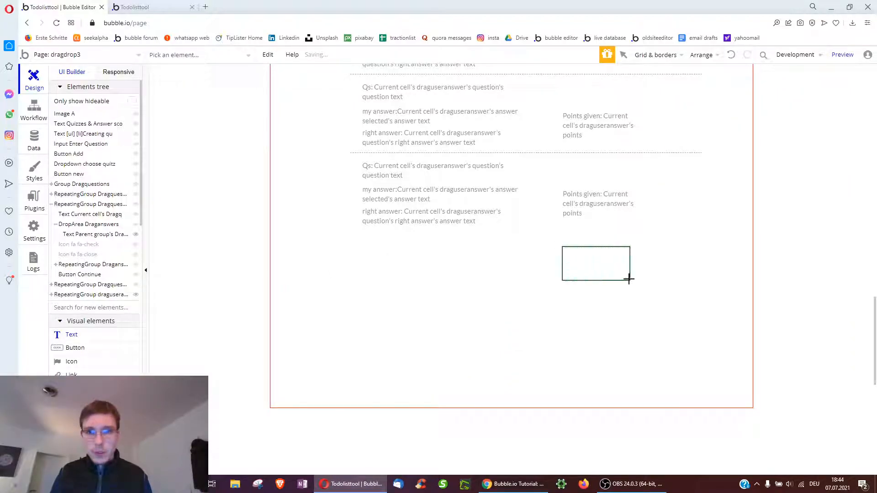
{"action": "left_click_drag", "start_coordinate": [629, 279], "coordinate": [637, 279]}
{"action": "left_click", "coordinate": [661, 169]}
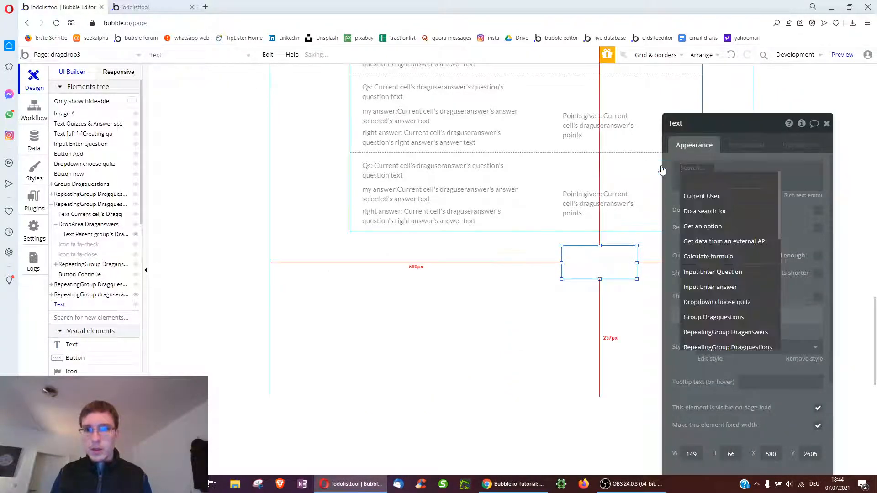
{"action": "type", "text": "re"}
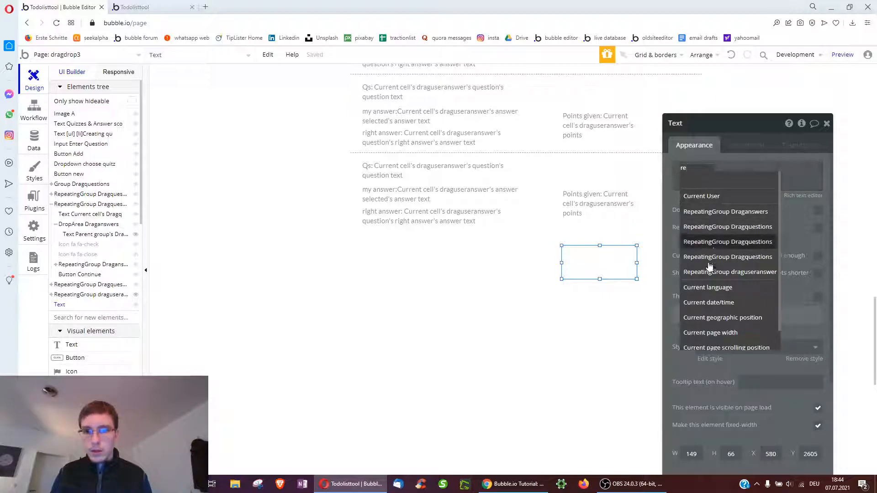
{"action": "left_click", "coordinate": [713, 270]}
{"action": "left_click", "coordinate": [804, 181]}
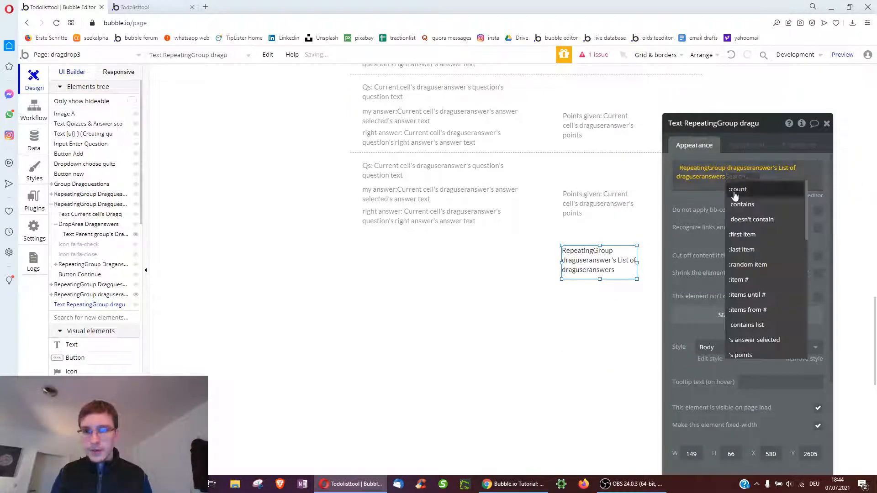
{"action": "type", "text": "po"}
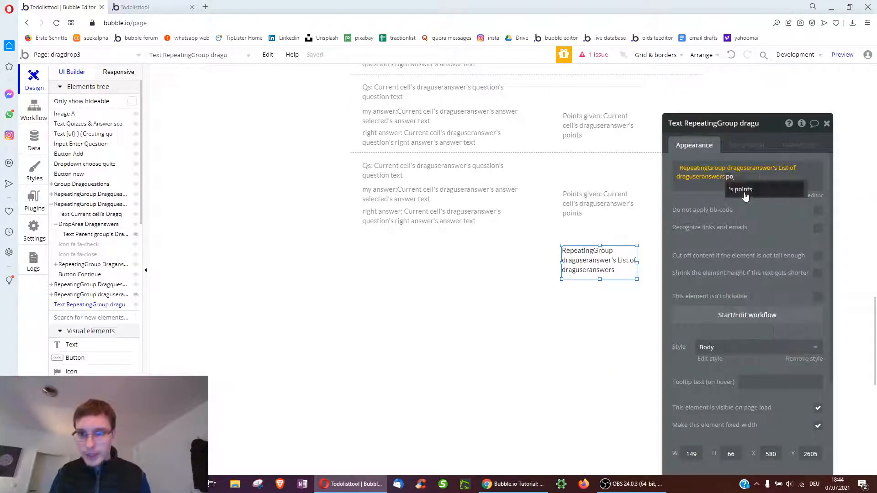
{"action": "left_click", "coordinate": [744, 193]}
{"action": "left_click", "coordinate": [758, 177]}
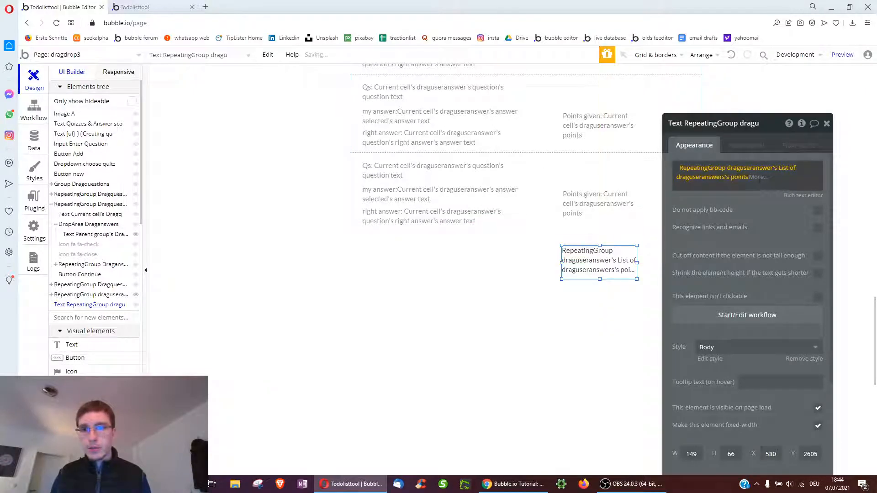
{"action": "type", "text": "sum"}
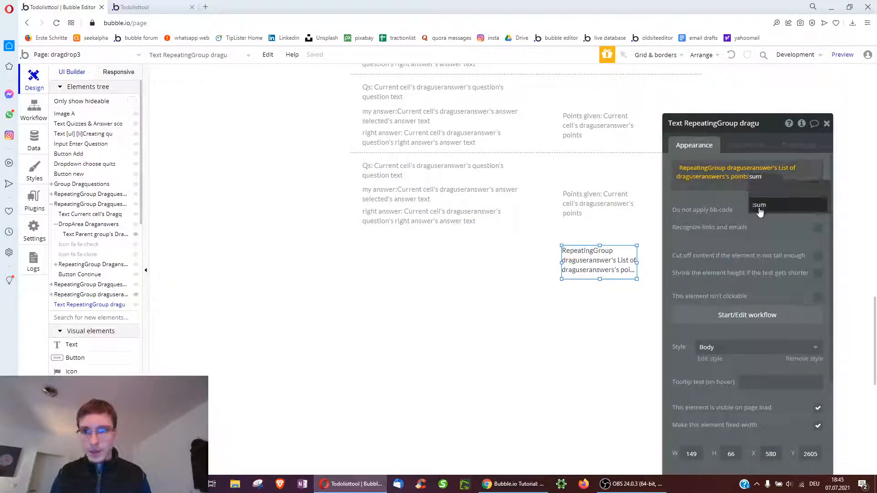
{"action": "left_click", "coordinate": [760, 207]}
Duplicate the total text below it and change its content to Current User's quiz points
{"action": "left_click", "coordinate": [582, 262]}
{"action": "key", "text": "ctrl+c"}
{"action": "key", "text": "ctrl+v"}
{"action": "left_click_drag", "start_coordinate": [587, 273], "coordinate": [583, 307]}
{"action": "right_click", "coordinate": [740, 172]}
{"action": "left_click", "coordinate": [789, 168]}
{"action": "left_click", "coordinate": [682, 167]}
{"action": "left_click", "coordinate": [632, 168]}
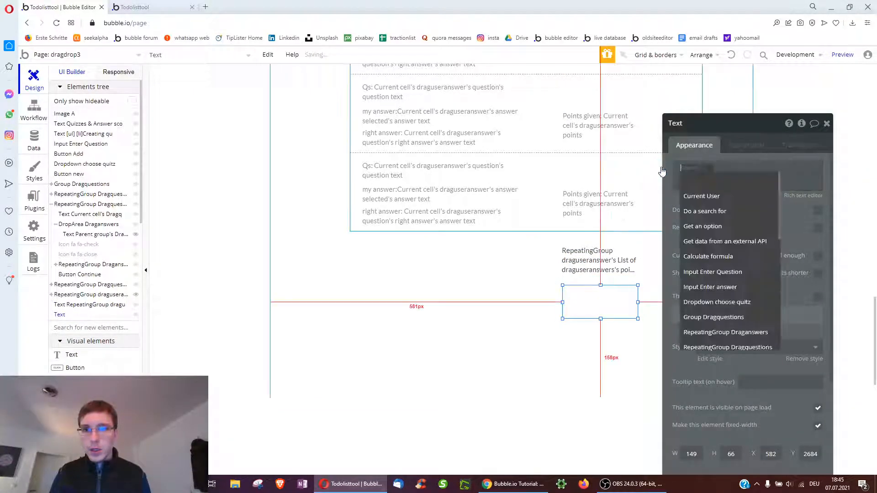
{"action": "left_click", "coordinate": [702, 199]}
{"action": "type", "text": "poi"}
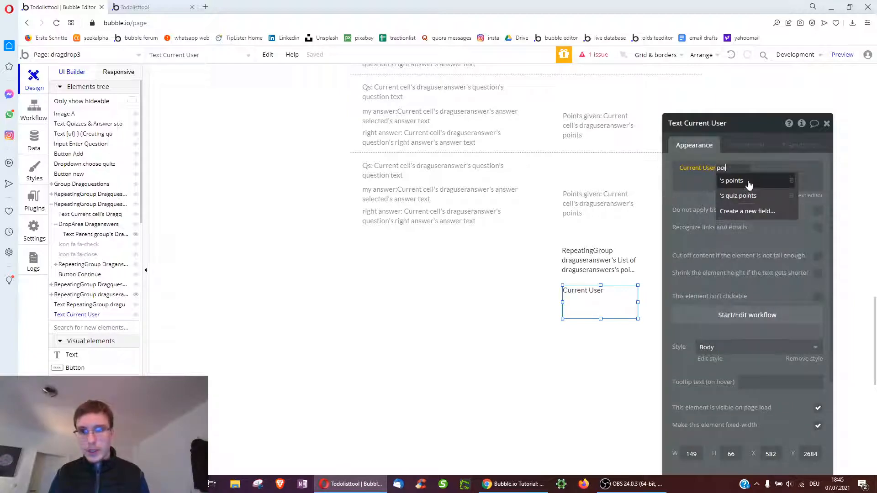
{"action": "left_click", "coordinate": [738, 211]}
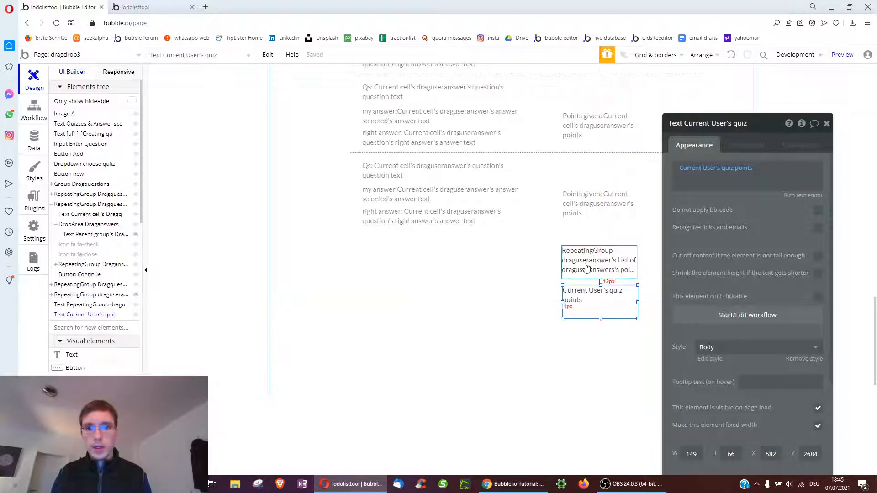
Reselect the points total and quiz points texts to compare them
{"action": "left_click", "coordinate": [593, 256]}
{"action": "left_click", "coordinate": [594, 300]}
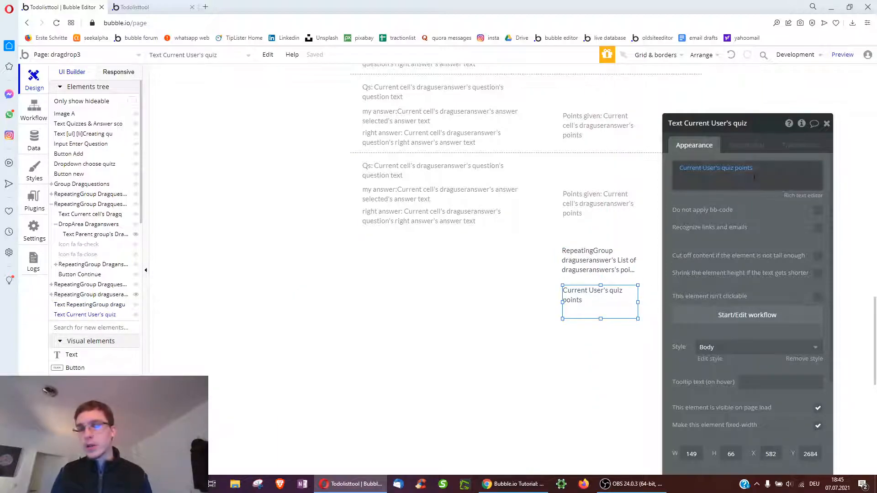
{"action": "left_click", "coordinate": [594, 260]}
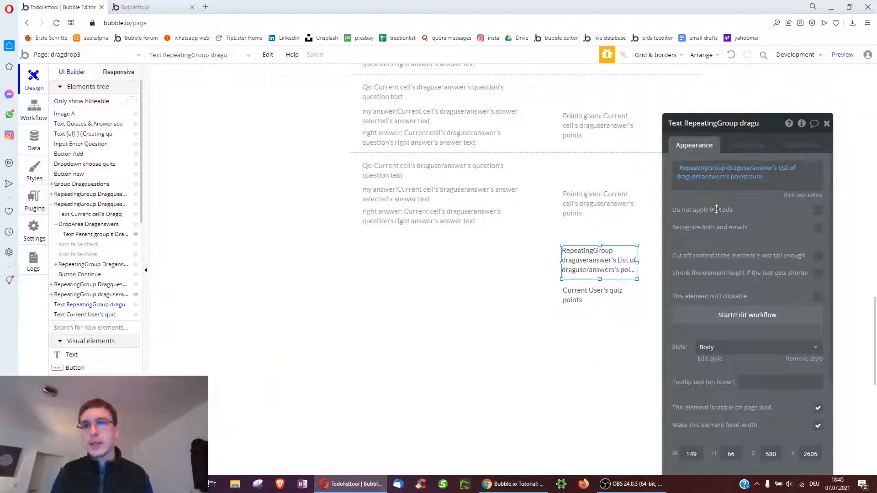
{"action": "scroll", "coordinate": [521, 221], "scroll_direction": "up", "scroll_amount": 2}
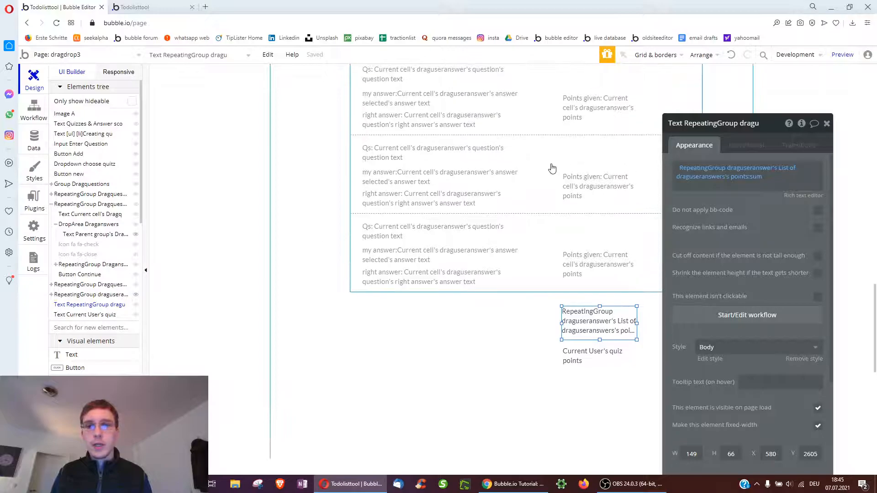
{"action": "left_click", "coordinate": [553, 168]}
{"action": "left_click", "coordinate": [772, 188]}
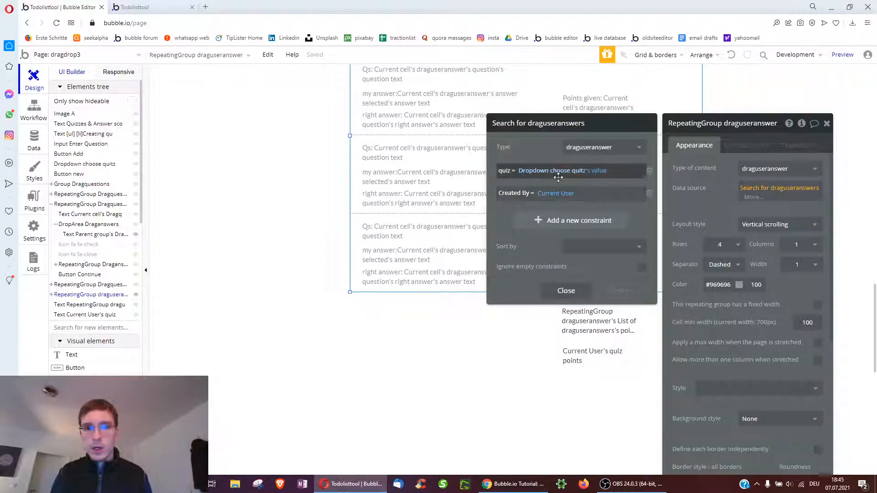
{"action": "left_click", "coordinate": [566, 290]}
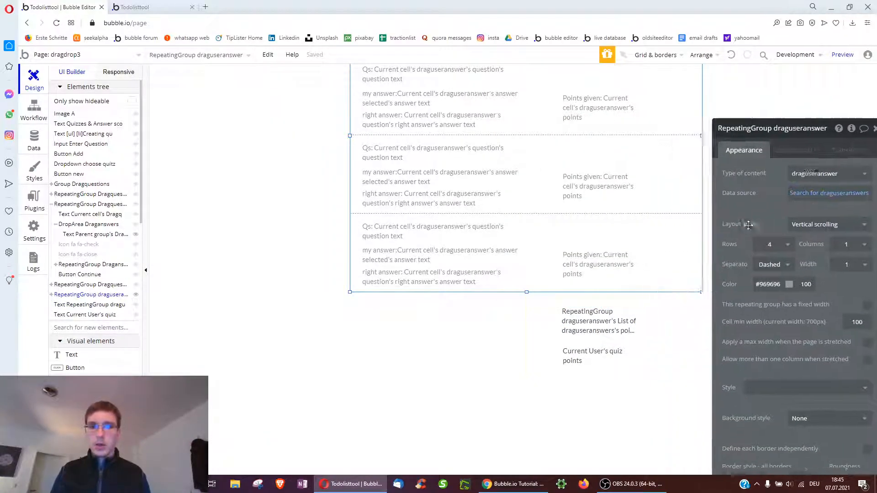
{"action": "scroll", "coordinate": [574, 228], "scroll_direction": "up", "scroll_amount": 5}
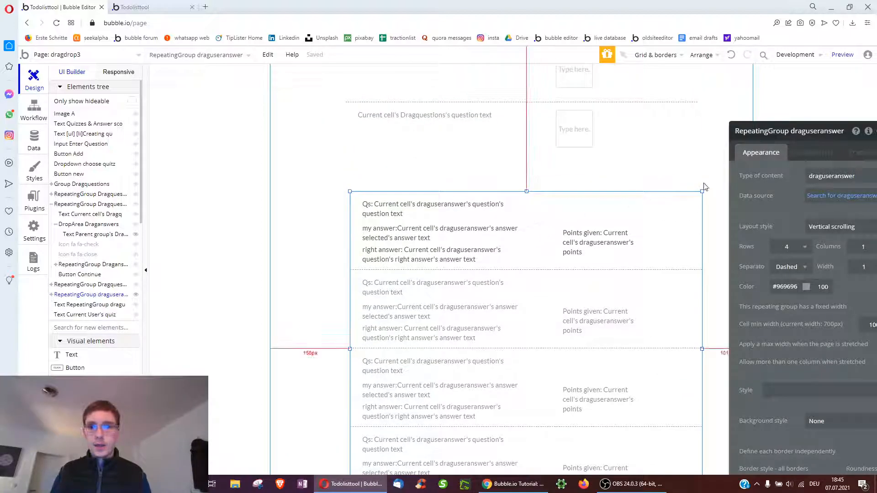
{"action": "scroll", "coordinate": [585, 202], "scroll_direction": "up", "scroll_amount": 7}
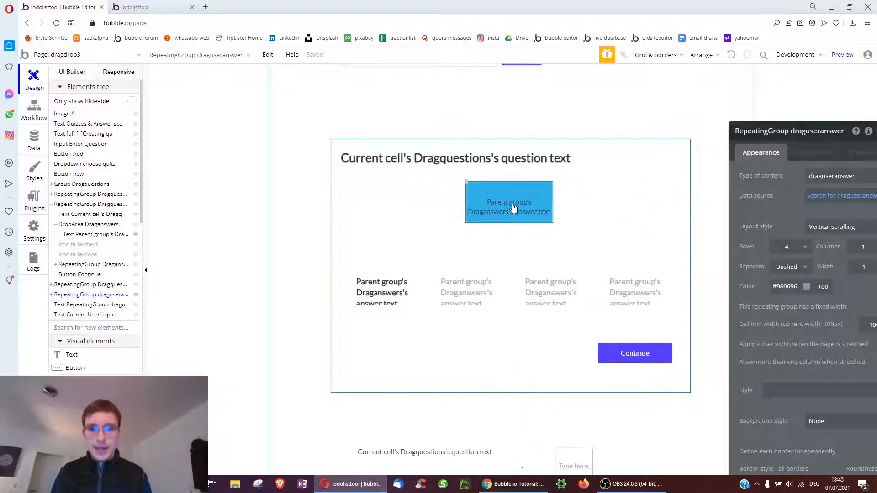
{"action": "scroll", "coordinate": [513, 208], "scroll_direction": "down", "scroll_amount": 2}
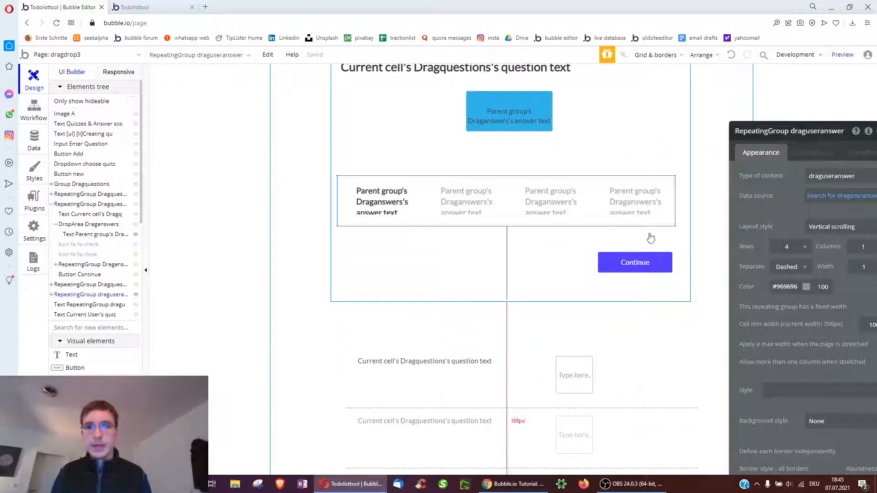
{"action": "scroll", "coordinate": [626, 265], "scroll_direction": "down", "scroll_amount": 10}
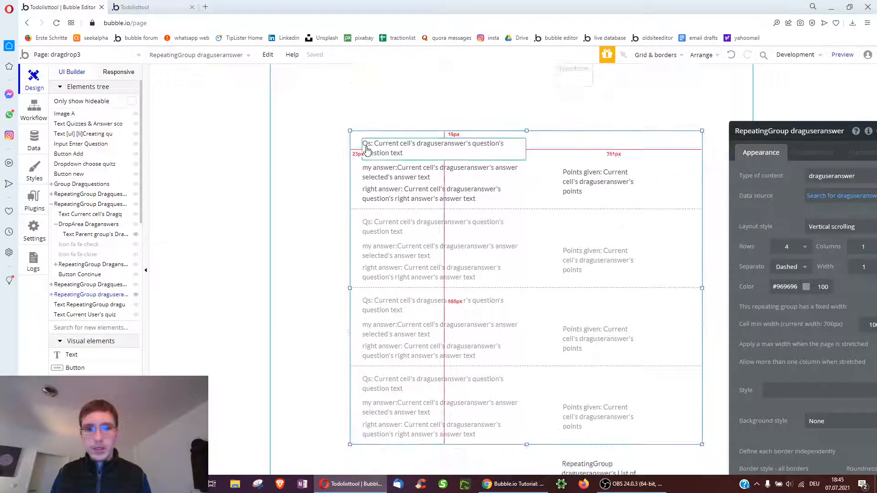
{"action": "left_click", "coordinate": [416, 150]}
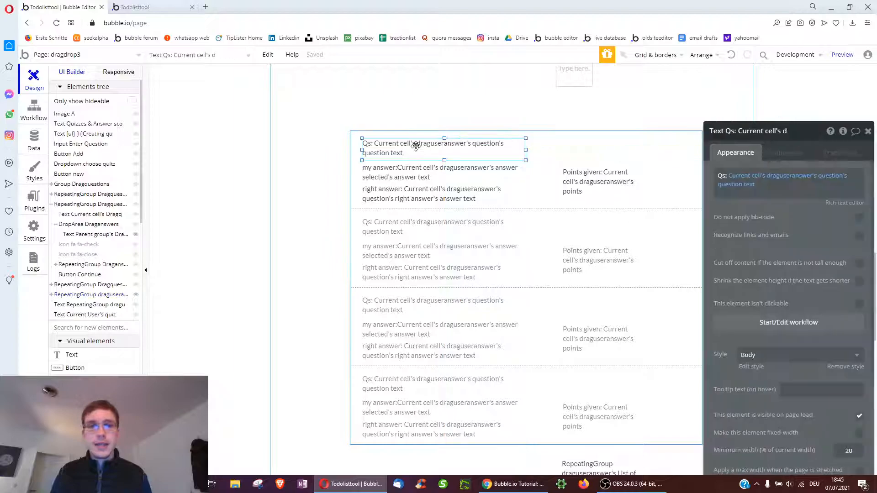
{"action": "left_click", "coordinate": [394, 171]}
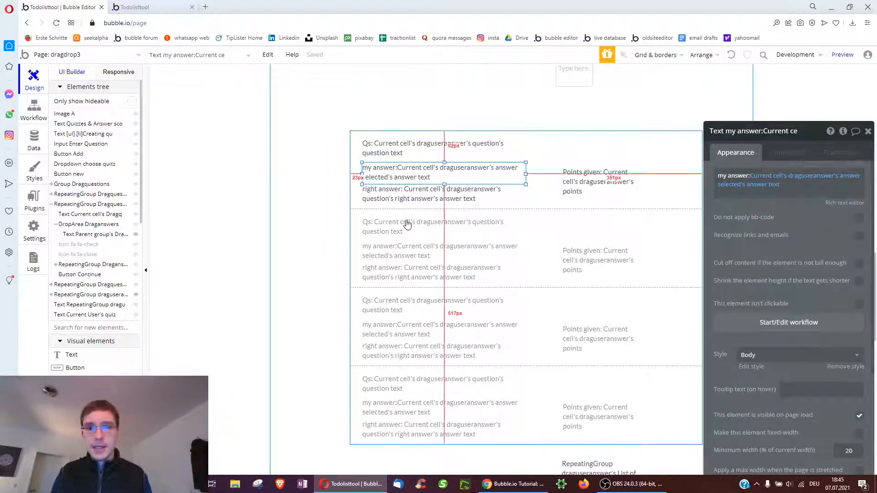
{"action": "left_click", "coordinate": [389, 196]}
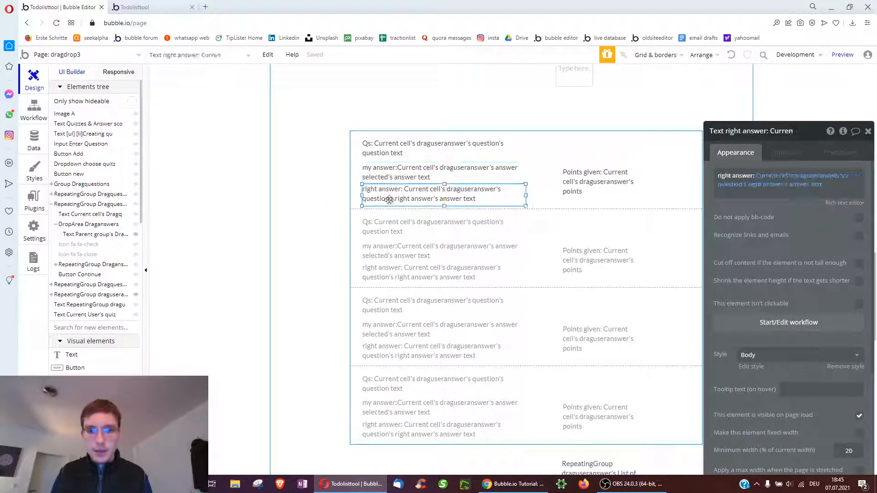
{"action": "left_click", "coordinate": [590, 183]}
{"action": "scroll", "coordinate": [462, 242], "scroll_direction": "down", "scroll_amount": 4}
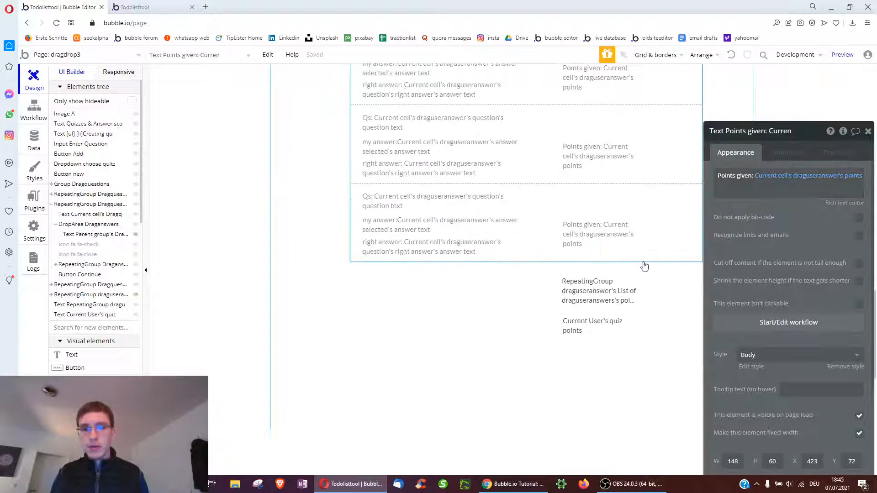
{"action": "scroll", "coordinate": [487, 293], "scroll_direction": "down", "scroll_amount": 2}
{"action": "left_click", "coordinate": [489, 263]}
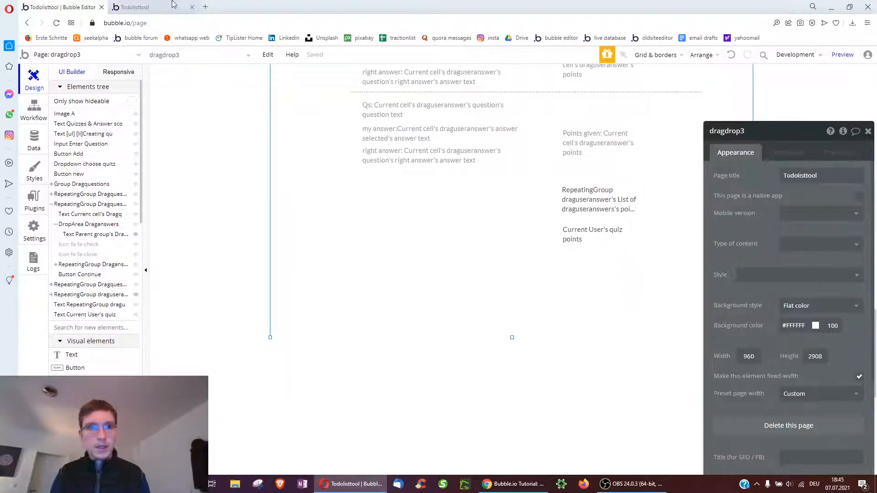
{"action": "scroll", "coordinate": [507, 237], "scroll_direction": "down", "scroll_amount": 3}
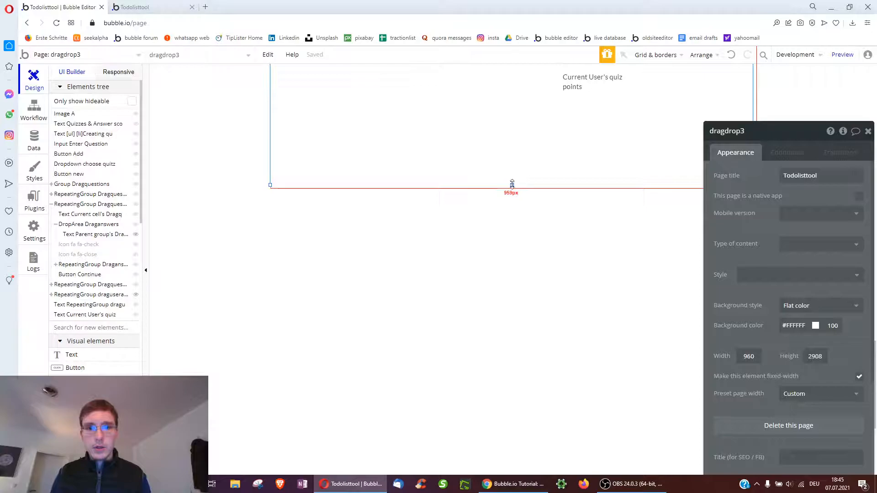
In the app preview, load the first 7 July quiz from the dropdown
{"action": "left_click", "coordinate": [151, 7]}
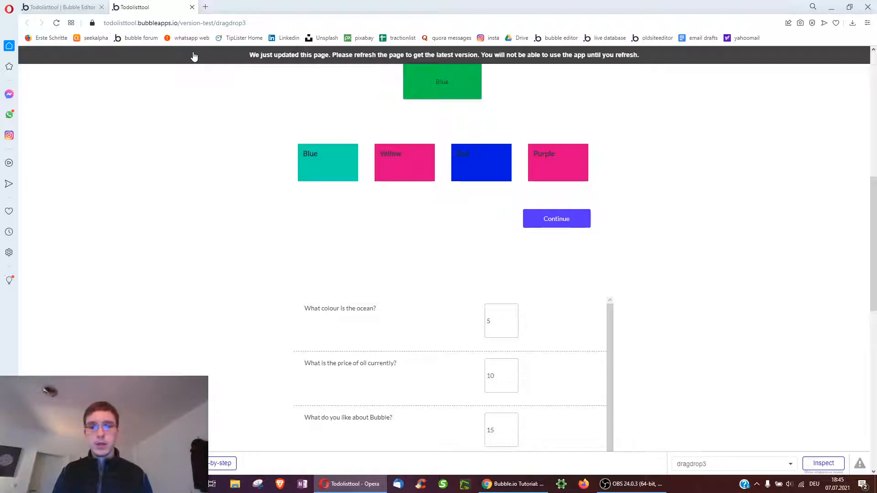
{"action": "left_click", "coordinate": [539, 178]}
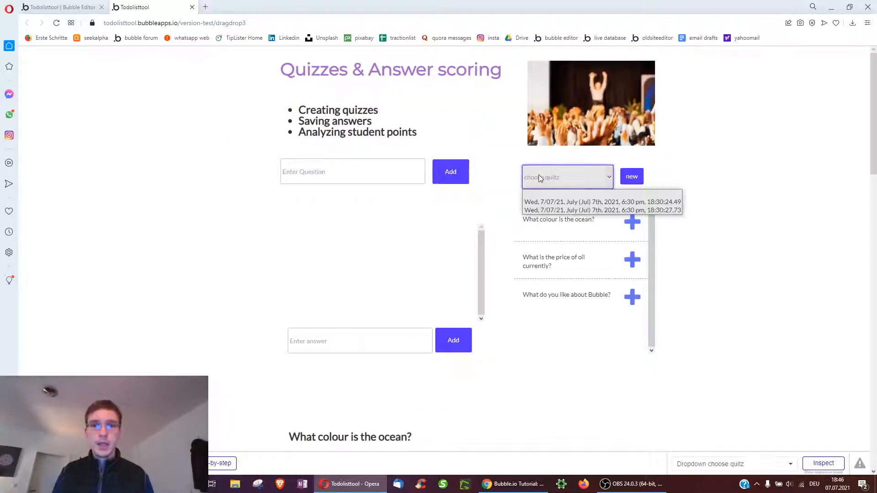
{"action": "left_click", "coordinate": [539, 198]}
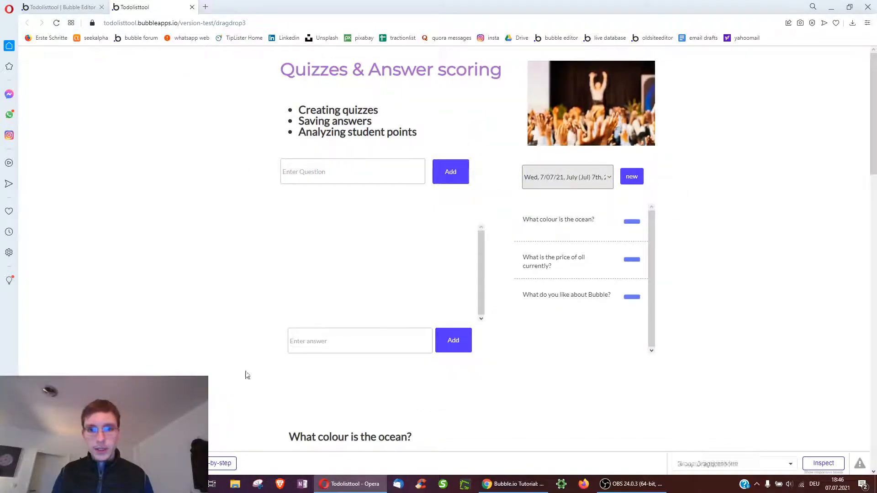
Drop Yellow onto the ocean question's box, then go back to the editor
{"action": "scroll", "coordinate": [319, 361], "scroll_direction": "down", "scroll_amount": 10}
{"action": "scroll", "coordinate": [523, 269], "scroll_direction": "down", "scroll_amount": 8}
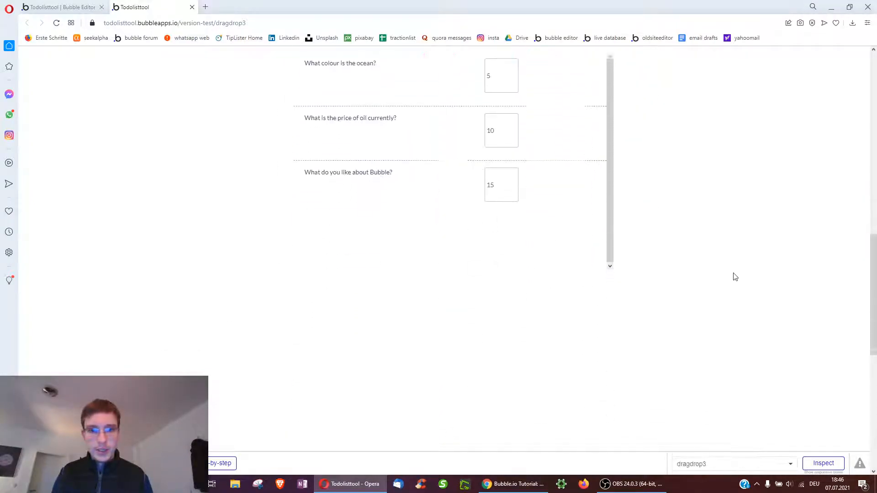
{"action": "scroll", "coordinate": [445, 256], "scroll_direction": "up", "scroll_amount": 3}
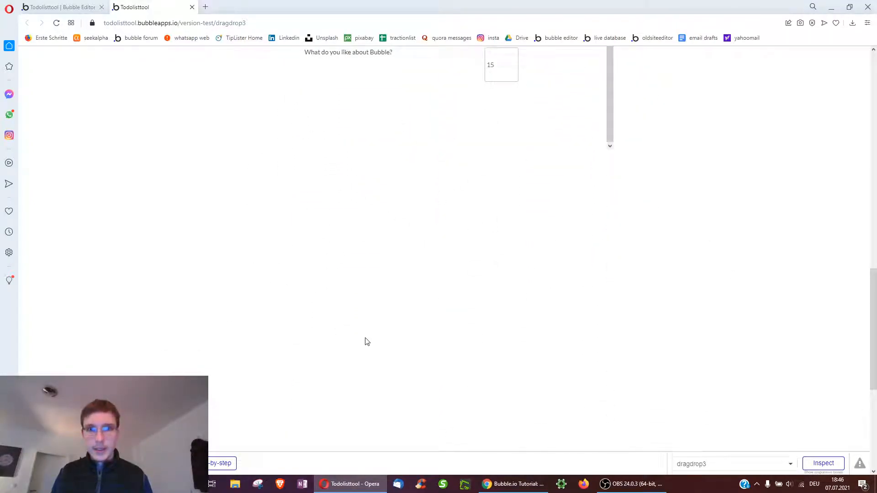
{"action": "scroll", "coordinate": [357, 343], "scroll_direction": "up", "scroll_amount": 10}
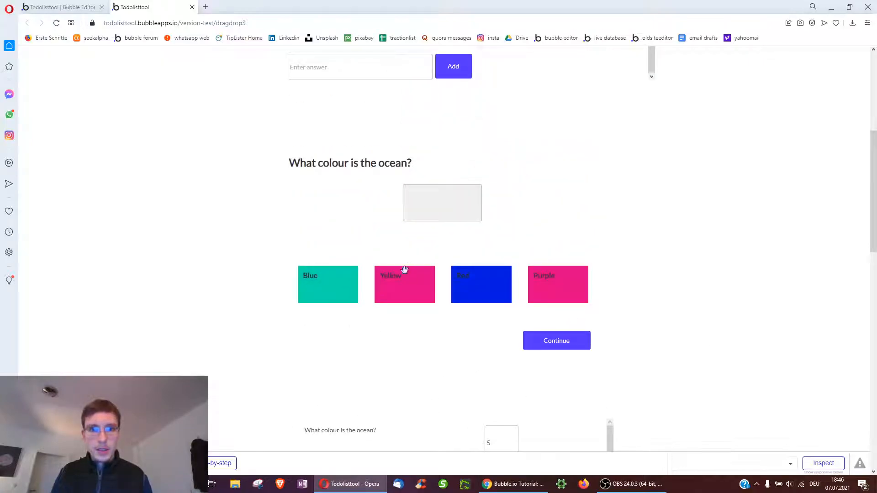
{"action": "left_click_drag", "start_coordinate": [390, 289], "coordinate": [423, 212]}
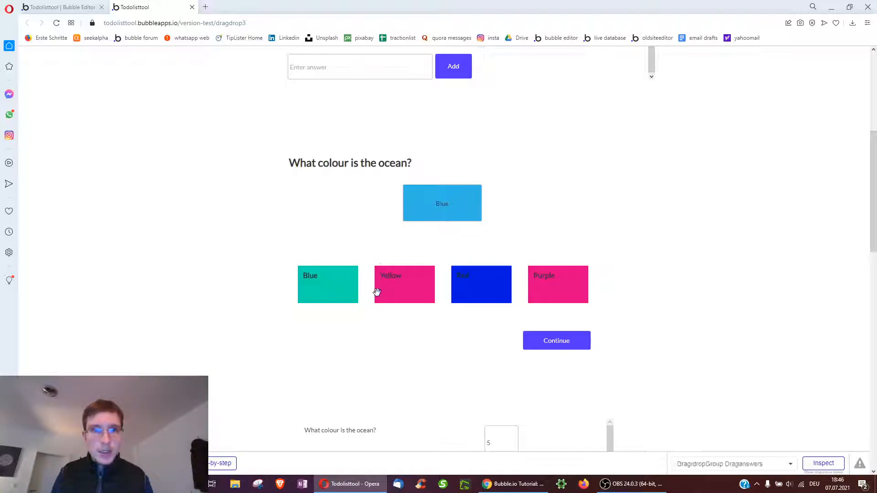
{"action": "left_click", "coordinate": [63, 7]}
{"action": "scroll", "coordinate": [485, 183], "scroll_direction": "up", "scroll_amount": 5}
{"action": "scroll", "coordinate": [466, 208], "scroll_direction": "up", "scroll_amount": 8}
Inspect the visibility condition of the text inside DropArea Draganswers
{"action": "left_click", "coordinate": [486, 177]}
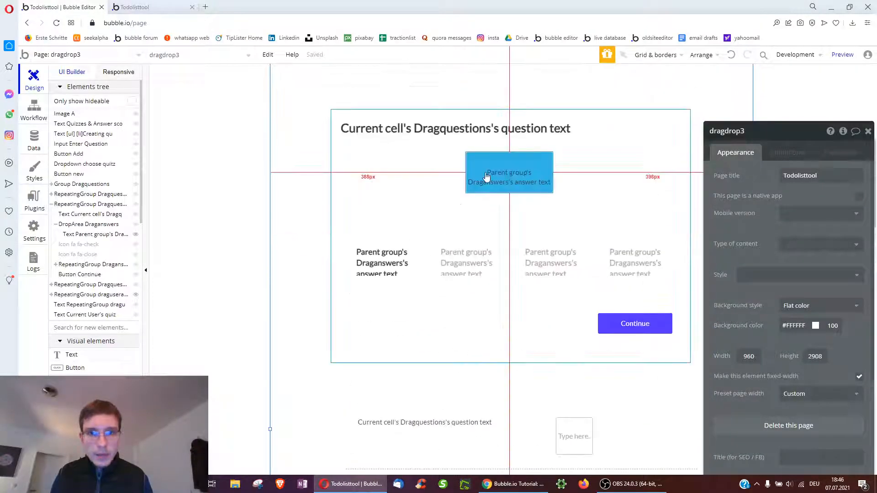
{"action": "left_click", "coordinate": [620, 148]}
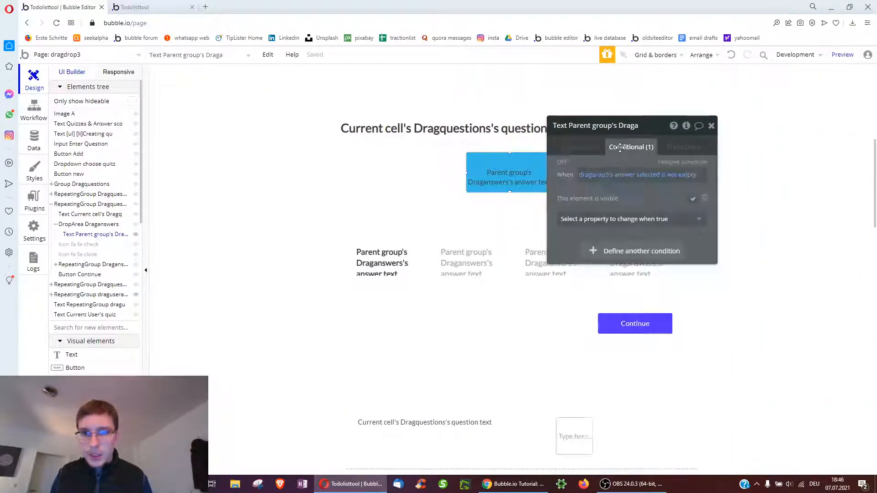
{"action": "right_click", "coordinate": [526, 166]}
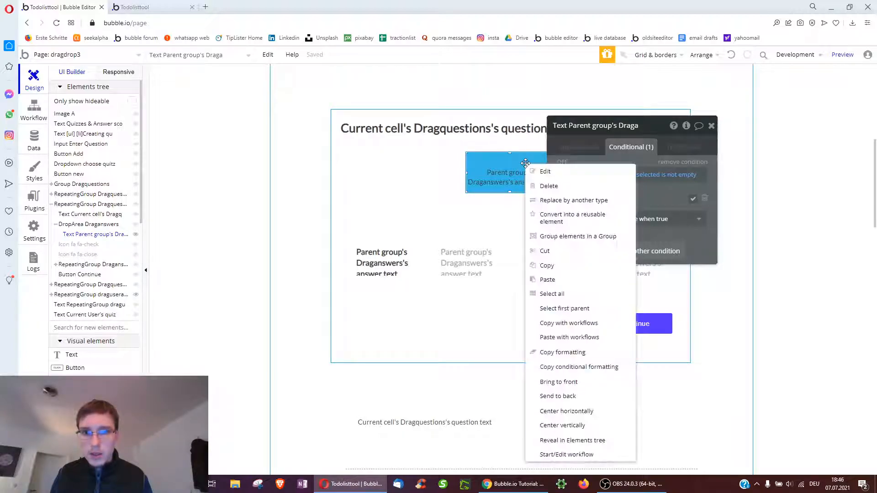
{"action": "left_click", "coordinate": [566, 308]}
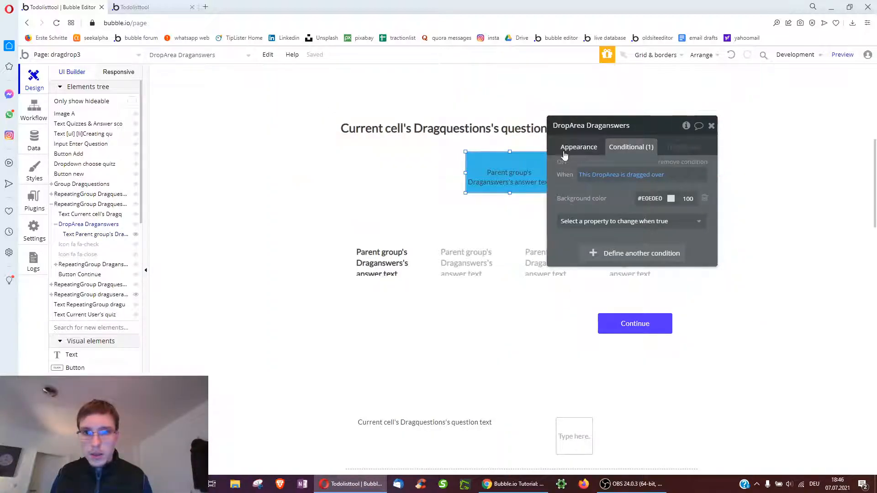
{"action": "left_click", "coordinate": [577, 147]}
{"action": "left_click", "coordinate": [484, 171]}
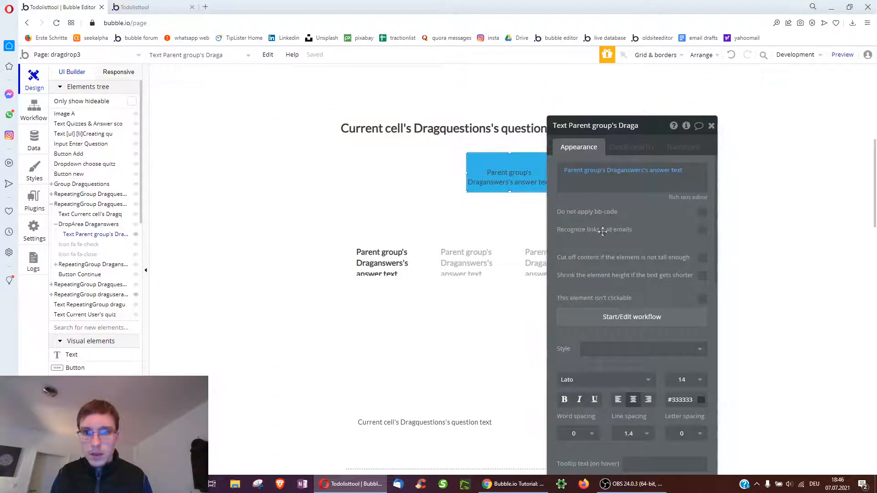
{"action": "scroll", "coordinate": [612, 259], "scroll_direction": "down", "scroll_amount": 3}
{"action": "scroll", "coordinate": [612, 258], "scroll_direction": "up", "scroll_amount": 3}
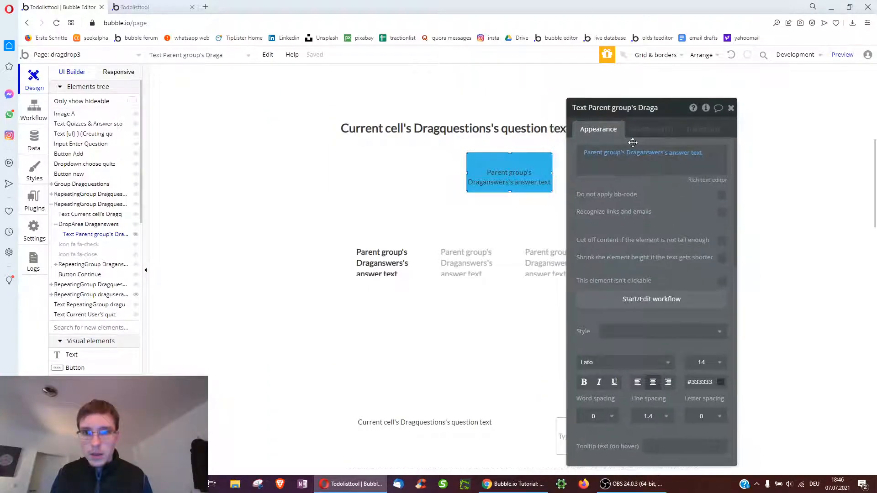
{"action": "left_click", "coordinate": [634, 129]}
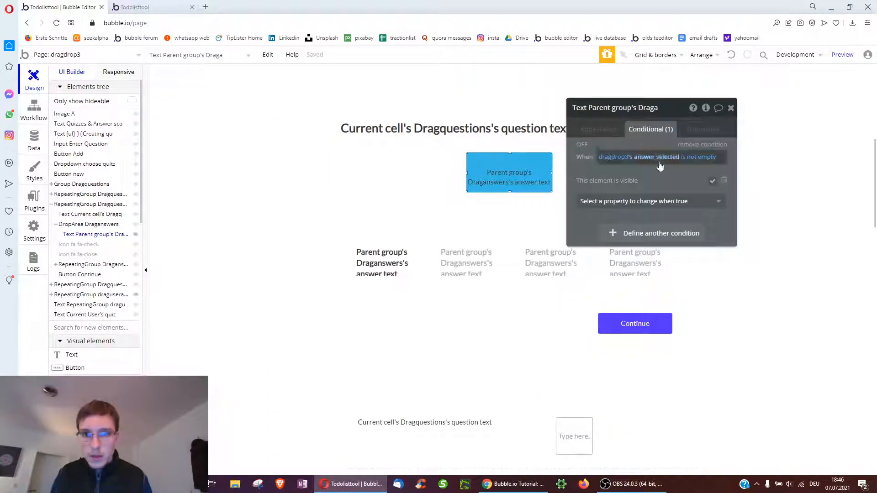
Open the 'DropArea has a group dropped on it' workflow and inspect its set-state steps
{"action": "left_click", "coordinate": [33, 120]}
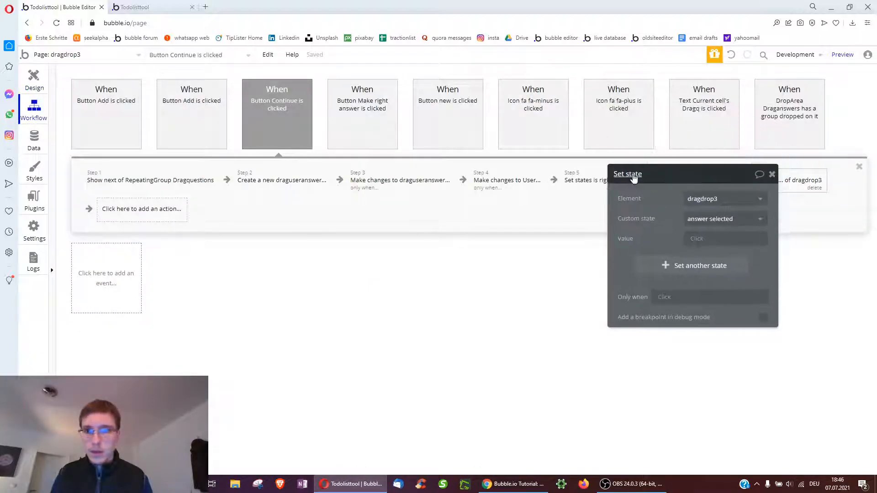
{"action": "left_click", "coordinate": [795, 105]}
{"action": "left_click", "coordinate": [149, 183]}
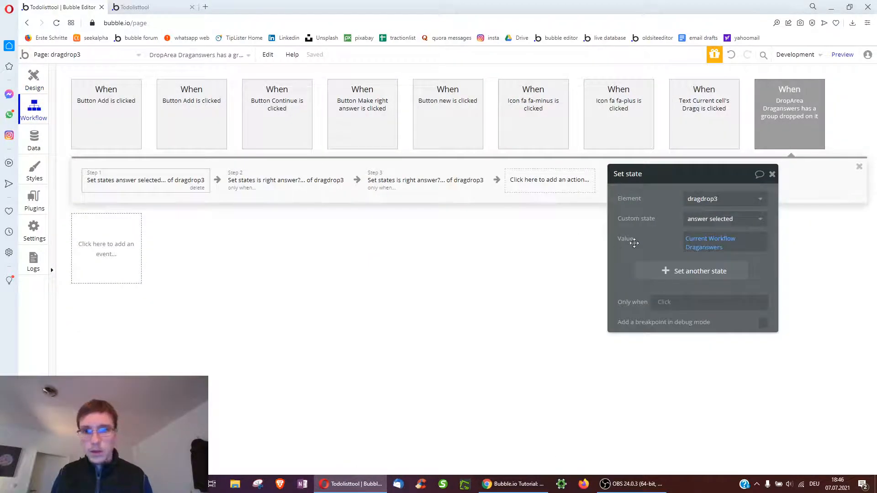
{"action": "left_click", "coordinate": [275, 185]}
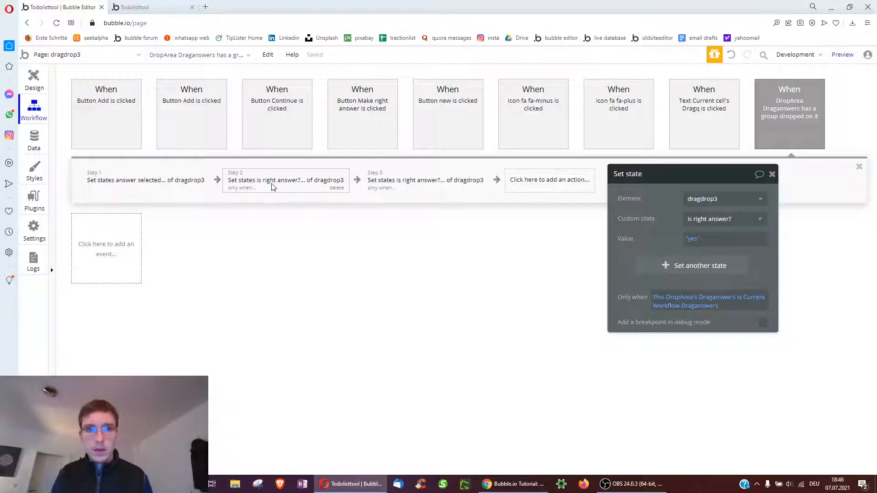
Change the drop-area text to show dragdrop3's answer selected's answer text
{"action": "left_click", "coordinate": [28, 83]}
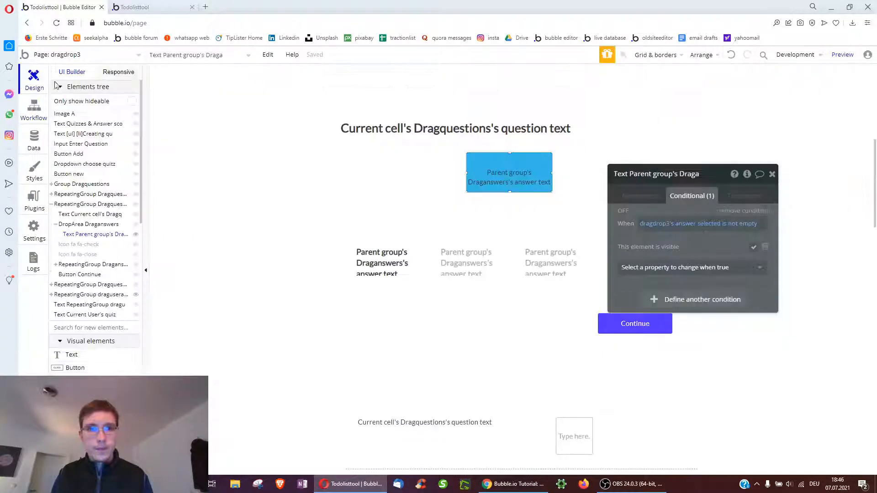
{"action": "left_click", "coordinate": [632, 195]}
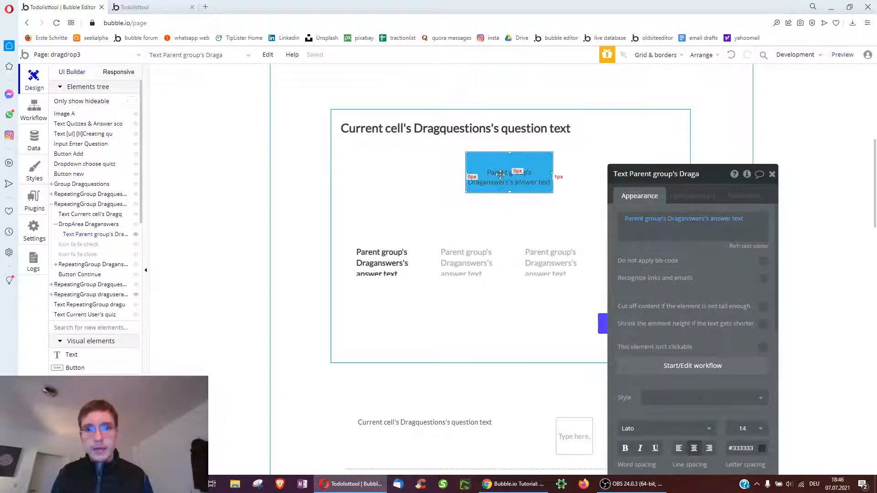
{"action": "left_click", "coordinate": [665, 221]}
{"action": "scroll", "coordinate": [674, 256], "scroll_direction": "down", "scroll_amount": 5}
{"action": "left_click", "coordinate": [656, 386]}
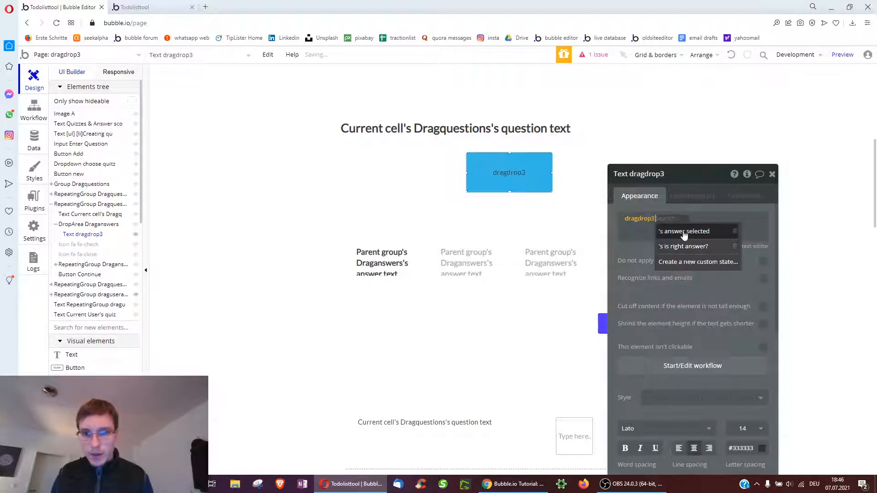
{"action": "left_click", "coordinate": [684, 231]}
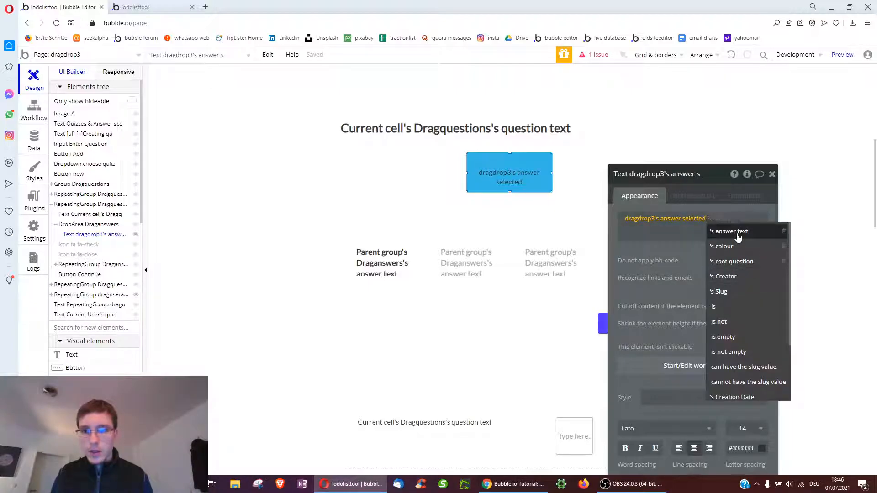
{"action": "left_click", "coordinate": [738, 233]}
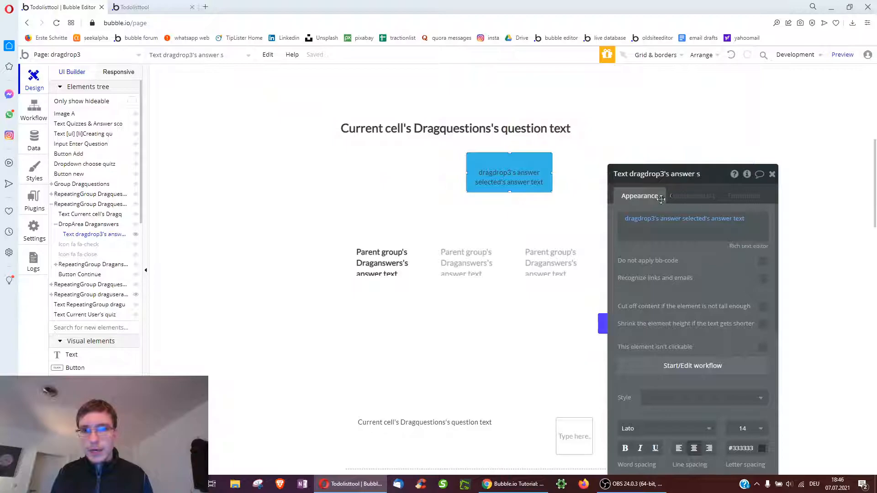
Reselect the drop area and its text, then switch to the app preview
{"action": "right_click", "coordinate": [490, 172]}
{"action": "left_click", "coordinate": [525, 312]}
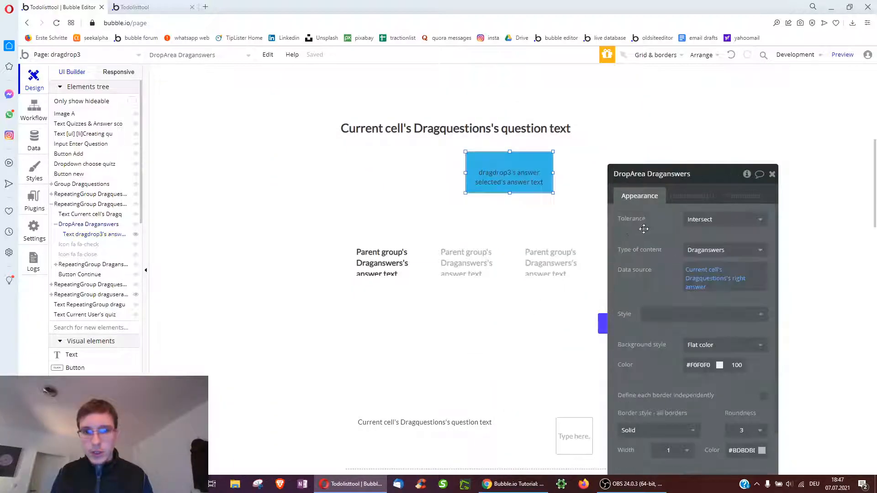
{"action": "left_click", "coordinate": [507, 178]}
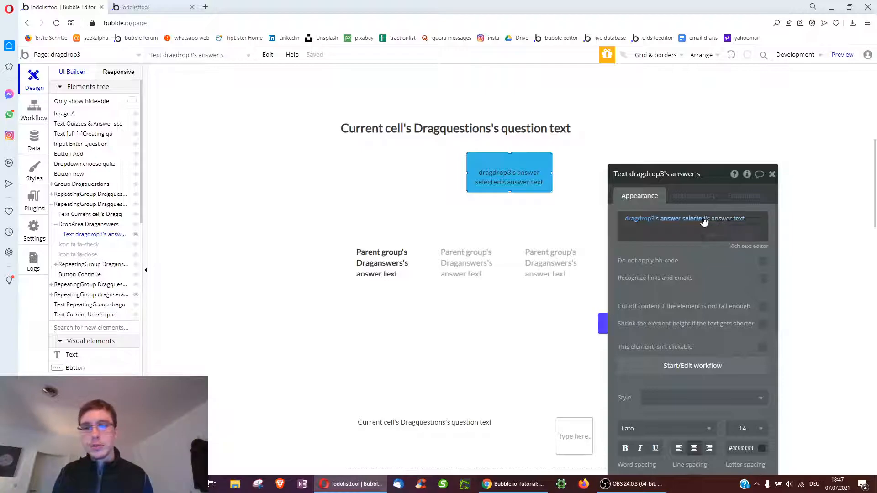
{"action": "left_click", "coordinate": [165, 5]}
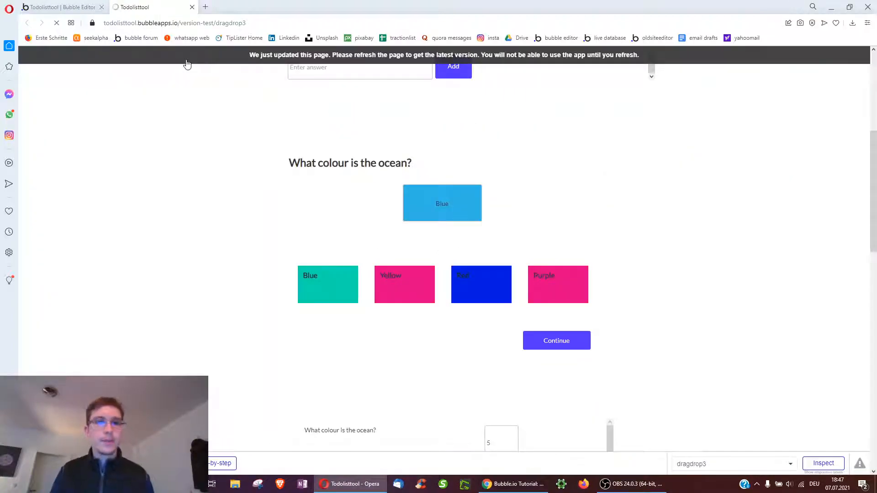
Reload the preview, drop Yellow on the ocean question and continue to the oil price question
{"action": "key", "text": "F5"}
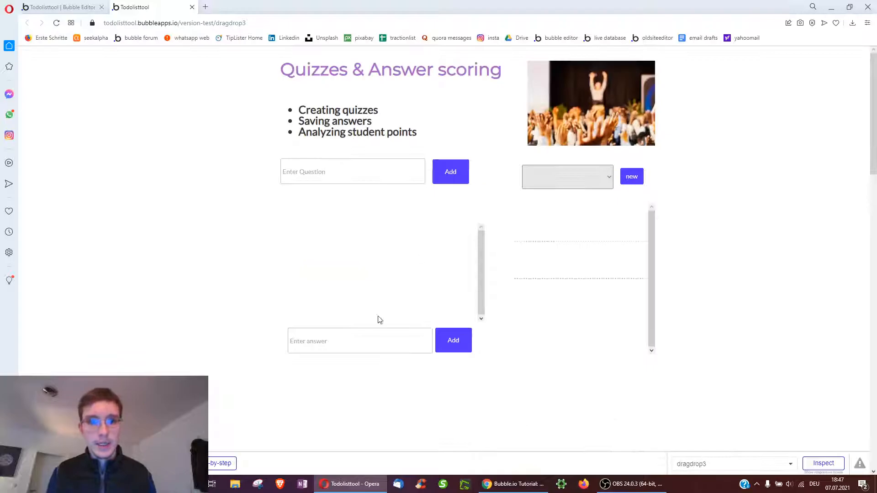
{"action": "scroll", "coordinate": [274, 319], "scroll_direction": "down", "scroll_amount": 4}
{"action": "left_click_drag", "start_coordinate": [382, 310], "coordinate": [468, 240]}
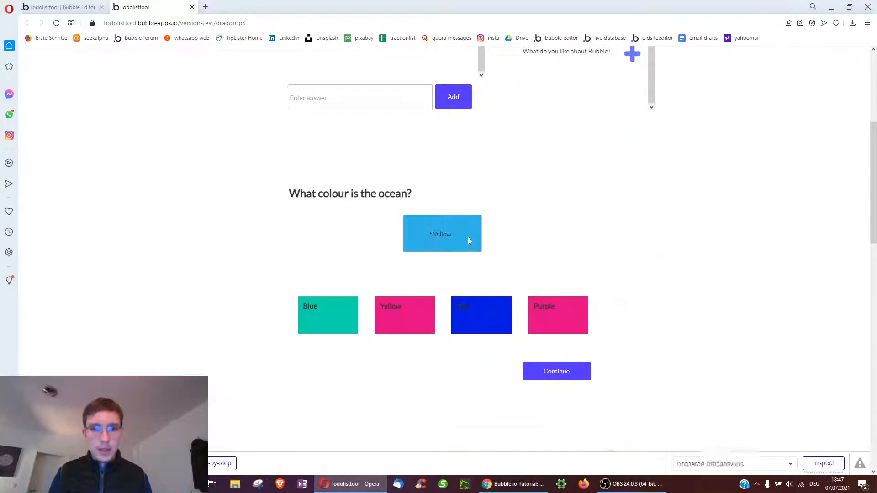
{"action": "left_click", "coordinate": [555, 375]}
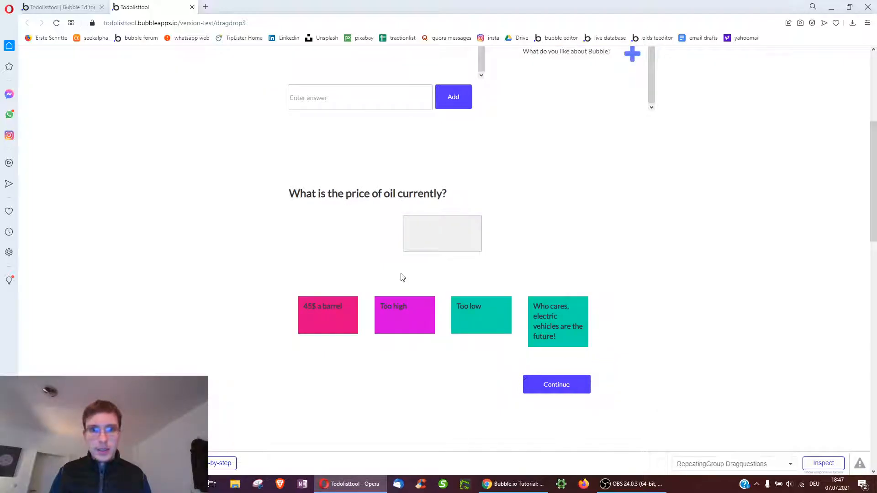
{"action": "key", "text": "ctrl+Tab"}
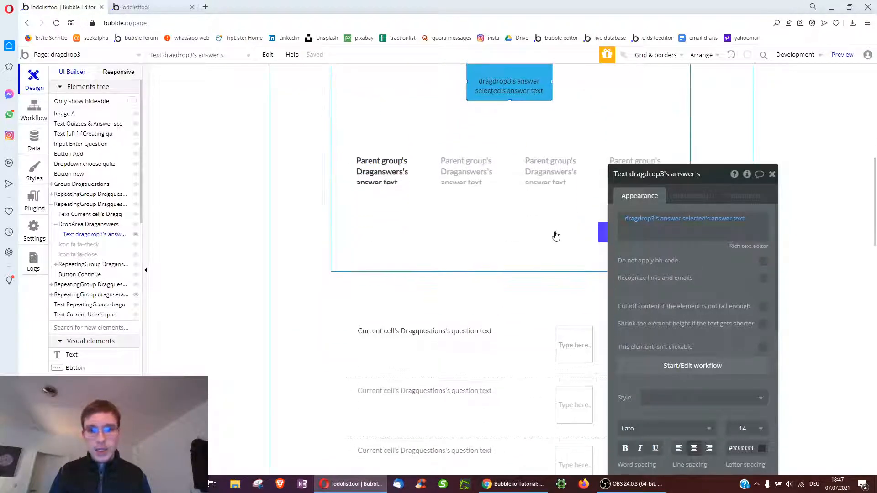
Review the Continue button's on-load visibility and conditions, then drop Yellow into the preview's answer box
{"action": "left_click", "coordinate": [601, 232]}
{"action": "scroll", "coordinate": [753, 340], "scroll_direction": "down", "scroll_amount": 1}
{"action": "left_click", "coordinate": [763, 318]}
{"action": "left_click", "coordinate": [692, 196]}
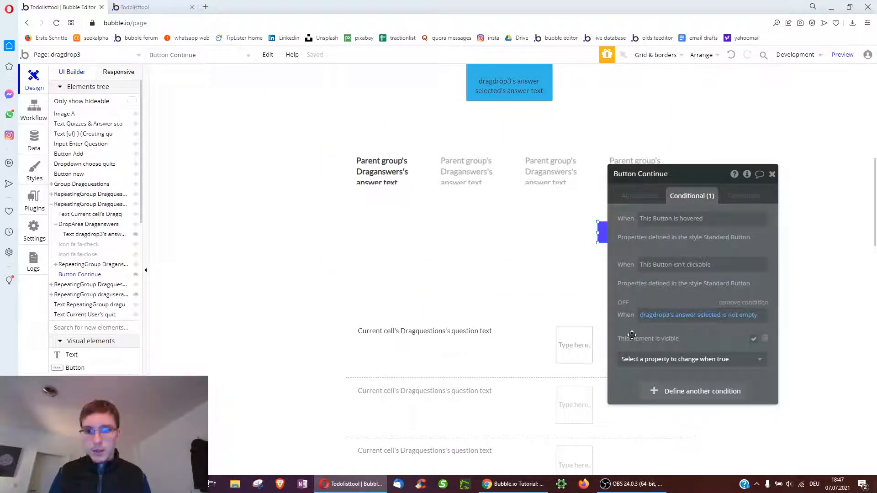
{"action": "left_click", "coordinate": [151, 7]}
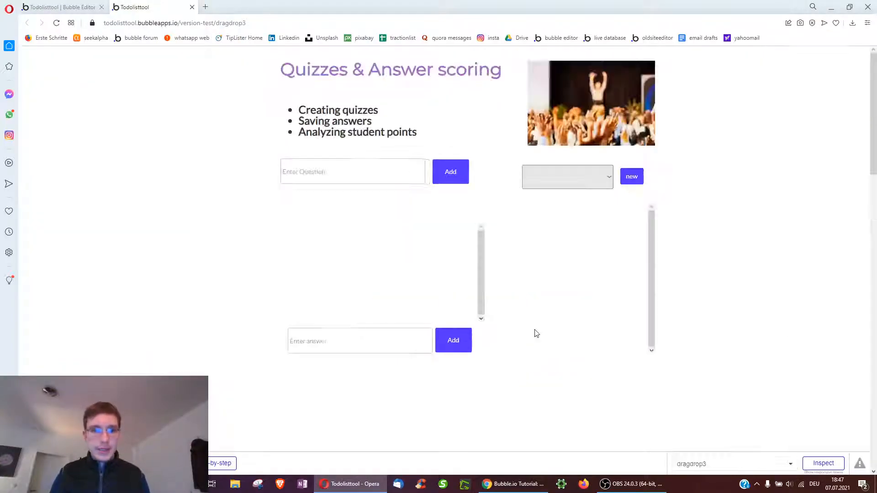
{"action": "mouse_move", "coordinate": [393, 319]}
{"action": "left_mouse_down"}
{"action": "mouse_move", "coordinate": [420, 245]}
{"action": "mouse_move", "coordinate": [396, 319]}
{"action": "left_mouse_up"}
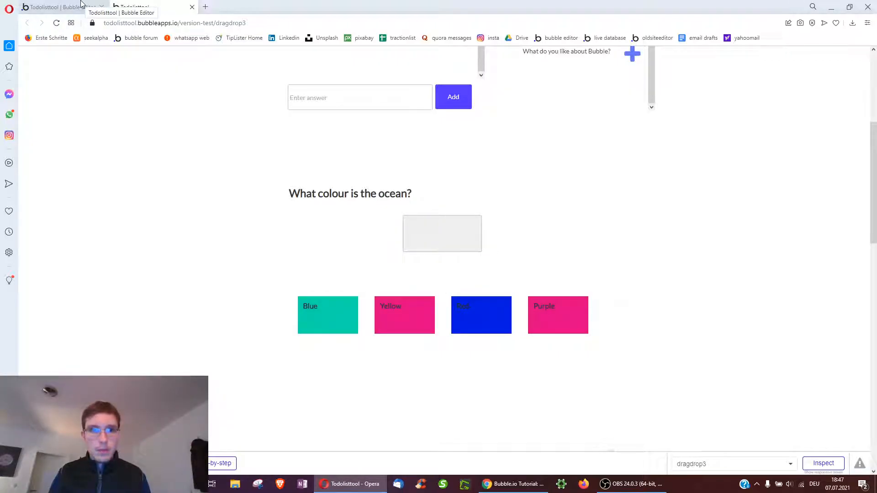
Open the editor's App data and show the All draguseranswers records
{"action": "left_click", "coordinate": [82, 5]}
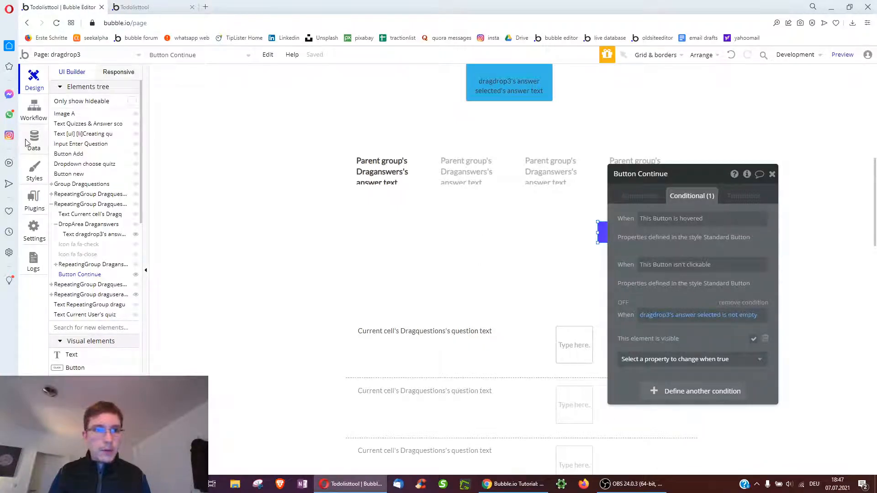
{"action": "left_click", "coordinate": [28, 142]}
{"action": "left_click", "coordinate": [206, 93]}
{"action": "scroll", "coordinate": [151, 256], "scroll_direction": "down", "scroll_amount": 10}
{"action": "scroll", "coordinate": [134, 270], "scroll_direction": "down", "scroll_amount": 4}
{"action": "scroll", "coordinate": [127, 272], "scroll_direction": "up", "scroll_amount": 2}
{"action": "left_click", "coordinate": [113, 271]}
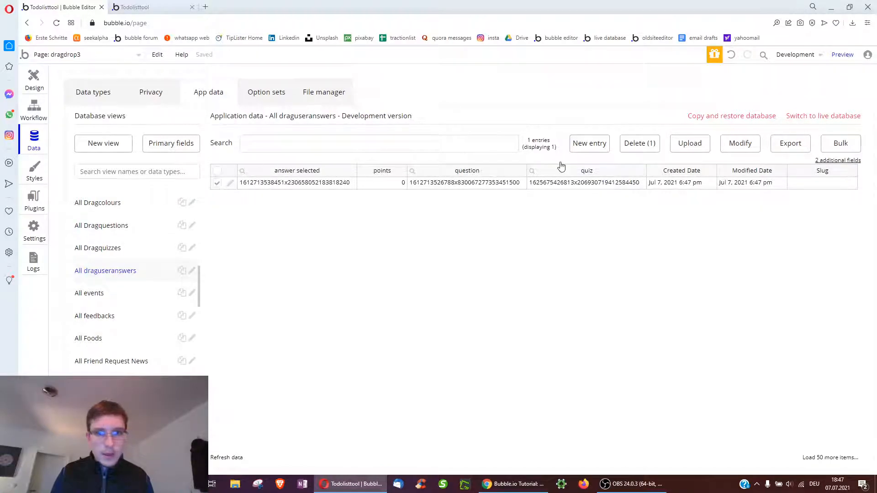
Delete the stored draguseranswers entry and confirm the deletion
{"action": "left_click", "coordinate": [641, 144]}
{"action": "left_click", "coordinate": [427, 163]}
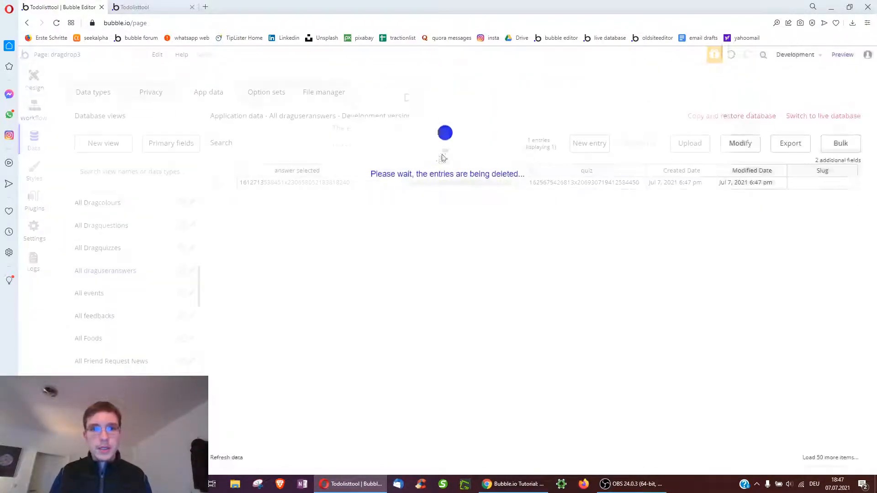
{"action": "left_click", "coordinate": [439, 183]}
In the preview, answer the ocean question with Yellow and the oil price question with electric vehicles
{"action": "left_click", "coordinate": [164, 5]}
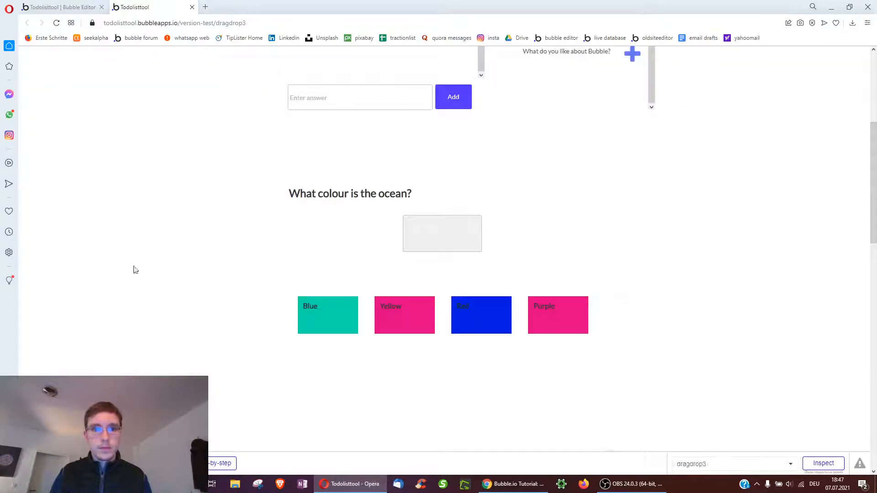
{"action": "left_click_drag", "start_coordinate": [394, 322], "coordinate": [420, 245]}
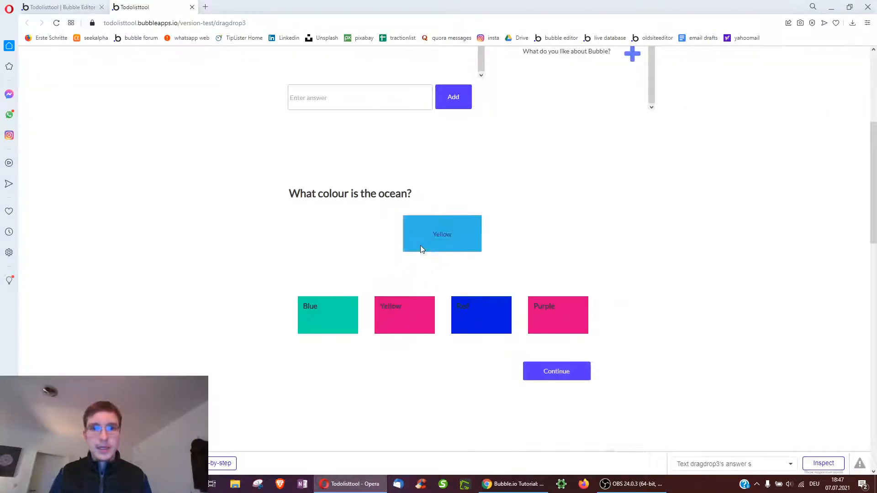
{"action": "left_click", "coordinate": [554, 374]}
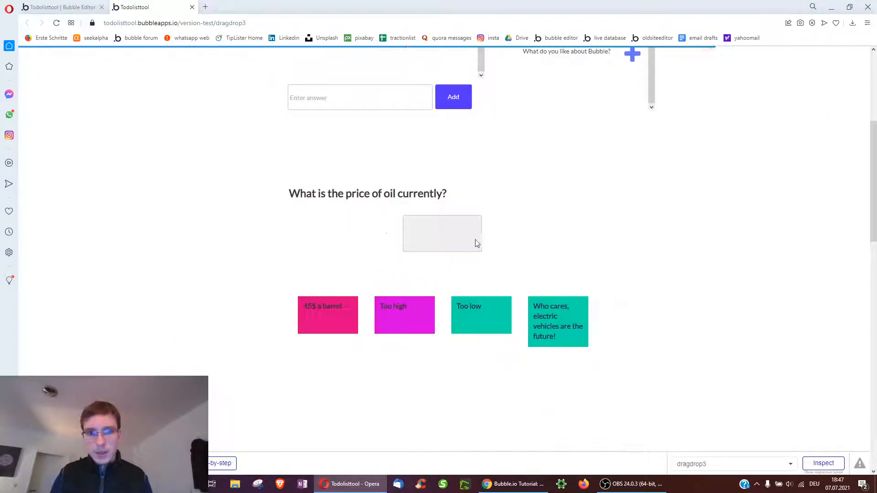
{"action": "left_click_drag", "start_coordinate": [587, 332], "coordinate": [458, 259]}
{"action": "left_click", "coordinate": [553, 387]}
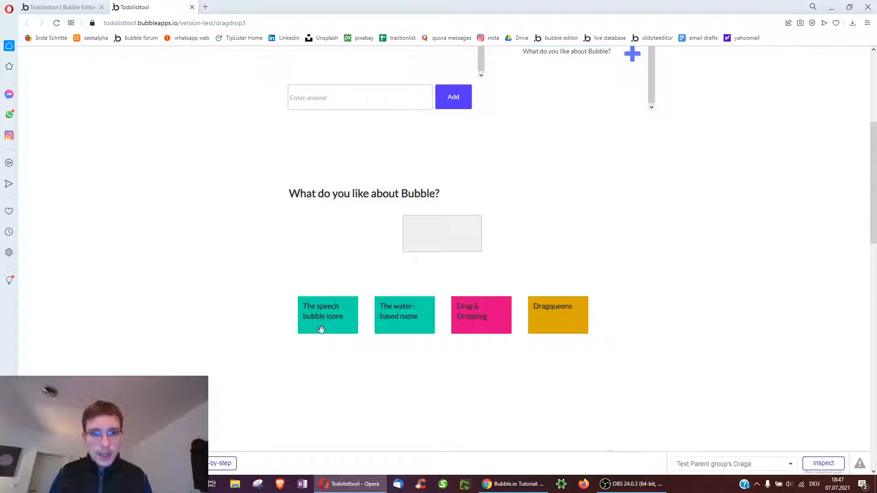
Answer the Bubble question with Dragqueens, submit it, and scroll through the resulting page
{"action": "left_click_drag", "start_coordinate": [548, 309], "coordinate": [430, 235]}
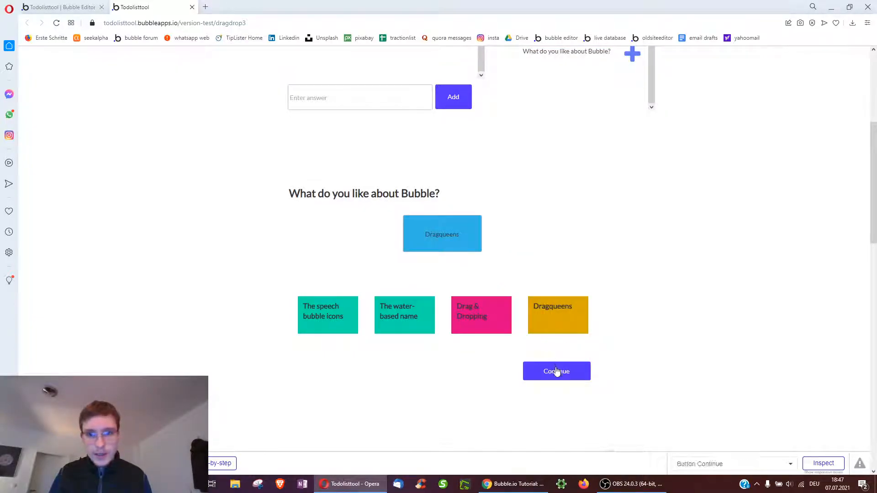
{"action": "scroll", "coordinate": [368, 357], "scroll_direction": "down", "scroll_amount": 3}
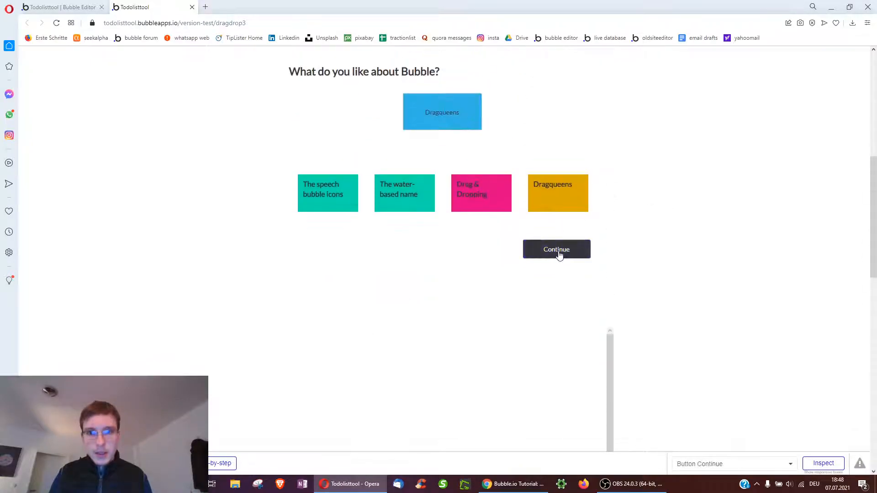
{"action": "left_click", "coordinate": [560, 252]}
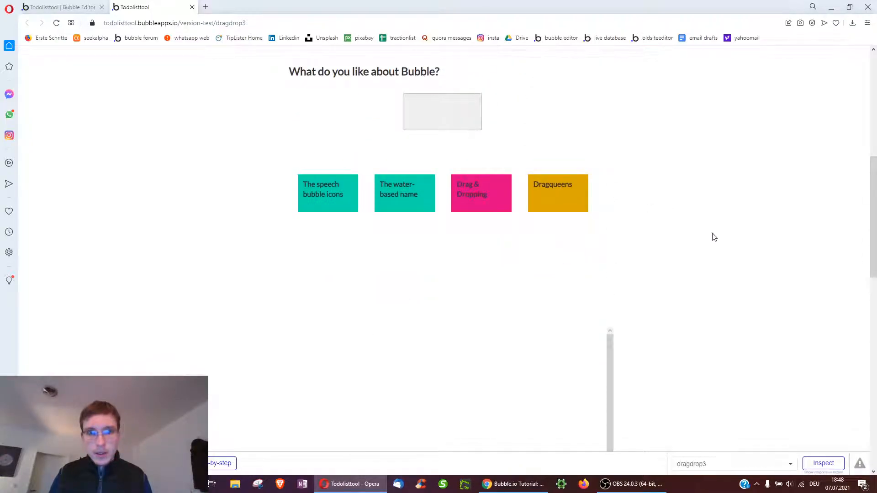
{"action": "scroll", "coordinate": [341, 252], "scroll_direction": "up", "scroll_amount": 2}
{"action": "scroll", "coordinate": [627, 224], "scroll_direction": "up", "scroll_amount": 3}
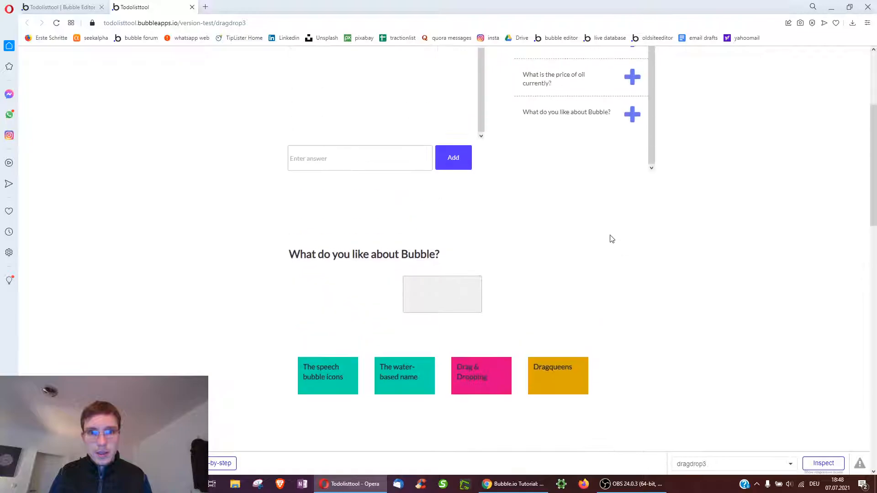
{"action": "scroll", "coordinate": [689, 280], "scroll_direction": "up", "scroll_amount": 3}
{"action": "scroll", "coordinate": [586, 193], "scroll_direction": "down", "scroll_amount": 7}
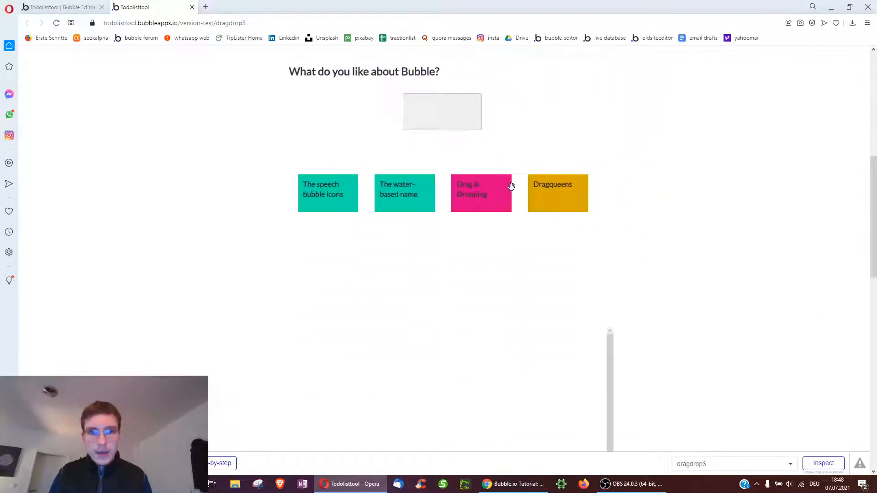
{"action": "scroll", "coordinate": [658, 246], "scroll_direction": "down", "scroll_amount": 10}
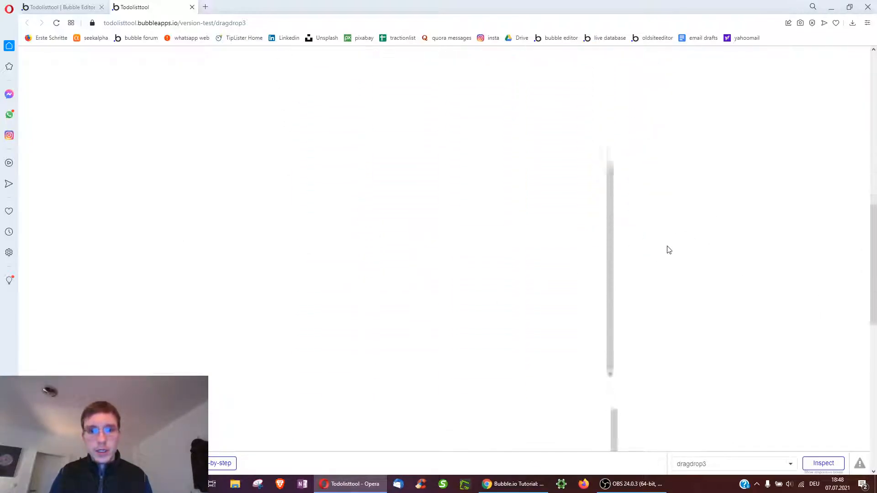
{"action": "scroll", "coordinate": [658, 252], "scroll_direction": "up", "scroll_amount": 1}
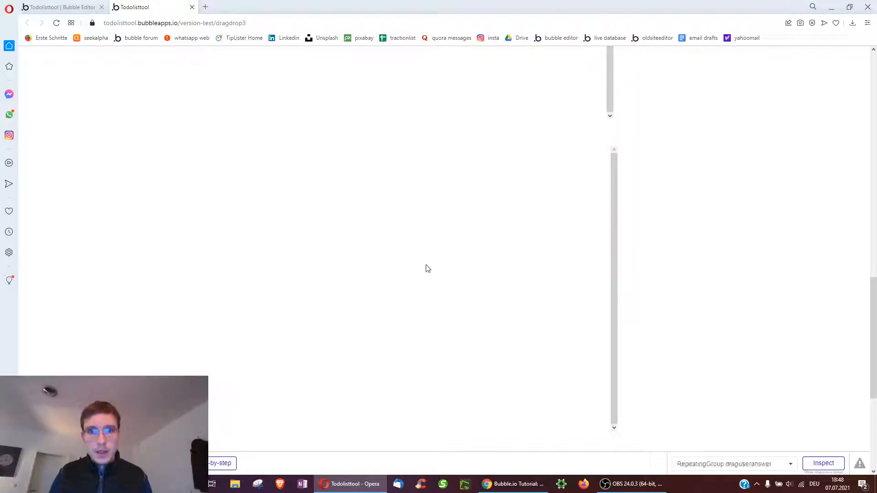
{"action": "scroll", "coordinate": [186, 312], "scroll_direction": "down", "scroll_amount": 4}
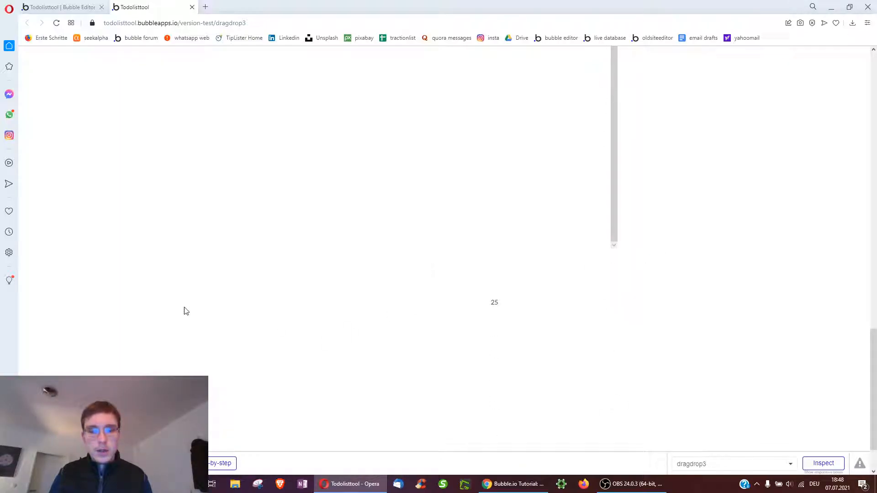
{"action": "scroll", "coordinate": [481, 254], "scroll_direction": "up", "scroll_amount": 3}
{"action": "scroll", "coordinate": [333, 327], "scroll_direction": "up", "scroll_amount": 8}
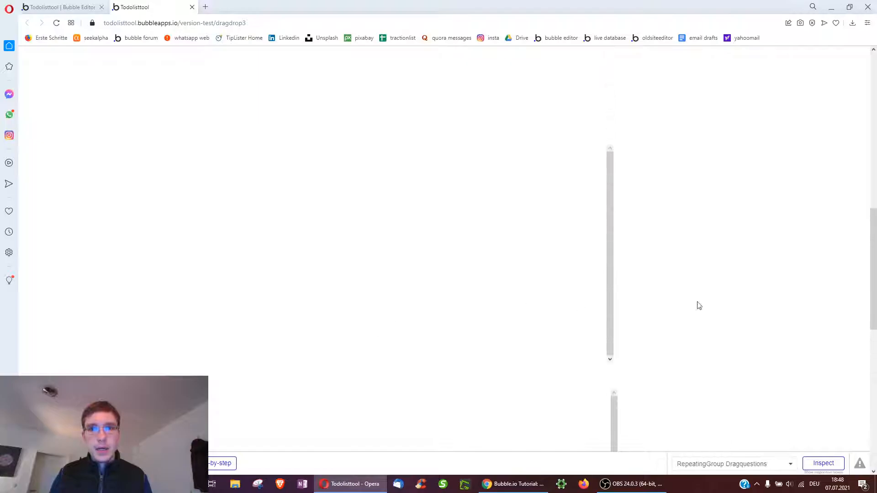
{"action": "scroll", "coordinate": [719, 307], "scroll_direction": "up", "scroll_amount": 4}
{"action": "scroll", "coordinate": [707, 309], "scroll_direction": "down", "scroll_amount": 7}
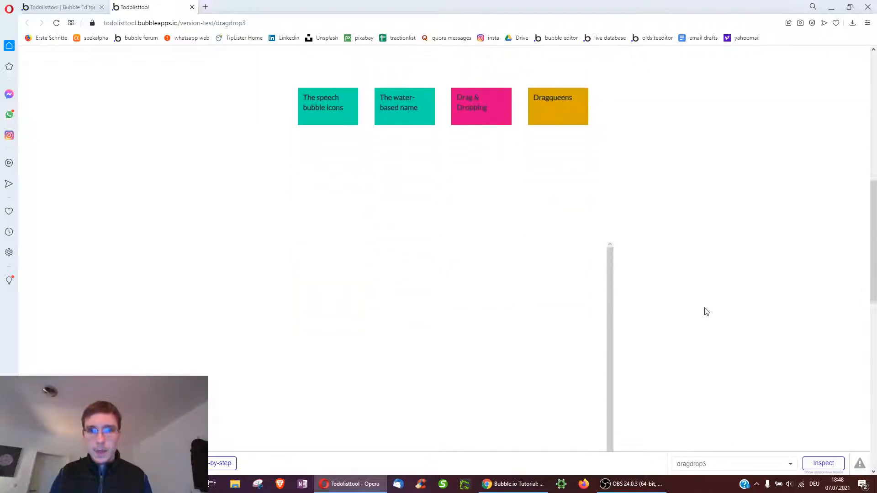
Inspect the user answers list and select the July 7th quiz in the dropdown
{"action": "left_click", "coordinate": [823, 462]}
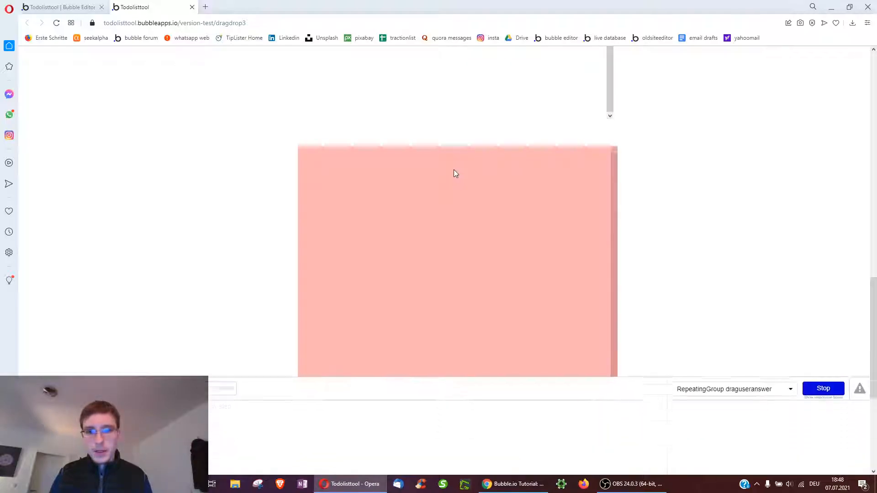
{"action": "left_click", "coordinate": [454, 170]}
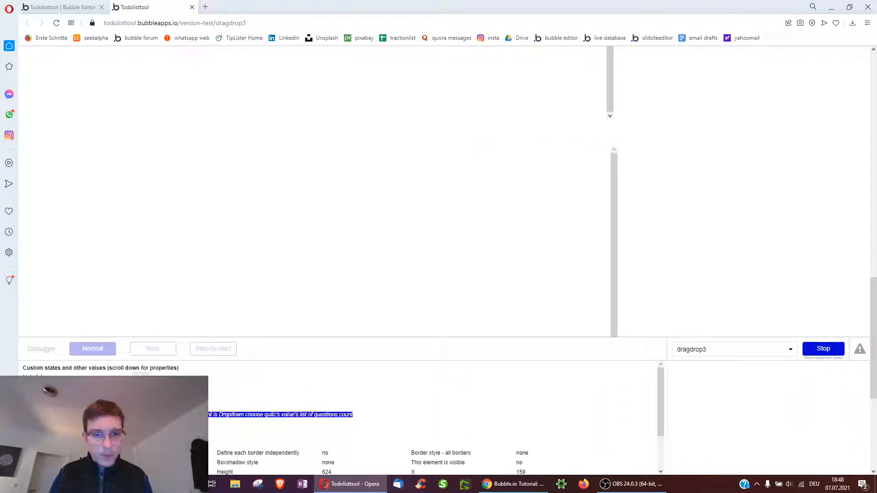
{"action": "scroll", "coordinate": [764, 205], "scroll_direction": "up", "scroll_amount": 10}
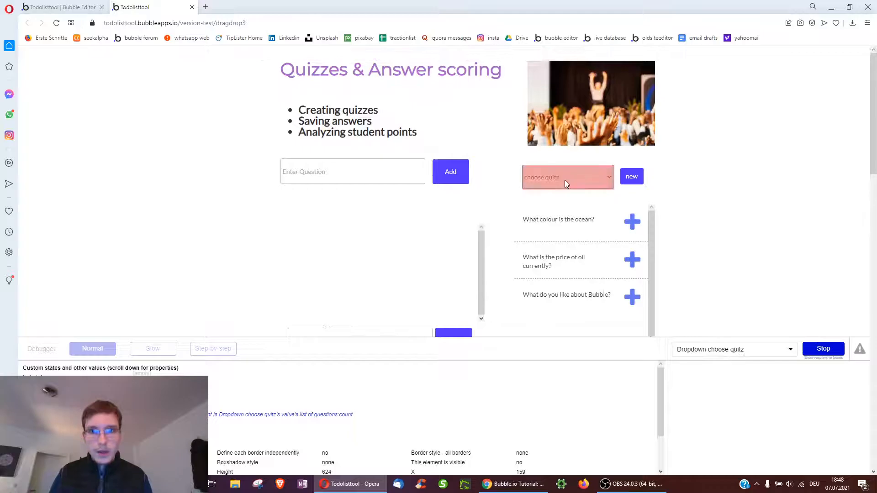
{"action": "left_click", "coordinate": [565, 180]}
{"action": "left_click", "coordinate": [557, 208]}
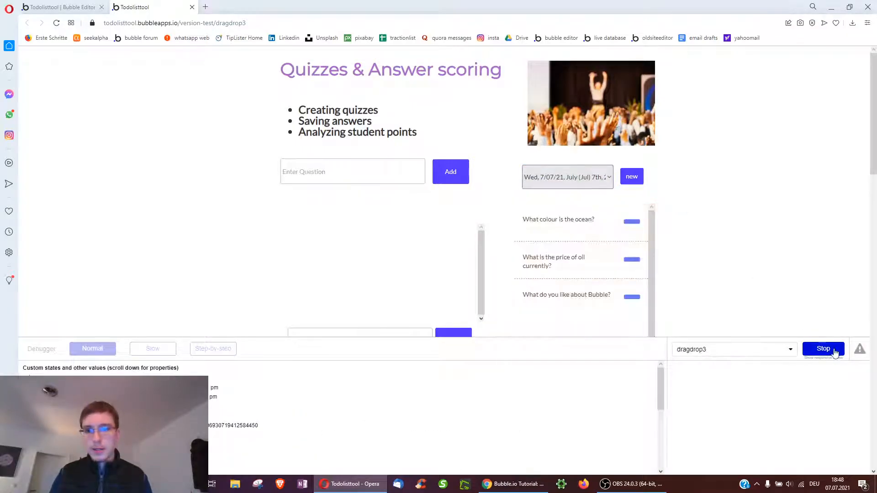
{"action": "left_click", "coordinate": [834, 352]}
Review the results: the user's answer Yellow, right answer Blue, points, and the oil price answer
{"action": "scroll", "coordinate": [135, 224], "scroll_direction": "down", "scroll_amount": 12}
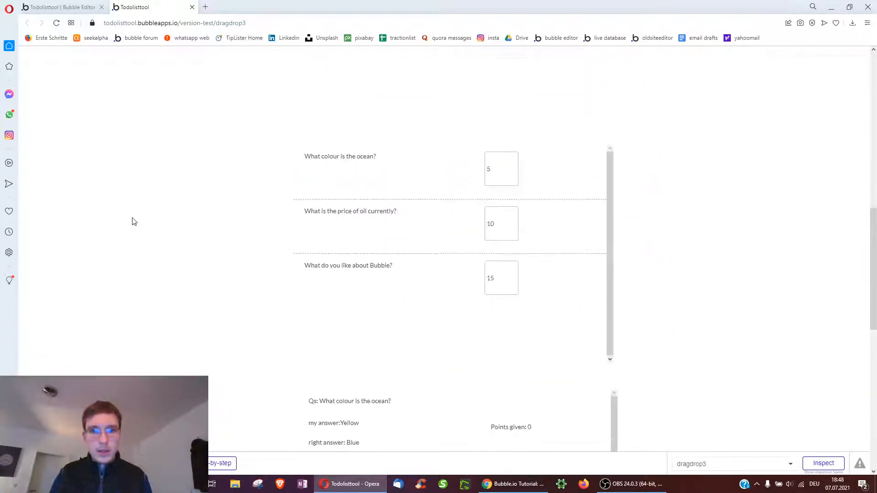
{"action": "scroll", "coordinate": [133, 222], "scroll_direction": "down", "scroll_amount": 4}
{"action": "left_click_drag", "start_coordinate": [314, 219], "coordinate": [389, 220]}
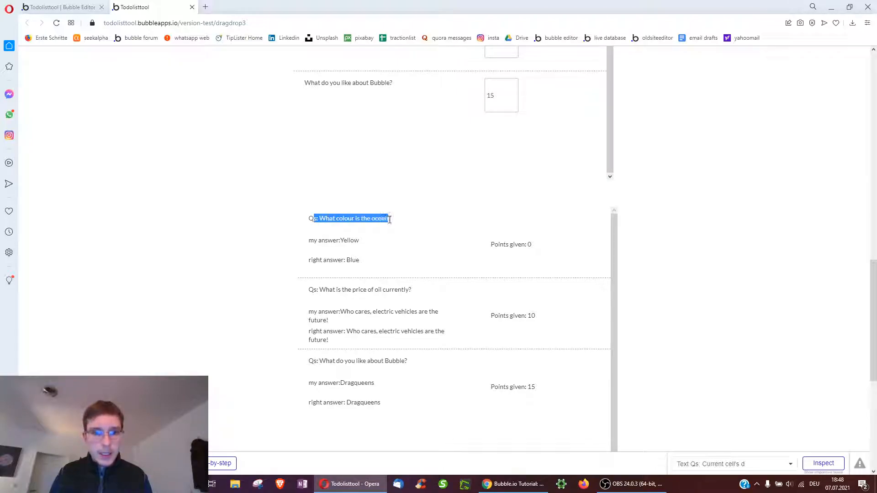
{"action": "left_click_drag", "start_coordinate": [322, 241], "coordinate": [360, 241]}
{"action": "left_click_drag", "start_coordinate": [316, 260], "coordinate": [364, 263]}
{"action": "left_click", "coordinate": [350, 263]}
{"action": "left_click_drag", "start_coordinate": [494, 246], "coordinate": [538, 254]}
{"action": "left_click", "coordinate": [350, 282]}
{"action": "left_click_drag", "start_coordinate": [334, 289], "coordinate": [403, 292]}
{"action": "left_click_drag", "start_coordinate": [328, 314], "coordinate": [359, 315]}
{"action": "left_click", "coordinate": [334, 329]}
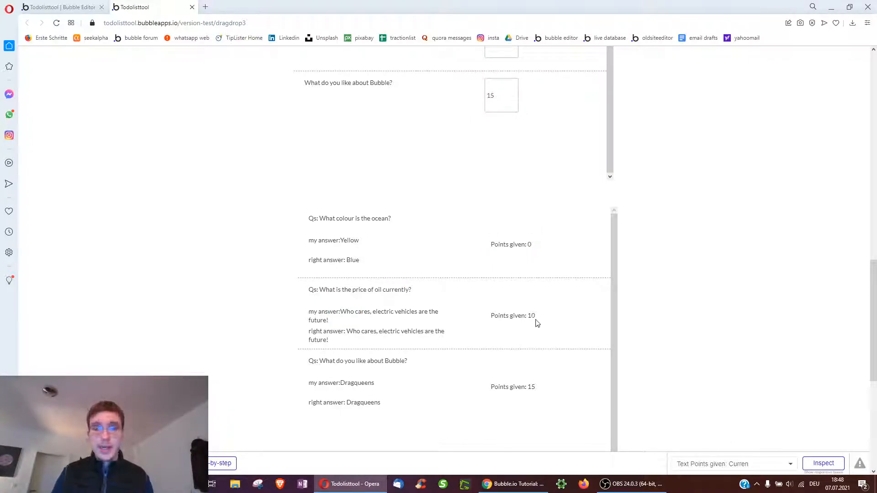
{"action": "scroll", "coordinate": [386, 334], "scroll_direction": "down", "scroll_amount": 1}
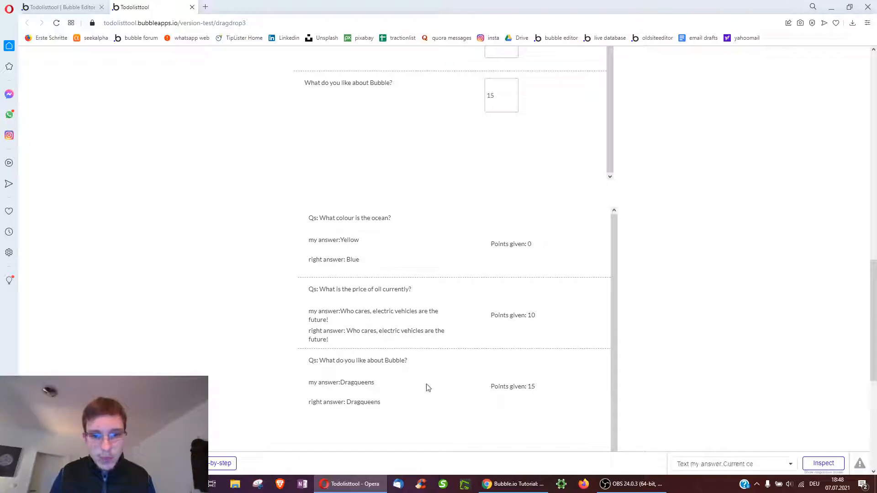
{"action": "scroll", "coordinate": [430, 388], "scroll_direction": "down", "scroll_amount": 4}
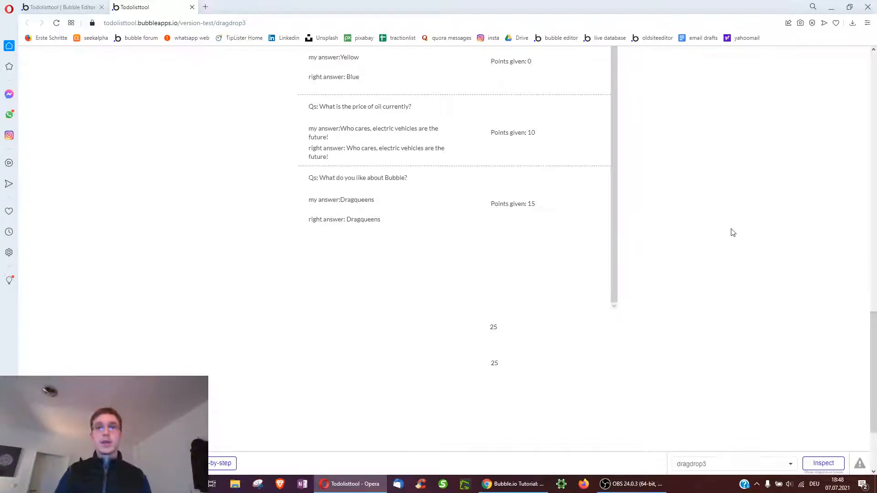
{"action": "scroll", "coordinate": [435, 54], "scroll_direction": "up", "scroll_amount": 3}
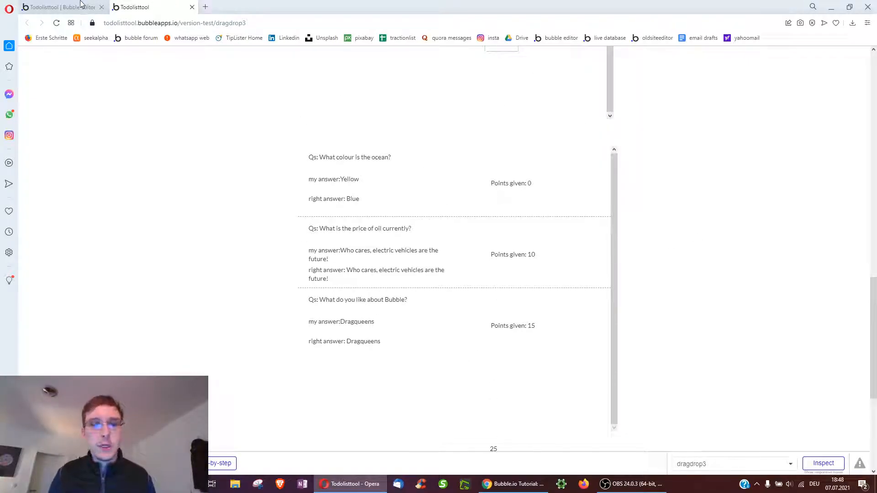
Recheck the test page results, then return to the editor's Design view
{"action": "left_click", "coordinate": [80, 7]}
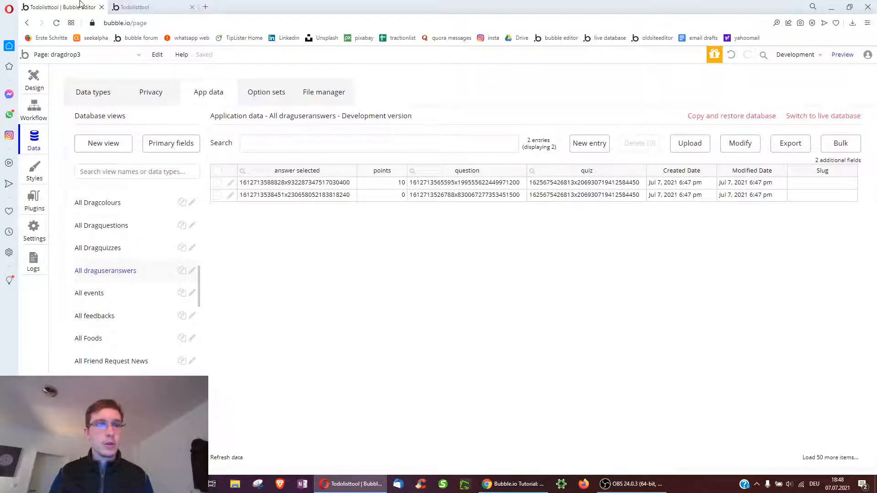
{"action": "left_click", "coordinate": [136, 6]}
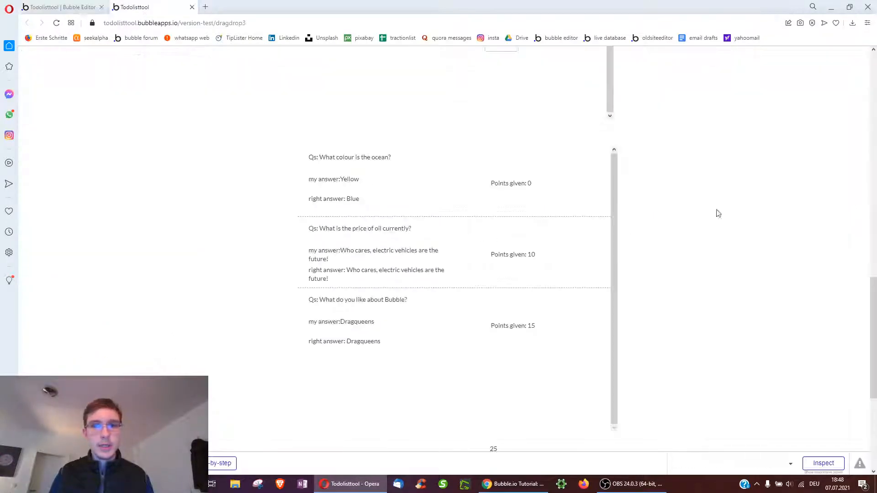
{"action": "scroll", "coordinate": [720, 260], "scroll_direction": "up", "scroll_amount": 10}
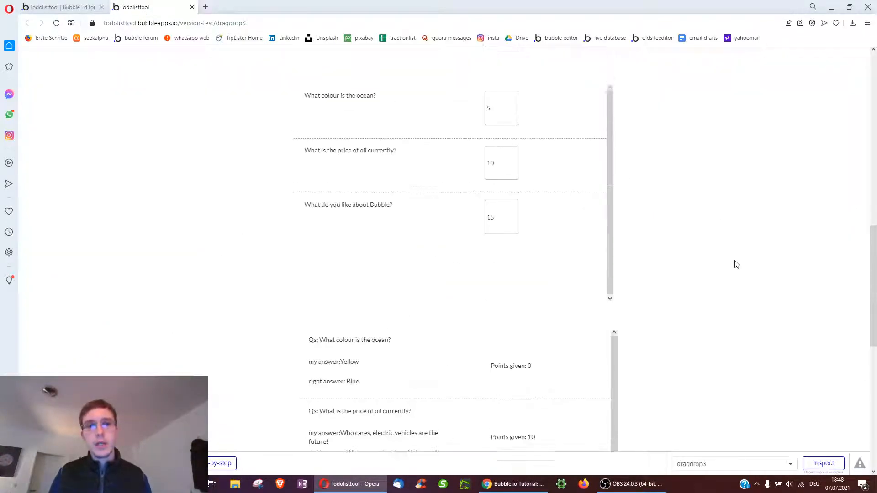
{"action": "left_click", "coordinate": [49, 5]}
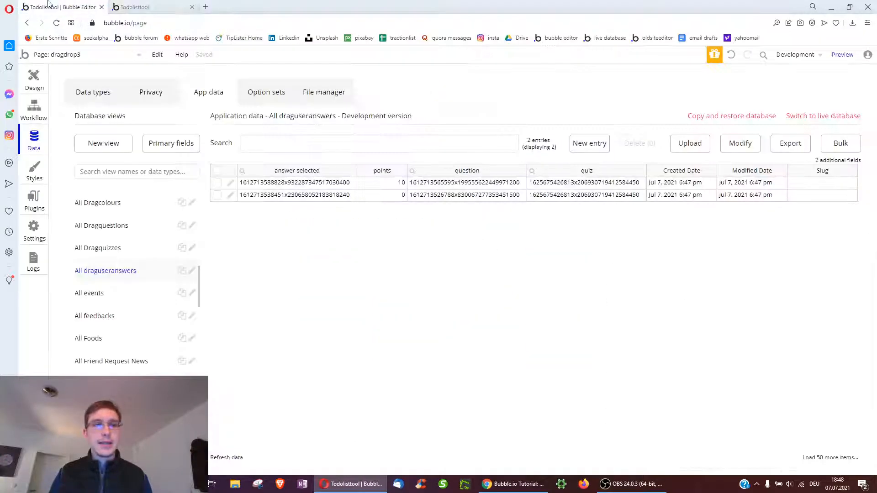
{"action": "left_click", "coordinate": [34, 82]}
Set the dragdrop3 page height to 4000 in its Appearance settings
{"action": "scroll", "coordinate": [420, 298], "scroll_direction": "down", "scroll_amount": 5}
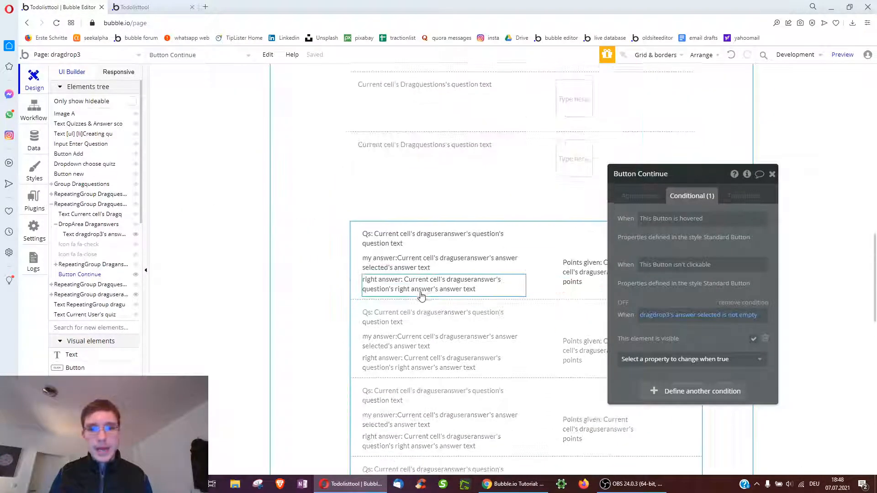
{"action": "scroll", "coordinate": [470, 329], "scroll_direction": "down", "scroll_amount": 4}
{"action": "left_click", "coordinate": [464, 204]}
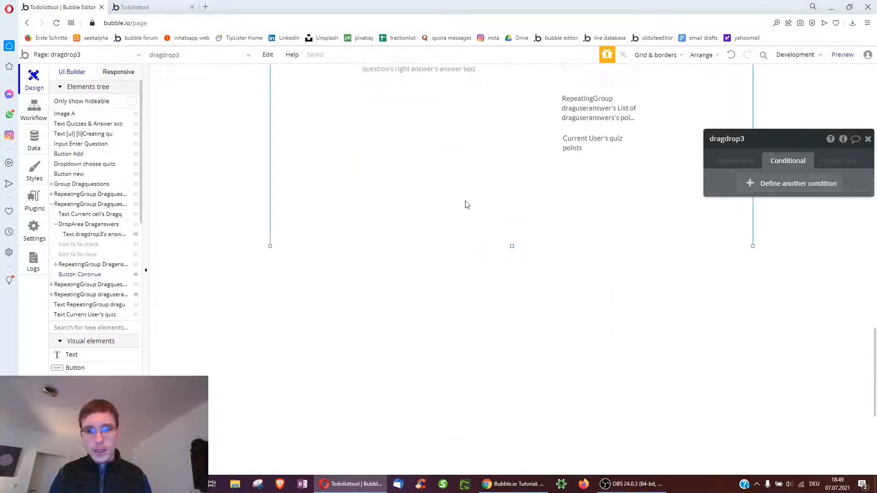
{"action": "left_click", "coordinate": [743, 167]}
{"action": "scroll", "coordinate": [777, 274], "scroll_direction": "down", "scroll_amount": 4}
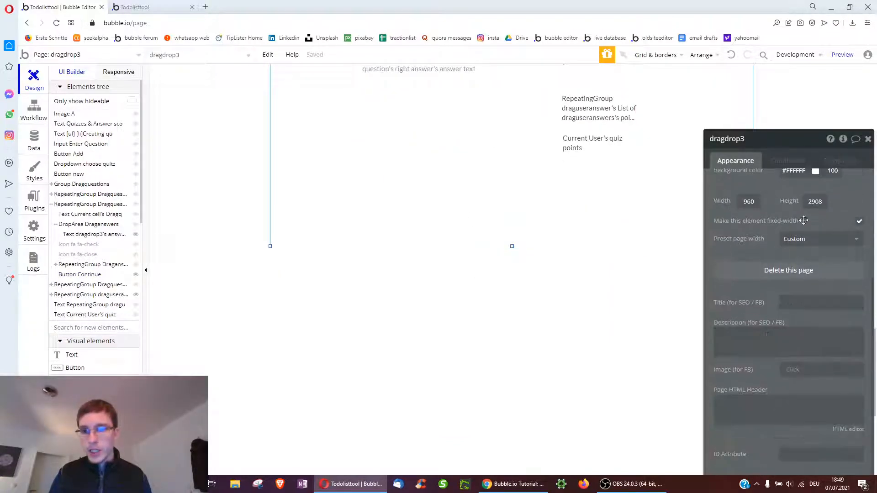
{"action": "left_click", "coordinate": [813, 199]}
{"action": "type", "text": "4000"}
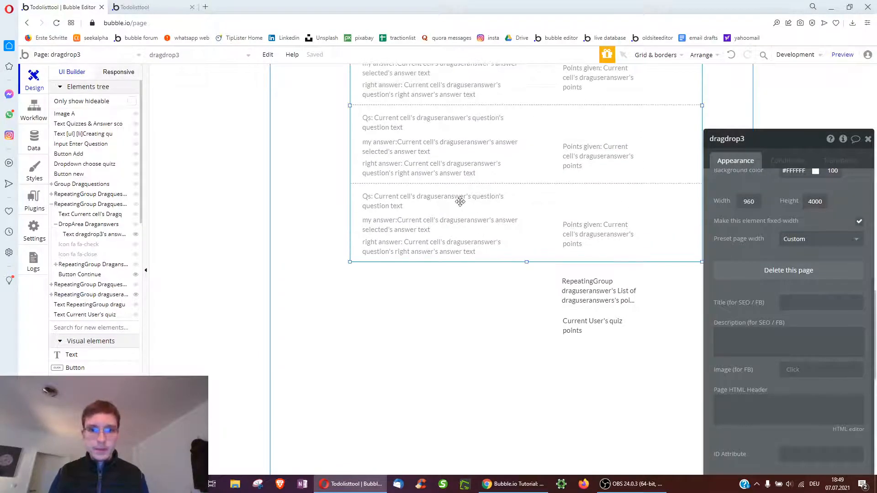
Move the draguseranswer repeating group below the quiz points text, then delete it
{"action": "left_click", "coordinate": [460, 201]}
{"action": "left_click_drag", "start_coordinate": [458, 202], "coordinate": [482, 396]}
{"action": "mouse_move", "coordinate": [476, 355]}
{"action": "left_mouse_down"}
{"action": "mouse_move", "coordinate": [487, 361]}
{"action": "mouse_move", "coordinate": [472, 359]}
{"action": "left_mouse_up"}
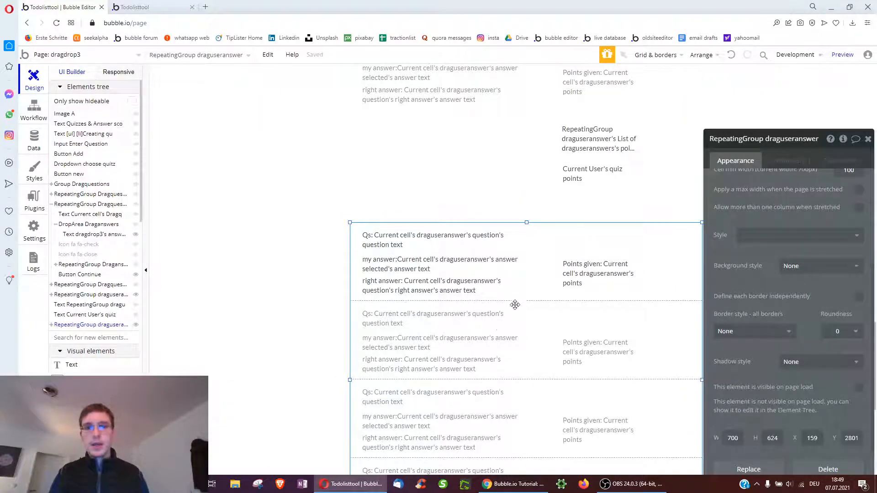
{"action": "scroll", "coordinate": [547, 334], "scroll_direction": "up", "scroll_amount": 3}
{"action": "scroll", "coordinate": [553, 358], "scroll_direction": "down", "scroll_amount": 3}
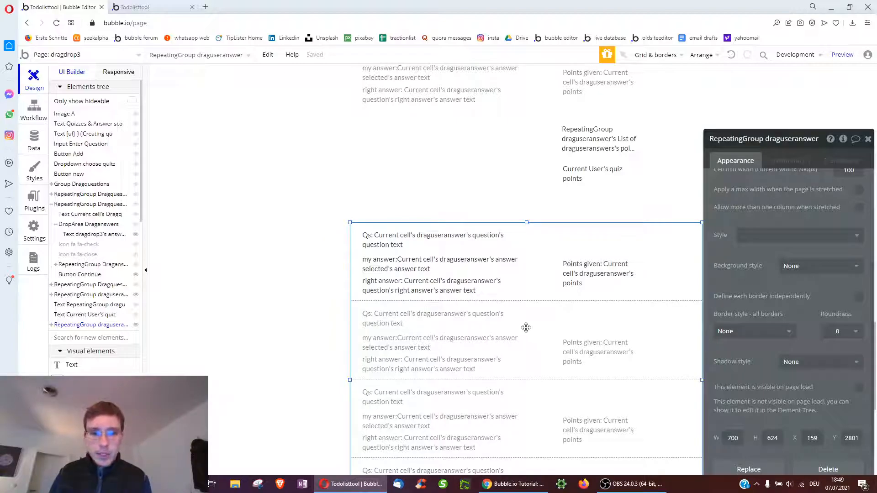
{"action": "key", "text": "Delete"}
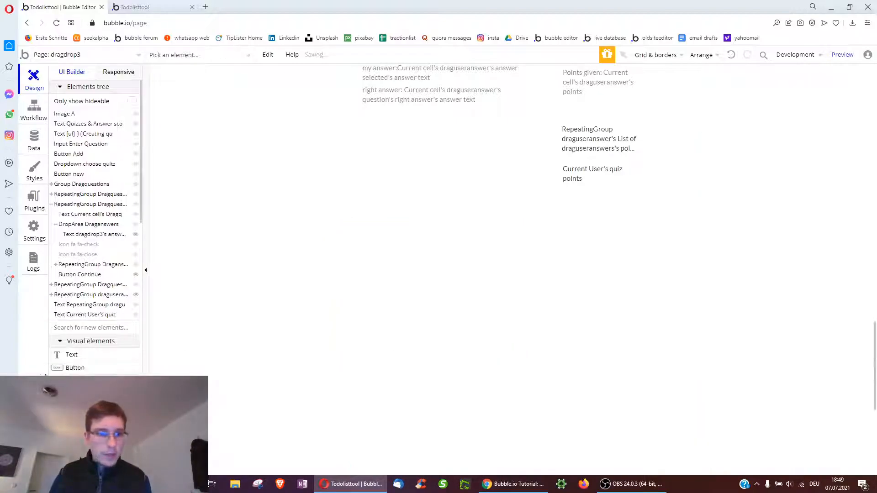
Draw a repeating group with content type User and data source Do a search for Users
{"action": "scroll", "coordinate": [89, 320], "scroll_direction": "down", "scroll_amount": 10}
{"action": "left_click", "coordinate": [89, 356]}
{"action": "left_click_drag", "start_coordinate": [348, 225], "coordinate": [660, 442]}
{"action": "scroll", "coordinate": [455, 235], "scroll_direction": "down", "scroll_amount": 2}
{"action": "double_click", "coordinate": [457, 242]}
{"action": "left_click_drag", "start_coordinate": [508, 359], "coordinate": [528, 468]}
{"action": "left_click_drag", "start_coordinate": [662, 306], "coordinate": [721, 307]}
{"action": "left_click", "coordinate": [781, 188]}
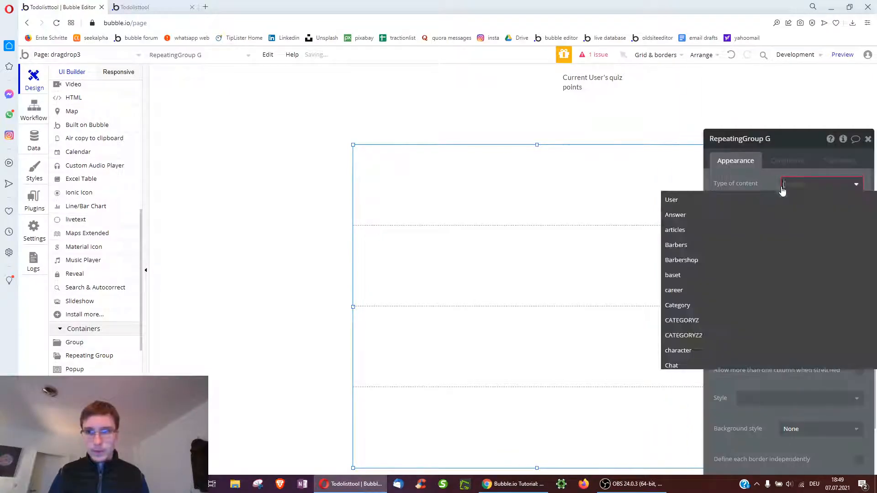
{"action": "left_click", "coordinate": [768, 201]}
{"action": "left_click", "coordinate": [790, 205]}
{"action": "left_click", "coordinate": [793, 250]}
{"action": "left_click", "coordinate": [642, 172]}
{"action": "left_click", "coordinate": [630, 178]}
{"action": "scroll", "coordinate": [84, 201], "scroll_direction": "up", "scroll_amount": 6}
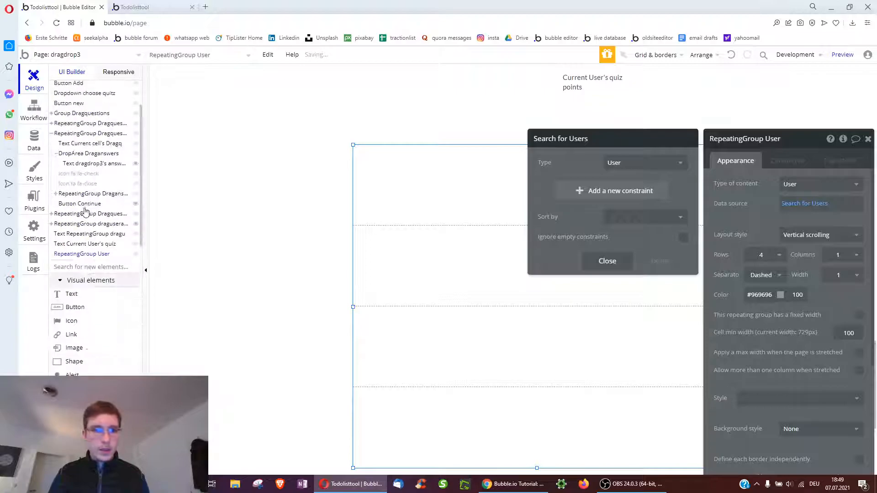
Add a text showing the current cell's User's username and place a copy to its right
{"action": "left_click", "coordinate": [69, 296]}
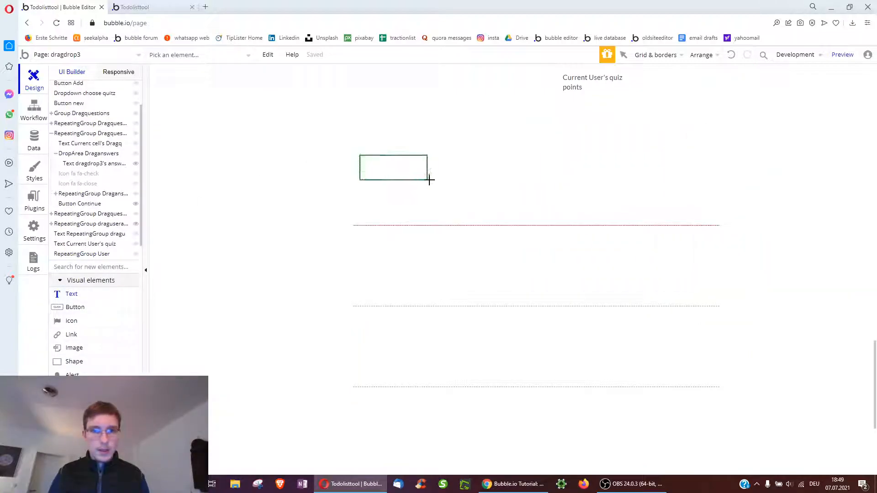
{"action": "left_click_drag", "start_coordinate": [427, 180], "coordinate": [431, 181]}
{"action": "left_click", "coordinate": [730, 183]}
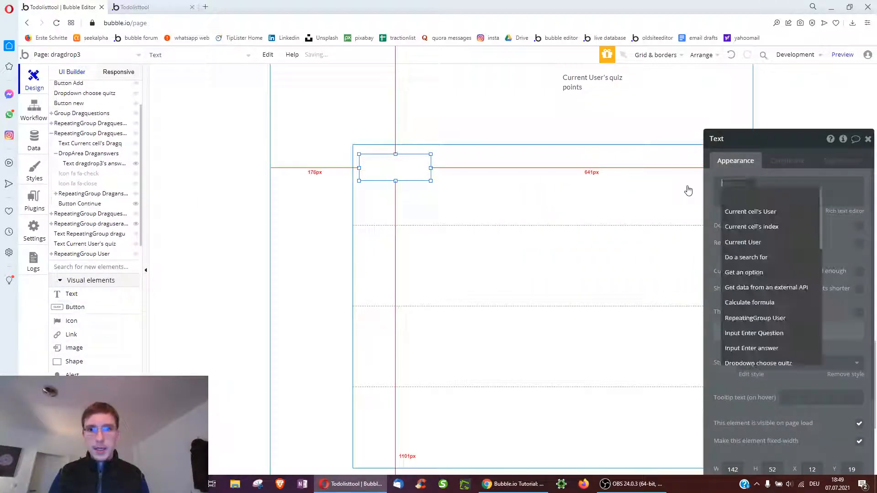
{"action": "left_click", "coordinate": [750, 212]}
{"action": "type", "text": "user"}
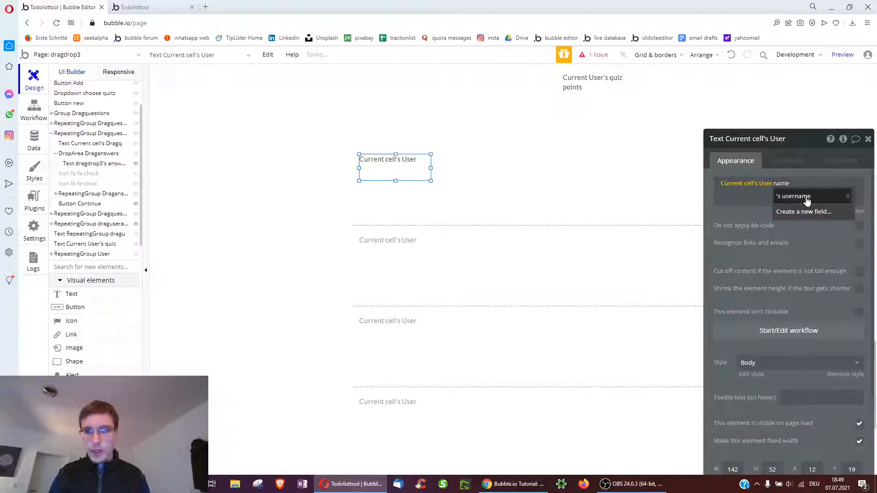
{"action": "left_click", "coordinate": [793, 198]}
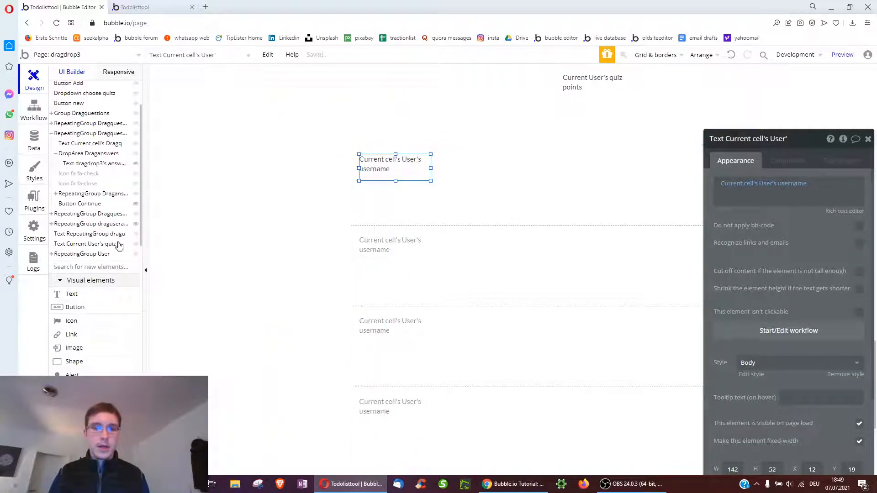
{"action": "left_click_drag", "start_coordinate": [393, 168], "coordinate": [511, 172]}
Replace the copied text with a search for Useranswers created by the current cell's User
{"action": "double_click", "coordinate": [510, 173]}
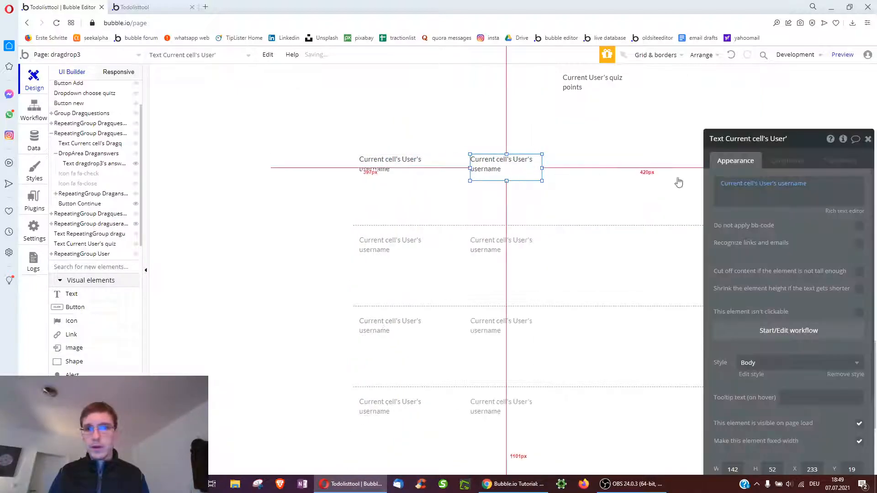
{"action": "right_click", "coordinate": [749, 190]}
{"action": "left_click", "coordinate": [811, 186]}
{"action": "left_click", "coordinate": [739, 185]}
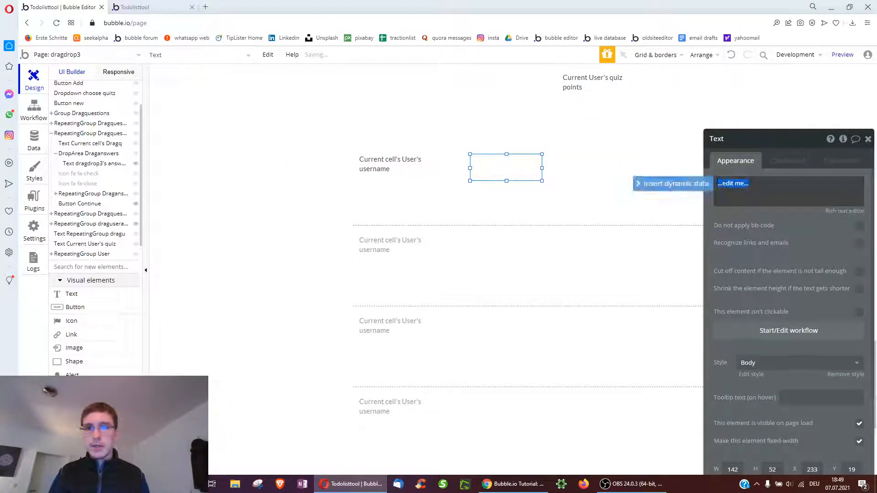
{"action": "left_click", "coordinate": [672, 183]}
{"action": "left_click", "coordinate": [742, 256]}
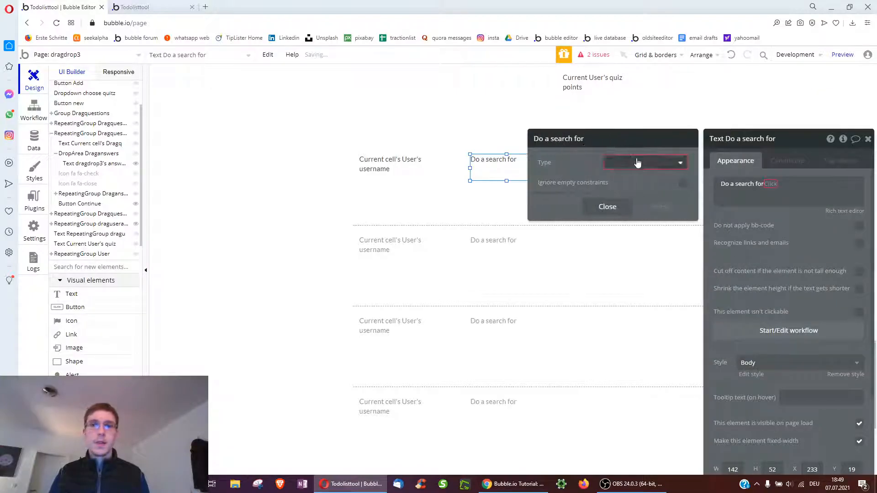
{"action": "left_click", "coordinate": [637, 163]}
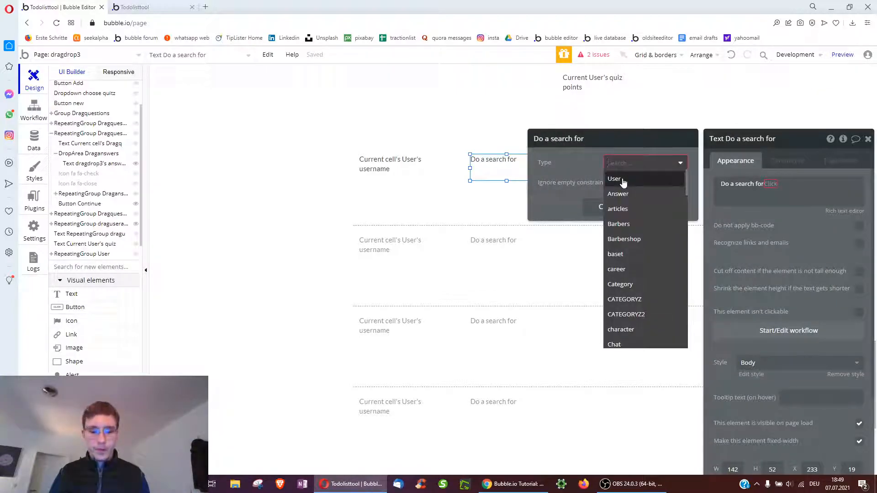
{"action": "type", "text": "user"}
{"action": "left_click", "coordinate": [637, 210]}
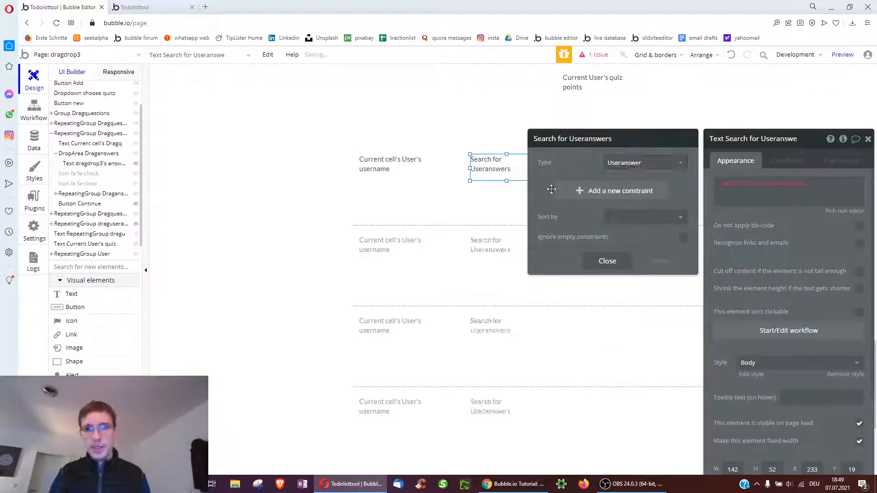
{"action": "left_click", "coordinate": [577, 197]}
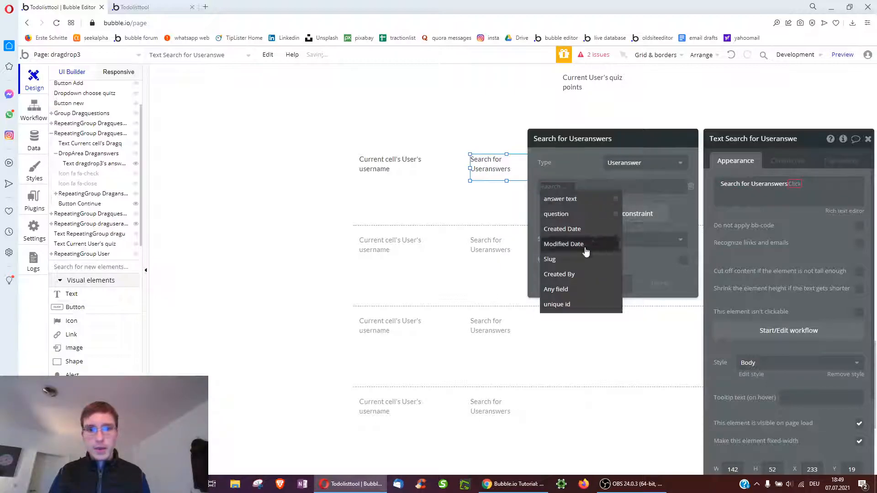
{"action": "left_click", "coordinate": [576, 275]}
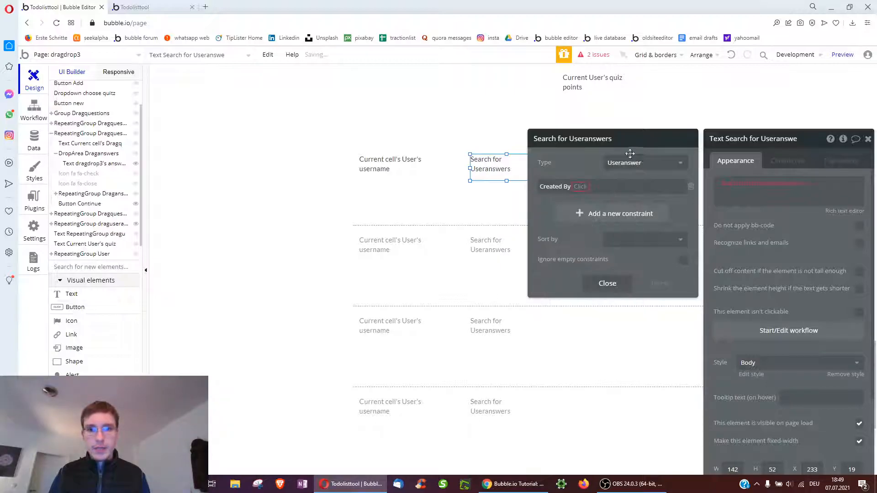
{"action": "left_click", "coordinate": [589, 187]}
{"action": "left_click", "coordinate": [603, 213]}
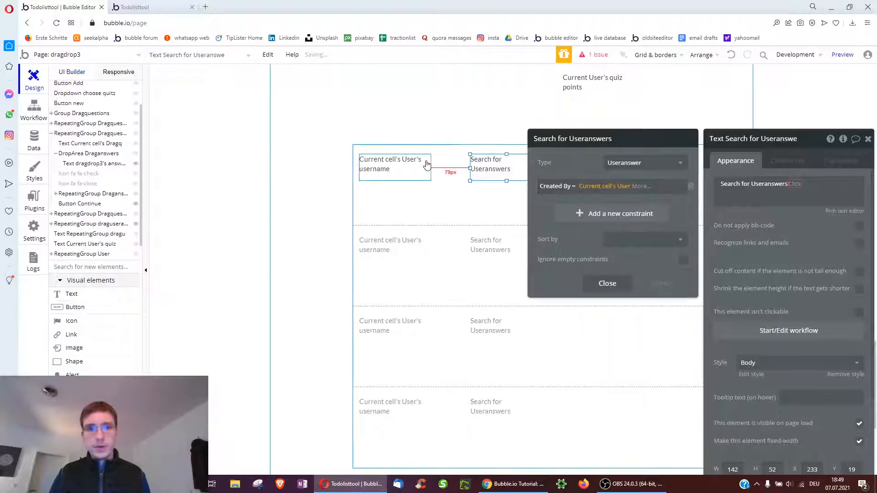
{"action": "left_click", "coordinate": [394, 151]}
Switch the search to draguseranswers and constrain its quiz to the dropdown's value
{"action": "left_click", "coordinate": [391, 159]}
{"action": "left_click", "coordinate": [485, 163]}
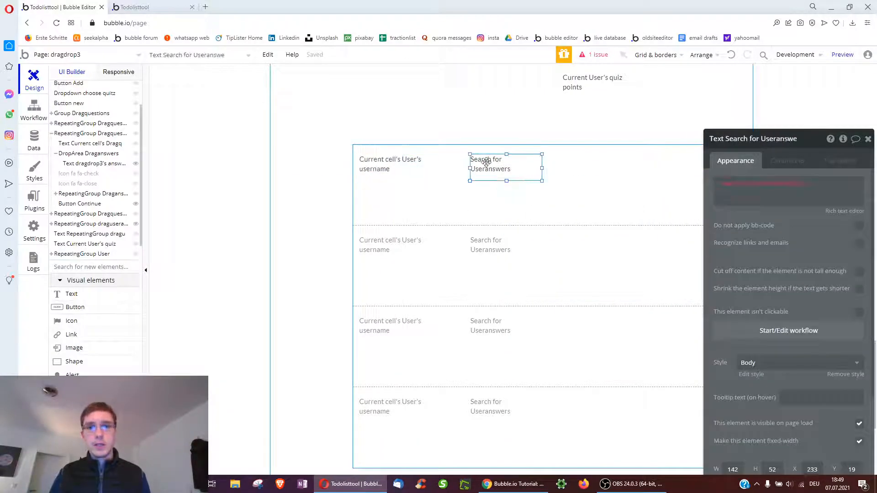
{"action": "left_click", "coordinate": [749, 184]}
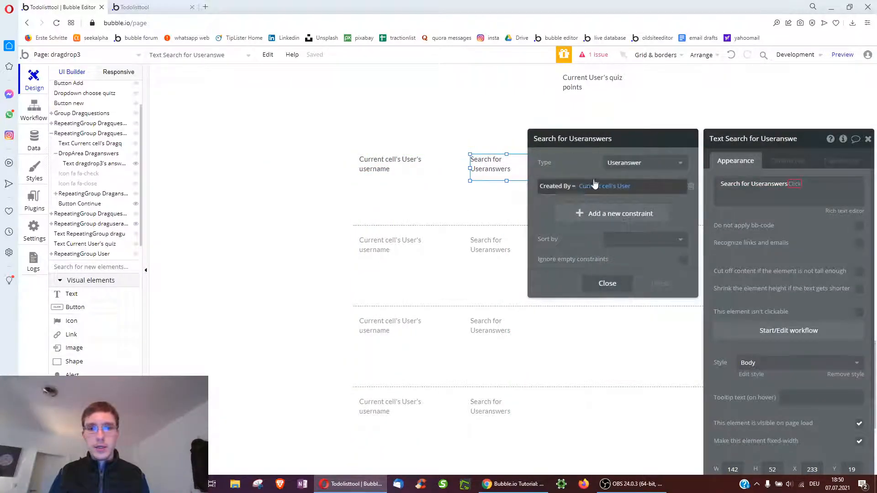
{"action": "left_click", "coordinate": [601, 213]}
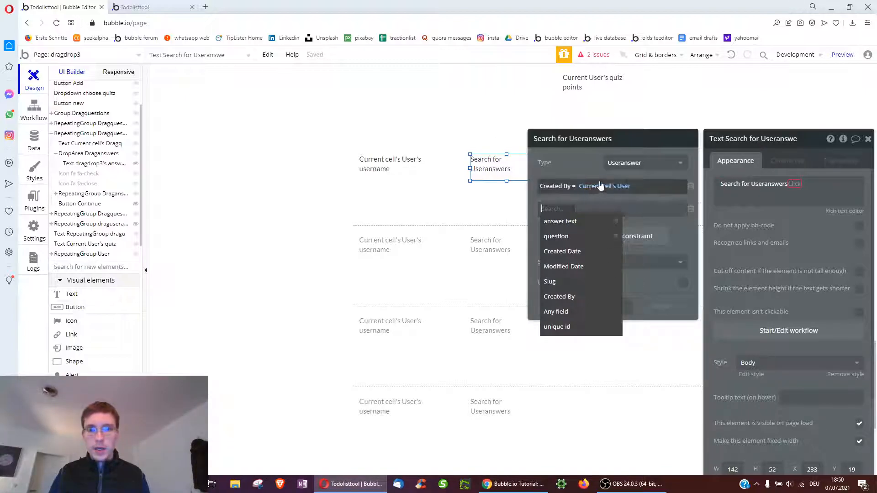
{"action": "left_click", "coordinate": [615, 165]}
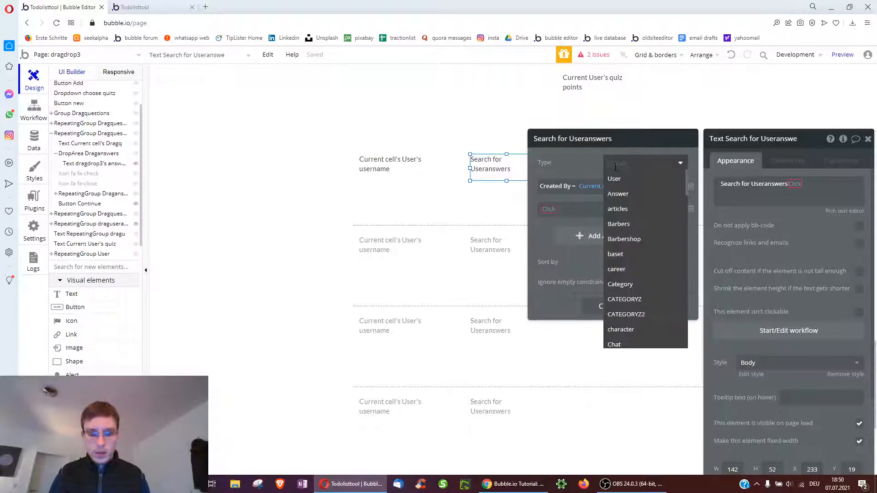
{"action": "type", "text": "drag"}
{"action": "left_click", "coordinate": [622, 239]}
{"action": "left_click", "coordinate": [549, 209]}
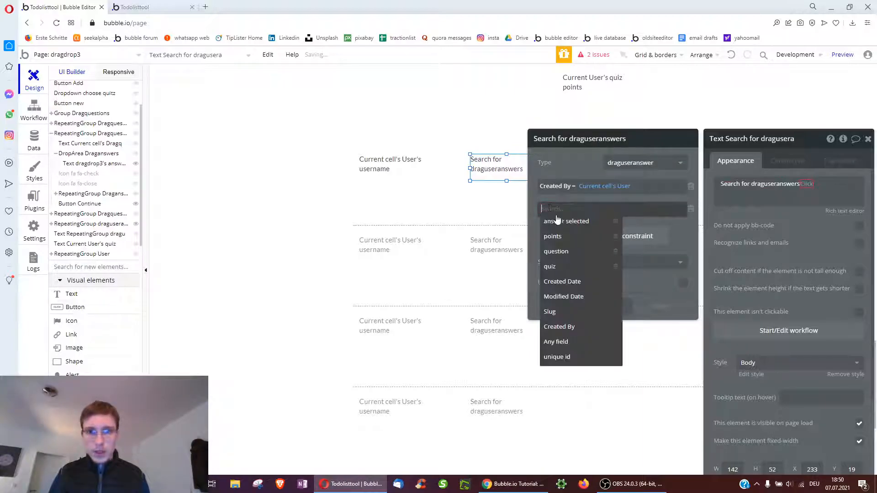
{"action": "left_click", "coordinate": [551, 266]}
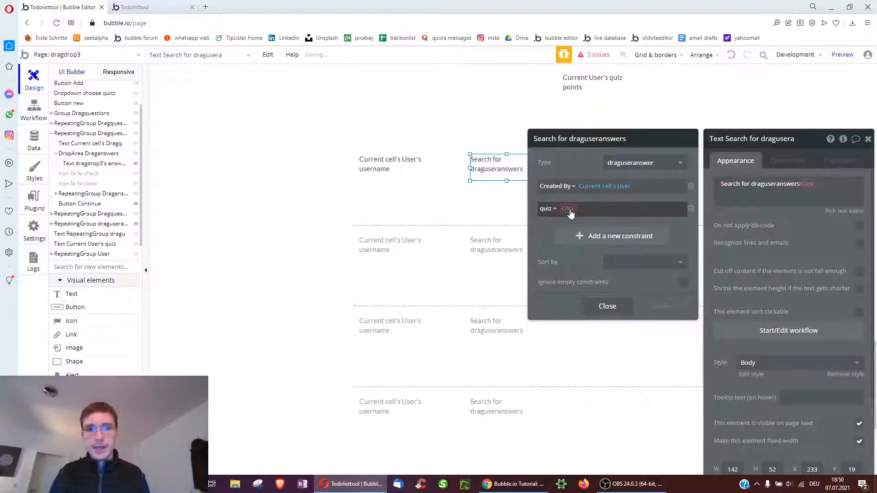
{"action": "left_click", "coordinate": [570, 212]}
{"action": "type", "text": "dr"}
{"action": "left_click", "coordinate": [595, 224]}
{"action": "left_click", "coordinate": [642, 222]}
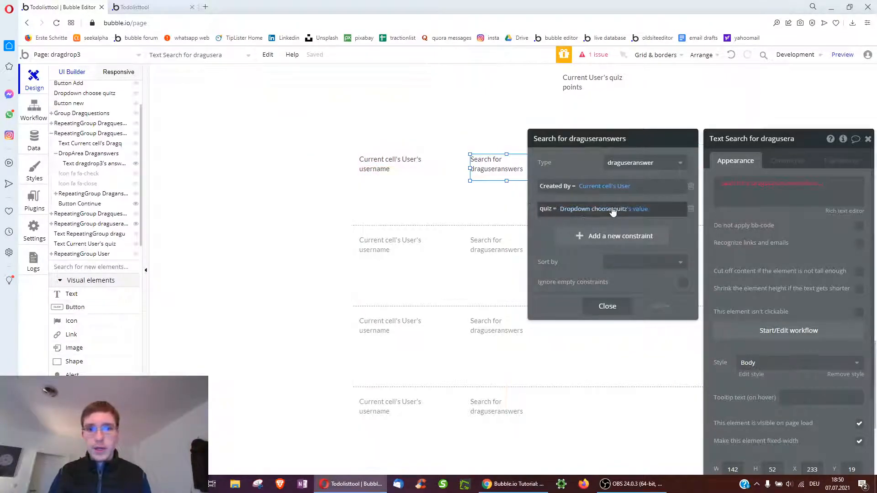
Apply :count to the search and prefix it with the label 'nr answers given'
{"action": "left_click", "coordinate": [807, 185]}
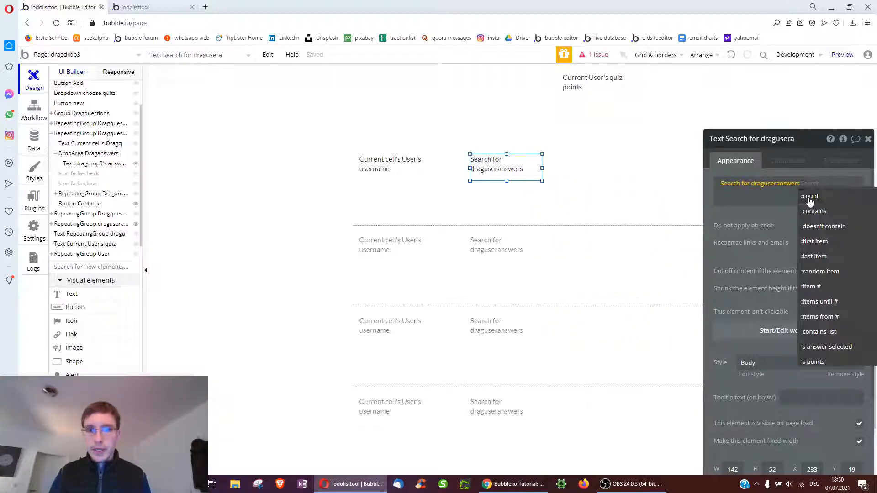
{"action": "left_click", "coordinate": [809, 197]}
{"action": "left_click", "coordinate": [731, 183]}
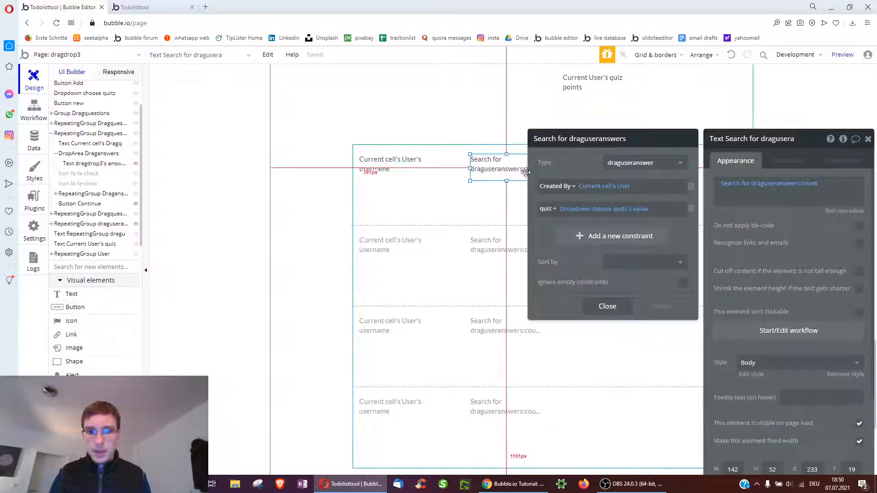
{"action": "left_click", "coordinate": [718, 185]}
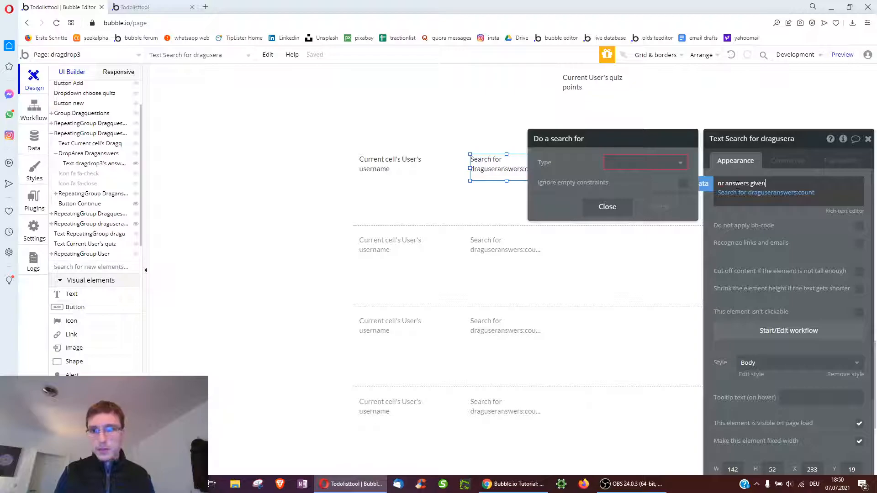
{"action": "left_click", "coordinate": [613, 163]}
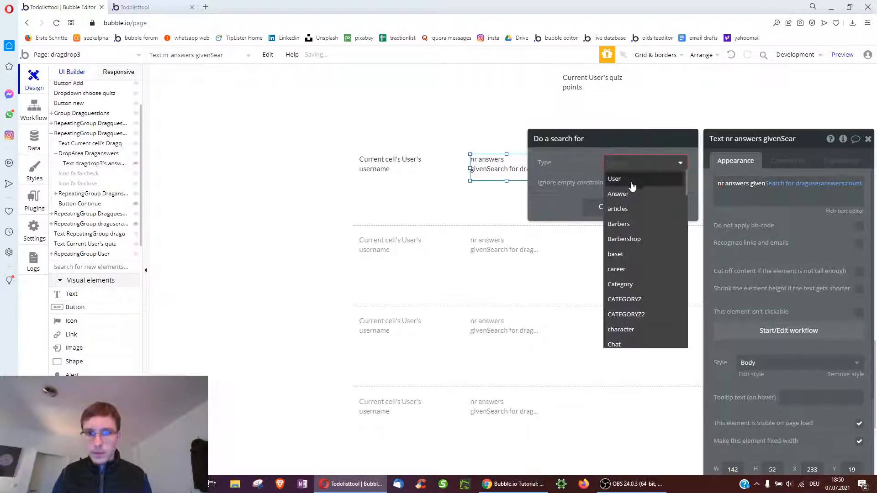
{"action": "left_click", "coordinate": [768, 231]}
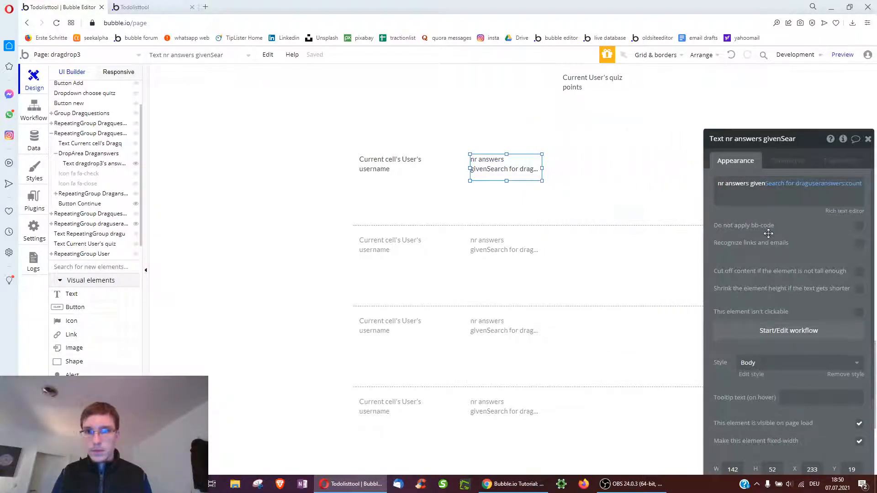
{"action": "left_click", "coordinate": [788, 187]}
{"action": "left_click", "coordinate": [789, 235]}
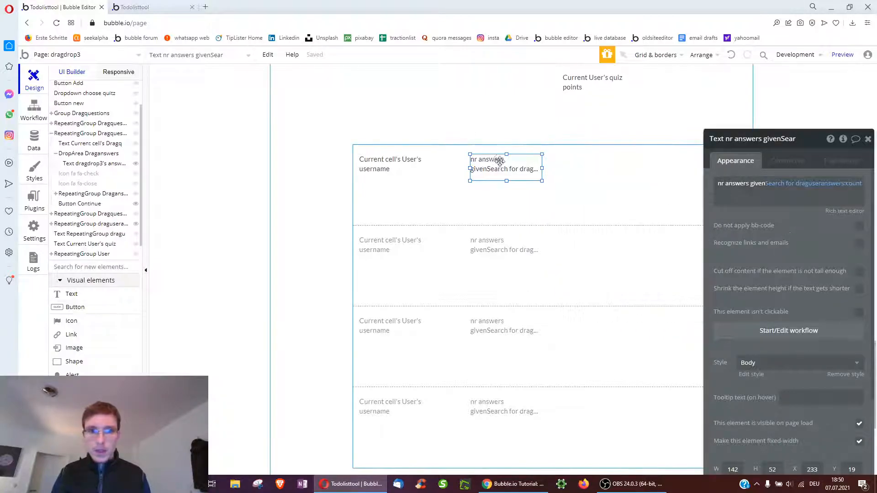
Copy the count text rightward, relabel it 'points:', and change :count to the answers' points:sum
{"action": "left_click_drag", "start_coordinate": [497, 181], "coordinate": [579, 180]}
{"action": "left_click", "coordinate": [725, 184]}
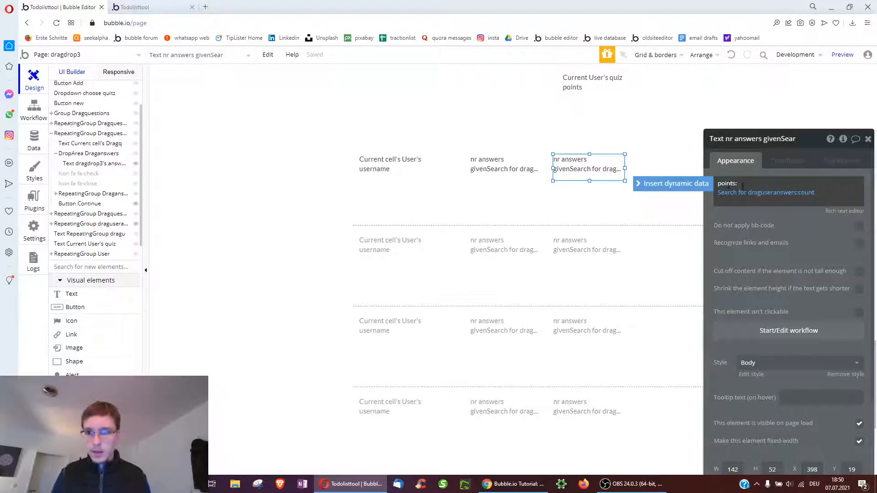
{"action": "left_click", "coordinate": [785, 196]}
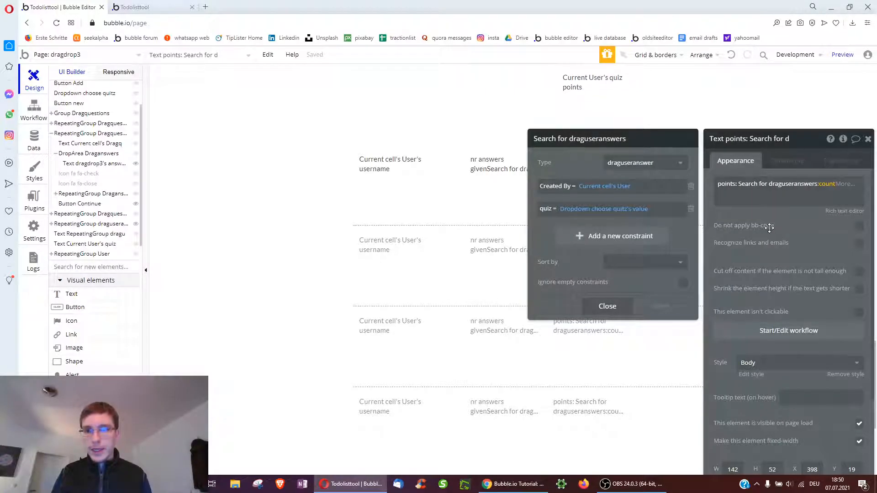
{"action": "left_click", "coordinate": [769, 228]}
{"action": "left_click", "coordinate": [826, 186]}
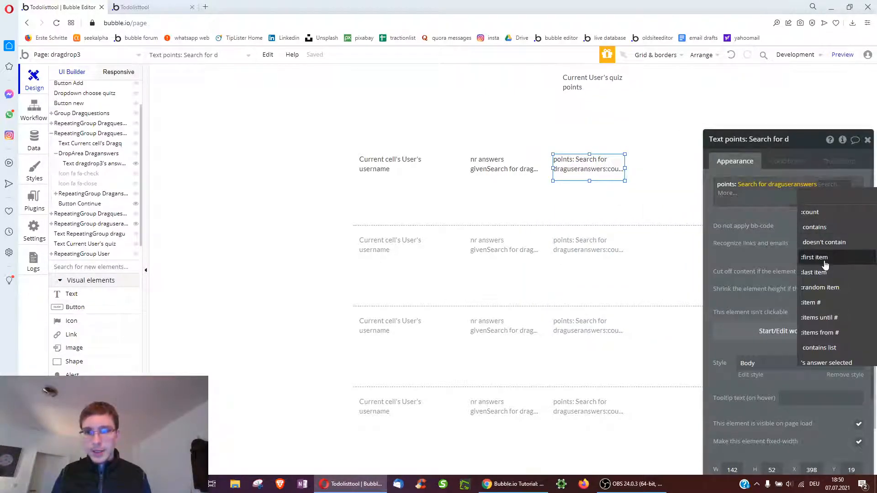
{"action": "scroll", "coordinate": [823, 317], "scroll_direction": "down", "scroll_amount": 2}
{"action": "left_click", "coordinate": [816, 317]}
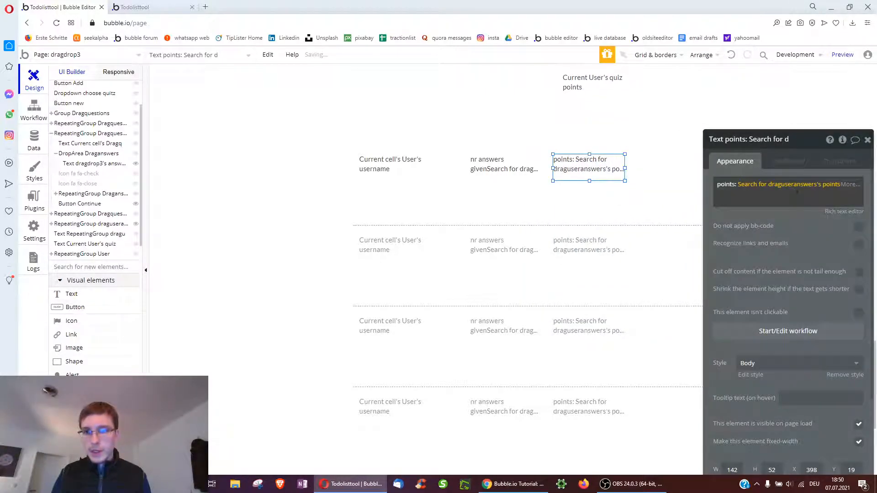
{"action": "left_click", "coordinate": [847, 188]}
{"action": "left_click", "coordinate": [750, 251]}
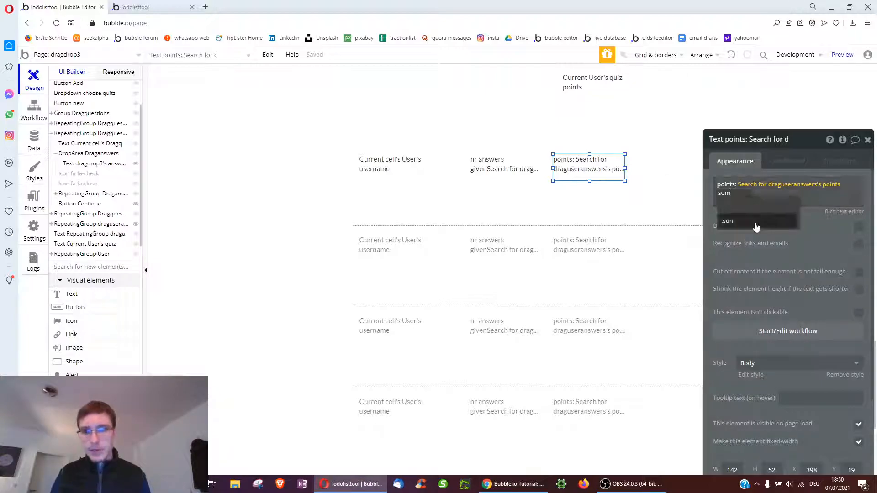
{"action": "left_click", "coordinate": [770, 250]}
Nudge the points text slightly right and begin editing the answers-given text
{"action": "left_click_drag", "start_coordinate": [576, 172], "coordinate": [579, 173]}
{"action": "left_click", "coordinate": [523, 175]}
{"action": "left_click", "coordinate": [754, 201]}
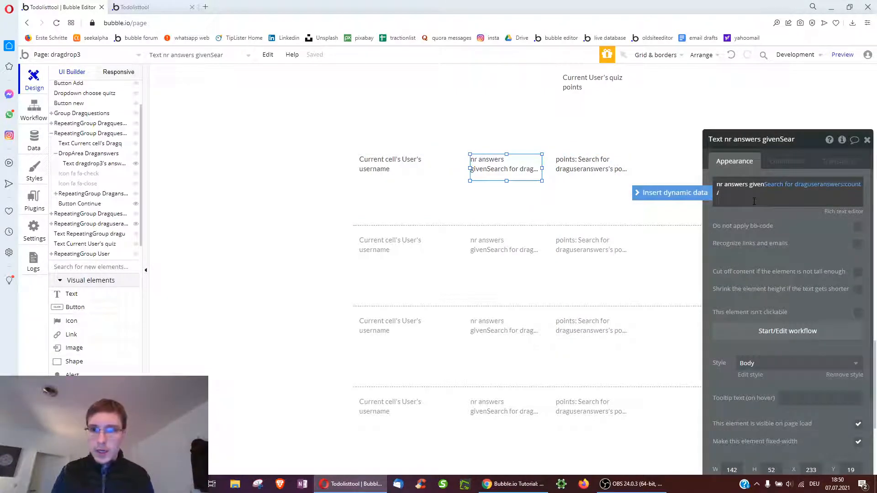
Append ' / Dropdown choose quiz's value's list of questions:count' to the answers-given text
{"action": "left_click", "coordinate": [686, 201]}
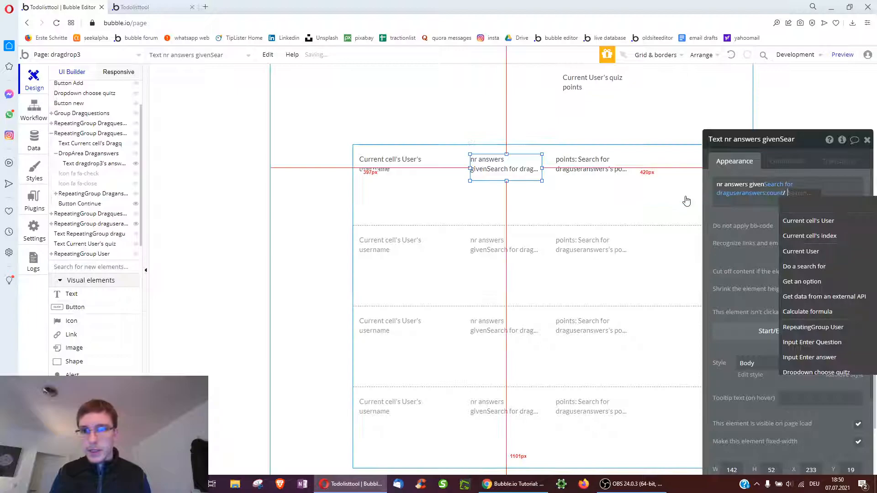
{"action": "type", "text": "dr"}
{"action": "left_click", "coordinate": [821, 222]}
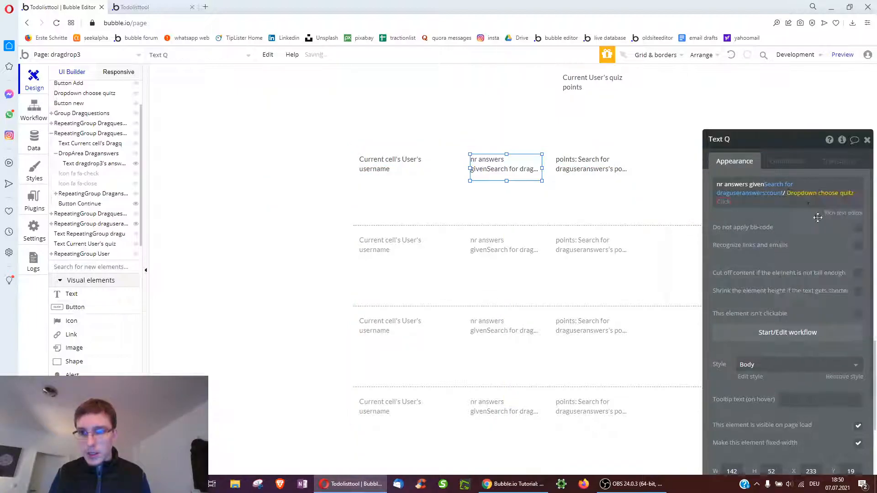
{"action": "left_click", "coordinate": [731, 202]}
{"action": "left_click", "coordinate": [751, 216]}
{"action": "left_click", "coordinate": [749, 201]}
{"action": "left_click", "coordinate": [764, 214]}
{"action": "left_click", "coordinate": [792, 201]}
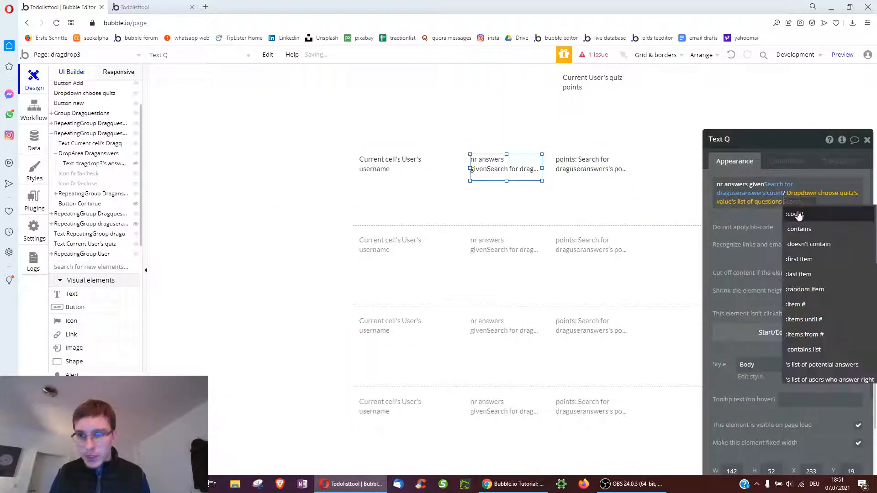
{"action": "left_click", "coordinate": [797, 216]}
{"action": "left_click", "coordinate": [760, 243]}
{"action": "double_click", "coordinate": [786, 192]}
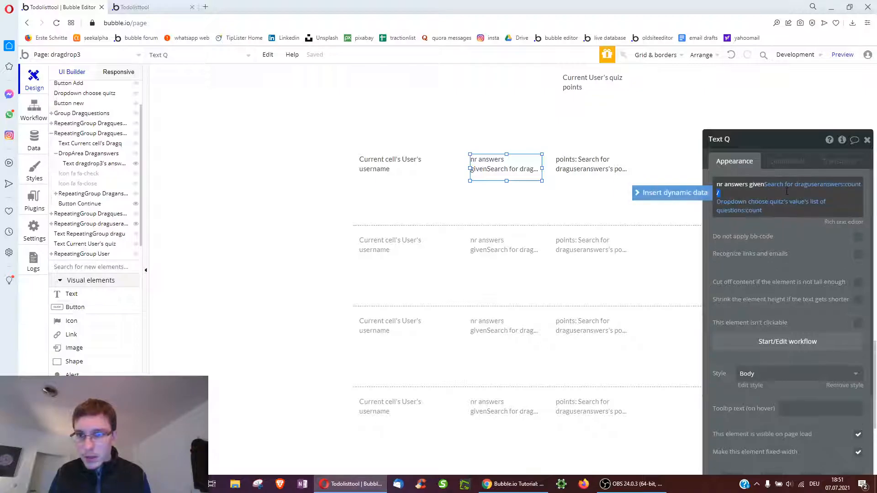
{"action": "left_click", "coordinate": [773, 264]}
Draw a new text at the row's right end showing Current cell's User's quiz points
{"action": "left_click", "coordinate": [591, 173]}
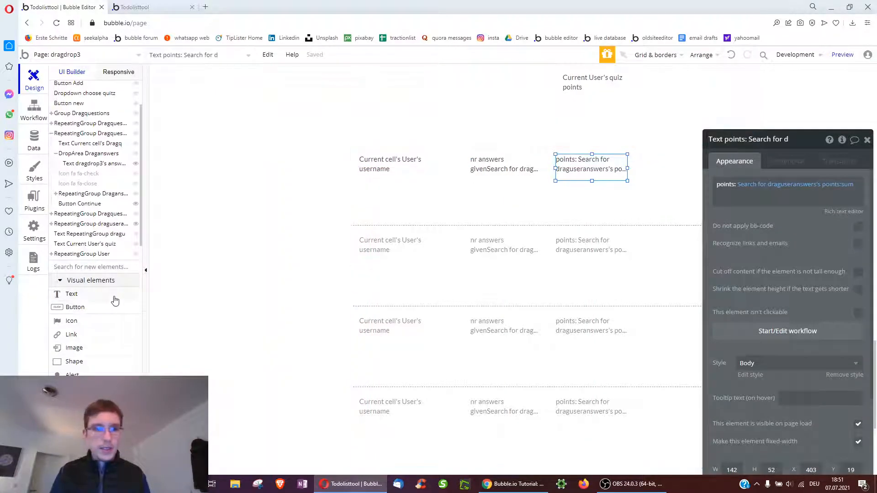
{"action": "left_click", "coordinate": [67, 299]}
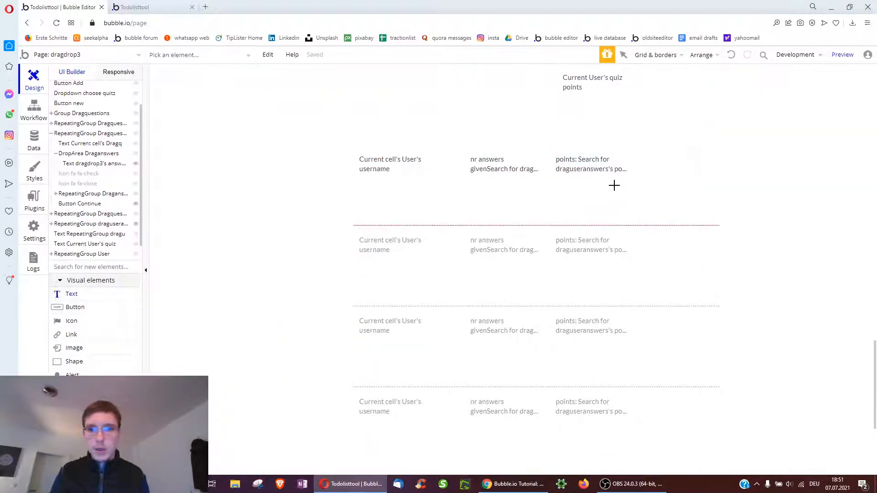
{"action": "left_click_drag", "start_coordinate": [694, 178], "coordinate": [699, 176]}
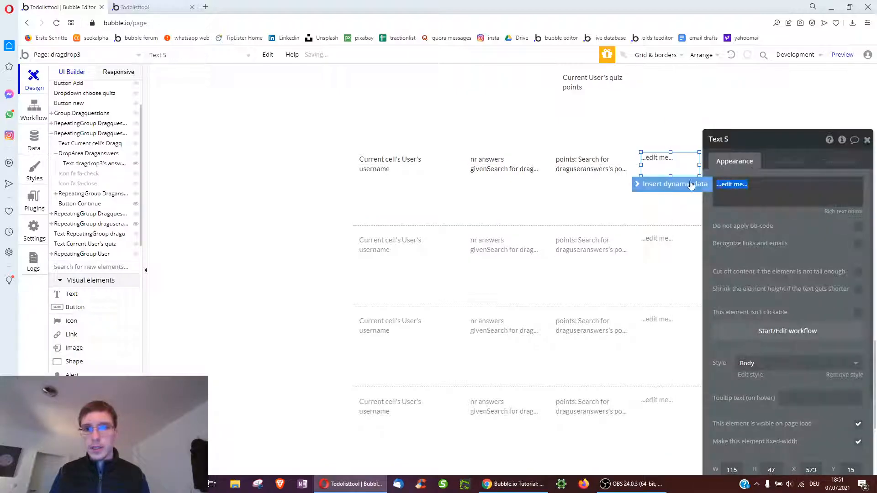
{"action": "left_click", "coordinate": [676, 182]}
{"action": "left_click", "coordinate": [740, 213]}
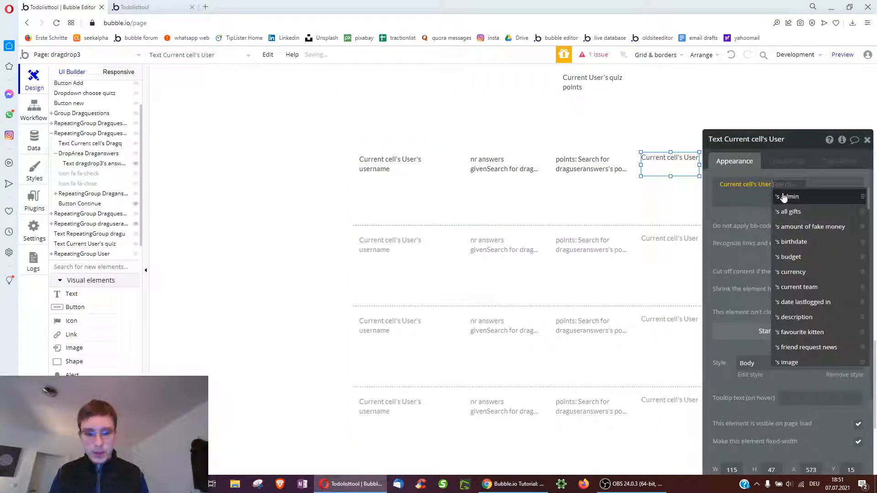
{"action": "type", "text": "qui"}
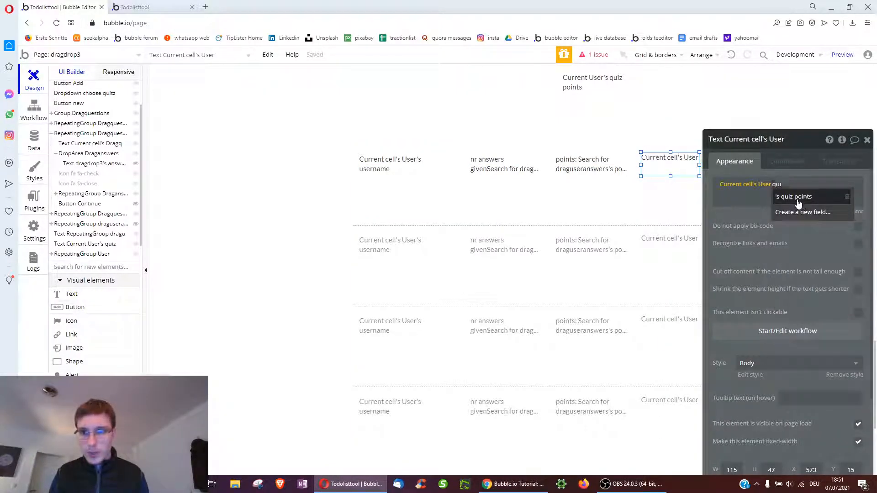
{"action": "left_click", "coordinate": [797, 201]}
Review the search settings of the points text and the answers repeating group
{"action": "left_click", "coordinate": [604, 175]}
{"action": "left_click", "coordinate": [786, 185]}
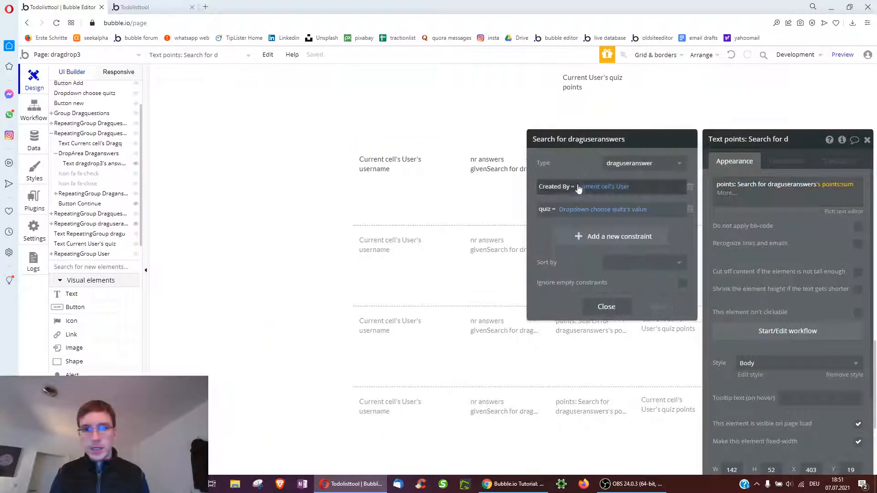
{"action": "left_click", "coordinate": [670, 163]}
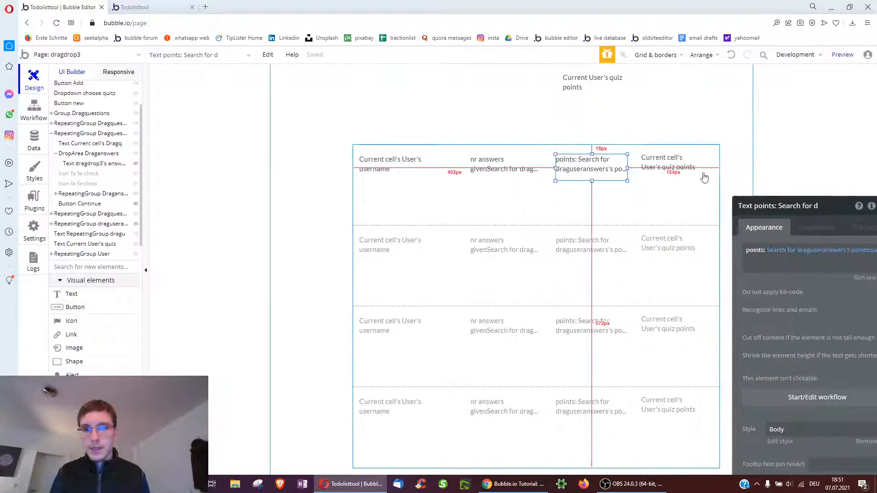
{"action": "scroll", "coordinate": [437, 249], "scroll_direction": "up", "scroll_amount": 3}
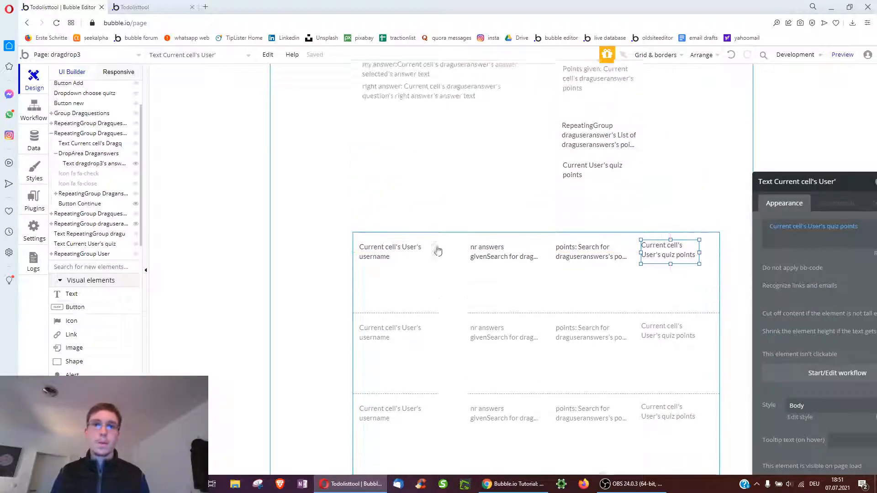
{"action": "scroll", "coordinate": [485, 206], "scroll_direction": "up", "scroll_amount": 3}
{"action": "left_click", "coordinate": [481, 196]}
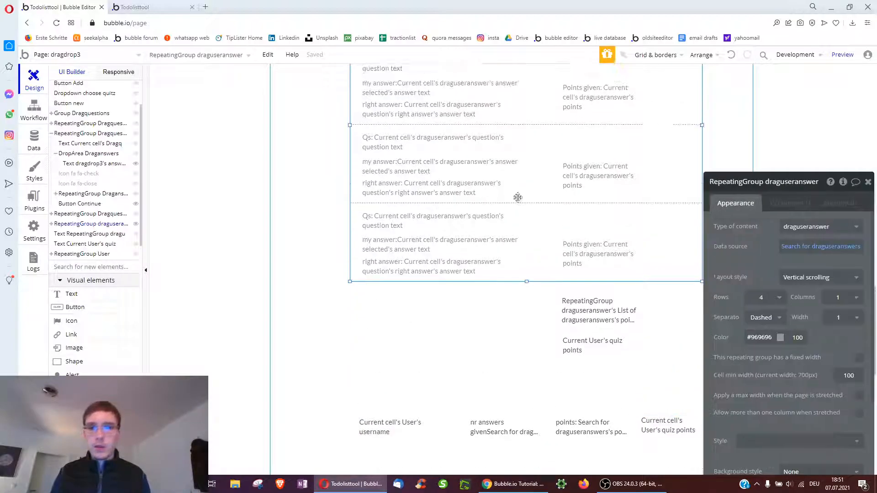
{"action": "scroll", "coordinate": [482, 196], "scroll_direction": "up", "scroll_amount": 1}
{"action": "left_click", "coordinate": [771, 245]}
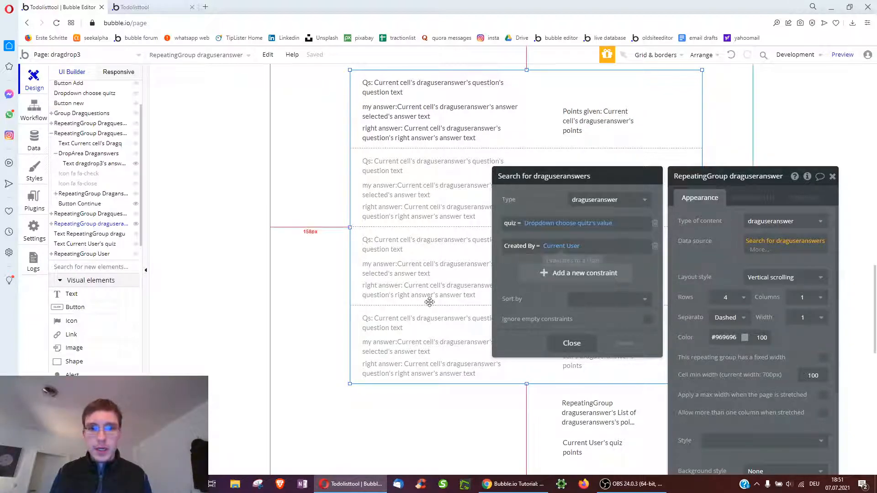
{"action": "scroll", "coordinate": [430, 304], "scroll_direction": "down", "scroll_amount": 7}
{"action": "scroll", "coordinate": [451, 143], "scroll_direction": "up", "scroll_amount": 3}
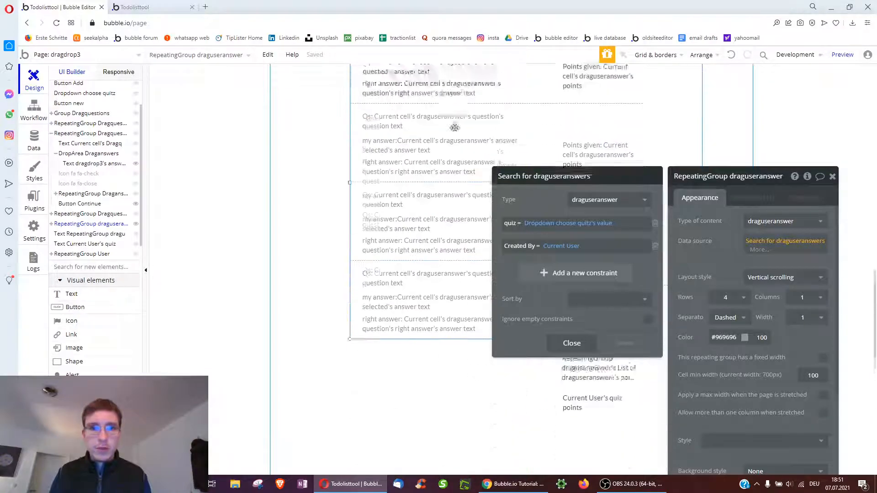
{"action": "scroll", "coordinate": [431, 234], "scroll_direction": "down", "scroll_amount": 4}
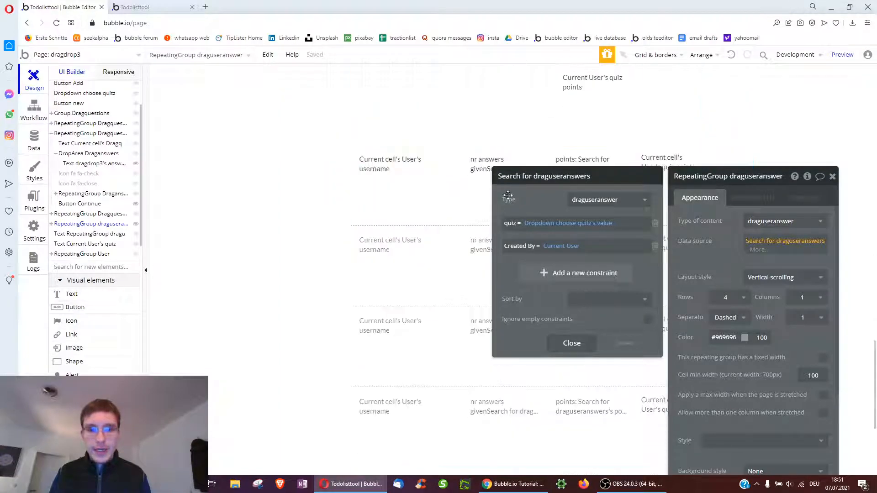
{"action": "left_click", "coordinate": [514, 201]}
Draw a stray repeating group in the user cell, then delete it
{"action": "scroll", "coordinate": [95, 338], "scroll_direction": "down", "scroll_amount": 6}
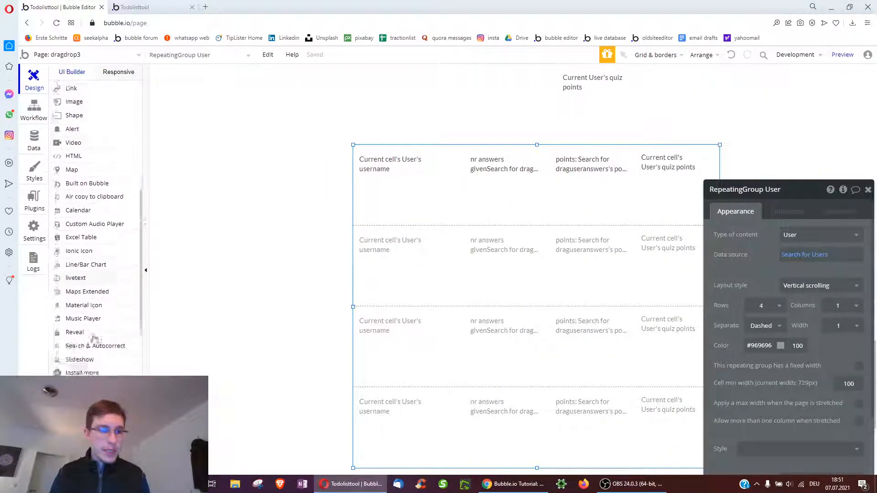
{"action": "left_click", "coordinate": [90, 333]}
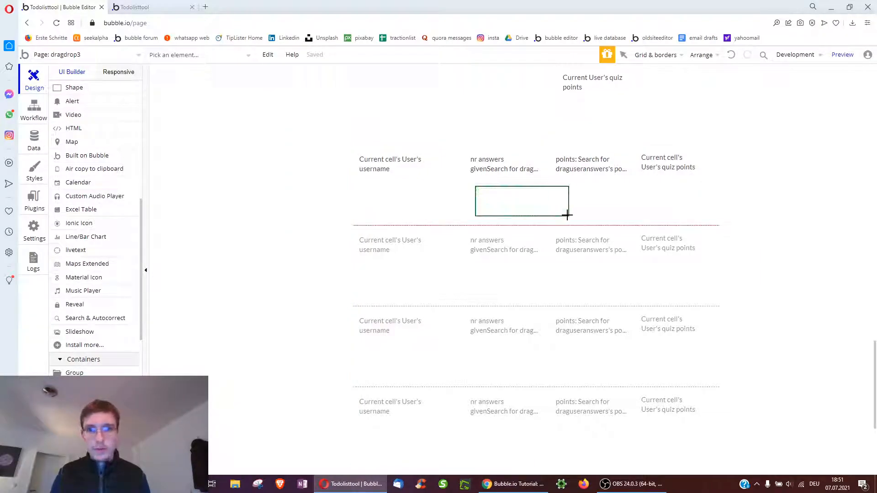
{"action": "left_click_drag", "start_coordinate": [567, 215], "coordinate": [569, 216]}
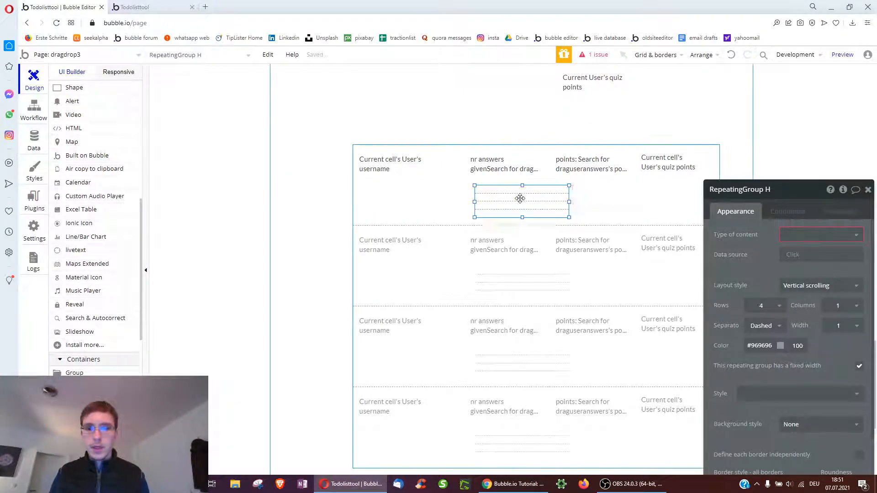
{"action": "key", "text": "Delete"}
{"action": "scroll", "coordinate": [511, 209], "scroll_direction": "up", "scroll_amount": 8}
Copy RepeatingGroup draguseranswer and paste it into the user leaderboard cell
{"action": "right_click", "coordinate": [486, 206]}
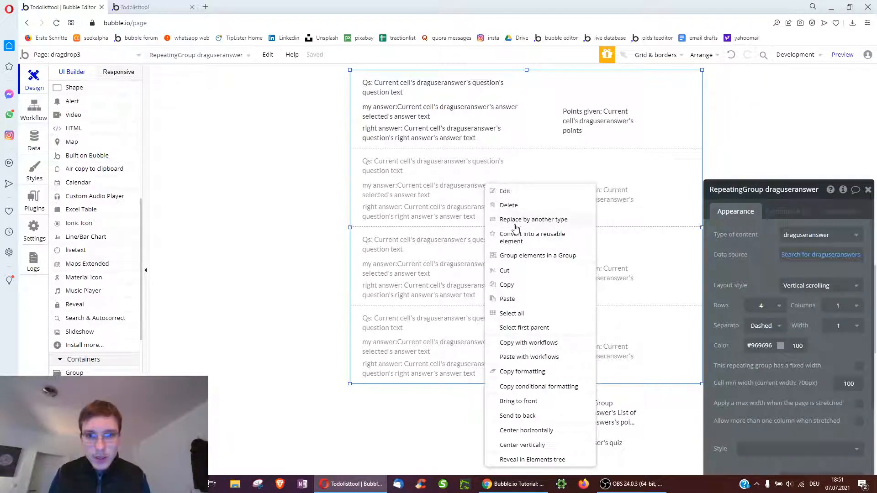
{"action": "left_click", "coordinate": [514, 291]}
{"action": "scroll", "coordinate": [513, 304], "scroll_direction": "down", "scroll_amount": 7}
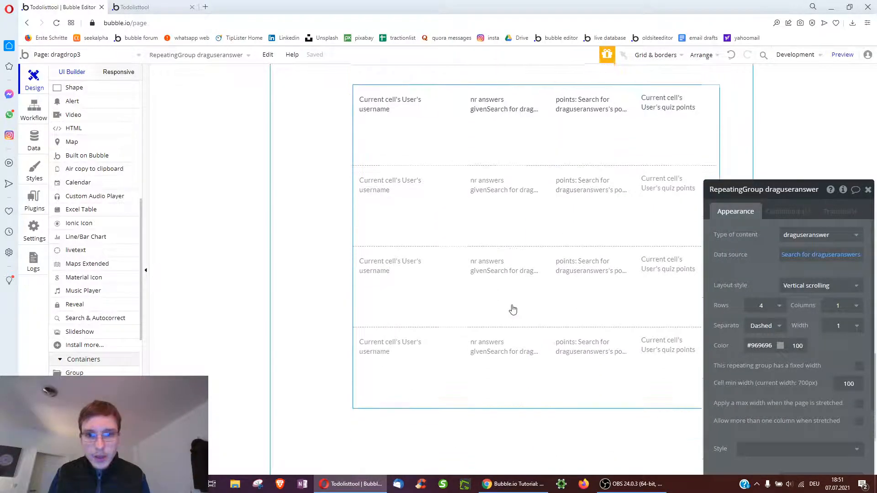
{"action": "right_click", "coordinate": [499, 148]}
{"action": "left_click", "coordinate": [522, 265]}
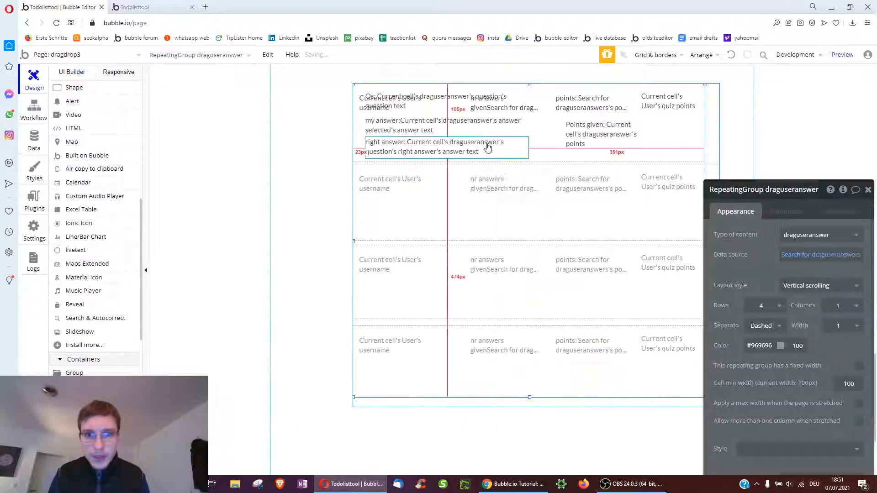
Set the pasted list to 1 row and 200 wide, and move it under the points column
{"action": "left_click", "coordinate": [763, 306]}
{"action": "left_click", "coordinate": [769, 321]}
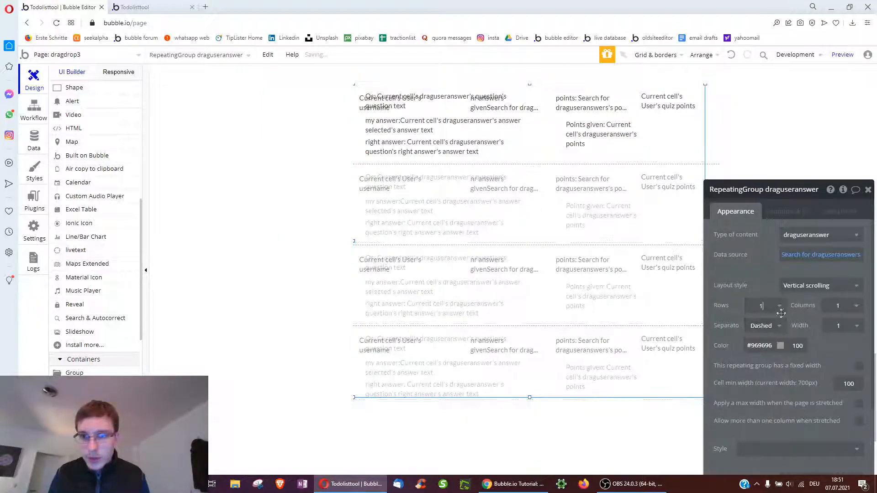
{"action": "scroll", "coordinate": [772, 334], "scroll_direction": "down", "scroll_amount": 5}
{"action": "left_click", "coordinate": [737, 414]}
{"action": "type", "text": "200200"}
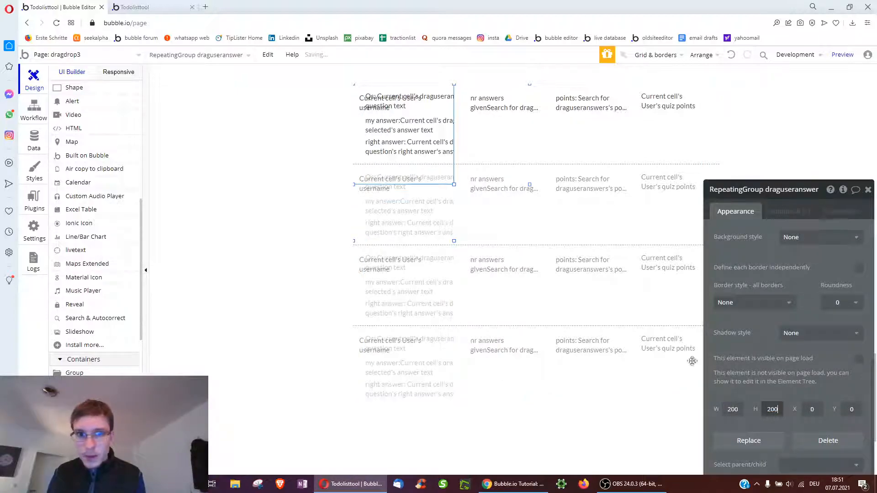
{"action": "type", "text": "100"}
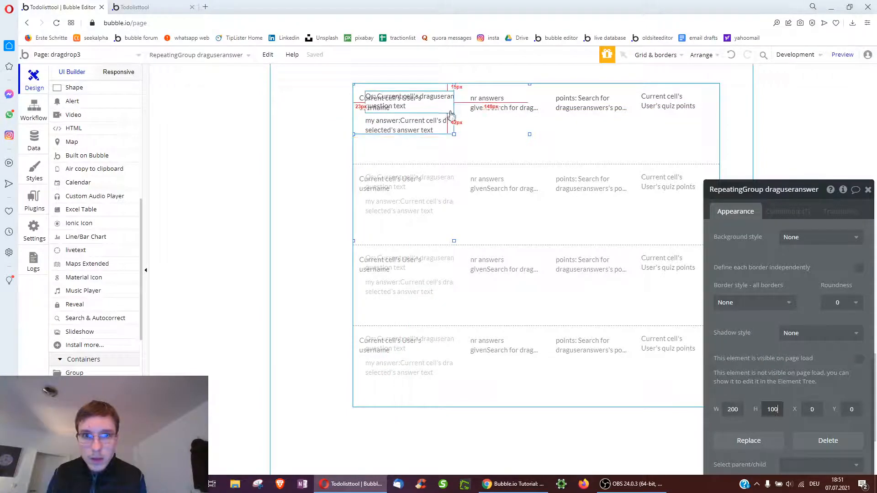
{"action": "left_click_drag", "start_coordinate": [451, 115], "coordinate": [641, 139]}
{"action": "double_click", "coordinate": [632, 234]}
Set the user leaderboard repeating group to show 2 rows
{"action": "scroll", "coordinate": [771, 320], "scroll_direction": "down", "scroll_amount": 3}
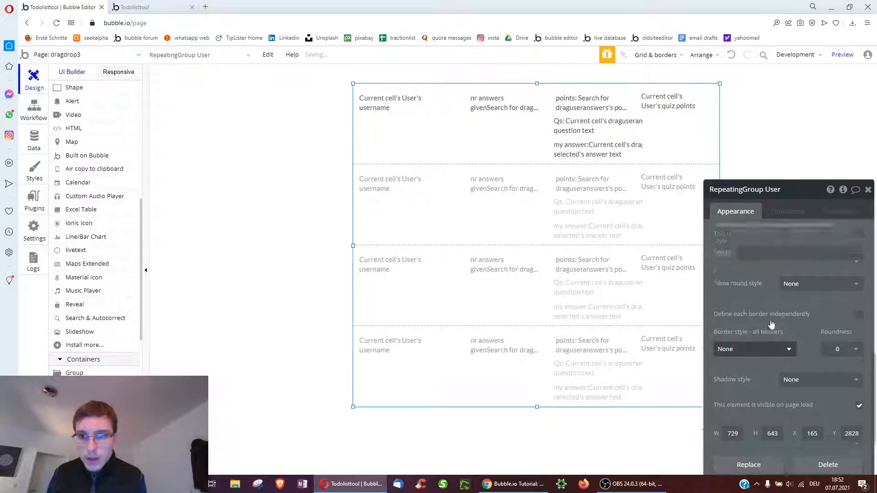
{"action": "left_click", "coordinate": [762, 268]}
{"action": "left_click", "coordinate": [754, 307]}
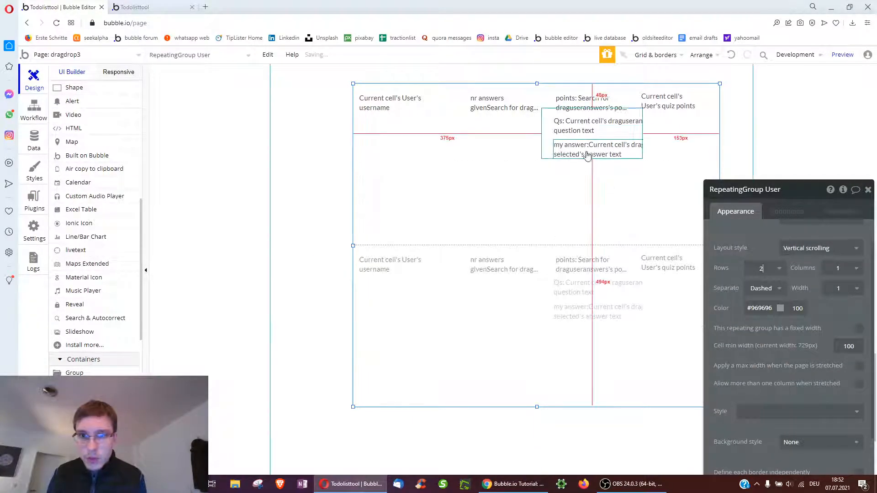
Move the answers list into the second column, widen it to 431px and stretch it taller
{"action": "left_click_drag", "start_coordinate": [560, 155], "coordinate": [477, 156]}
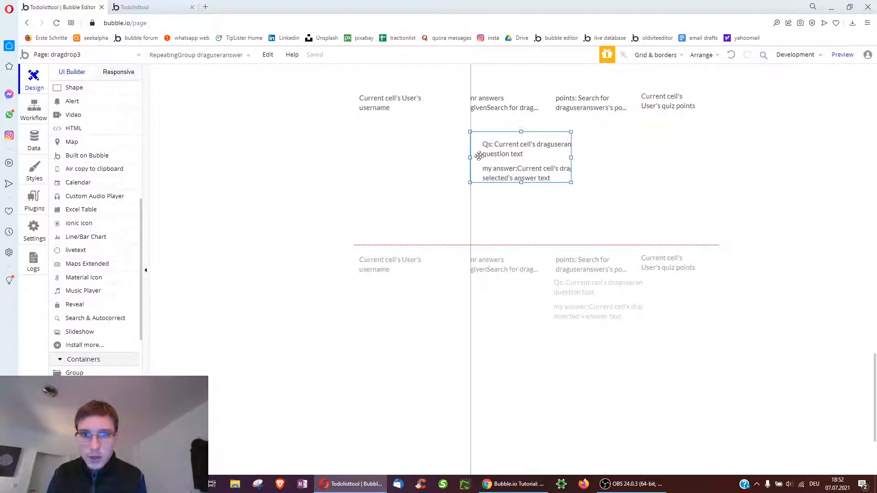
{"action": "left_click_drag", "start_coordinate": [572, 157], "coordinate": [688, 158]}
{"action": "left_click_drag", "start_coordinate": [579, 183], "coordinate": [579, 219]}
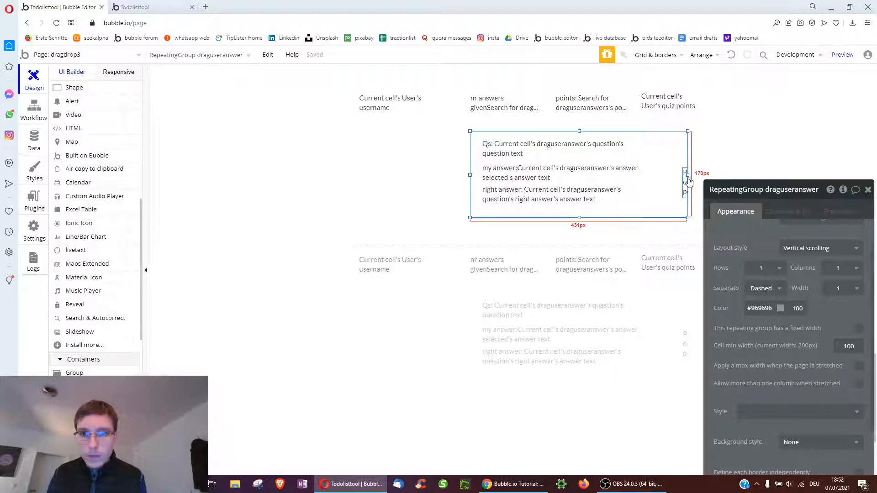
{"action": "left_click_drag", "start_coordinate": [698, 173], "coordinate": [651, 199]}
{"action": "left_click", "coordinate": [652, 201]}
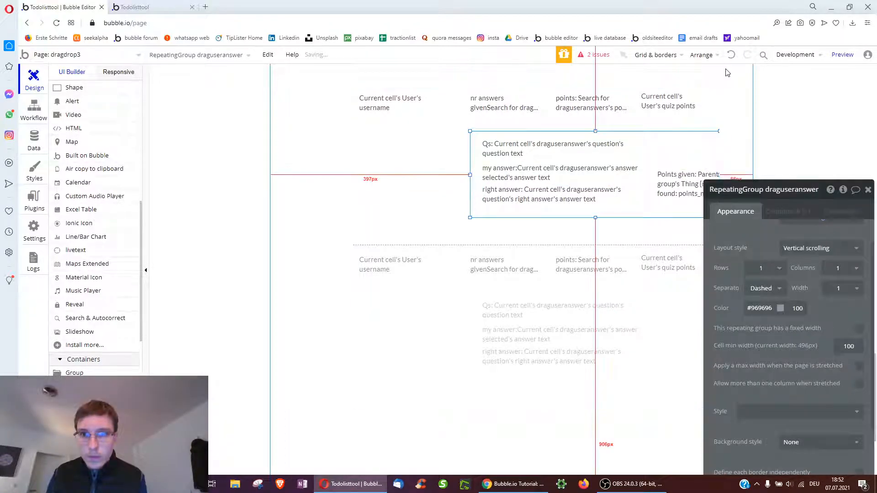
{"action": "left_click", "coordinate": [733, 51]}
{"action": "left_click", "coordinate": [694, 187]}
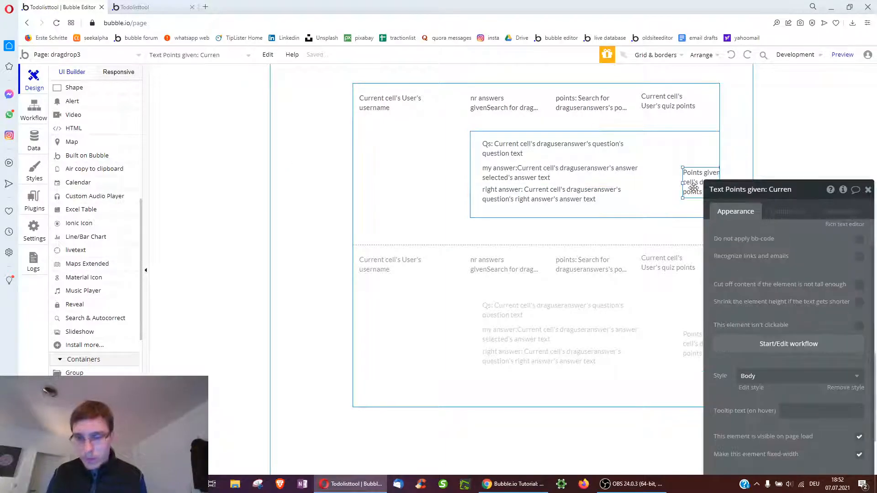
{"action": "left_click", "coordinate": [684, 158]}
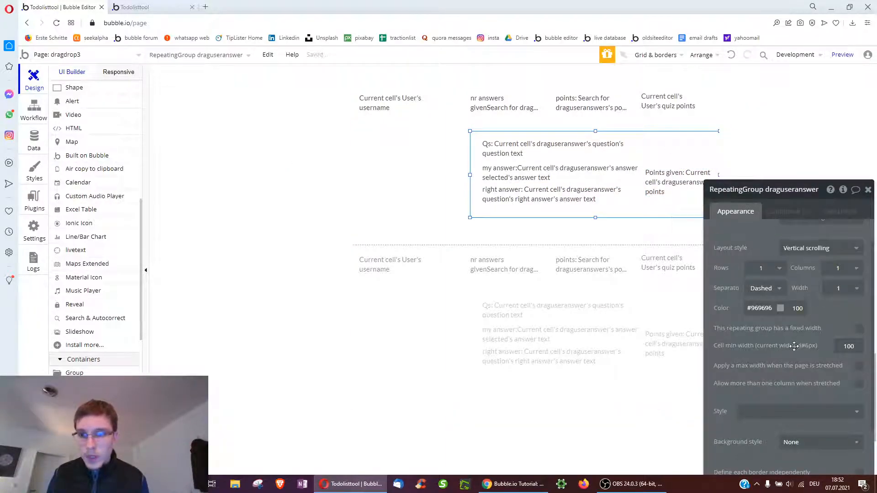
Make the answers list visible on page load and remove its visibility condition
{"action": "scroll", "coordinate": [847, 330], "scroll_direction": "down", "scroll_amount": 3}
{"action": "left_click", "coordinate": [860, 353]}
{"action": "left_click", "coordinate": [859, 353]}
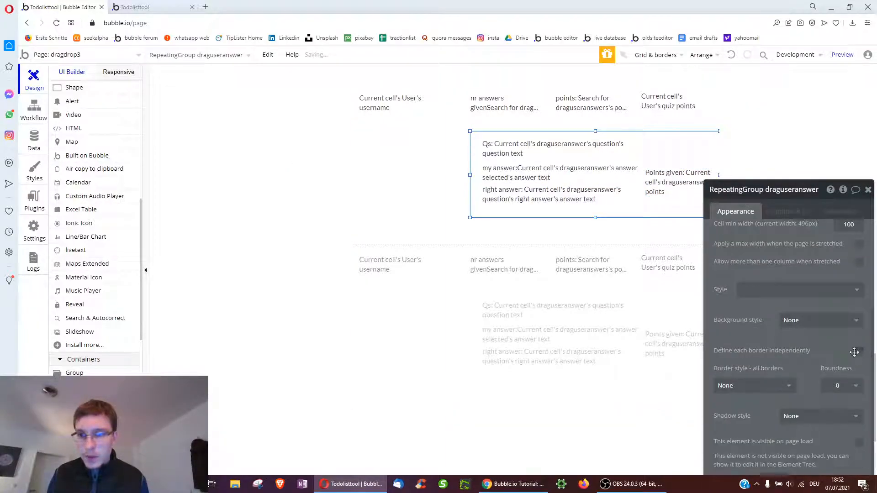
{"action": "scroll", "coordinate": [851, 349], "scroll_direction": "down", "scroll_amount": 2}
{"action": "left_click", "coordinate": [859, 358]}
{"action": "left_click", "coordinate": [809, 212]}
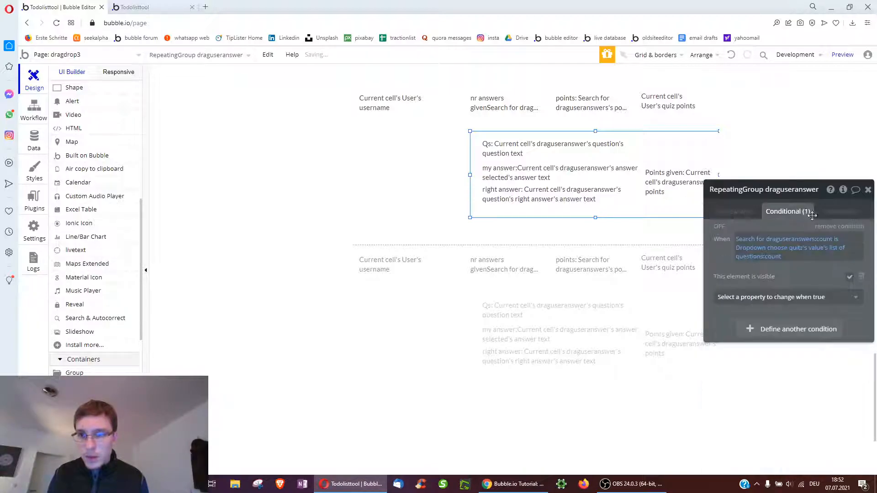
{"action": "left_click", "coordinate": [840, 227]}
{"action": "left_click", "coordinate": [735, 211]}
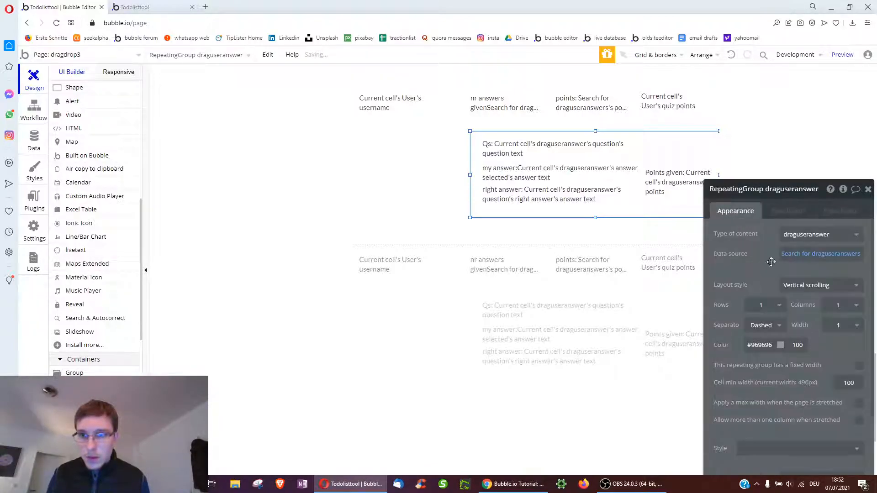
Constrain the answers list search to Created By = Current cell's User
{"action": "left_click", "coordinate": [821, 254]}
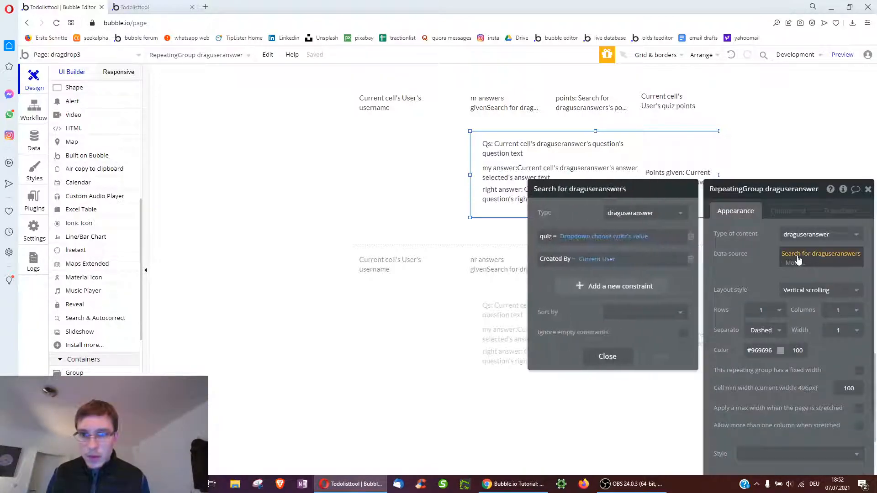
{"action": "left_click", "coordinate": [589, 260]}
{"action": "left_click", "coordinate": [594, 269]}
{"action": "left_click_drag", "start_coordinate": [557, 210], "coordinate": [540, 240]}
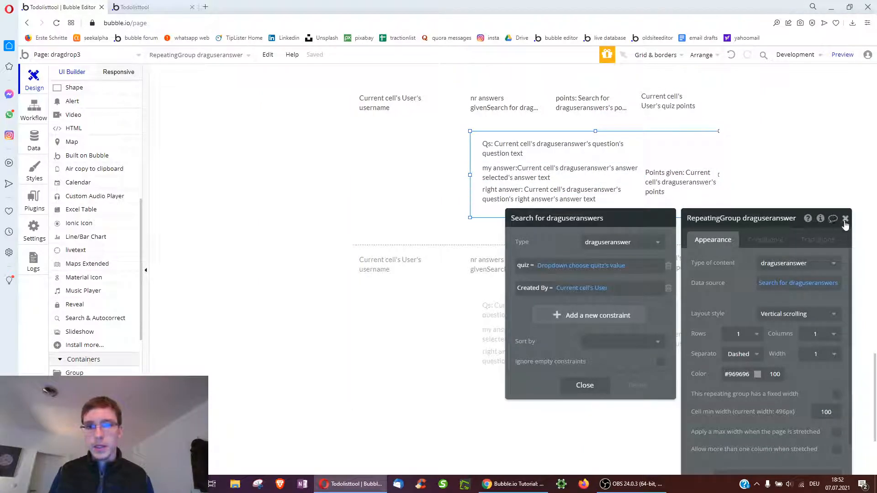
{"action": "left_click", "coordinate": [845, 220]}
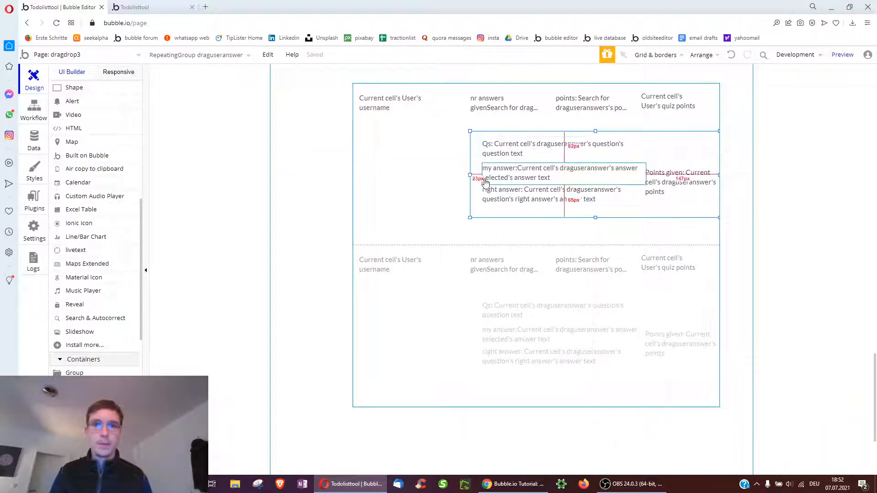
Untick 'visible on page load' for the nested answers list
{"action": "double_click", "coordinate": [478, 198]}
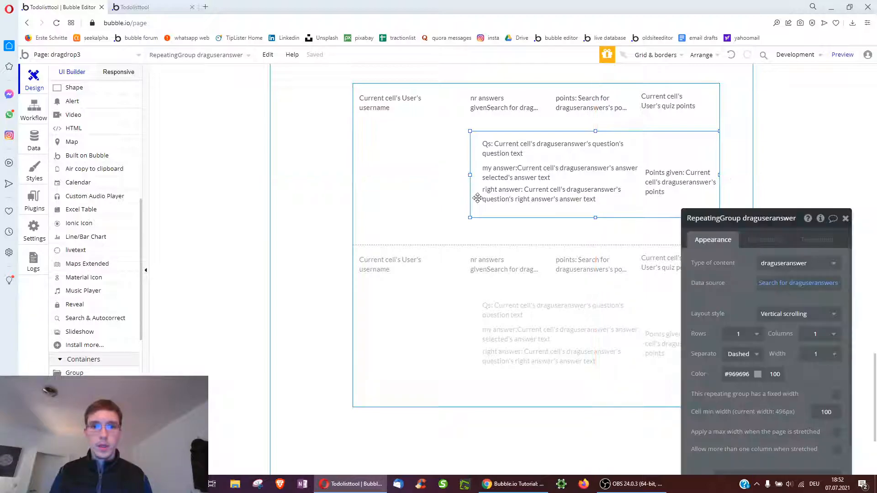
{"action": "scroll", "coordinate": [834, 398], "scroll_direction": "down", "scroll_amount": 3}
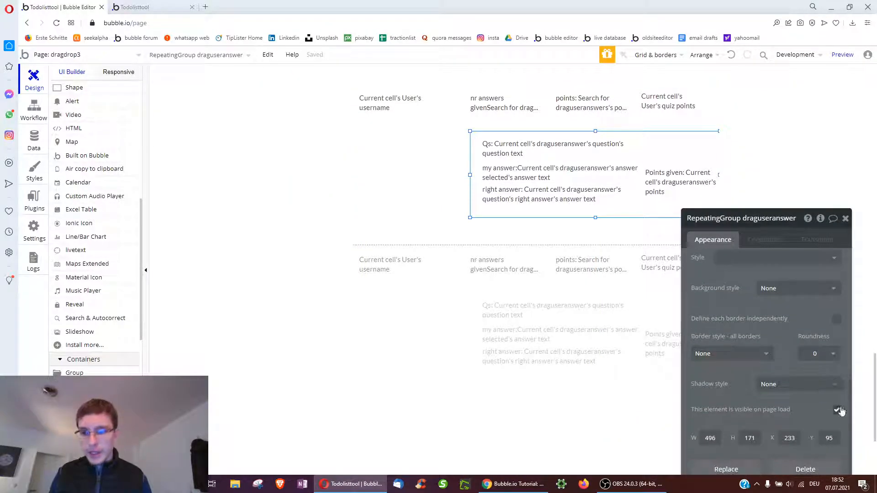
{"action": "left_click", "coordinate": [838, 410]}
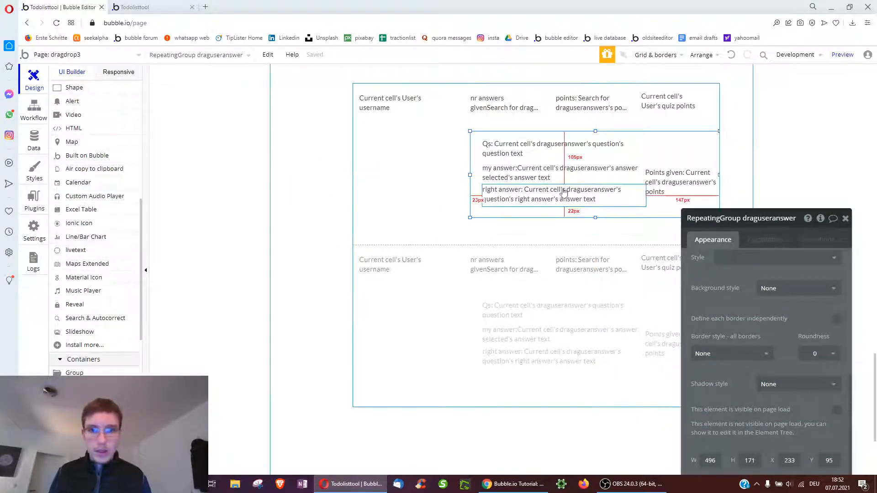
{"action": "right_click", "coordinate": [538, 210]}
{"action": "left_click", "coordinate": [563, 255]}
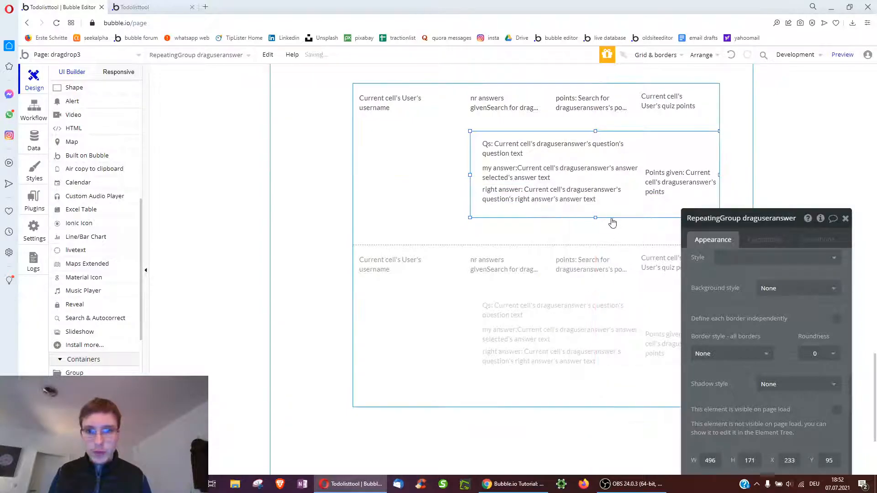
Make the user answers group slightly taller, hidden on page load, and collapsed when hidden
{"action": "left_click_drag", "start_coordinate": [596, 217], "coordinate": [595, 224]}
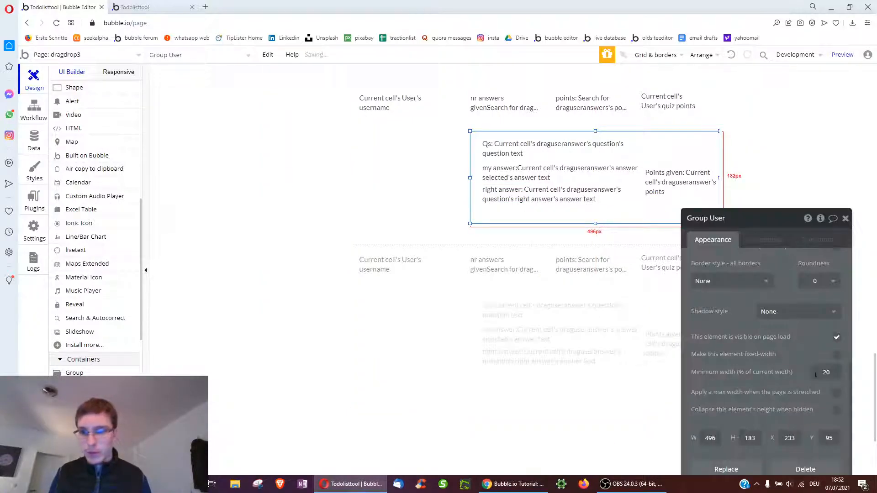
{"action": "left_click", "coordinate": [838, 339]}
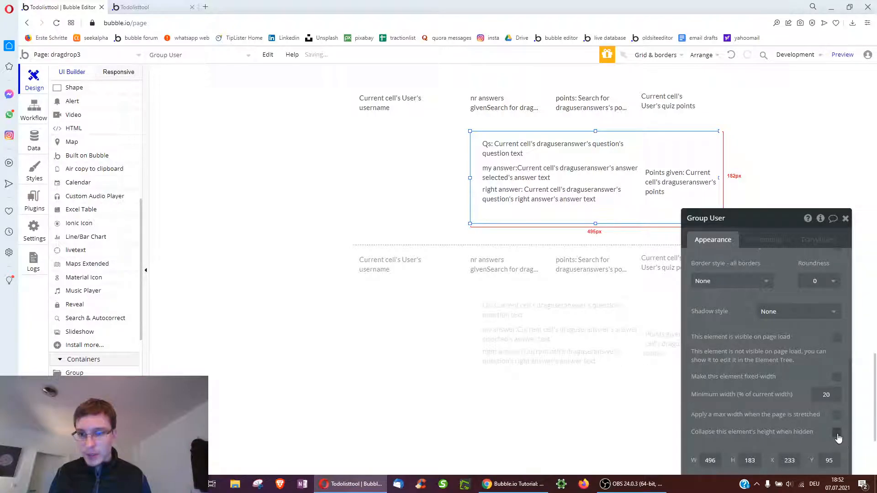
{"action": "left_click", "coordinate": [837, 434]}
Add a fa-plus icon beside the username in the user row
{"action": "left_click", "coordinate": [383, 102]}
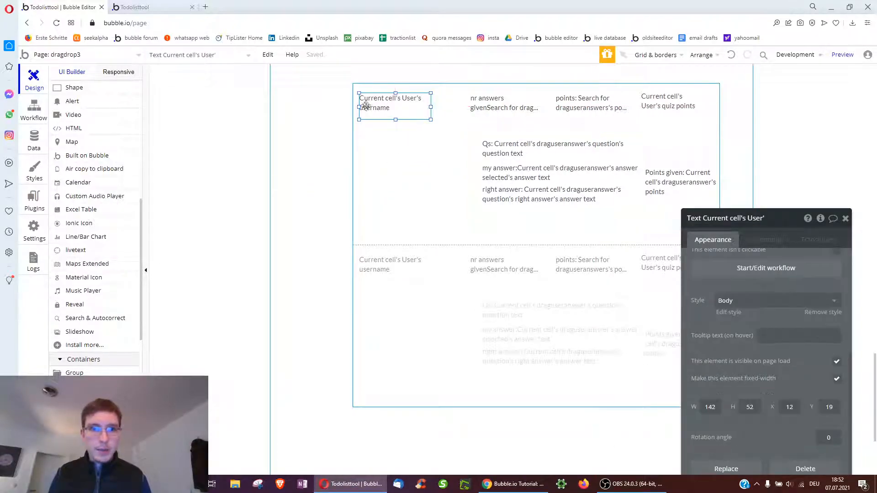
{"action": "scroll", "coordinate": [90, 318], "scroll_direction": "up", "scroll_amount": 7}
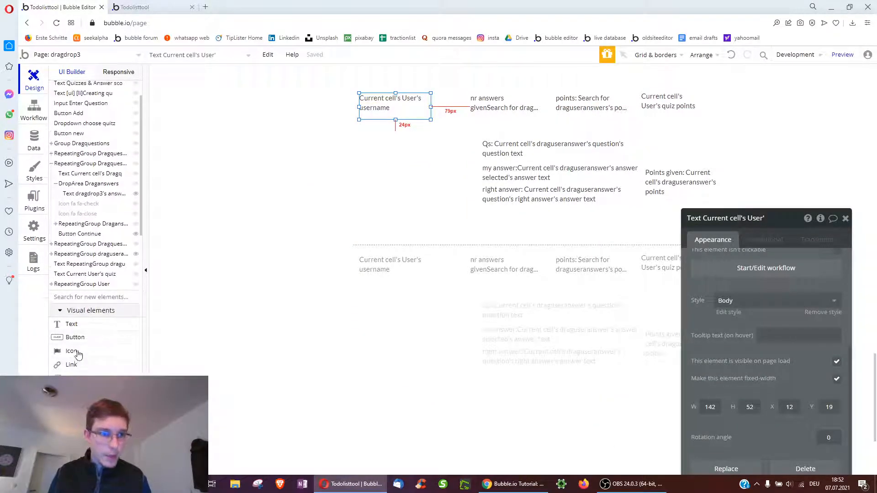
{"action": "left_click", "coordinate": [72, 351]}
{"action": "left_click_drag", "start_coordinate": [458, 110], "coordinate": [460, 111]}
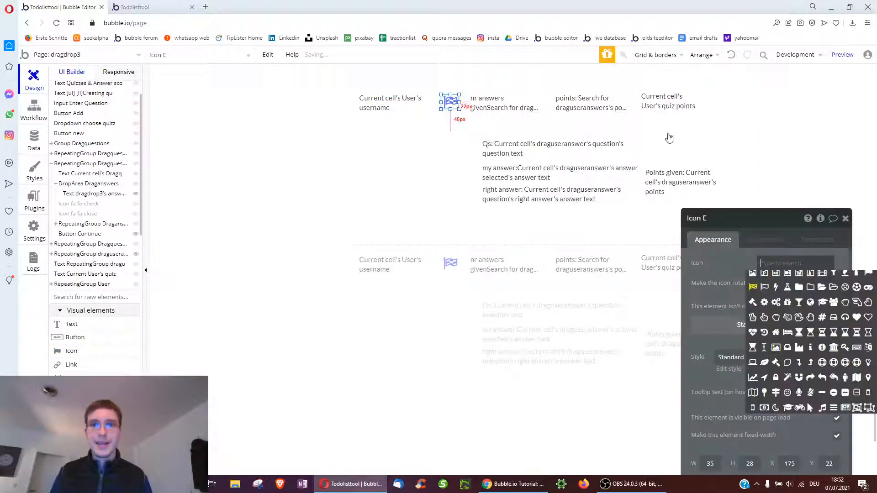
{"action": "type", "text": "plus"}
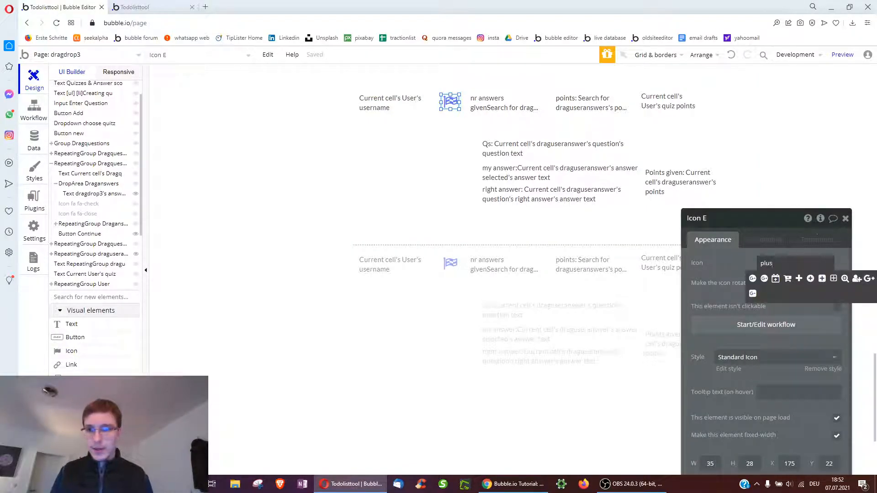
{"action": "left_click", "coordinate": [800, 279]}
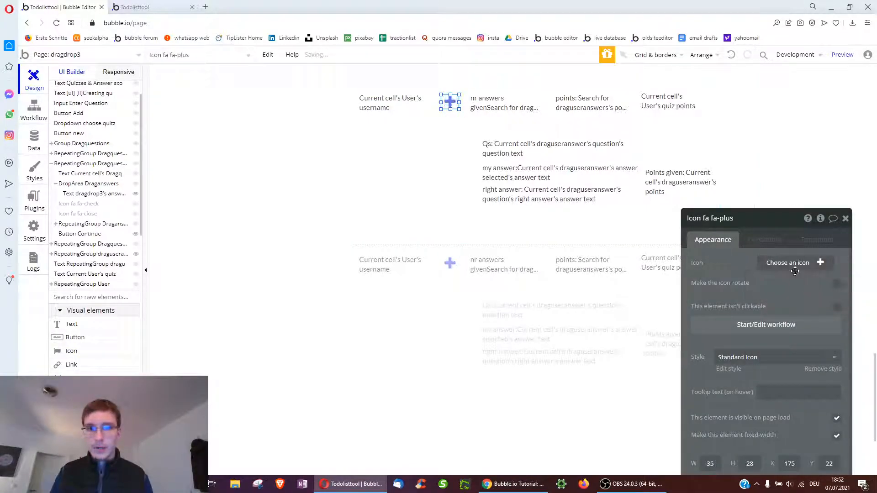
Create the plus icon's click workflow with a Show Group User answers action
{"action": "left_click", "coordinate": [765, 323]}
{"action": "left_click", "coordinate": [137, 182]}
{"action": "mouse_move", "coordinate": [127, 316]}
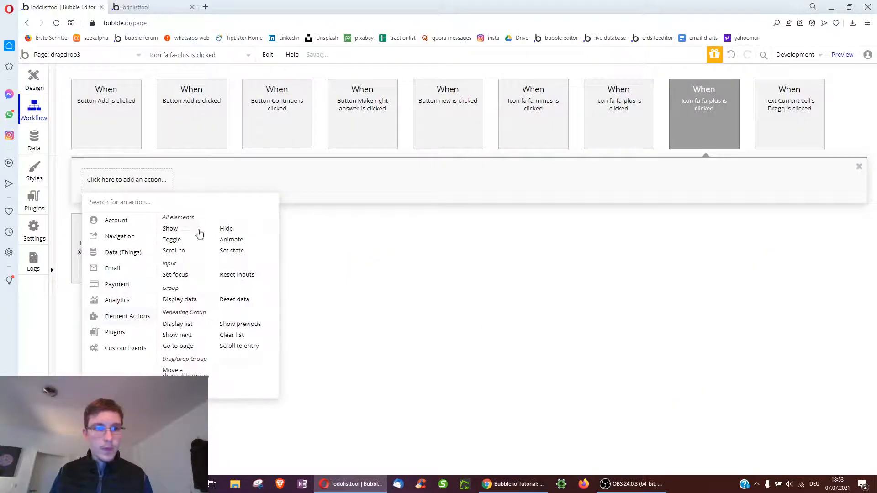
{"action": "left_click", "coordinate": [183, 231]}
{"action": "right_click", "coordinate": [534, 190]}
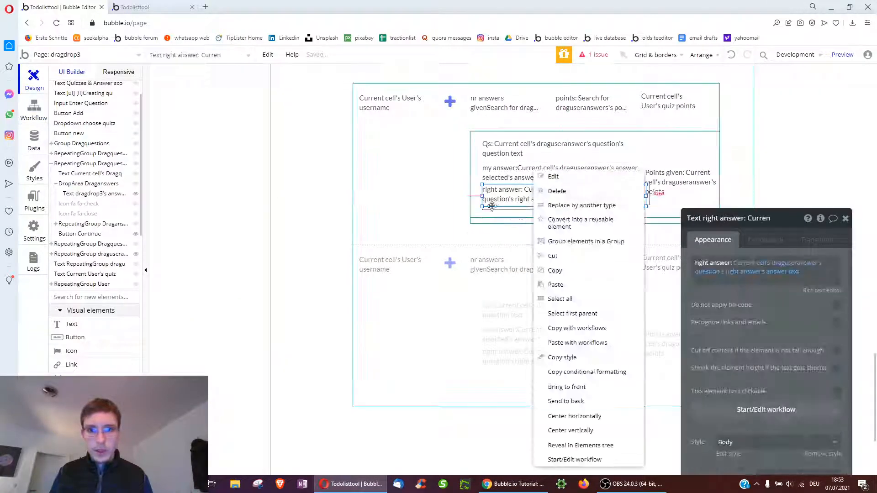
{"action": "left_click", "coordinate": [496, 218]}
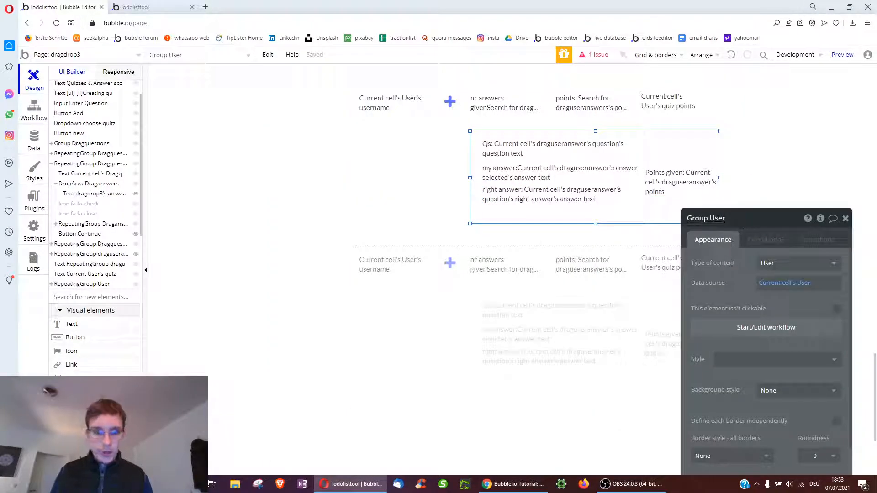
{"action": "left_click", "coordinate": [39, 111]}
{"action": "left_click", "coordinate": [776, 242]}
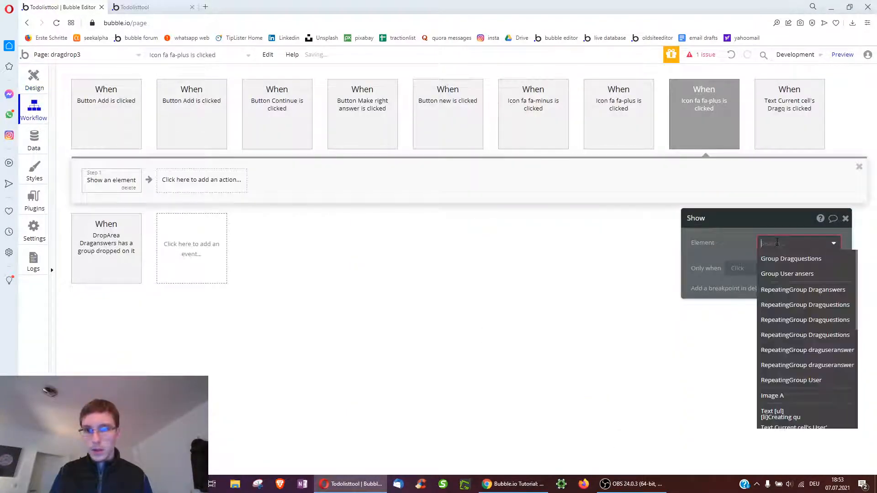
{"action": "left_click", "coordinate": [779, 274]}
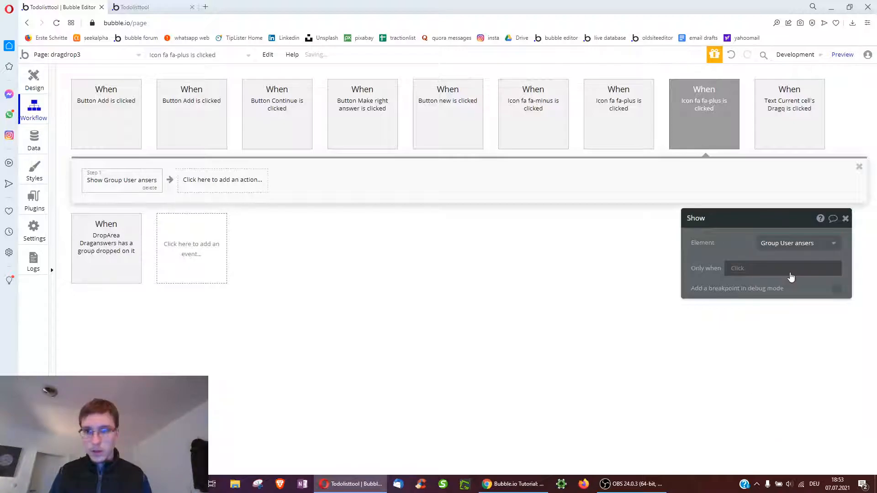
Make the click event run only when Group User answers is visible
{"action": "left_click", "coordinate": [708, 128]}
{"action": "left_click", "coordinate": [731, 309]}
{"action": "type", "text": "answer"}
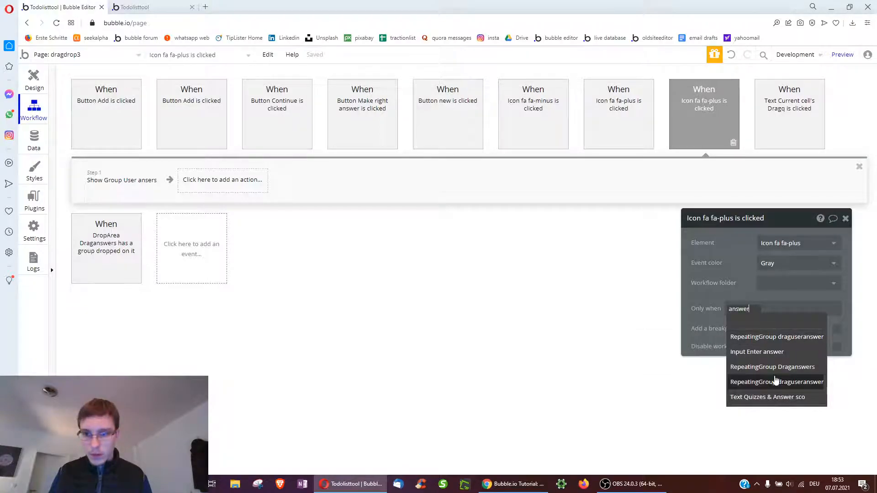
{"action": "left_click", "coordinate": [743, 311]}
{"action": "type", "text": "gr"}
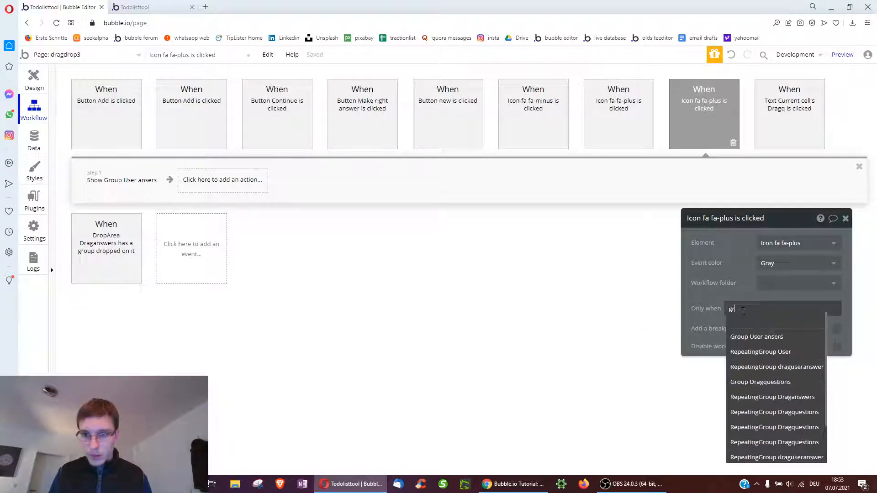
{"action": "left_click", "coordinate": [763, 337]}
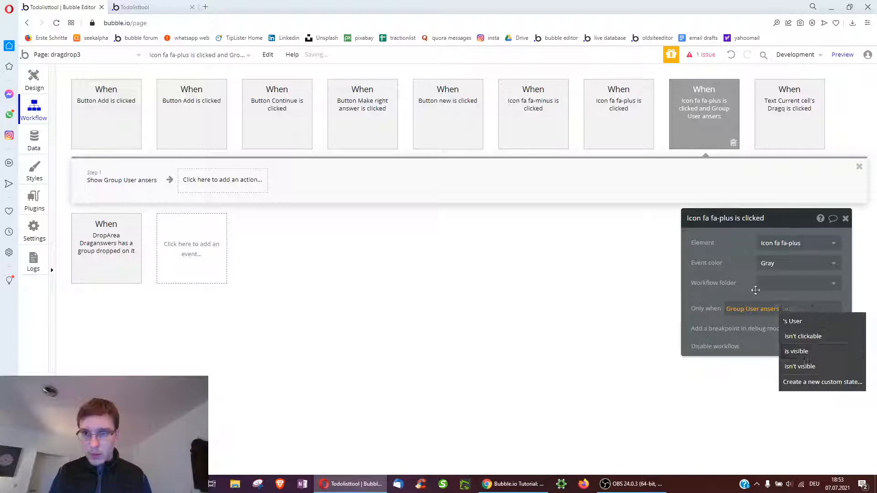
{"action": "left_click", "coordinate": [808, 352]}
Duplicate the event and change the copy's condition to Group User answers isn't visible
{"action": "right_click", "coordinate": [698, 122]}
{"action": "left_click", "coordinate": [721, 176]}
{"action": "right_click", "coordinate": [191, 245]}
{"action": "left_click", "coordinate": [210, 251]}
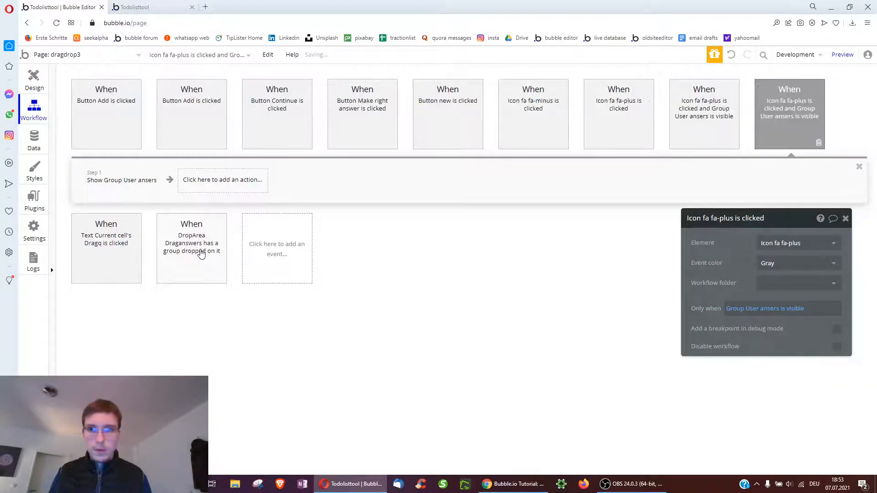
{"action": "left_click", "coordinate": [795, 309]}
{"action": "left_click", "coordinate": [806, 385]}
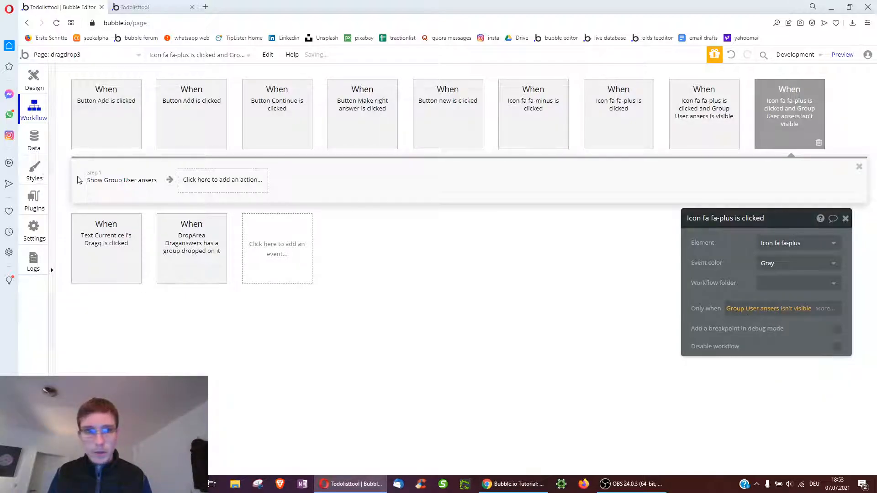
Replace the visible-case event's show action with Hide Group User answers
{"action": "left_click", "coordinate": [695, 115]}
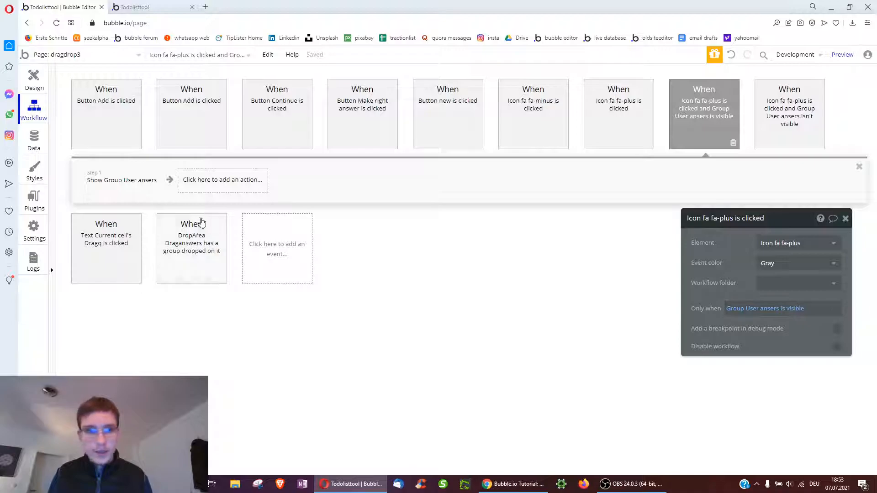
{"action": "left_click", "coordinate": [143, 192]}
{"action": "key", "text": "Delete"}
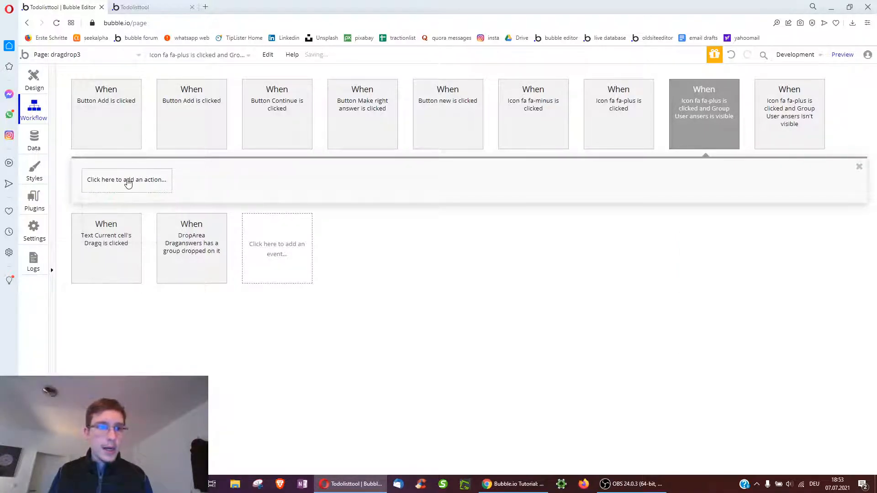
{"action": "left_click", "coordinate": [127, 181]}
{"action": "left_click", "coordinate": [228, 229]}
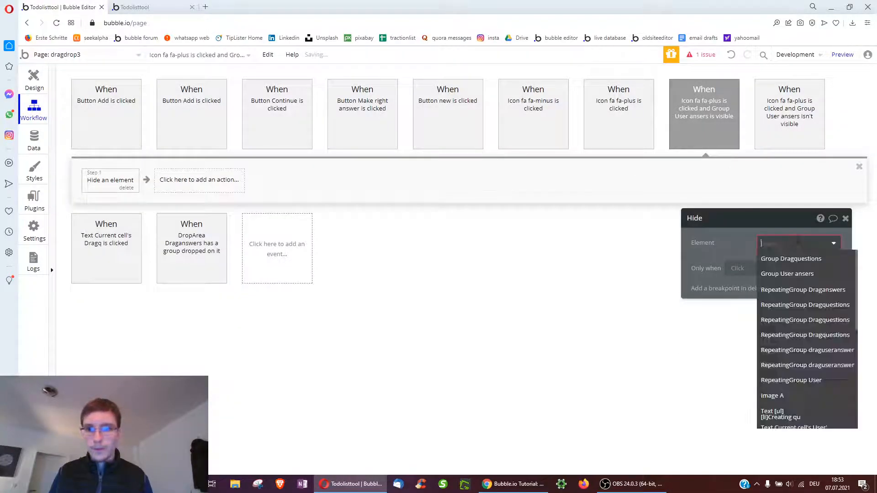
{"action": "left_click", "coordinate": [791, 274]}
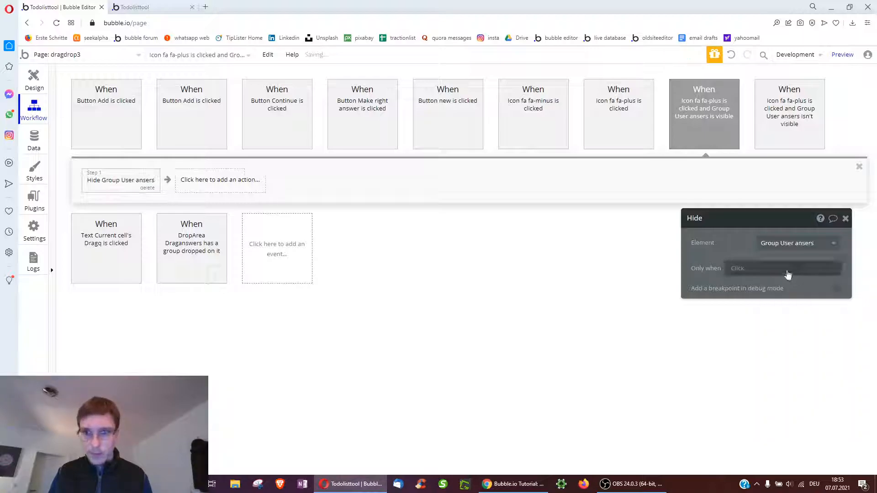
{"action": "left_click", "coordinate": [43, 82]}
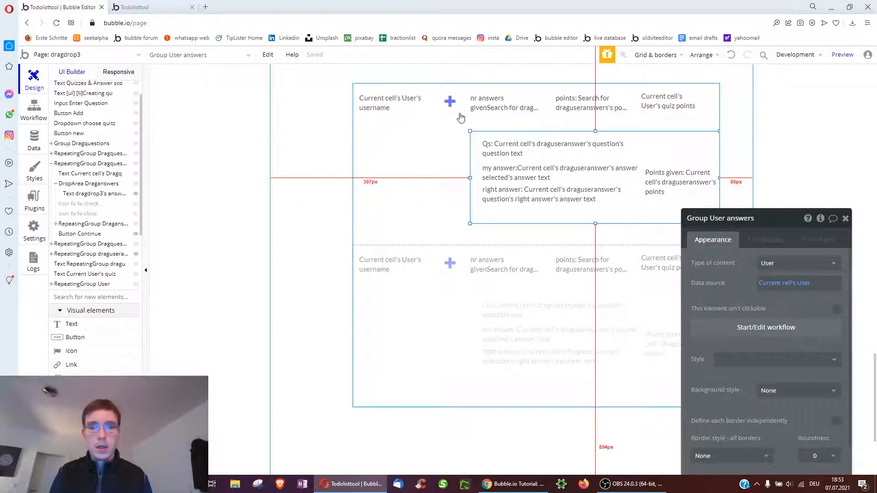
Close the answers group's property panel and reload the live app preview
{"action": "left_click", "coordinate": [846, 218]}
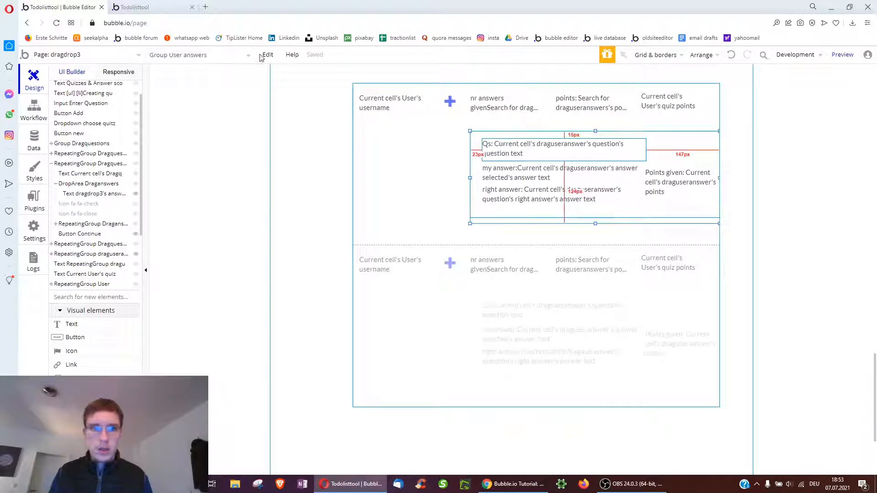
{"action": "left_click", "coordinate": [169, 5]}
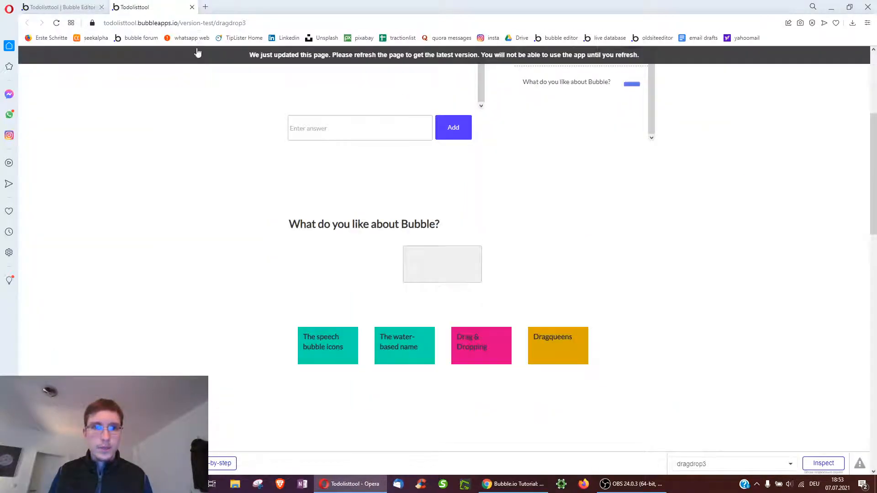
{"action": "left_click", "coordinate": [51, 6]}
{"action": "left_click", "coordinate": [171, 7]}
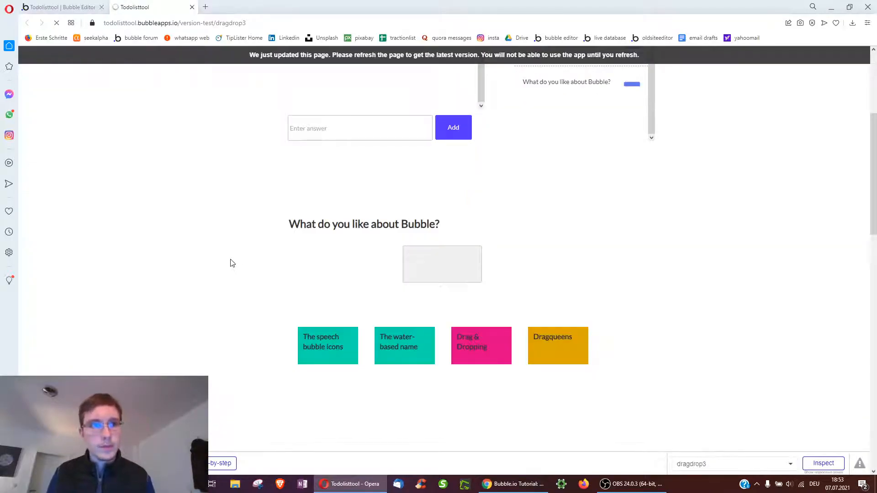
{"action": "key", "text": "F5"}
{"action": "scroll", "coordinate": [223, 261], "scroll_direction": "down", "scroll_amount": 10}
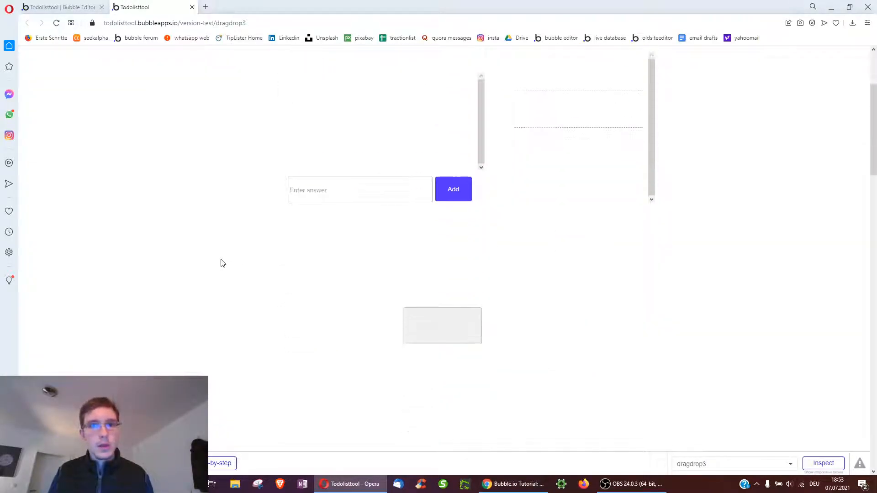
{"action": "scroll", "coordinate": [218, 263], "scroll_direction": "up", "scroll_amount": 10}
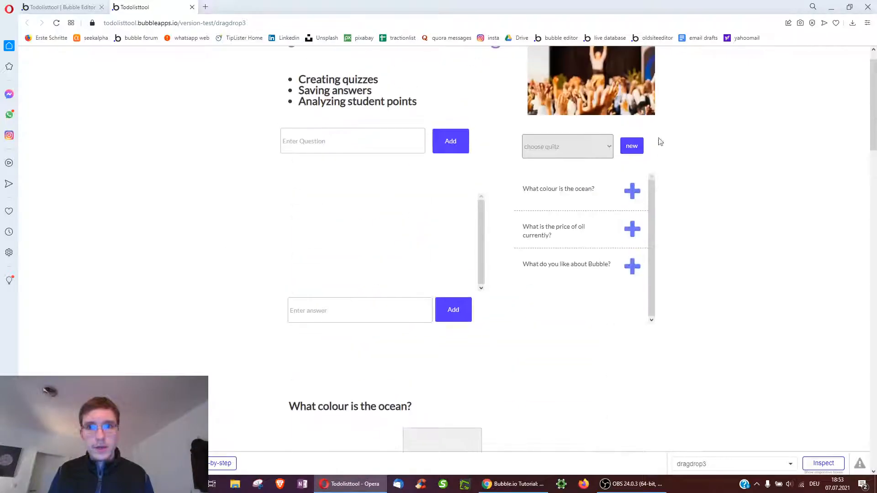
Choose the second quiz date, then expand, collapse and re-expand the 25-point user's answers row
{"action": "left_click", "coordinate": [566, 146]}
{"action": "left_click", "coordinate": [556, 181]}
{"action": "scroll", "coordinate": [746, 247], "scroll_direction": "down", "scroll_amount": 10}
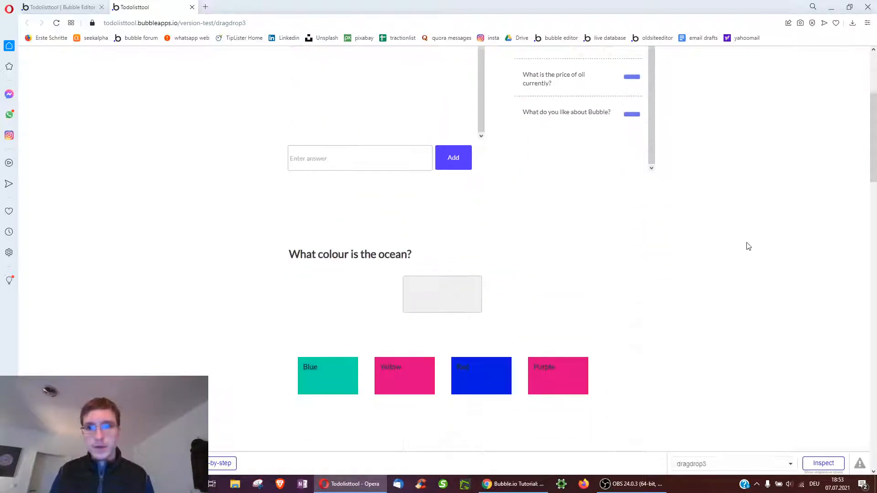
{"action": "scroll", "coordinate": [744, 247], "scroll_direction": "down", "scroll_amount": 1}
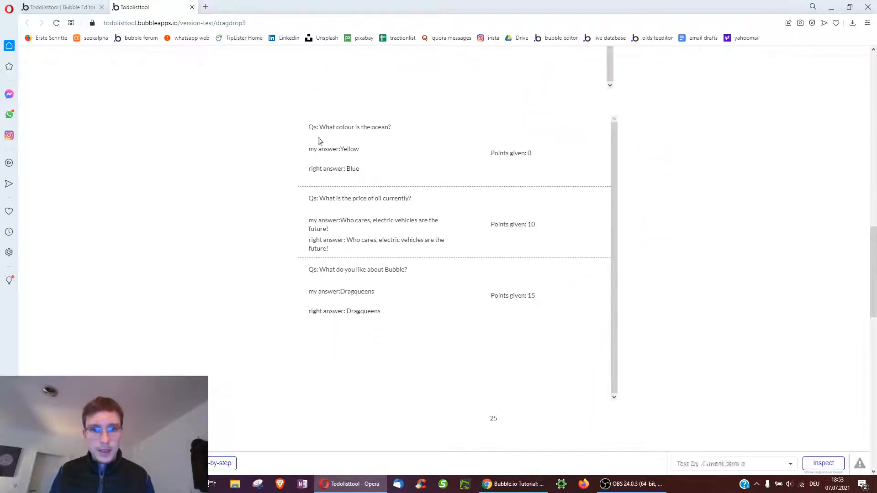
{"action": "scroll", "coordinate": [748, 260], "scroll_direction": "down", "scroll_amount": 8}
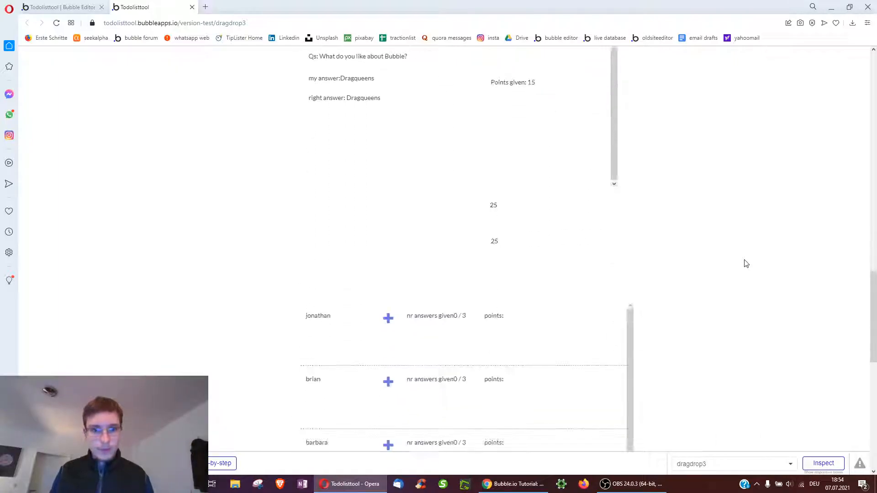
{"action": "scroll", "coordinate": [745, 264], "scroll_direction": "down", "scroll_amount": 1}
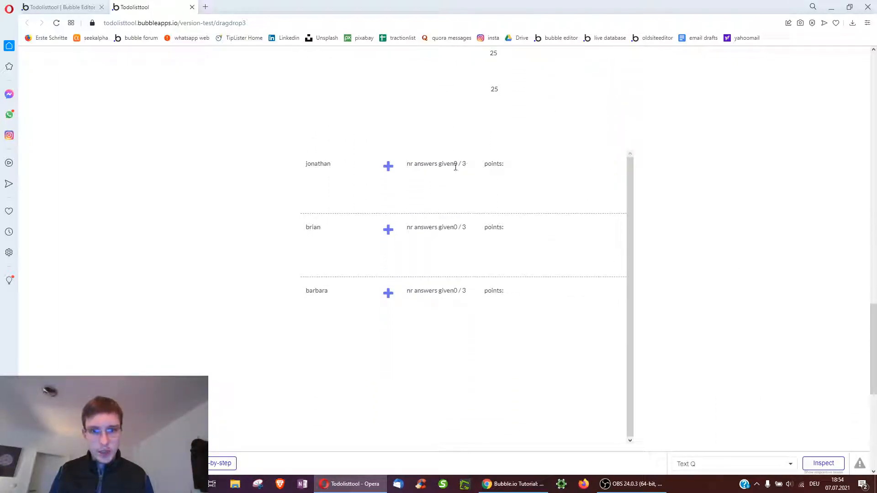
{"action": "scroll", "coordinate": [472, 260], "scroll_direction": "down", "scroll_amount": 4}
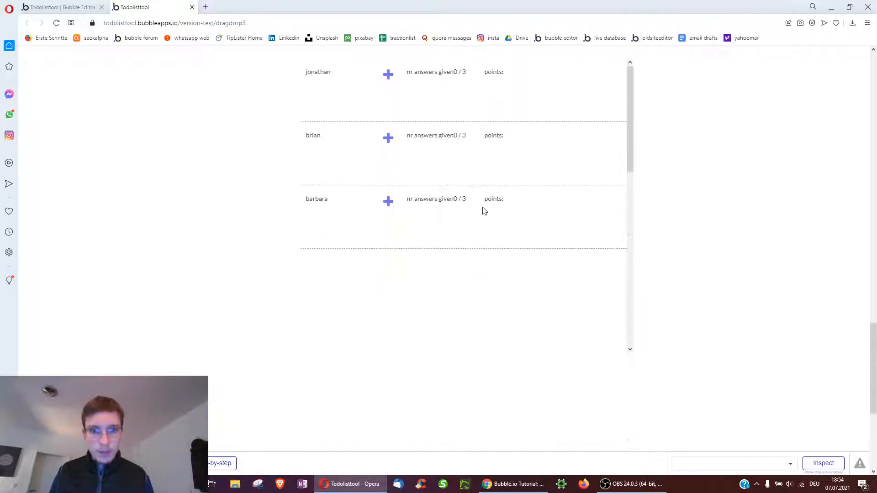
{"action": "scroll", "coordinate": [485, 215], "scroll_direction": "down", "scroll_amount": 3}
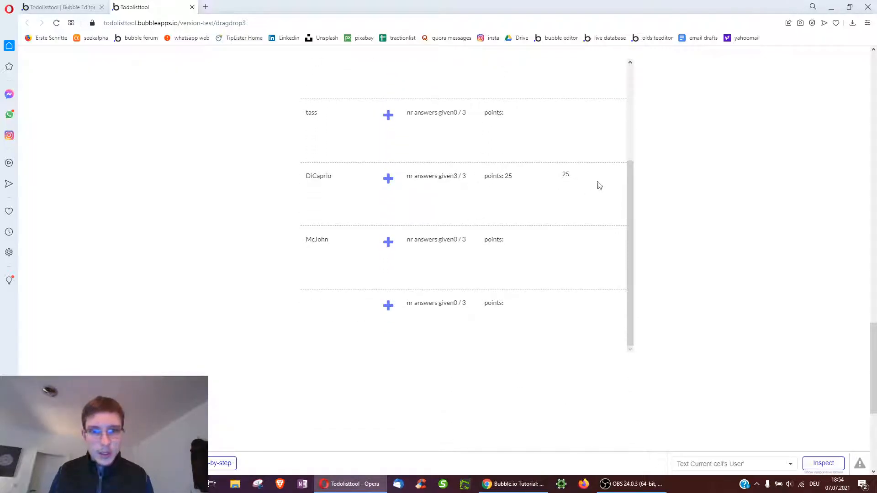
{"action": "left_click", "coordinate": [388, 179]}
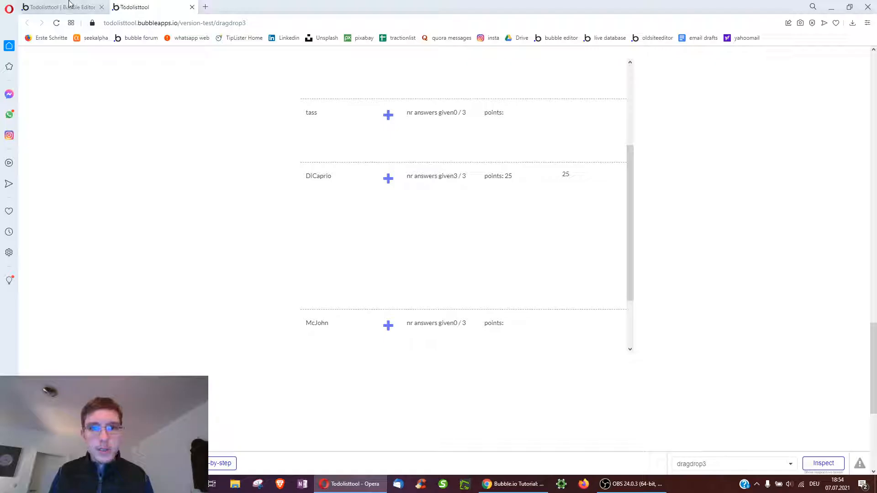
{"action": "left_click", "coordinate": [390, 183]}
{"action": "left_click", "coordinate": [391, 182]}
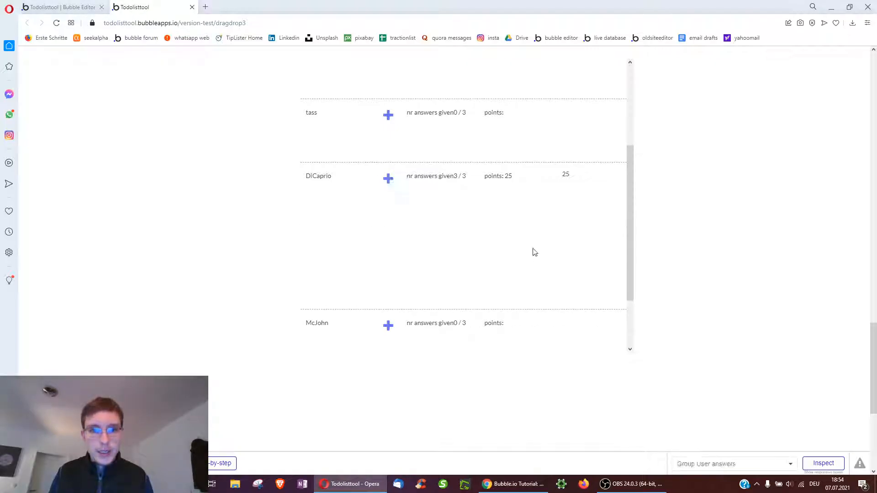
Make RepeatingGroup draguseranswer visible on page load
{"action": "left_click", "coordinate": [59, 6]}
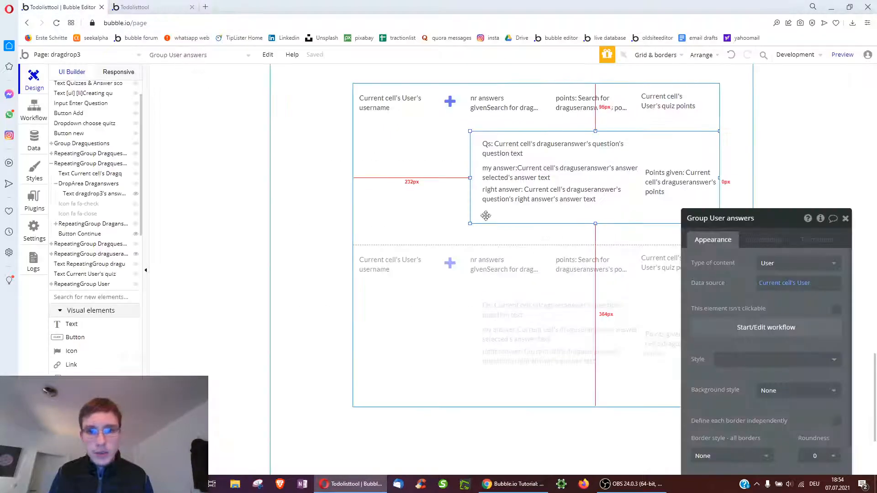
{"action": "left_click_drag", "start_coordinate": [801, 408], "coordinate": [766, 342]}
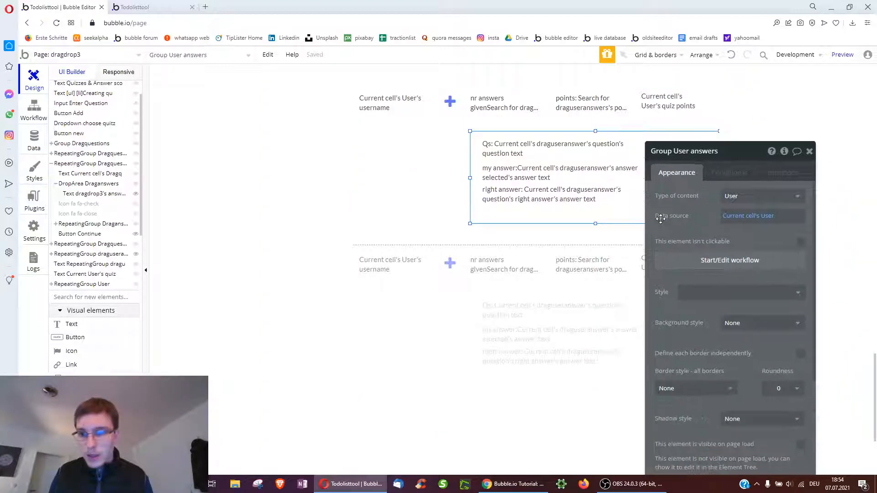
{"action": "scroll", "coordinate": [765, 342], "scroll_direction": "down", "scroll_amount": 2}
{"action": "left_click", "coordinate": [545, 206]}
{"action": "left_click", "coordinate": [543, 214]}
{"action": "scroll", "coordinate": [742, 315], "scroll_direction": "down", "scroll_amount": 3}
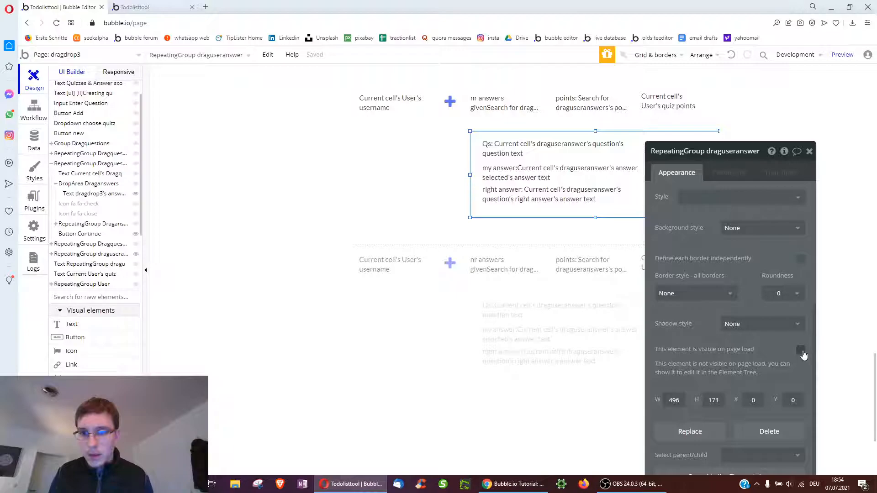
{"action": "left_click", "coordinate": [801, 351]}
Reload the preview and pick a quiz by its date
{"action": "left_click", "coordinate": [137, 6]}
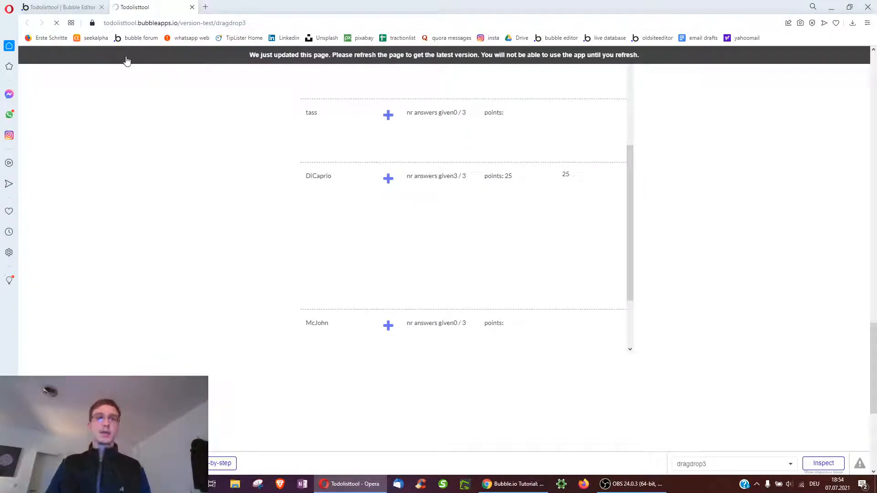
{"action": "key", "text": "F5"}
{"action": "left_click", "coordinate": [578, 178]}
{"action": "left_click", "coordinate": [563, 208]}
{"action": "scroll", "coordinate": [852, 307], "scroll_direction": "down", "scroll_amount": 20}
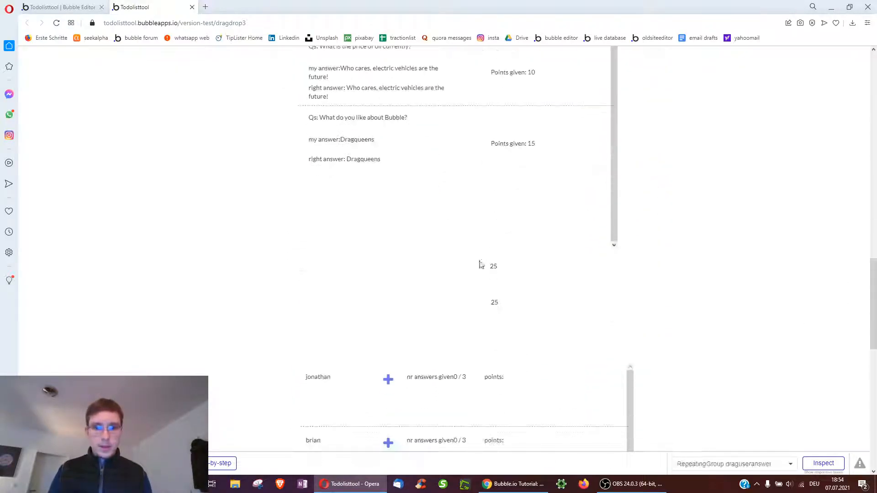
{"action": "scroll", "coordinate": [464, 275], "scroll_direction": "down", "scroll_amount": 2}
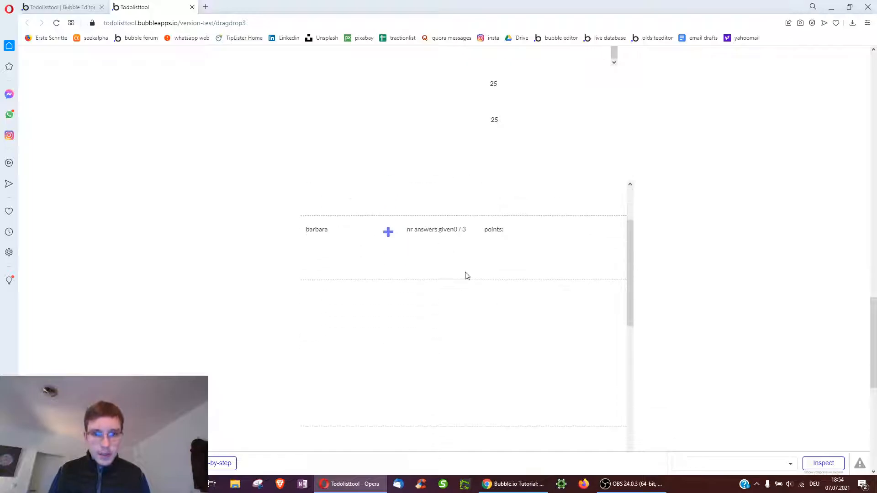
{"action": "scroll", "coordinate": [389, 302], "scroll_direction": "down", "scroll_amount": 1}
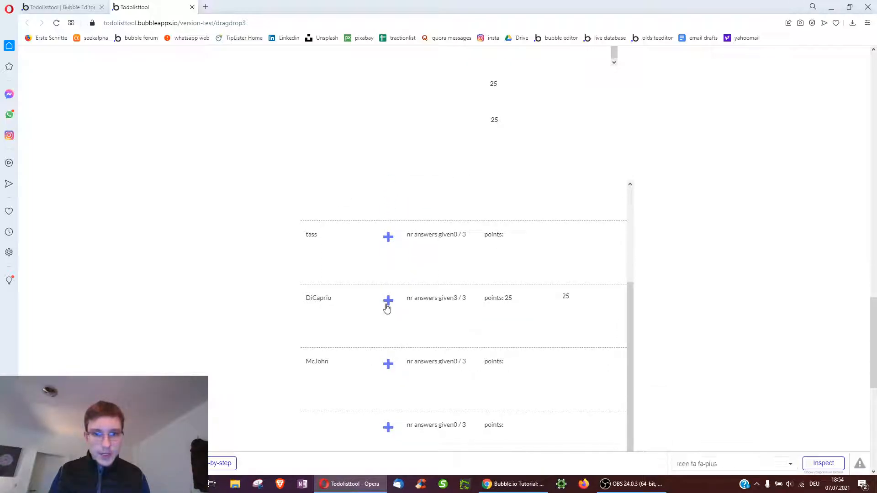
Expand a user's row to review their listed answers and points, then return to the editor
{"action": "left_click", "coordinate": [388, 301]}
{"action": "scroll", "coordinate": [461, 354], "scroll_direction": "down", "scroll_amount": 1}
{"action": "scroll", "coordinate": [479, 354], "scroll_direction": "up", "scroll_amount": 1}
{"action": "scroll", "coordinate": [512, 351], "scroll_direction": "down", "scroll_amount": 1}
{"action": "scroll", "coordinate": [521, 353], "scroll_direction": "down", "scroll_amount": 1}
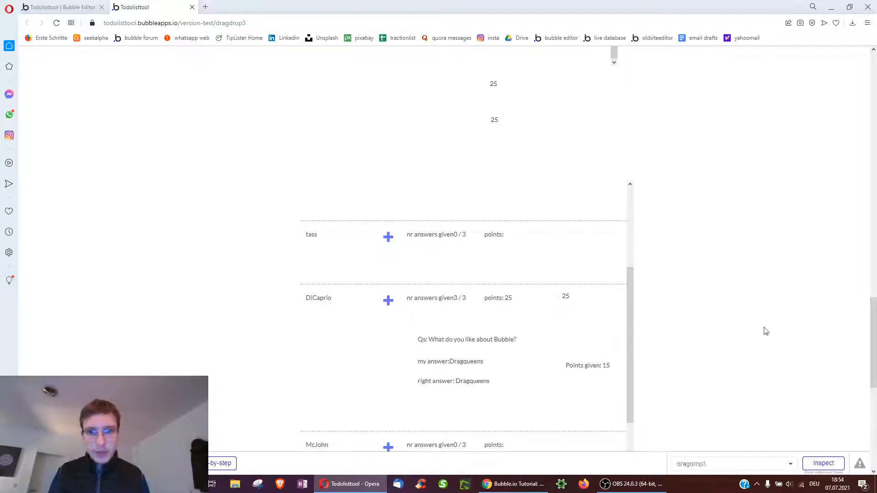
{"action": "scroll", "coordinate": [731, 311], "scroll_direction": "down", "scroll_amount": 2}
{"action": "left_click", "coordinate": [65, 6]}
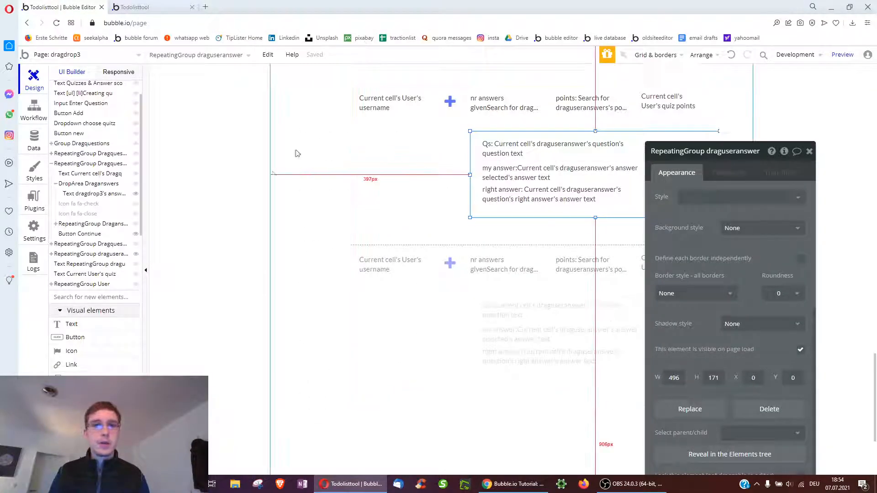
Run the app as a test user from Data > App data > All Users
{"action": "left_click", "coordinate": [43, 139]}
{"action": "scroll", "coordinate": [132, 283], "scroll_direction": "down", "scroll_amount": 15}
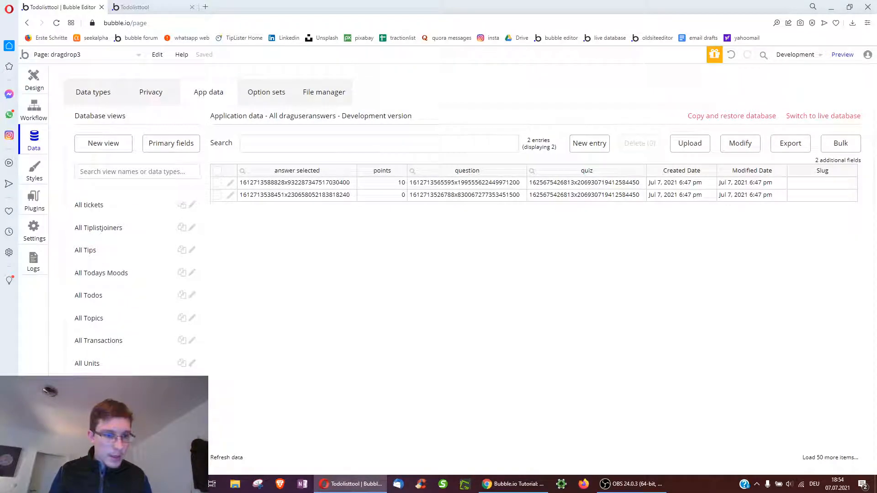
{"action": "left_click", "coordinate": [86, 387]}
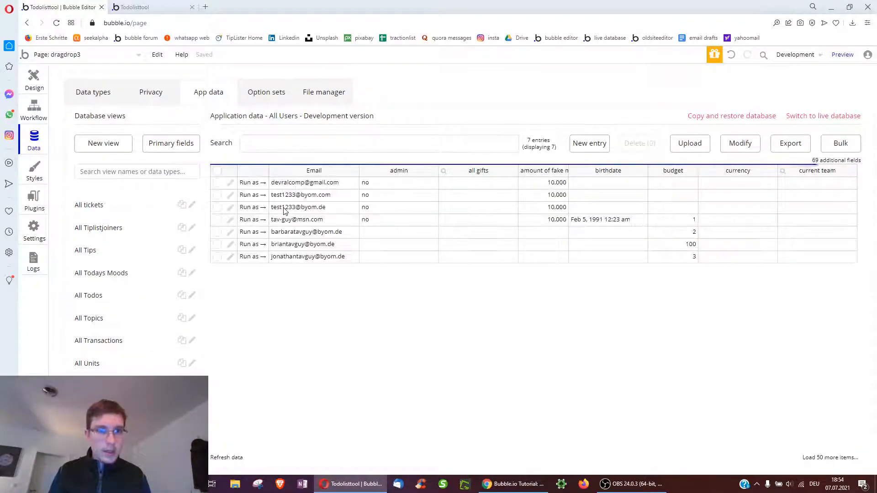
{"action": "left_click", "coordinate": [250, 257]}
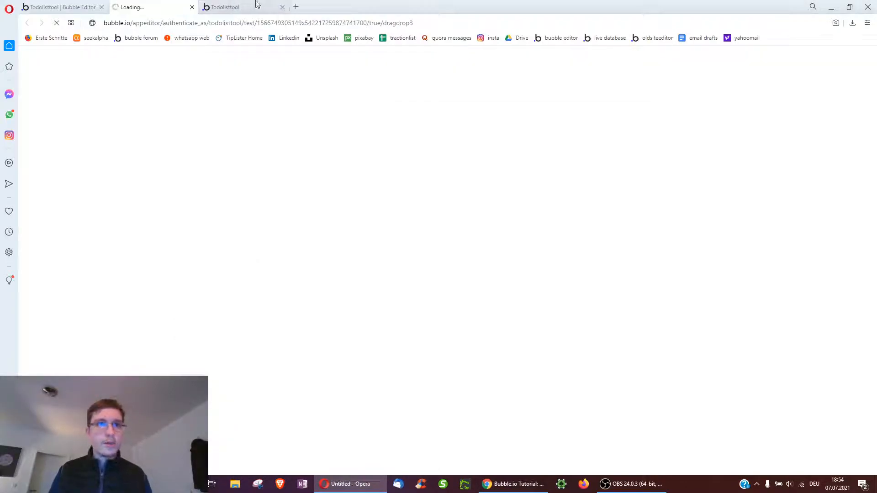
{"action": "left_click", "coordinate": [283, 7]}
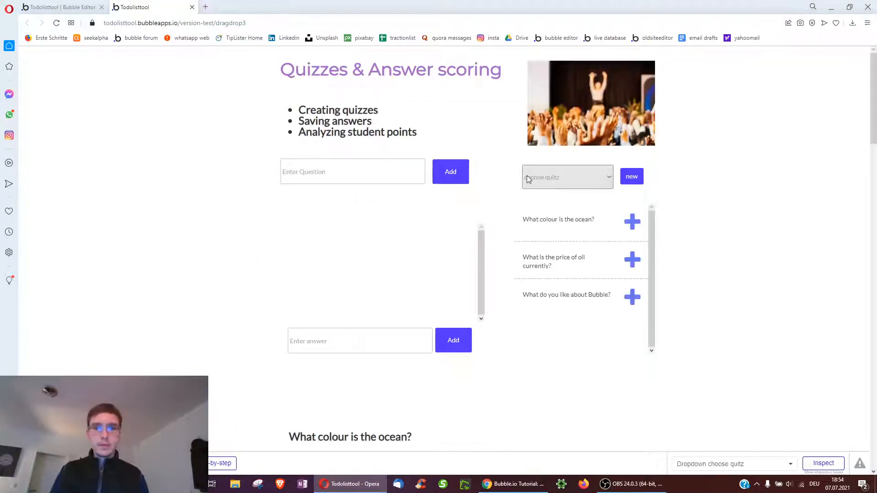
Choose the second quiz; answer the ocean question with Blue and the oil question with electric vehicles
{"action": "left_click", "coordinate": [547, 182]}
{"action": "left_click", "coordinate": [549, 209]}
{"action": "scroll", "coordinate": [662, 325], "scroll_direction": "down", "scroll_amount": 5}
{"action": "left_click_drag", "start_coordinate": [309, 292], "coordinate": [422, 218]}
{"action": "left_click", "coordinate": [547, 343]}
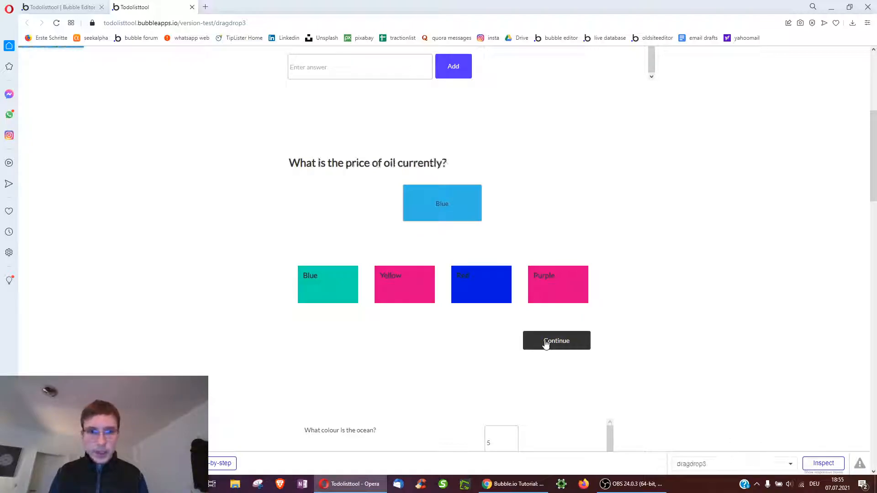
{"action": "left_click_drag", "start_coordinate": [562, 299], "coordinate": [446, 212]}
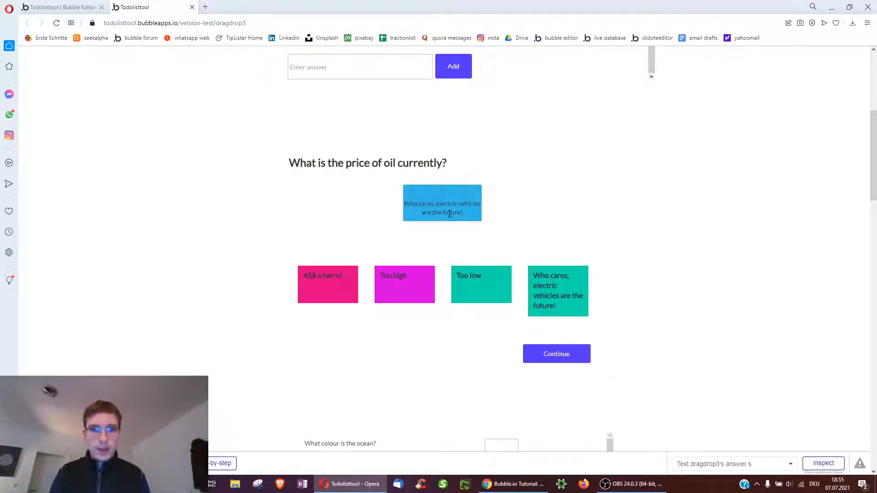
{"action": "left_click", "coordinate": [540, 361]}
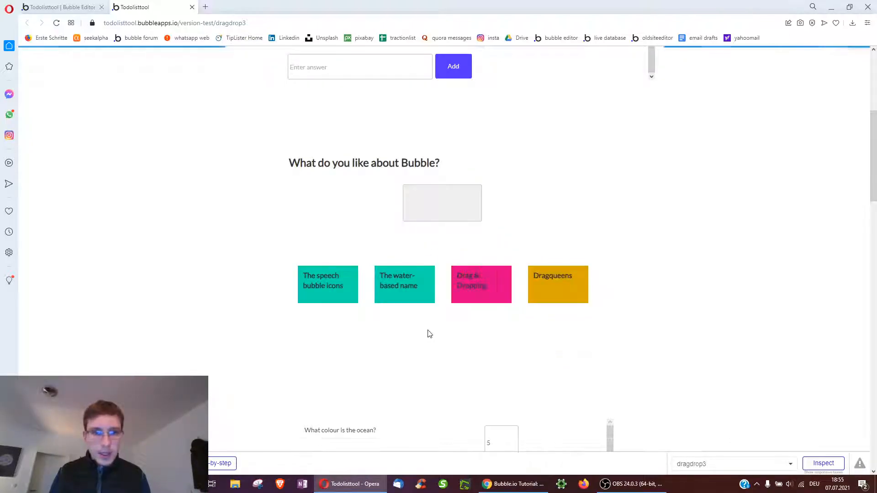
Answer the Bubble question with Dragqueens and submit, checking the 30-point leaderboard total
{"action": "left_click_drag", "start_coordinate": [560, 285], "coordinate": [450, 209]}
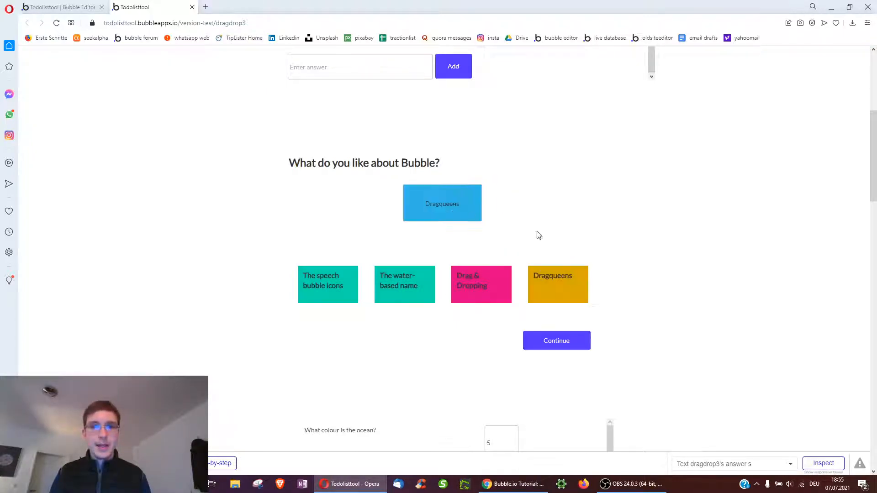
{"action": "scroll", "coordinate": [740, 311], "scroll_direction": "down", "scroll_amount": 8}
{"action": "scroll", "coordinate": [740, 313], "scroll_direction": "down", "scroll_amount": 2}
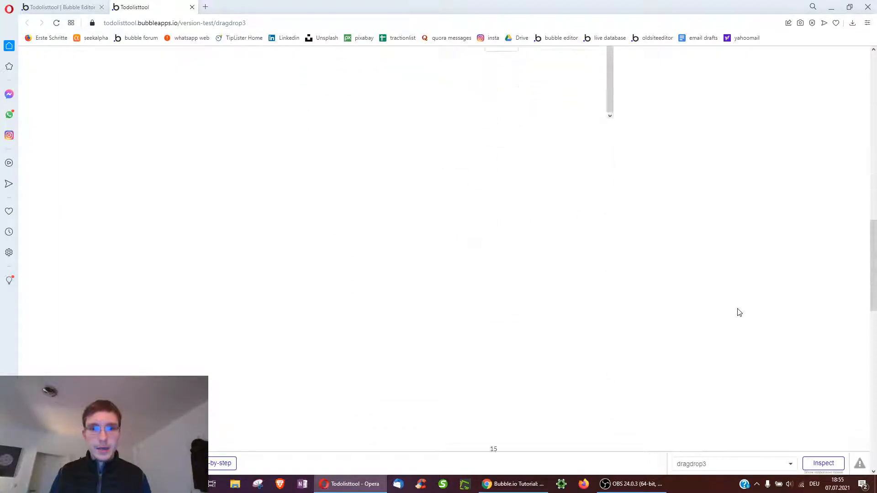
{"action": "scroll", "coordinate": [284, 309], "scroll_direction": "down", "scroll_amount": 6}
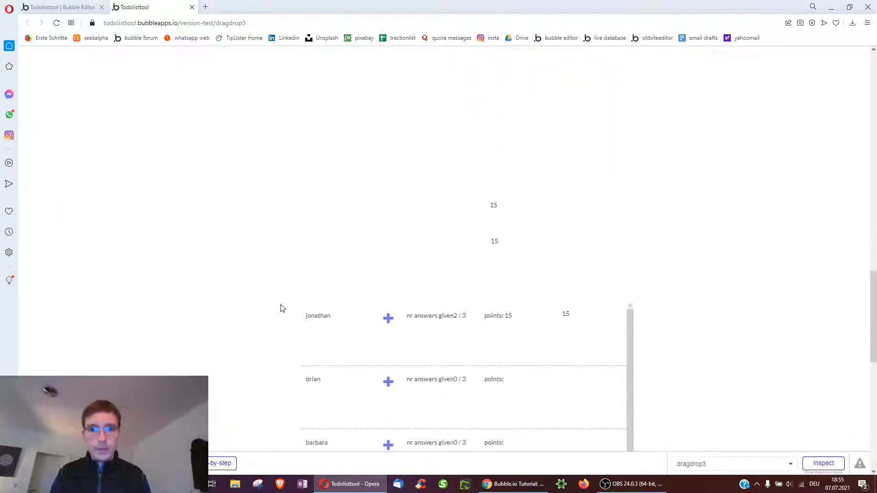
{"action": "scroll", "coordinate": [293, 255], "scroll_direction": "up", "scroll_amount": 7}
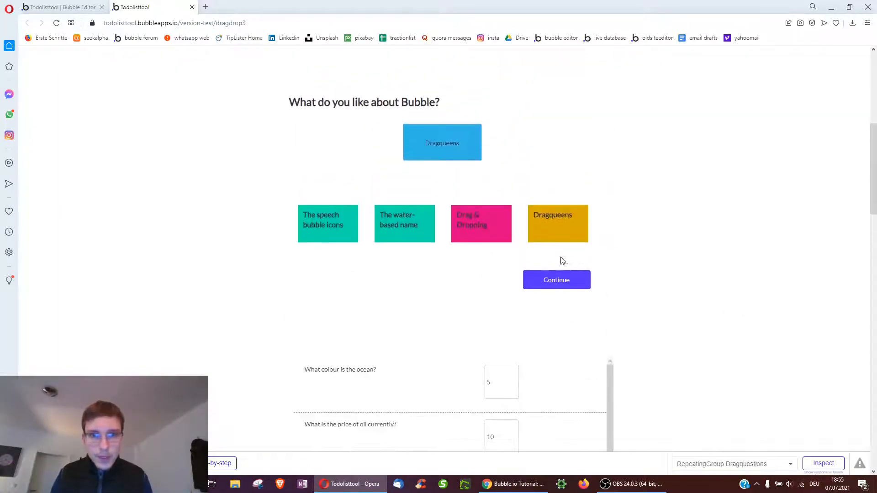
{"action": "left_click", "coordinate": [559, 293]}
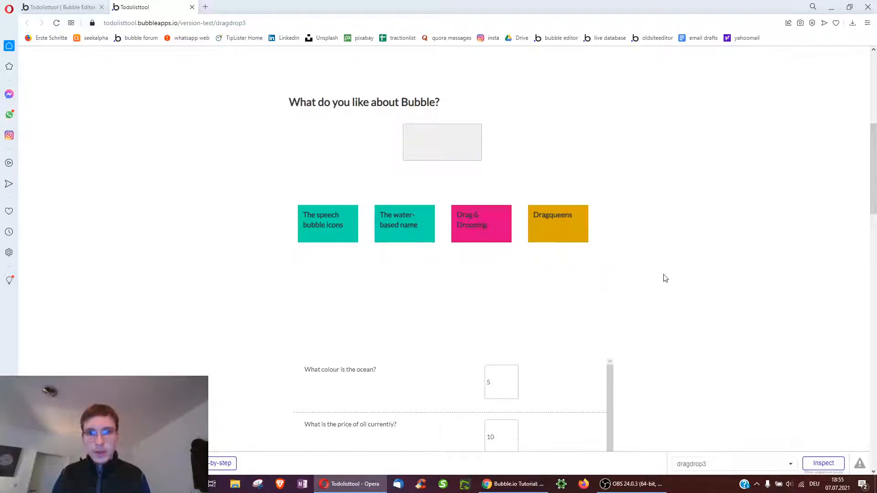
{"action": "scroll", "coordinate": [665, 278], "scroll_direction": "down", "scroll_amount": 7}
{"action": "scroll", "coordinate": [704, 288], "scroll_direction": "up", "scroll_amount": 3}
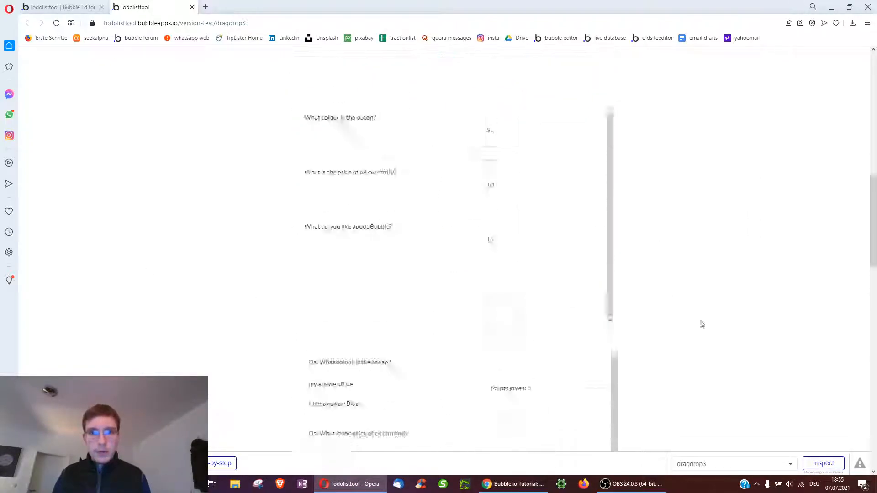
{"action": "scroll", "coordinate": [684, 317], "scroll_direction": "down", "scroll_amount": 6}
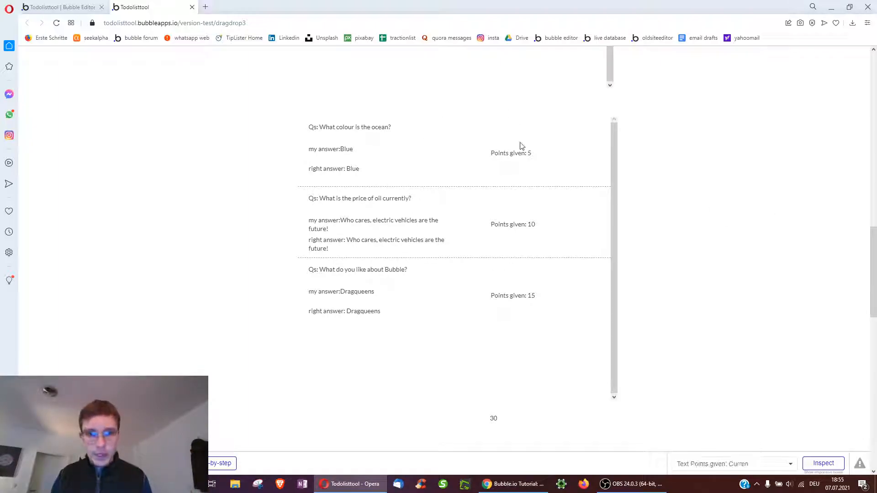
{"action": "scroll", "coordinate": [739, 394], "scroll_direction": "down", "scroll_amount": 4}
{"action": "scroll", "coordinate": [739, 394], "scroll_direction": "down", "scroll_amount": 4}
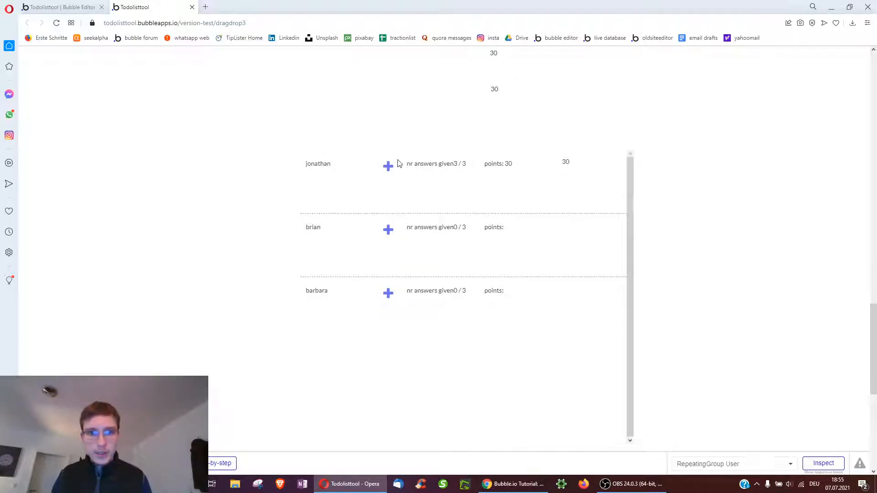
Expand the test user's leaderboard row and scroll through their answers, right answers and points
{"action": "left_click", "coordinate": [487, 171]}
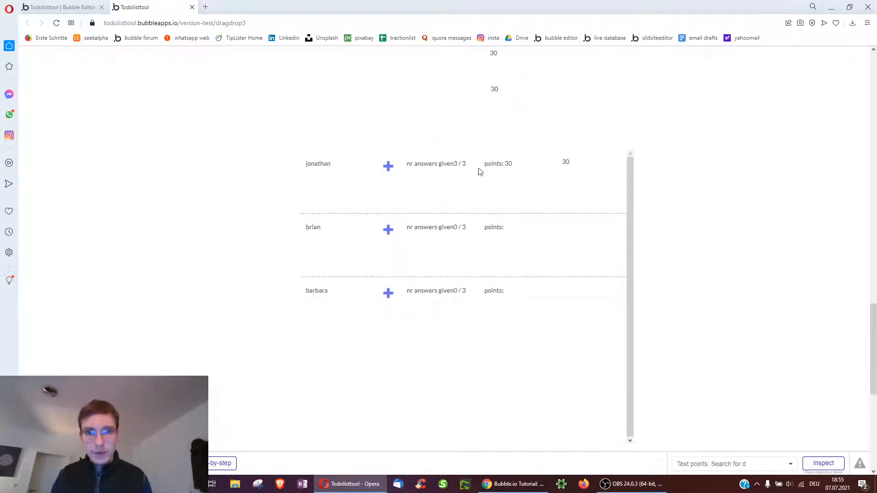
{"action": "left_click", "coordinate": [387, 171]}
{"action": "scroll", "coordinate": [465, 219], "scroll_direction": "down", "scroll_amount": 3}
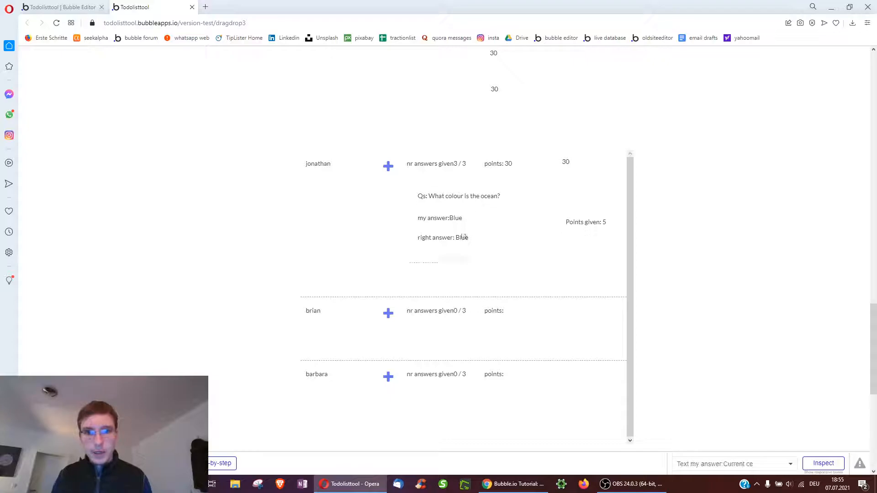
{"action": "scroll", "coordinate": [469, 232], "scroll_direction": "up", "scroll_amount": 3}
{"action": "scroll", "coordinate": [470, 232], "scroll_direction": "down", "scroll_amount": 3}
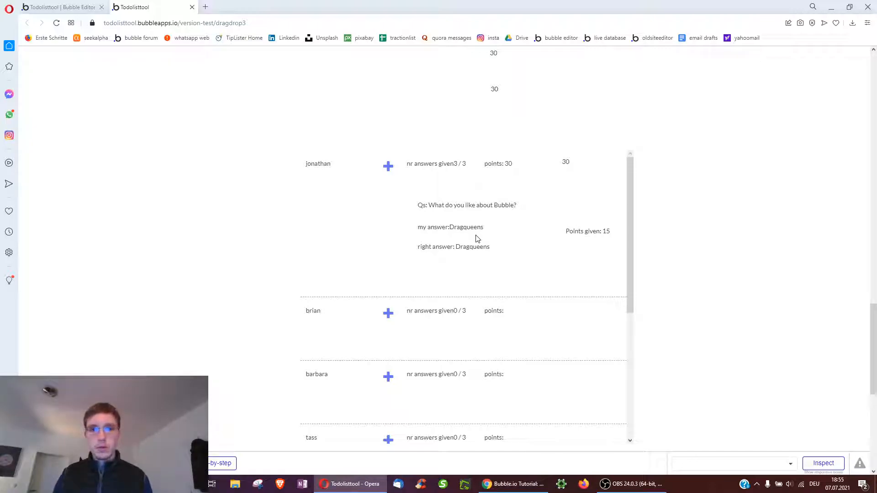
{"action": "left_click_drag", "start_coordinate": [873, 315], "coordinate": [873, 70]}
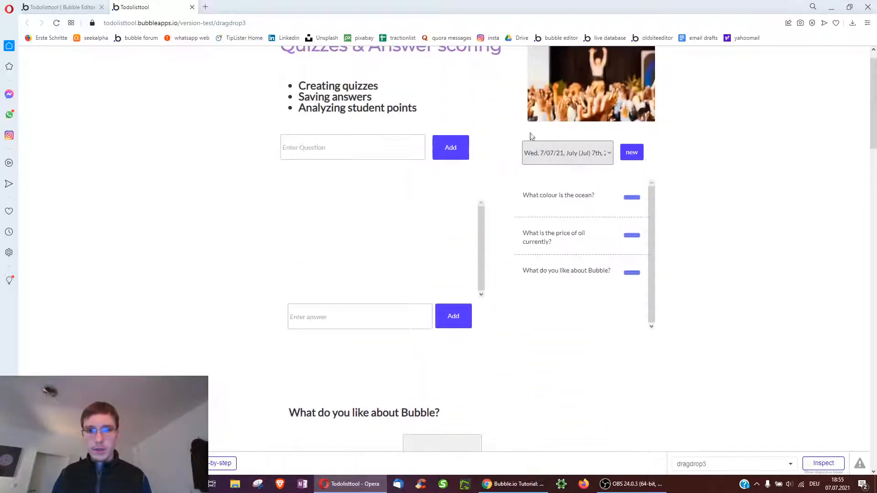
{"action": "left_click", "coordinate": [552, 158]}
{"action": "left_click_drag", "start_coordinate": [874, 128], "coordinate": [874, 96]}
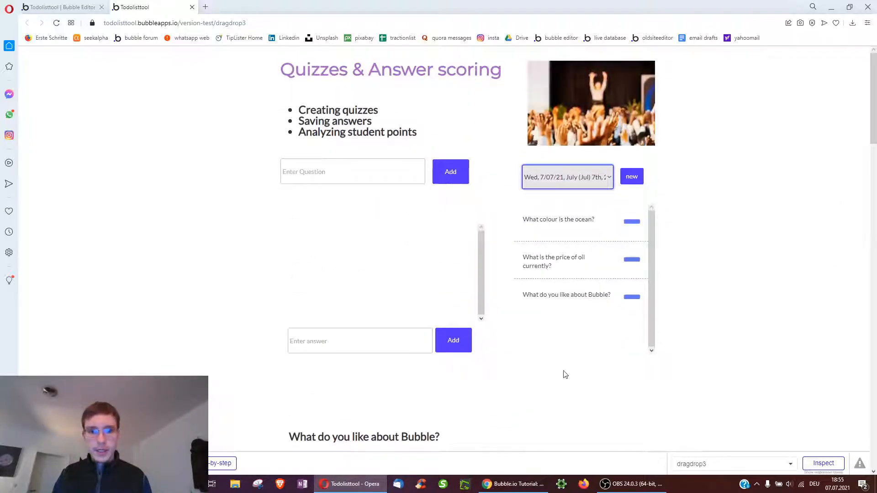
{"action": "scroll", "coordinate": [548, 365], "scroll_direction": "down", "scroll_amount": 5}
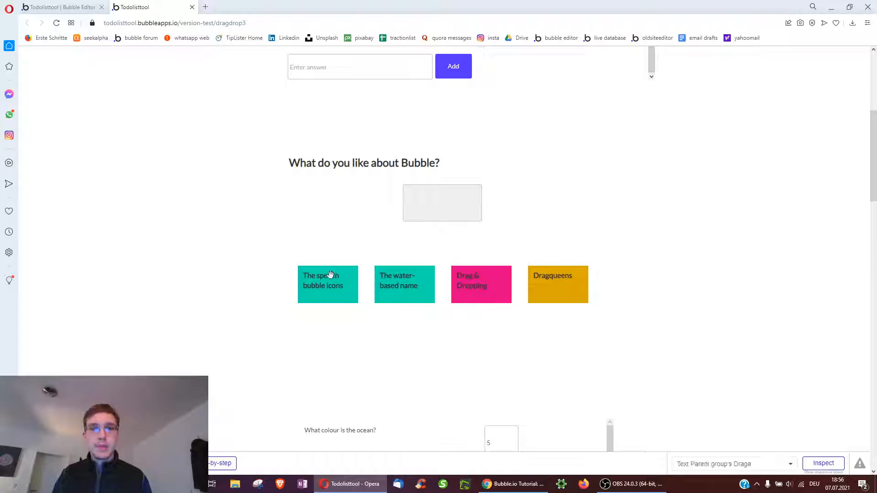
{"action": "left_click", "coordinate": [24, 5]}
Inspect the DropArea workflow's answer-saving step and the related answer elements in Design
{"action": "left_click", "coordinate": [42, 120]}
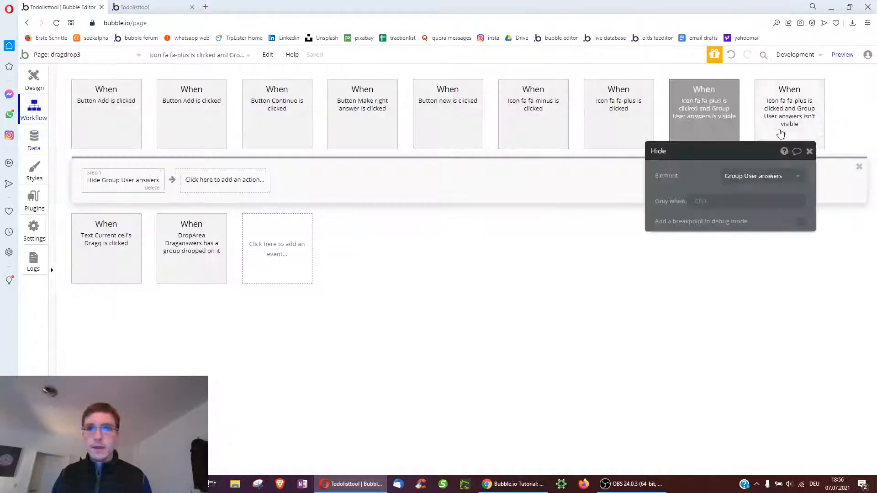
{"action": "left_click", "coordinate": [212, 249]}
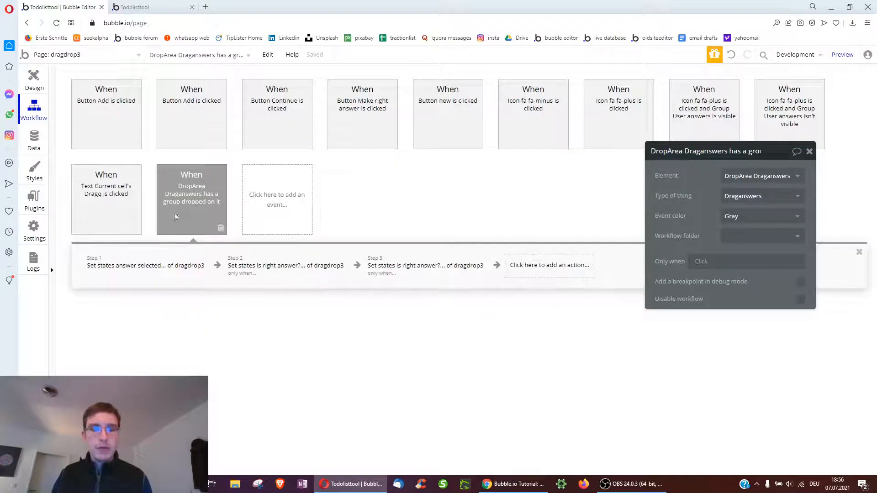
{"action": "left_click", "coordinate": [154, 270]}
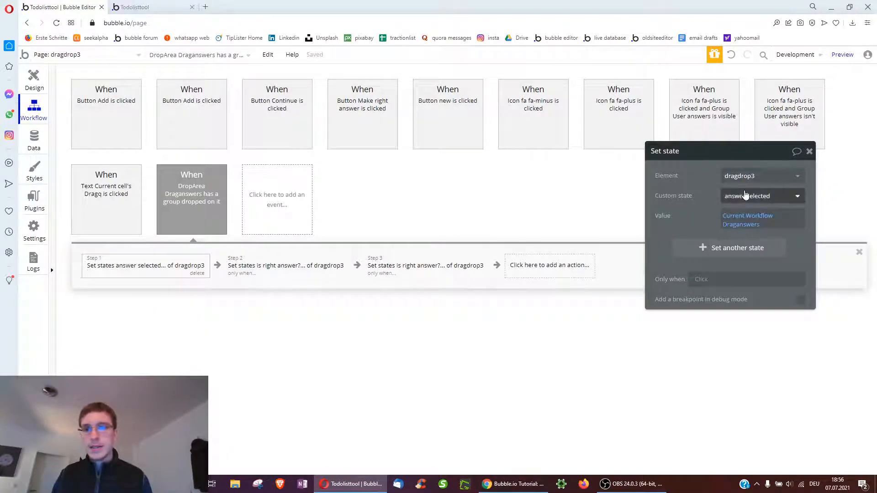
{"action": "left_click", "coordinate": [40, 91]}
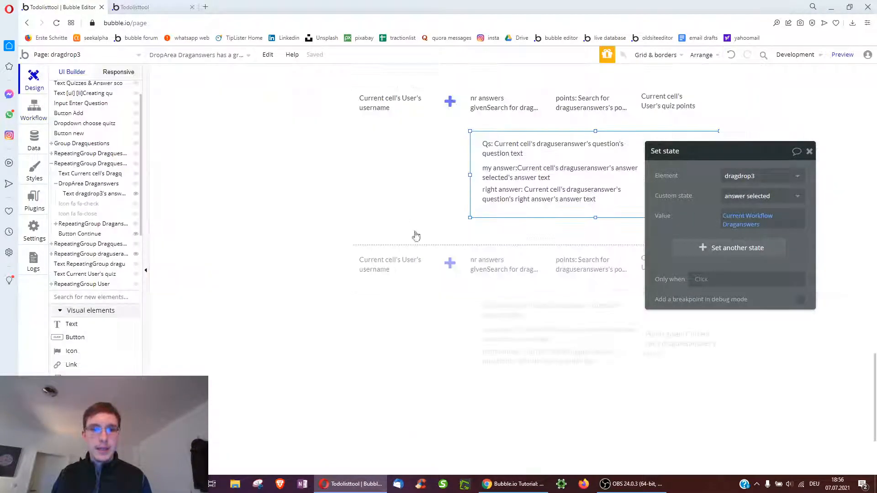
{"action": "left_click", "coordinate": [415, 231]}
{"action": "scroll", "coordinate": [430, 293], "scroll_direction": "up", "scroll_amount": 8}
{"action": "scroll", "coordinate": [415, 310], "scroll_direction": "up", "scroll_amount": 13}
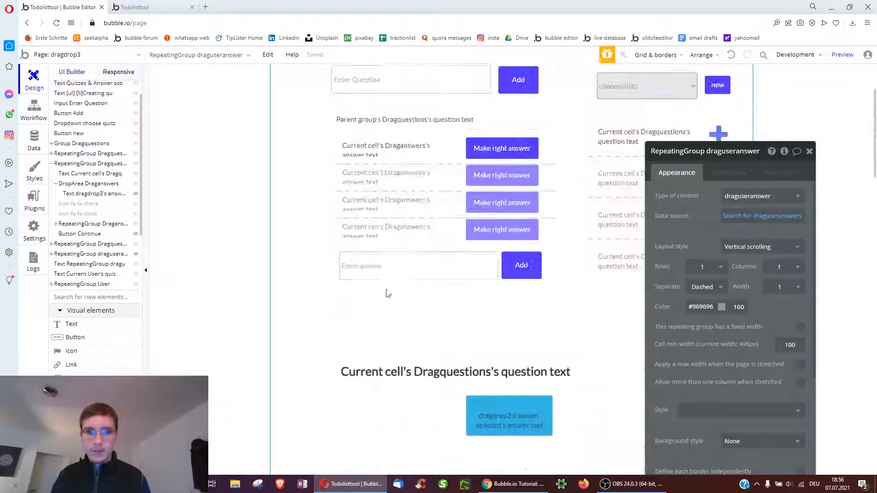
{"action": "scroll", "coordinate": [406, 321], "scroll_direction": "down", "scroll_amount": 6}
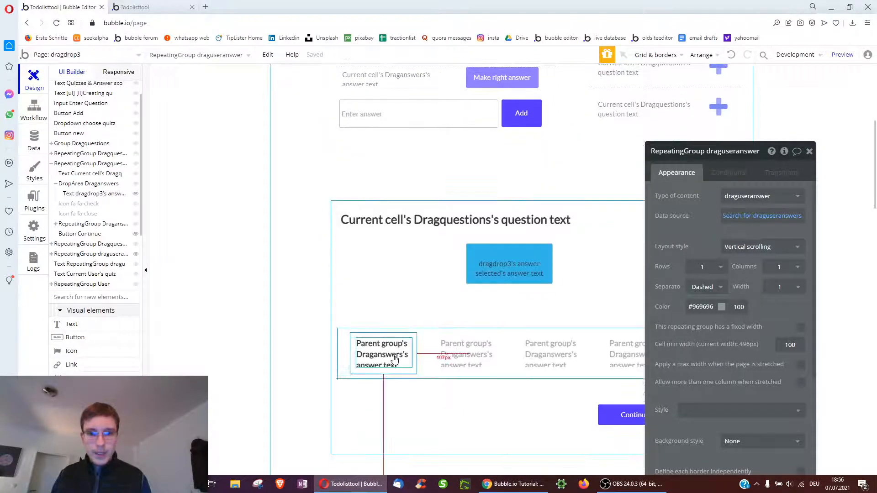
{"action": "left_click", "coordinate": [402, 355]}
Inspect Button Continue's workflow steps that create the user answer and award points
{"action": "left_click", "coordinate": [631, 415]}
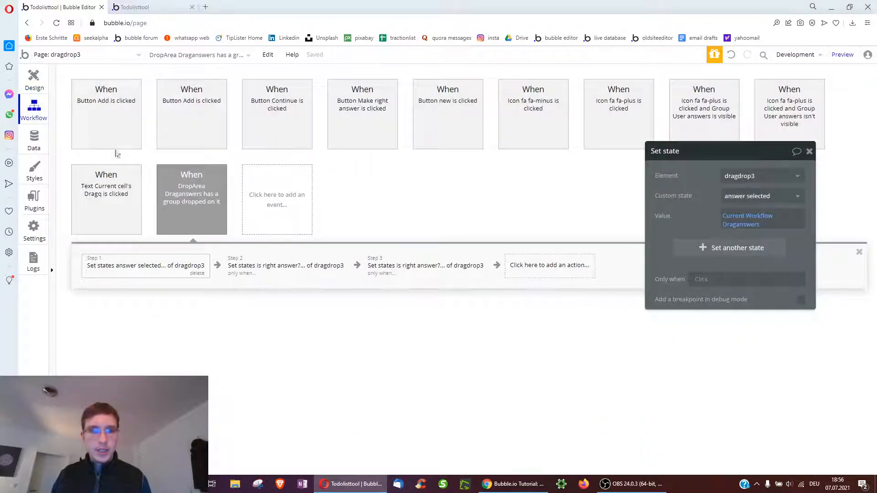
{"action": "left_click", "coordinate": [279, 118]}
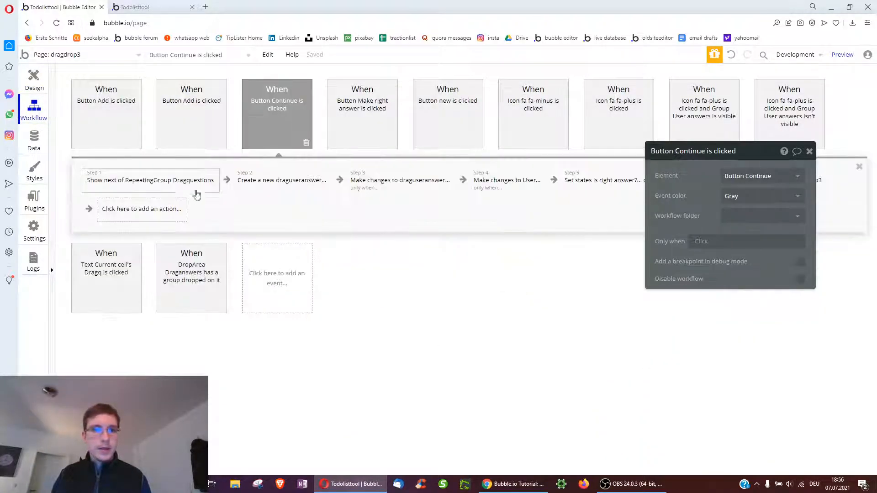
{"action": "left_click", "coordinate": [264, 183]}
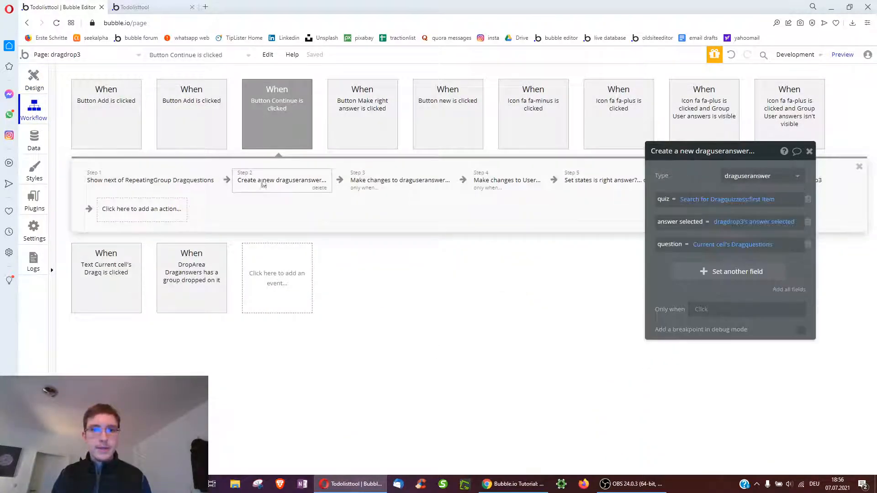
{"action": "left_click", "coordinate": [436, 187]}
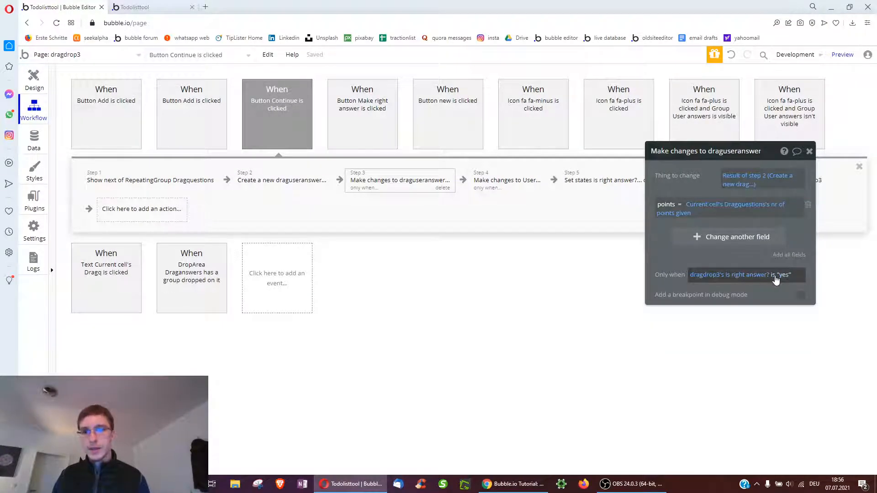
{"action": "left_click", "coordinate": [516, 182]}
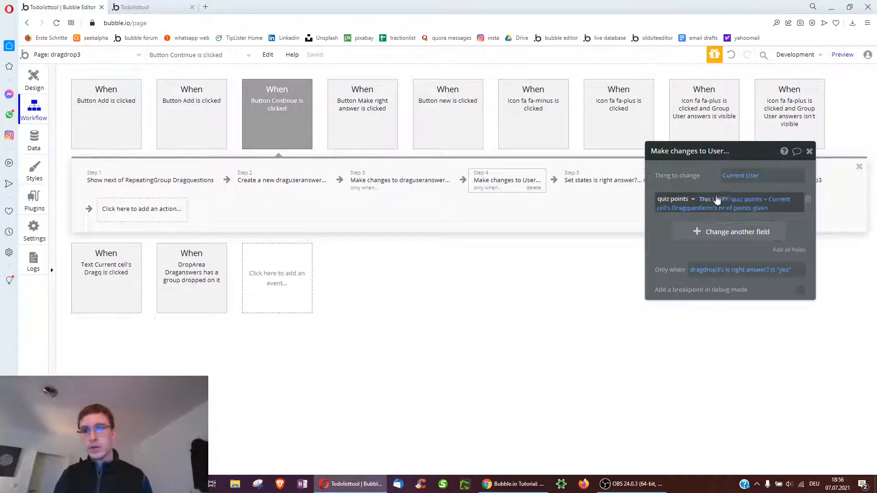
{"action": "left_click", "coordinate": [46, 80]}
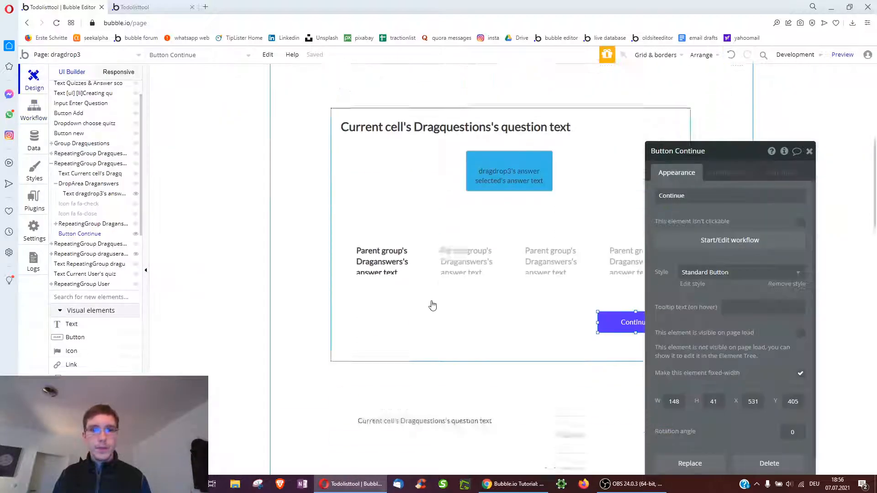
{"action": "scroll", "coordinate": [412, 309], "scroll_direction": "down", "scroll_amount": 5}
{"action": "left_click", "coordinate": [470, 274]}
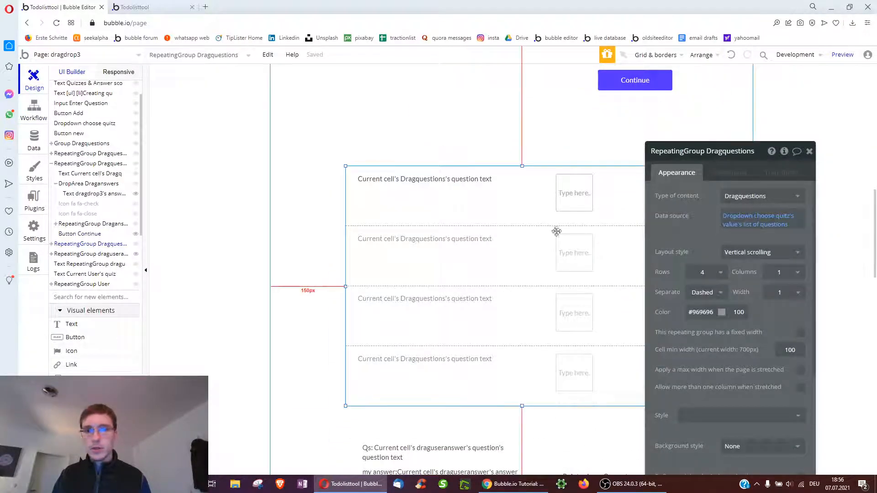
{"action": "scroll", "coordinate": [475, 317], "scroll_direction": "down", "scroll_amount": 3}
{"action": "left_click", "coordinate": [475, 317]}
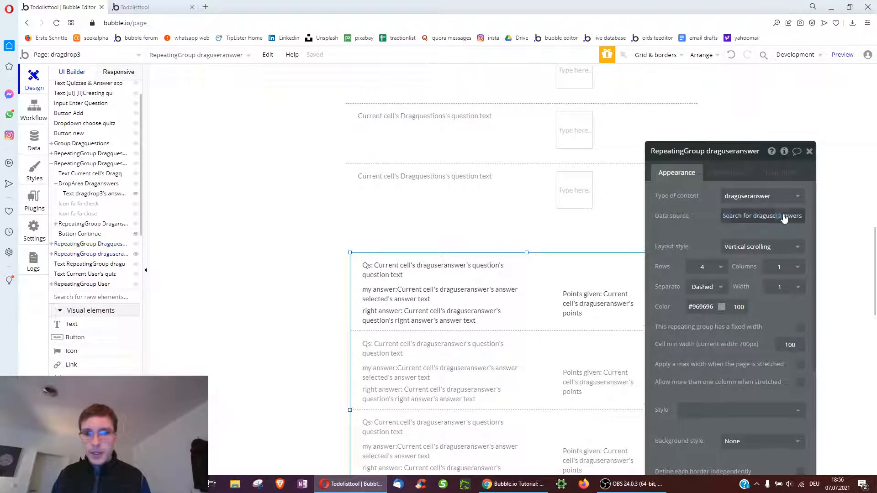
{"action": "left_click", "coordinate": [751, 216]}
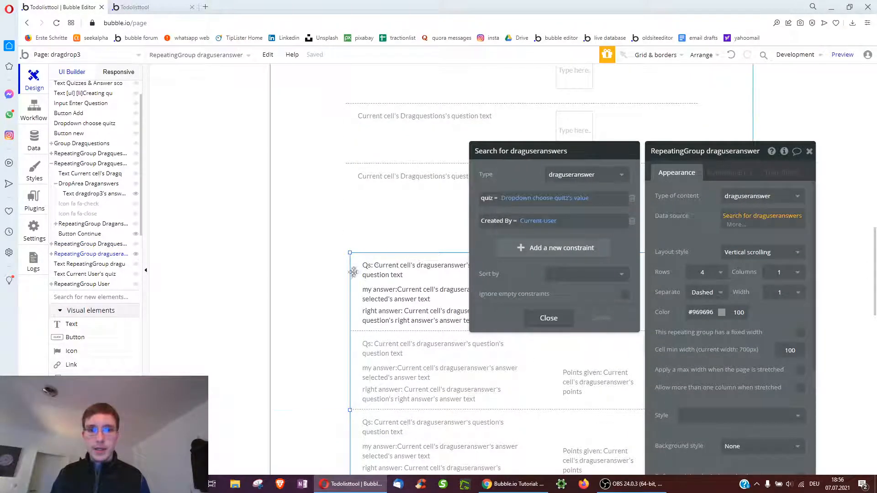
{"action": "scroll", "coordinate": [357, 274], "scroll_direction": "down", "scroll_amount": 8}
{"action": "left_click", "coordinate": [402, 360]}
{"action": "left_click", "coordinate": [745, 216]}
{"action": "left_click_drag", "start_coordinate": [503, 179], "coordinate": [587, 169]}
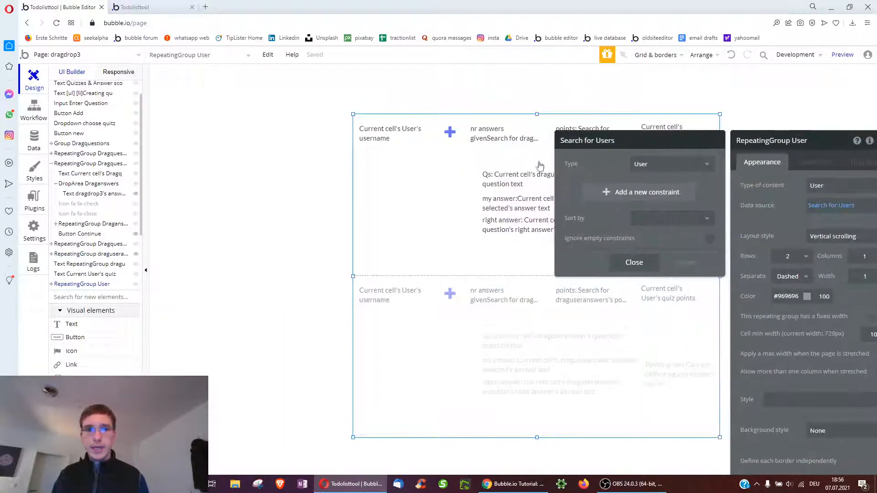
{"action": "left_click", "coordinate": [391, 138]}
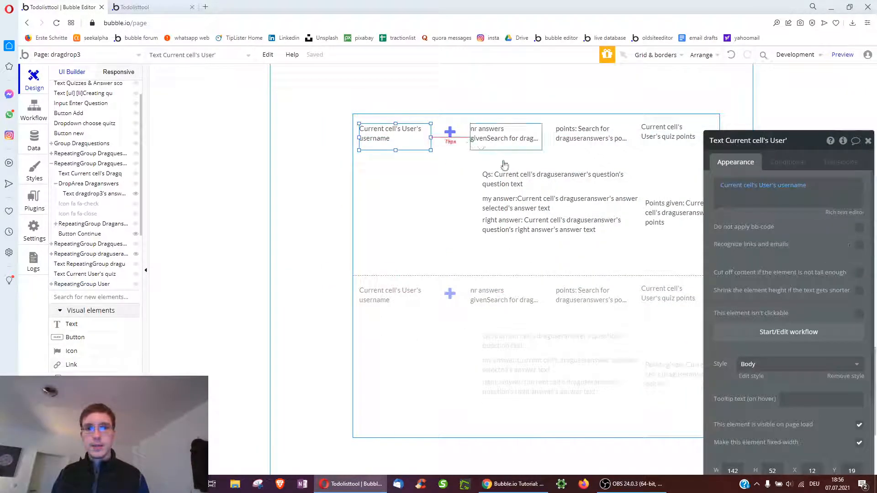
{"action": "left_click", "coordinate": [502, 252]}
{"action": "left_click", "coordinate": [483, 134]}
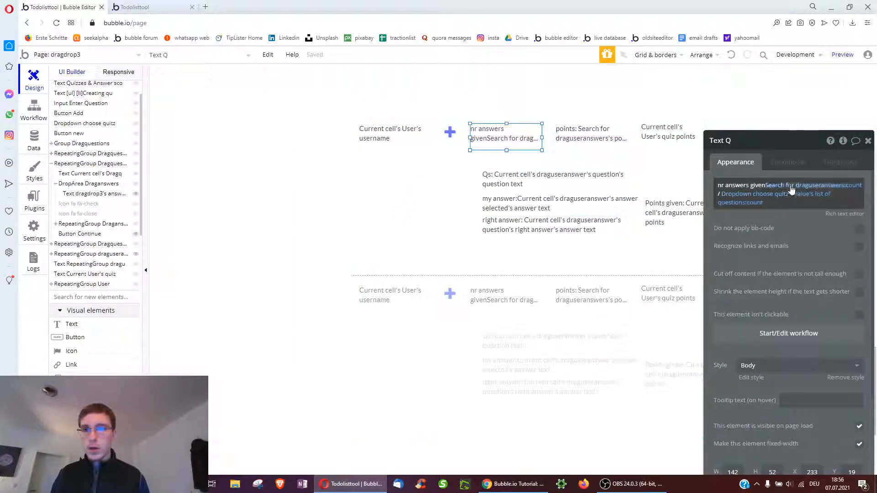
{"action": "left_click", "coordinate": [794, 186]}
{"action": "left_click_drag", "start_coordinate": [579, 161], "coordinate": [572, 195]}
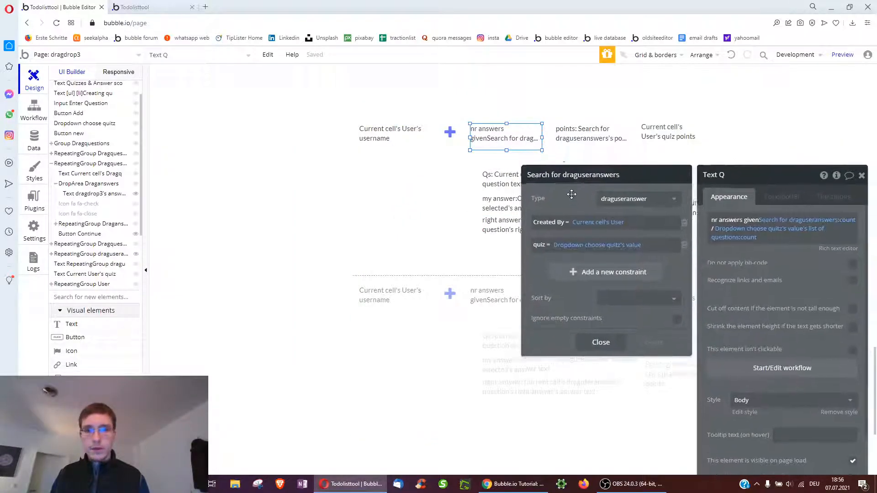
{"action": "left_click", "coordinate": [590, 138]}
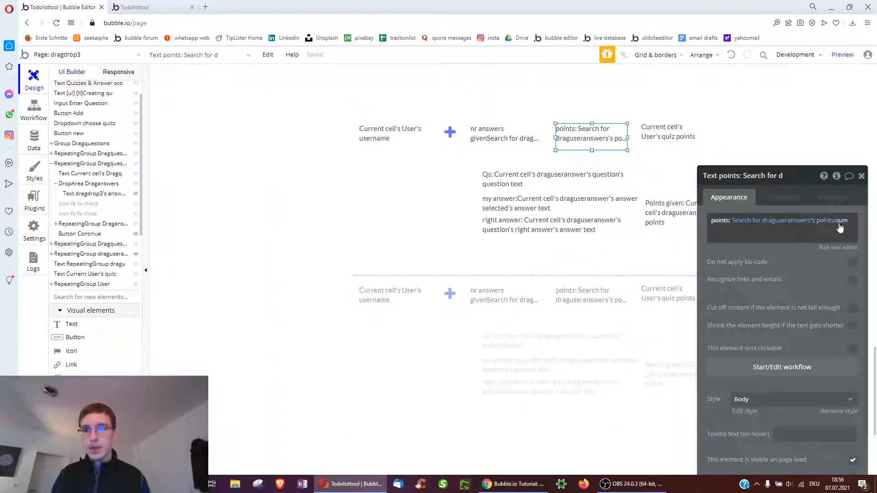
{"action": "left_click", "coordinate": [783, 222]}
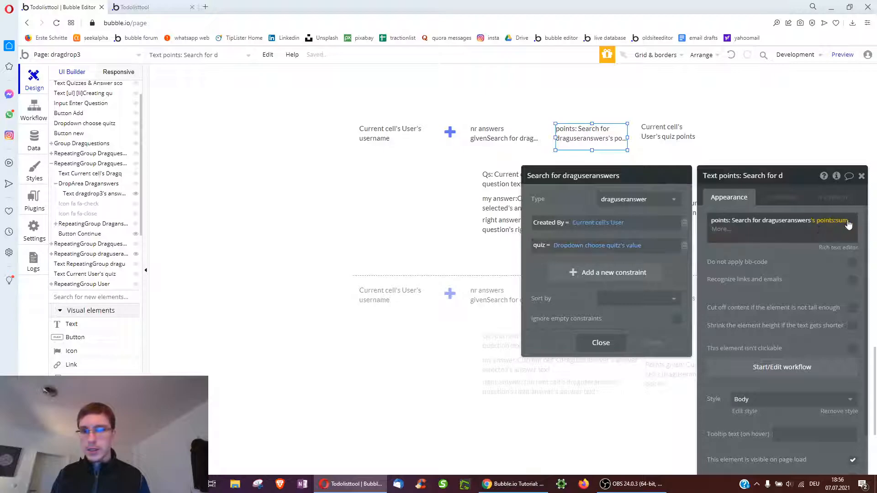
Filter the nested draguseranswer list by quiz = Dropdown choose quiz's value and Created By = Parent group's User
{"action": "left_click", "coordinate": [668, 132]}
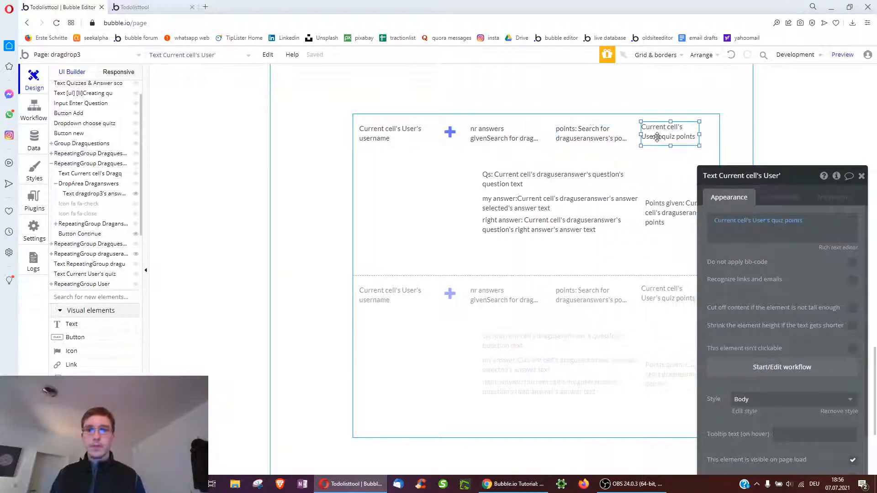
{"action": "left_click", "coordinate": [524, 242]}
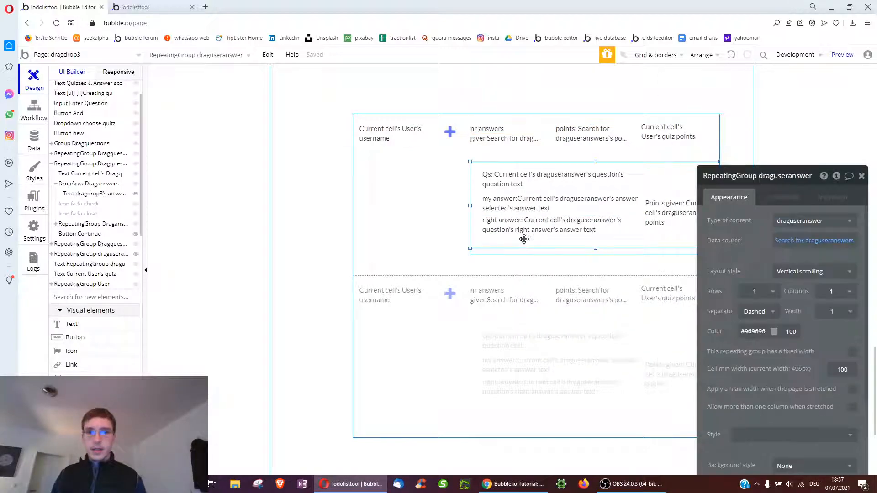
{"action": "left_click", "coordinate": [778, 240]}
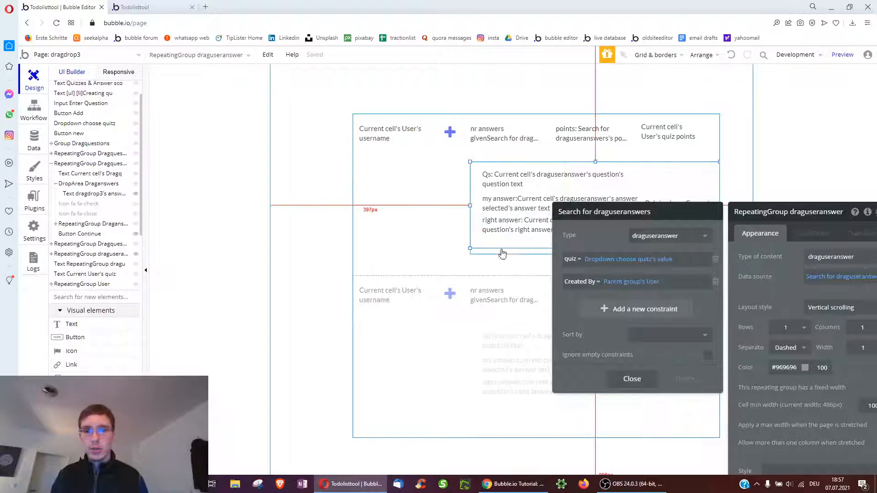
{"action": "left_click", "coordinate": [633, 380]}
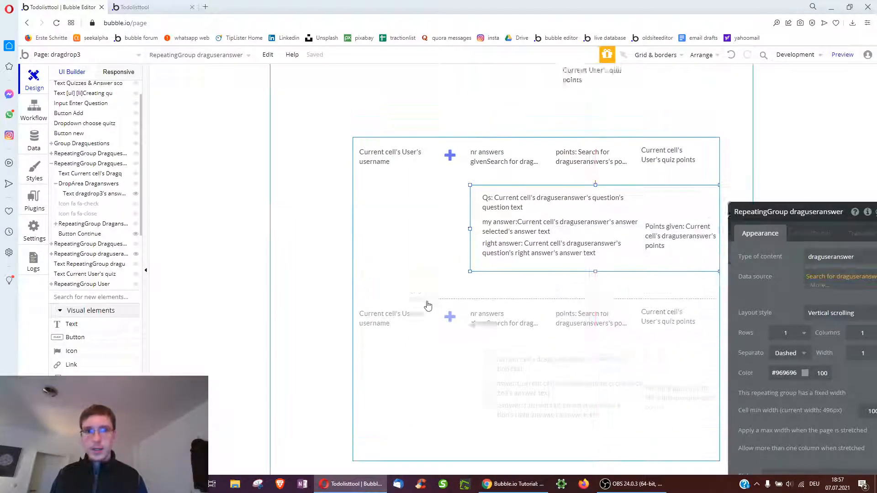
Check a question row's points input settings, then deselect everything and review the page
{"action": "scroll", "coordinate": [564, 202], "scroll_direction": "up", "scroll_amount": 9}
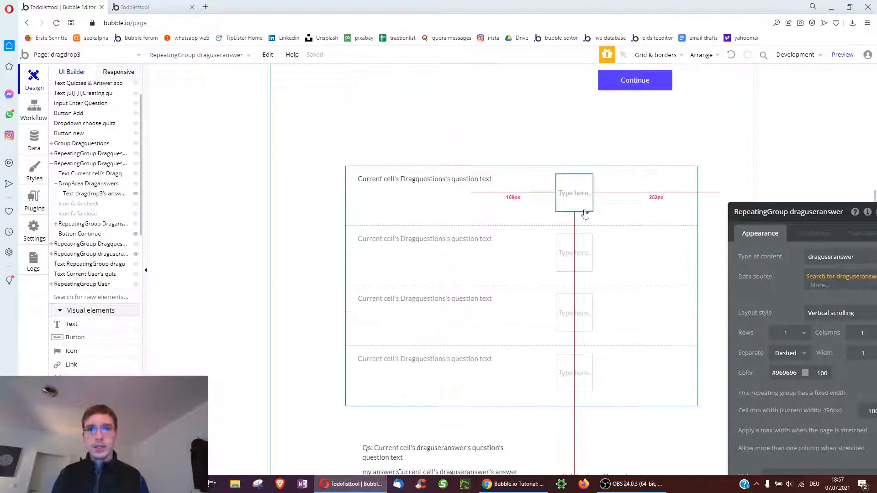
{"action": "left_click", "coordinate": [581, 199]}
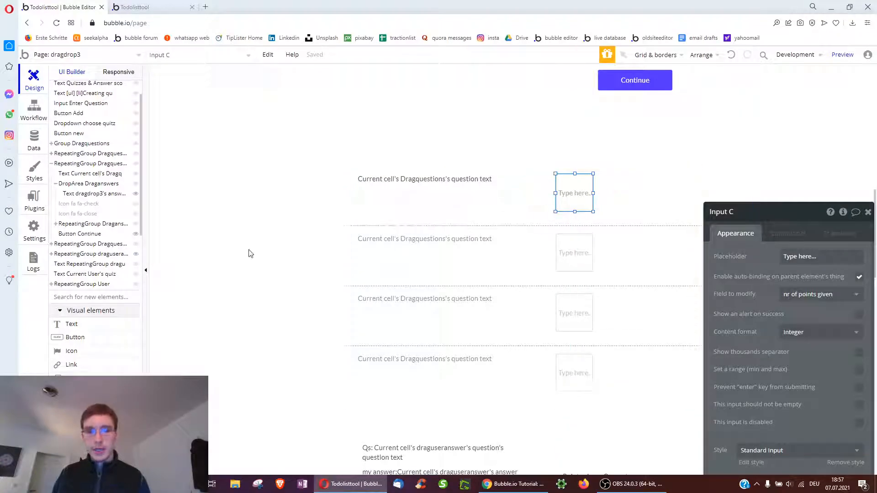
{"action": "left_click_drag", "start_coordinate": [863, 219], "coordinate": [764, 229]}
{"action": "left_click", "coordinate": [769, 220]}
{"action": "left_click", "coordinate": [314, 202]}
{"action": "scroll", "coordinate": [294, 225], "scroll_direction": "up", "scroll_amount": 5}
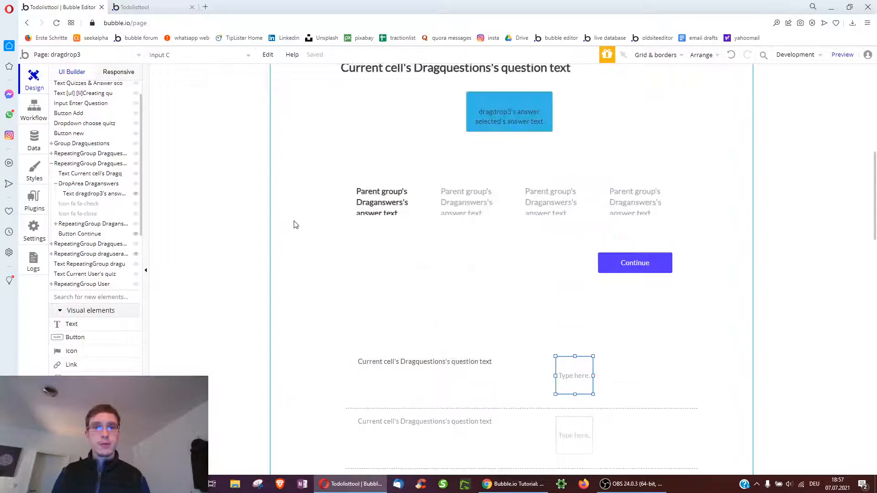
{"action": "scroll", "coordinate": [294, 225], "scroll_direction": "up", "scroll_amount": 10}
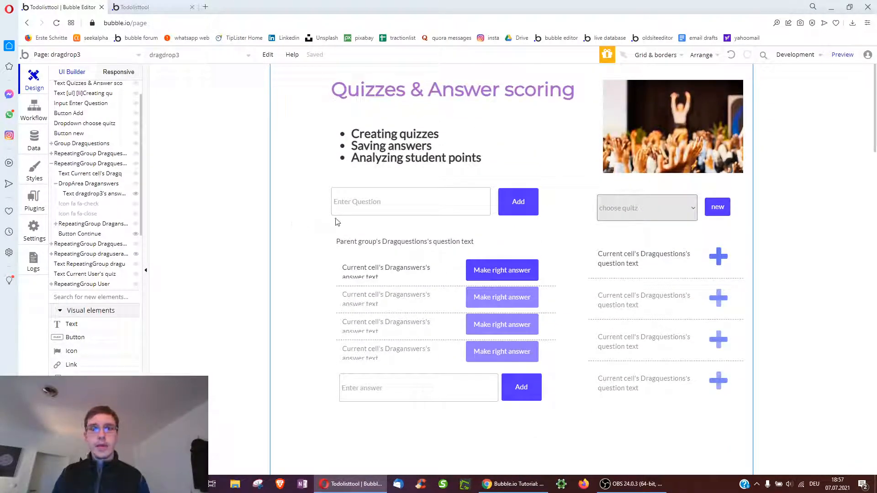
{"action": "scroll", "coordinate": [315, 242], "scroll_direction": "down", "scroll_amount": 2}
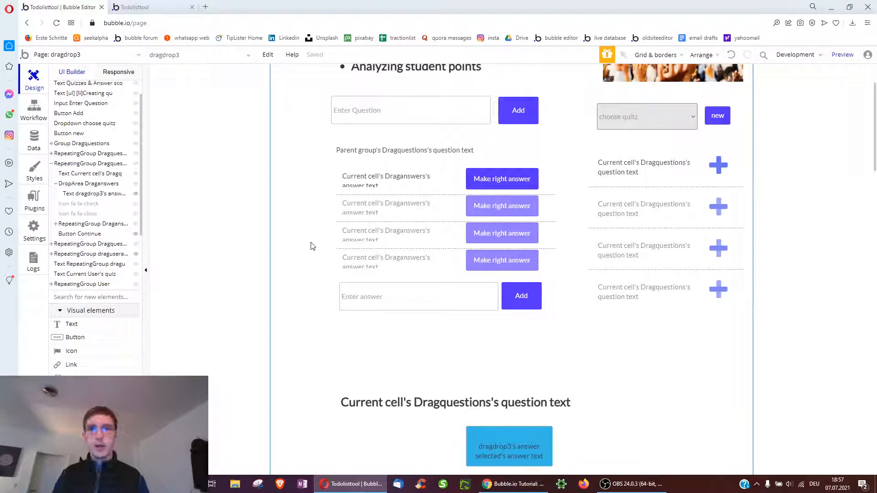